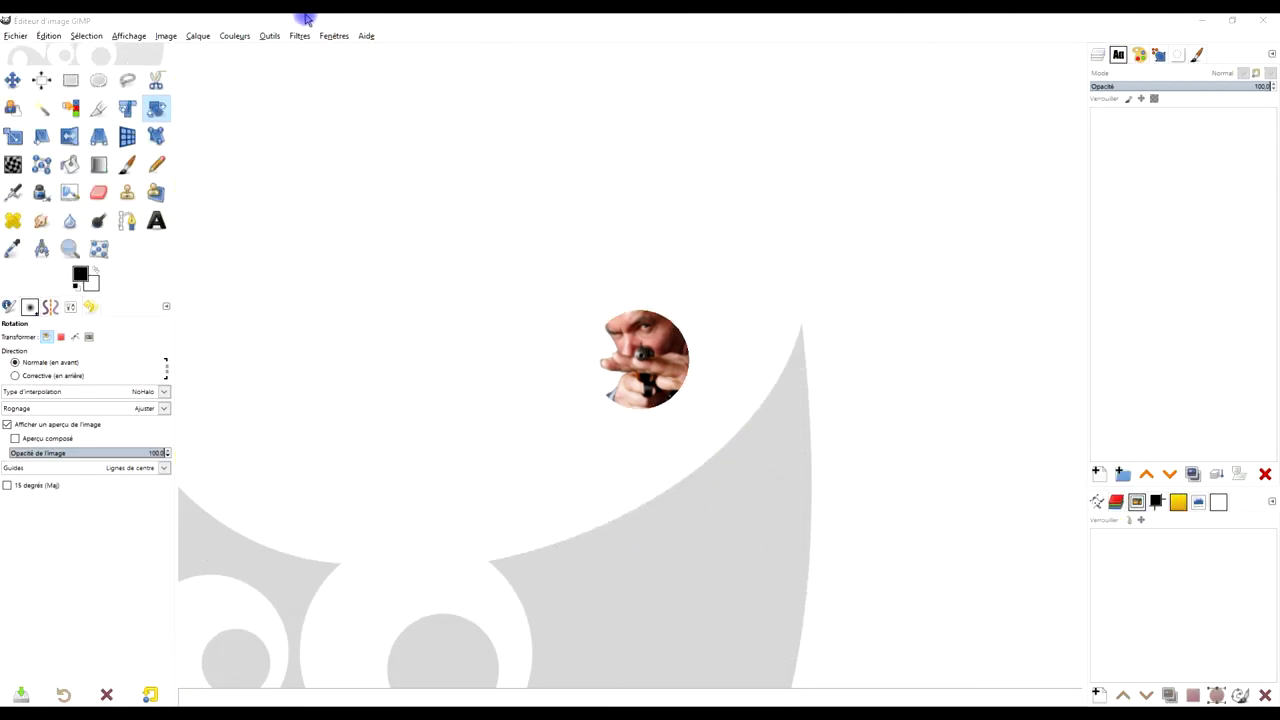
- Create a new 1600 × 1600 px image at 72 ppi with a white fill
click(16, 38)
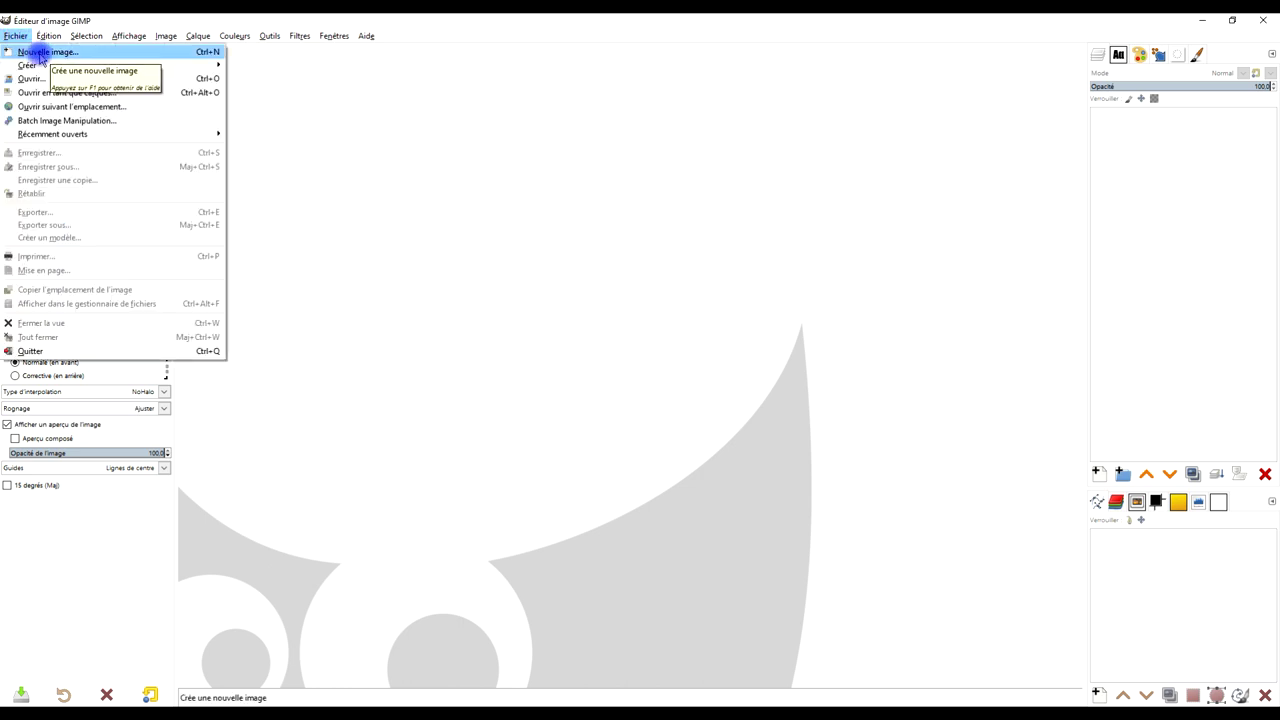
click(40, 52)
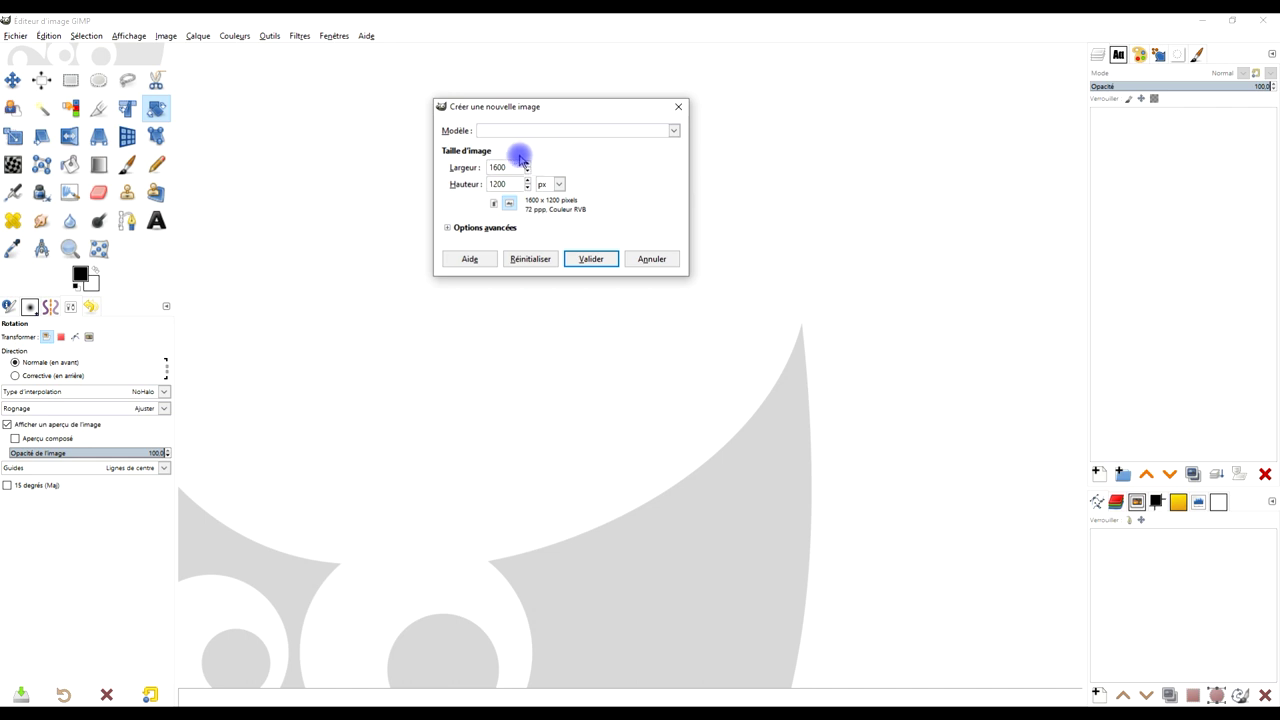
double_click(505, 167)
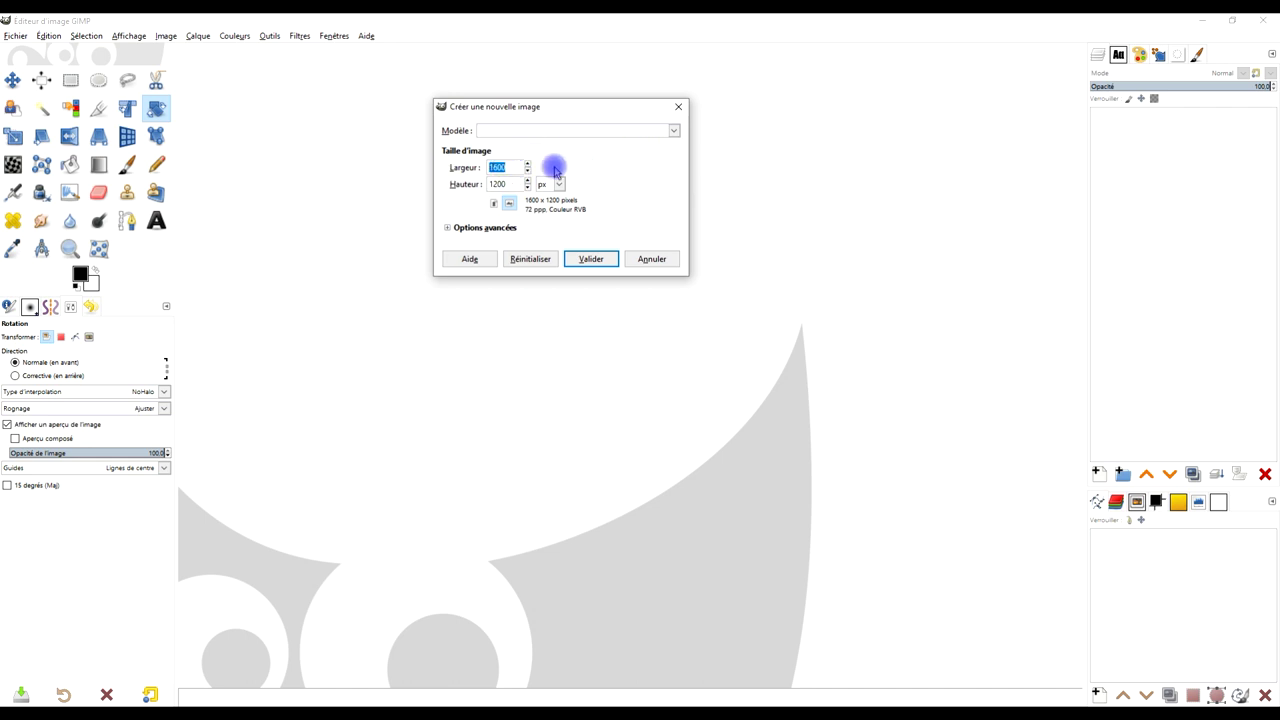
double_click(505, 183)
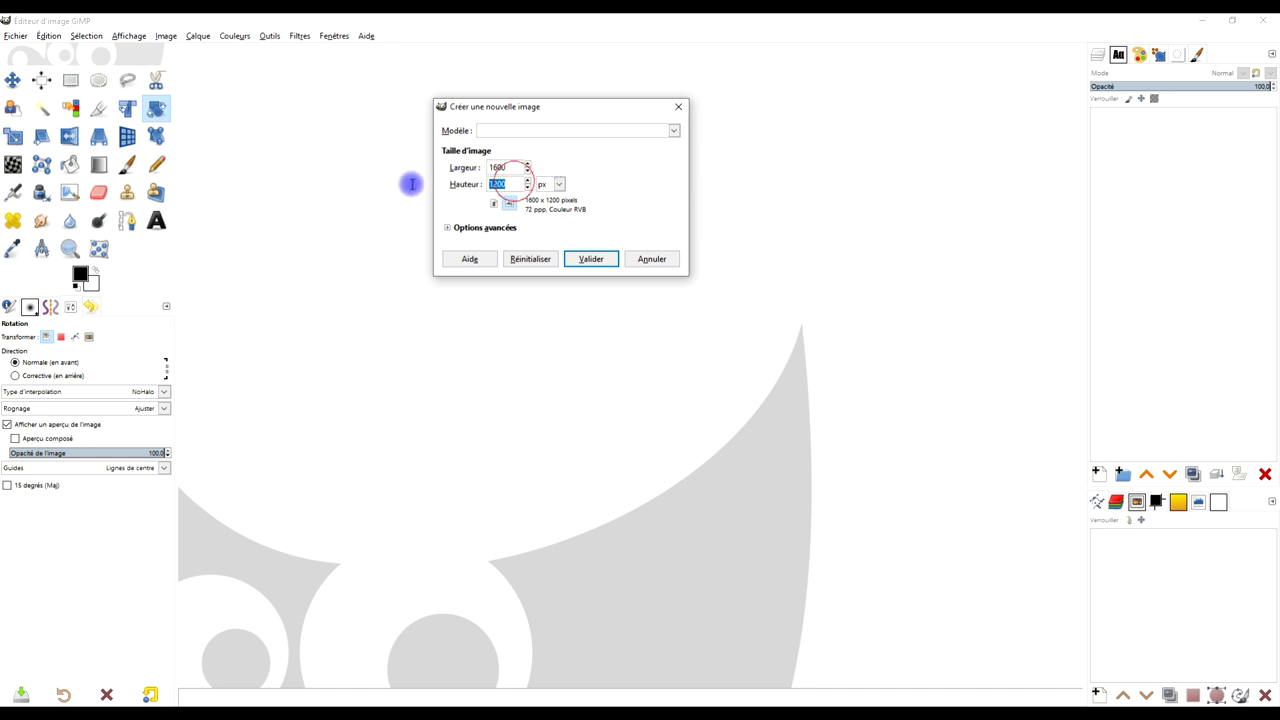
text(1)
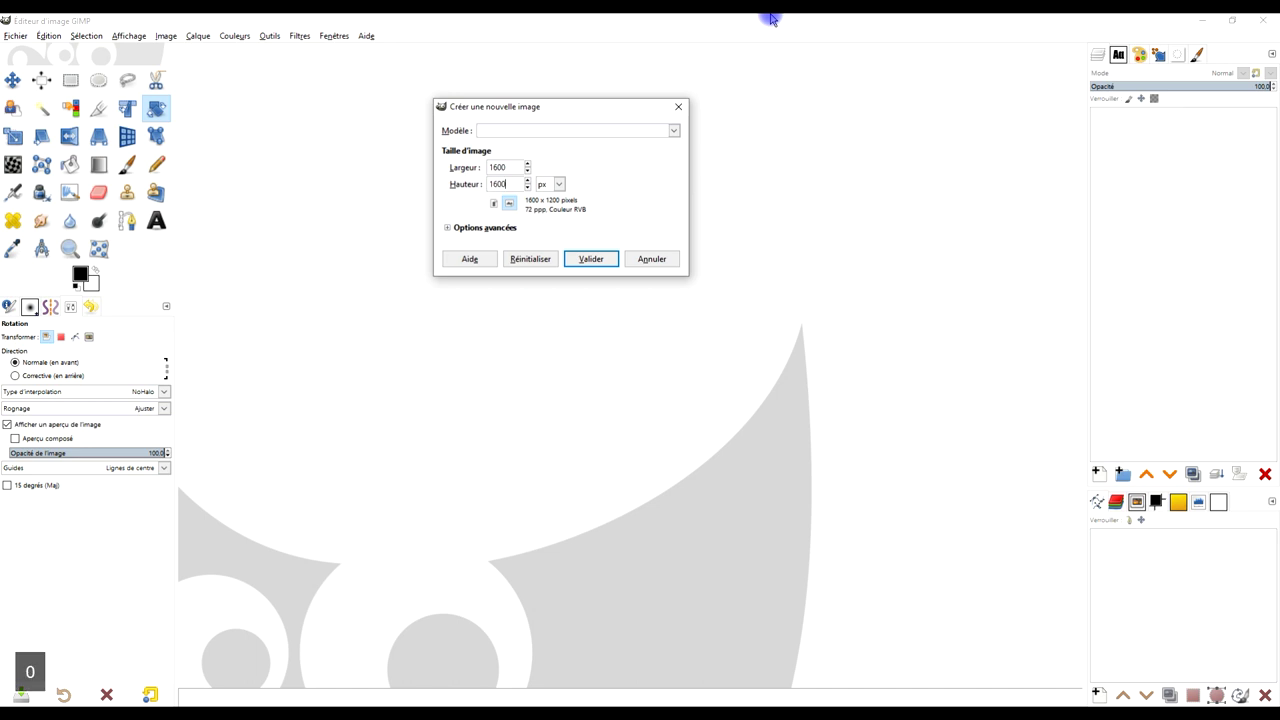
click(448, 228)
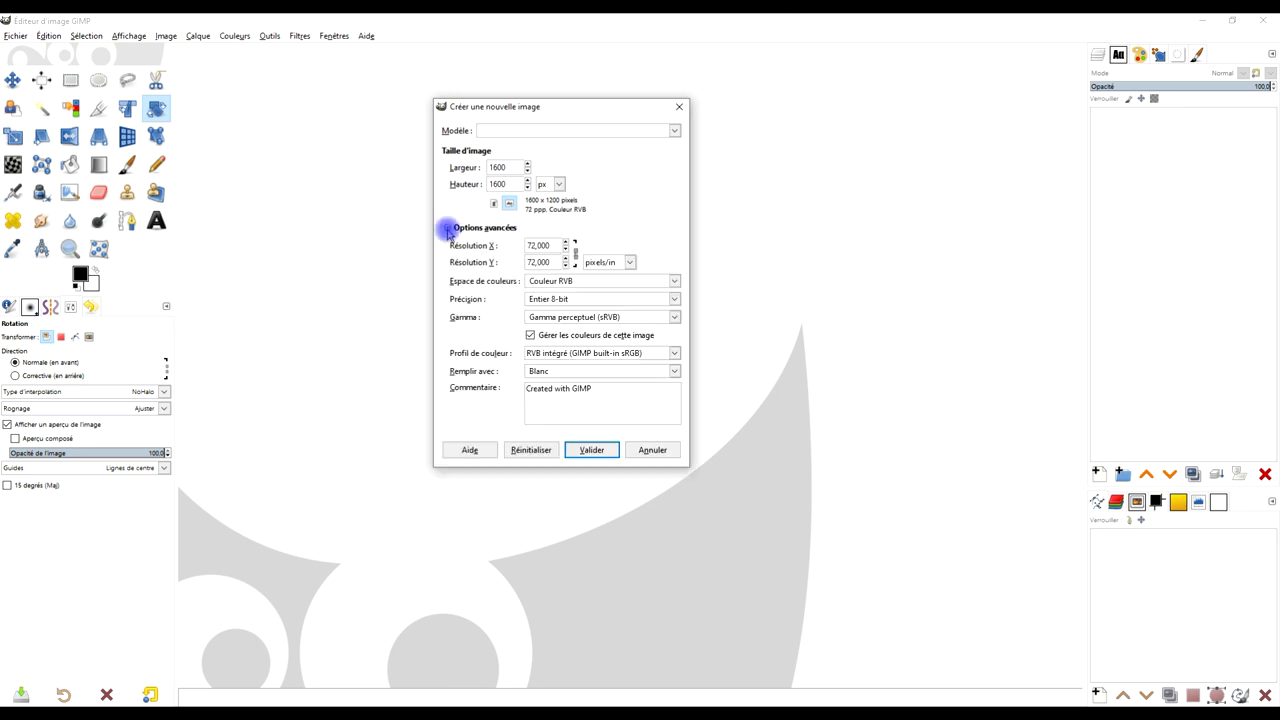
click(595, 371)
click(575, 424)
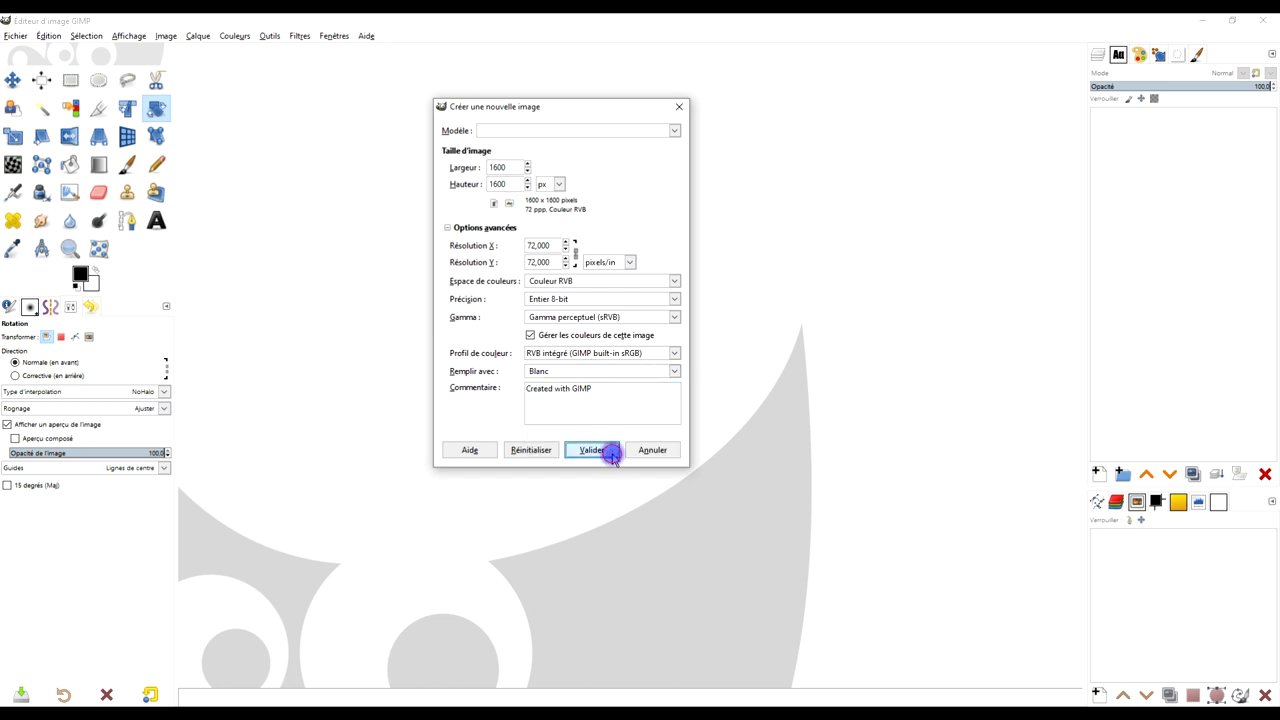
click(606, 451)
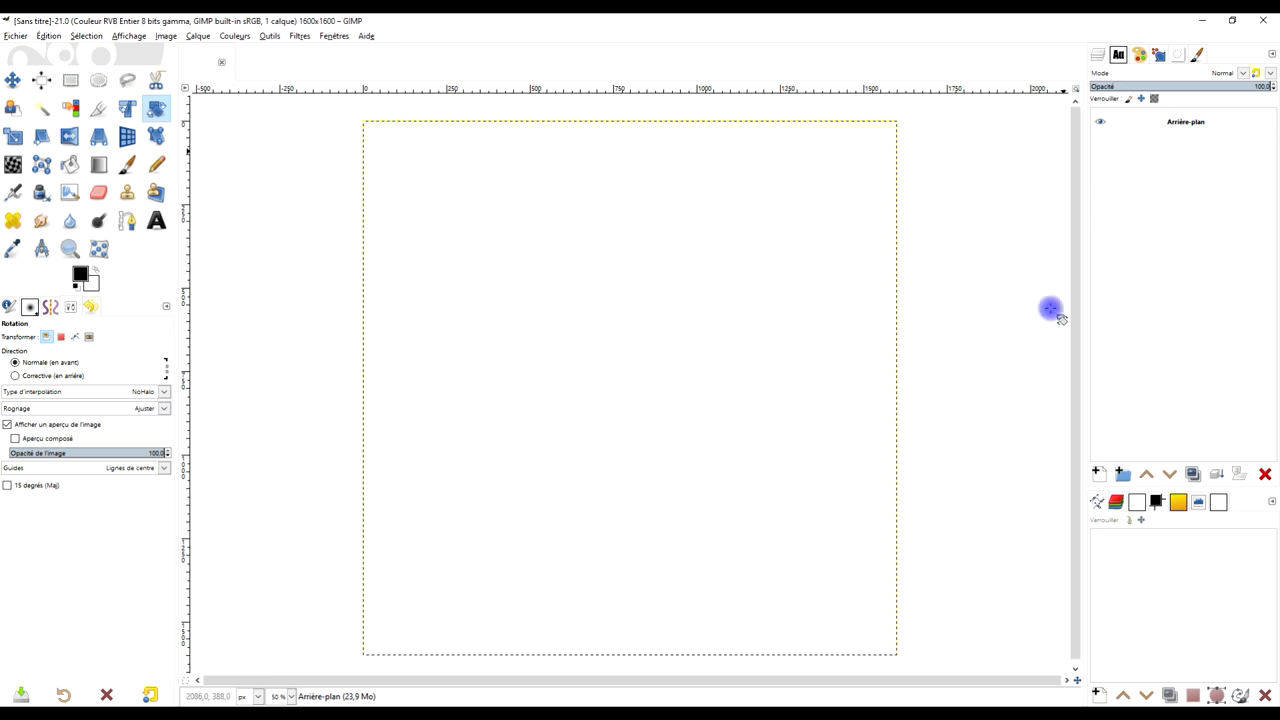
- Add a transparent layer named 'cercle blanc' over the white background
click(1101, 474)
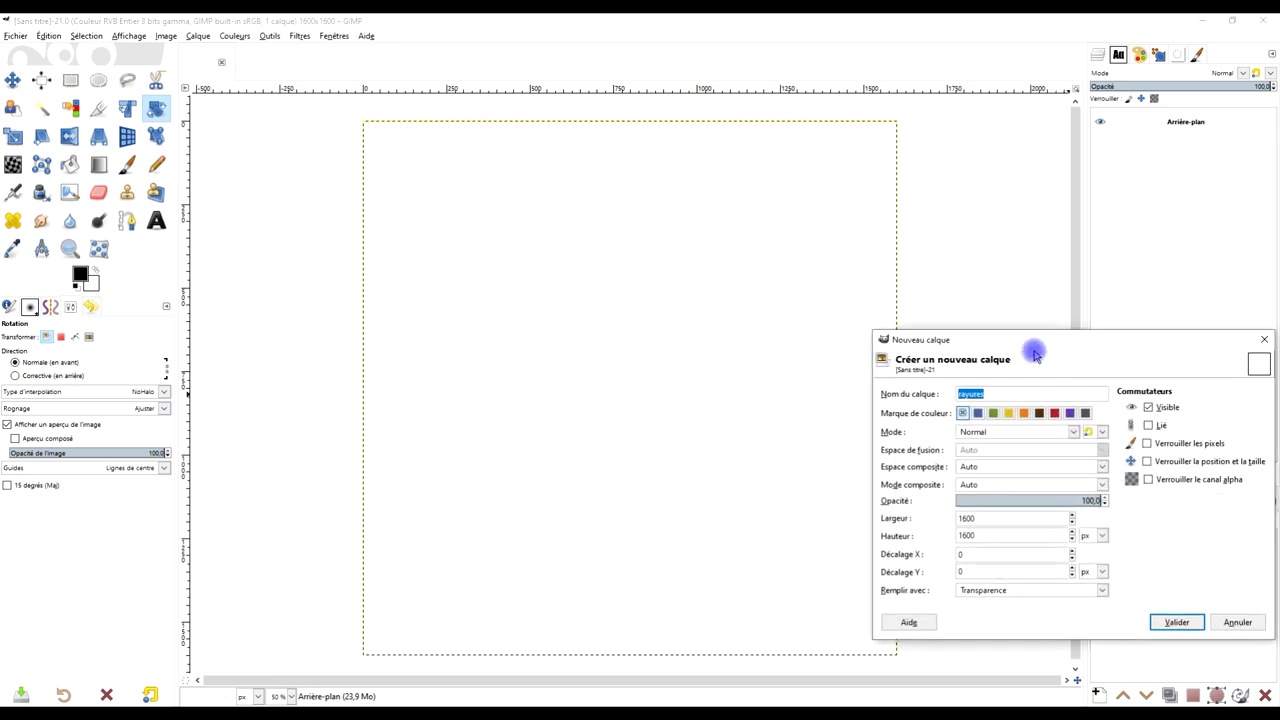
drag(1034, 338, 694, 251)
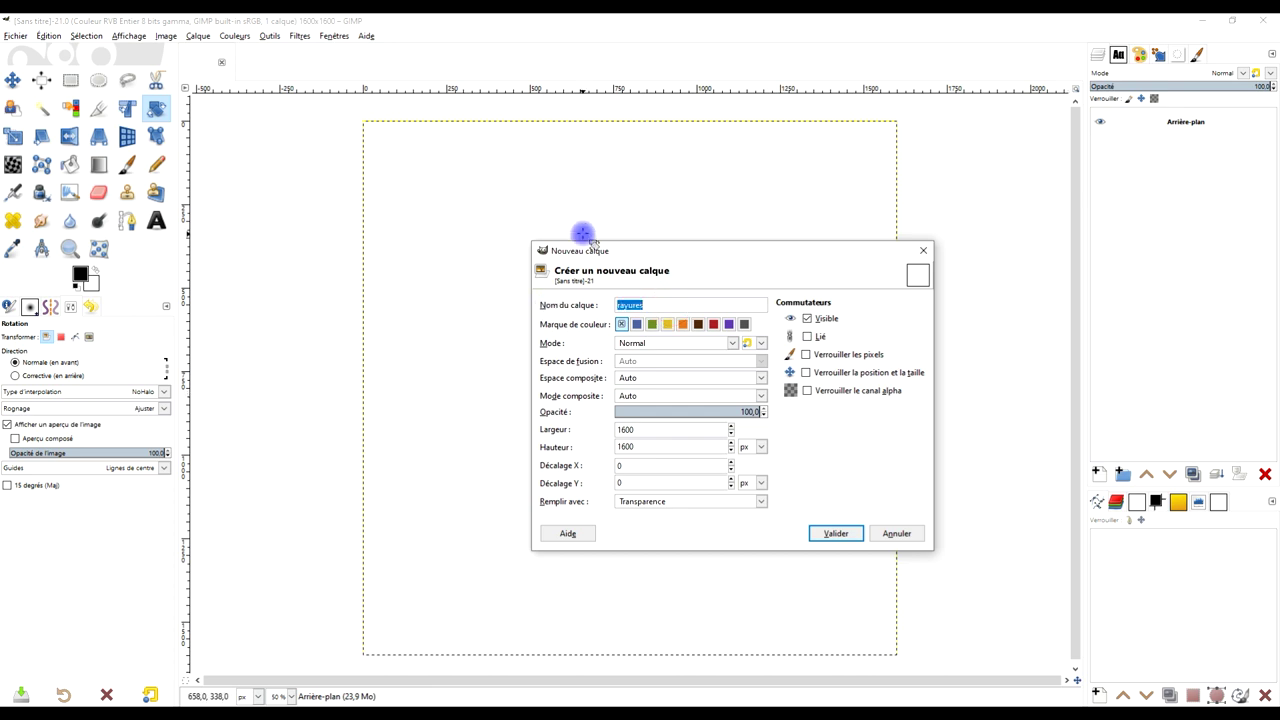
text(cercle blanc)
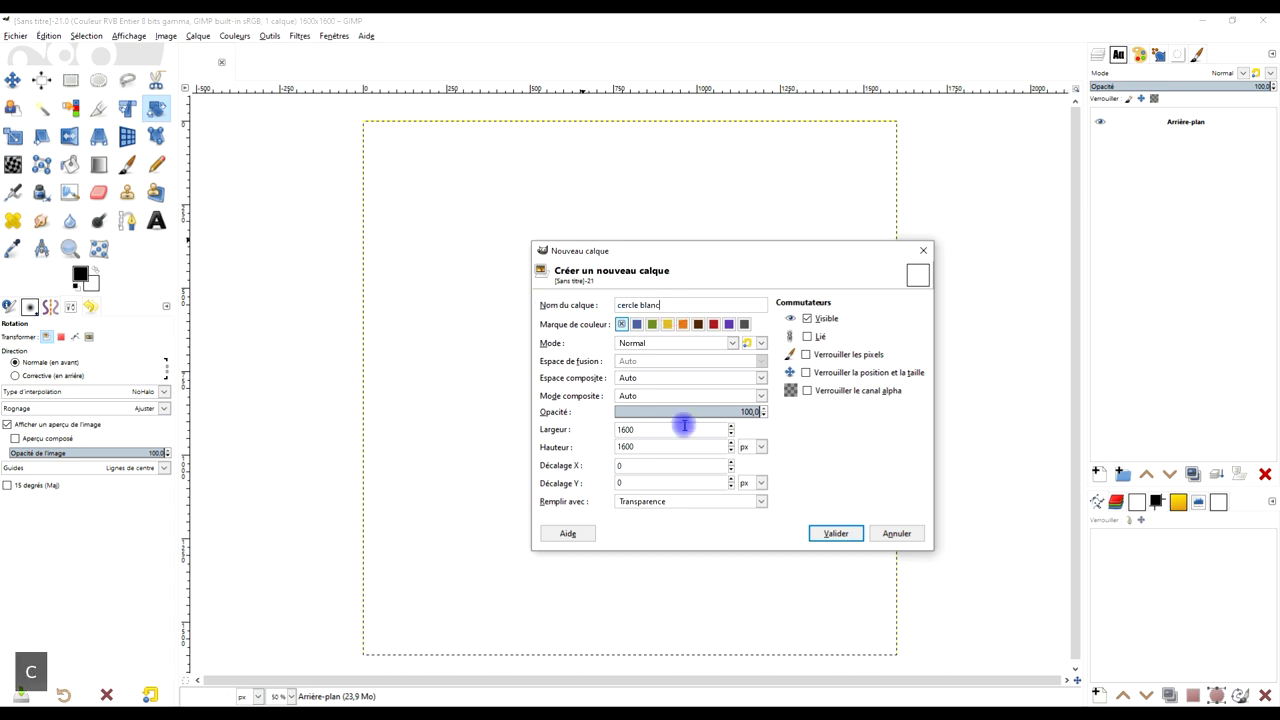
click(651, 501)
click(652, 564)
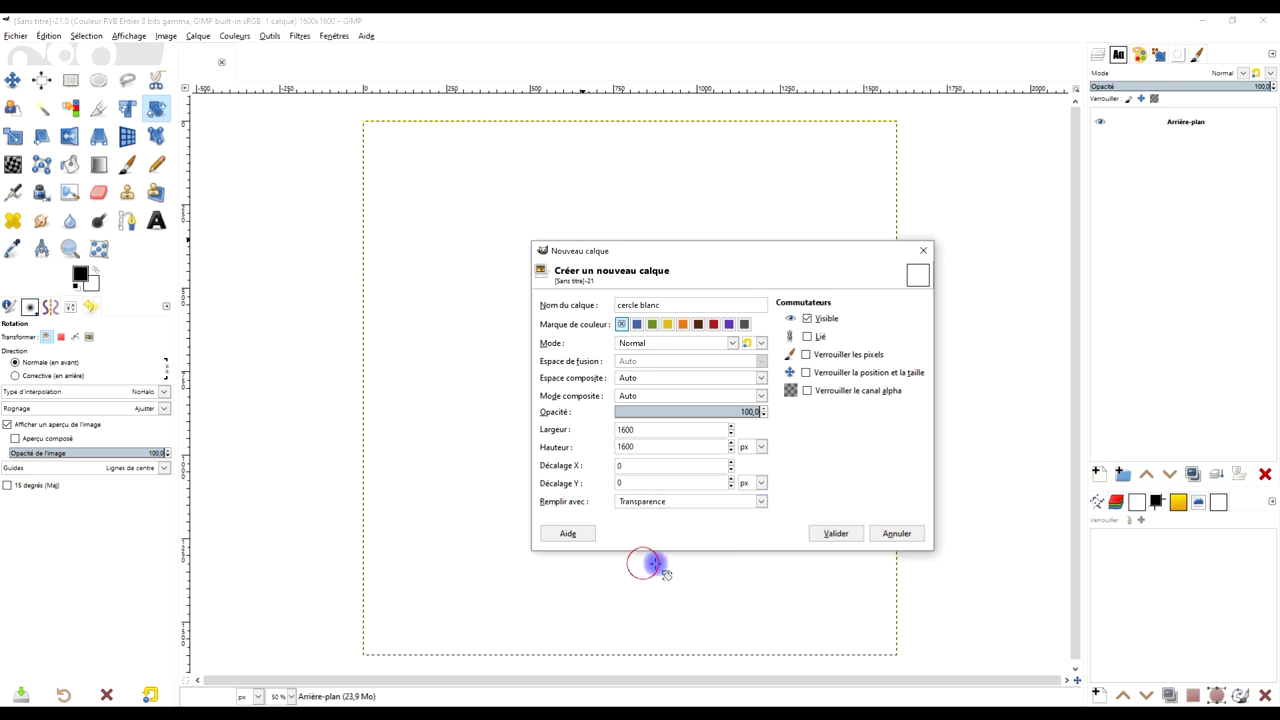
click(833, 533)
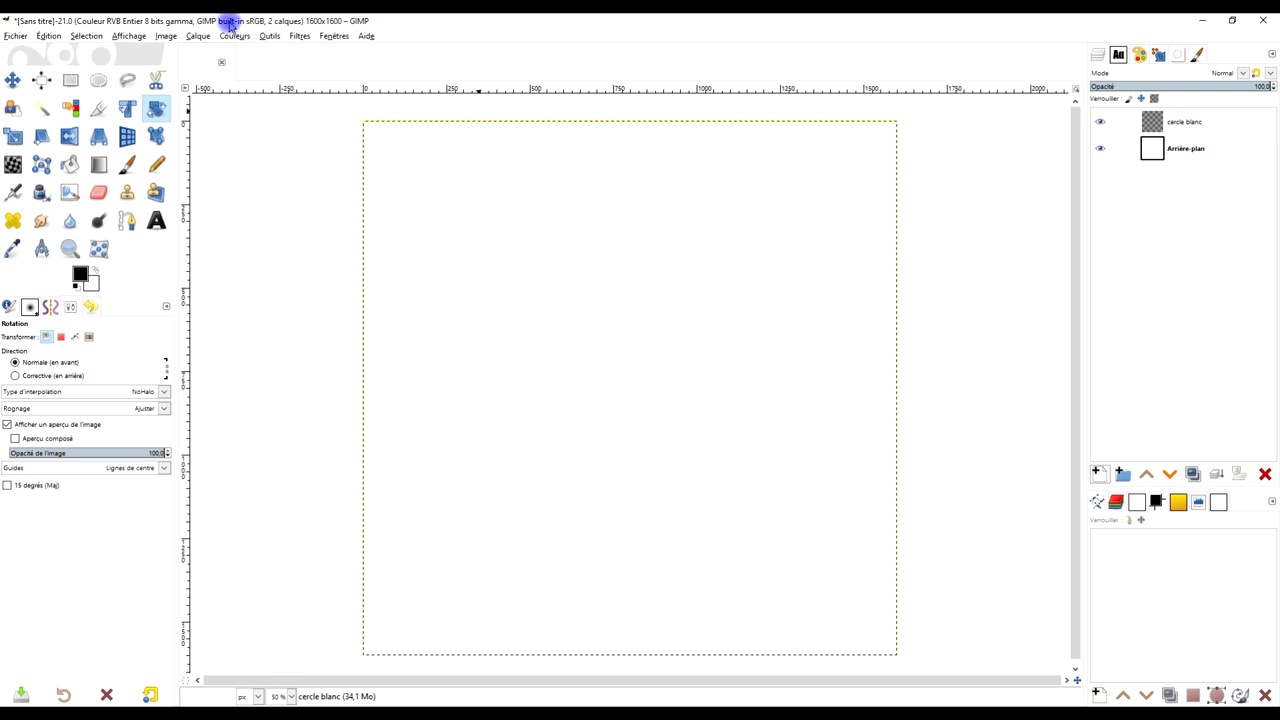
- Add percentage guides at 50% vertical and 50% horizontal
click(168, 38)
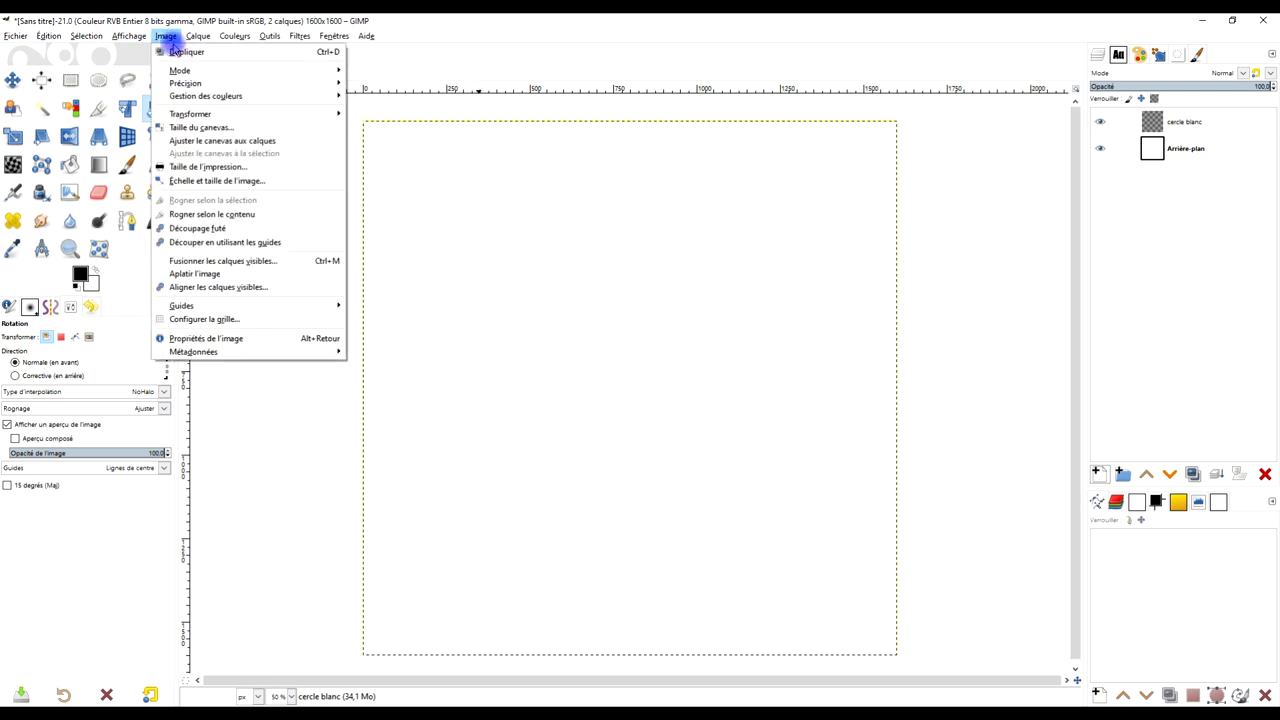
mouse_move(181, 305)
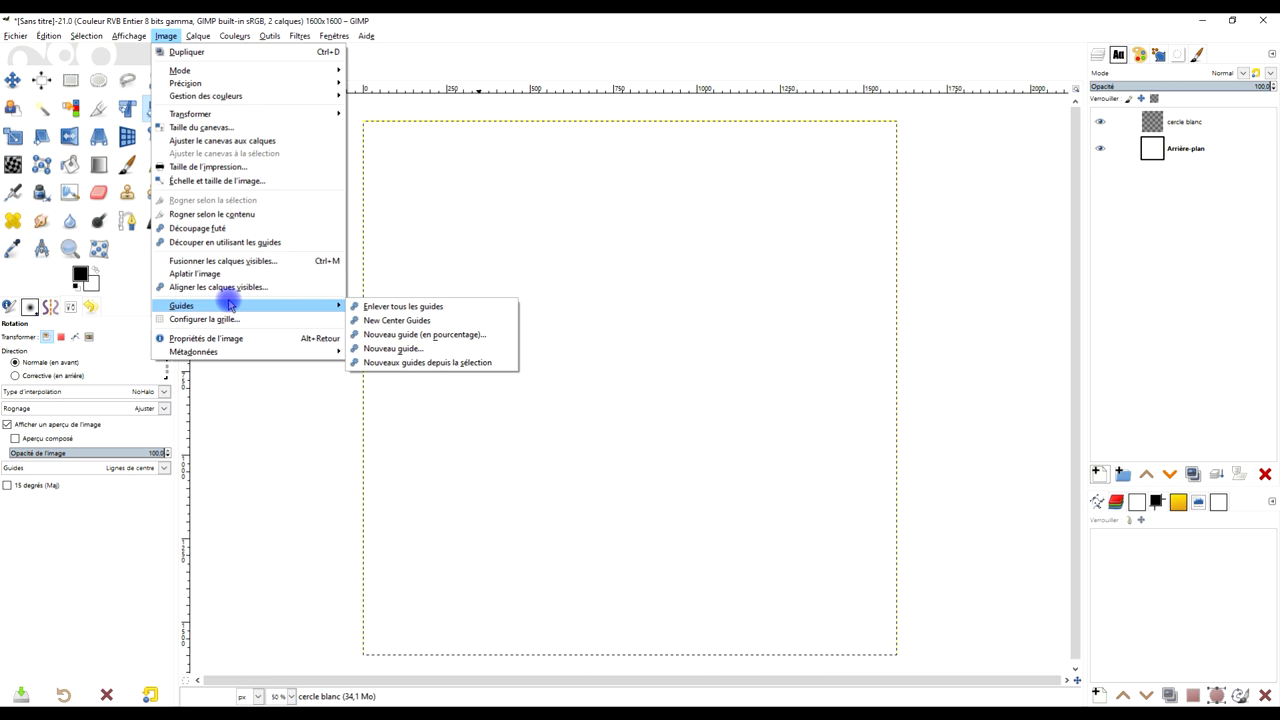
click(431, 341)
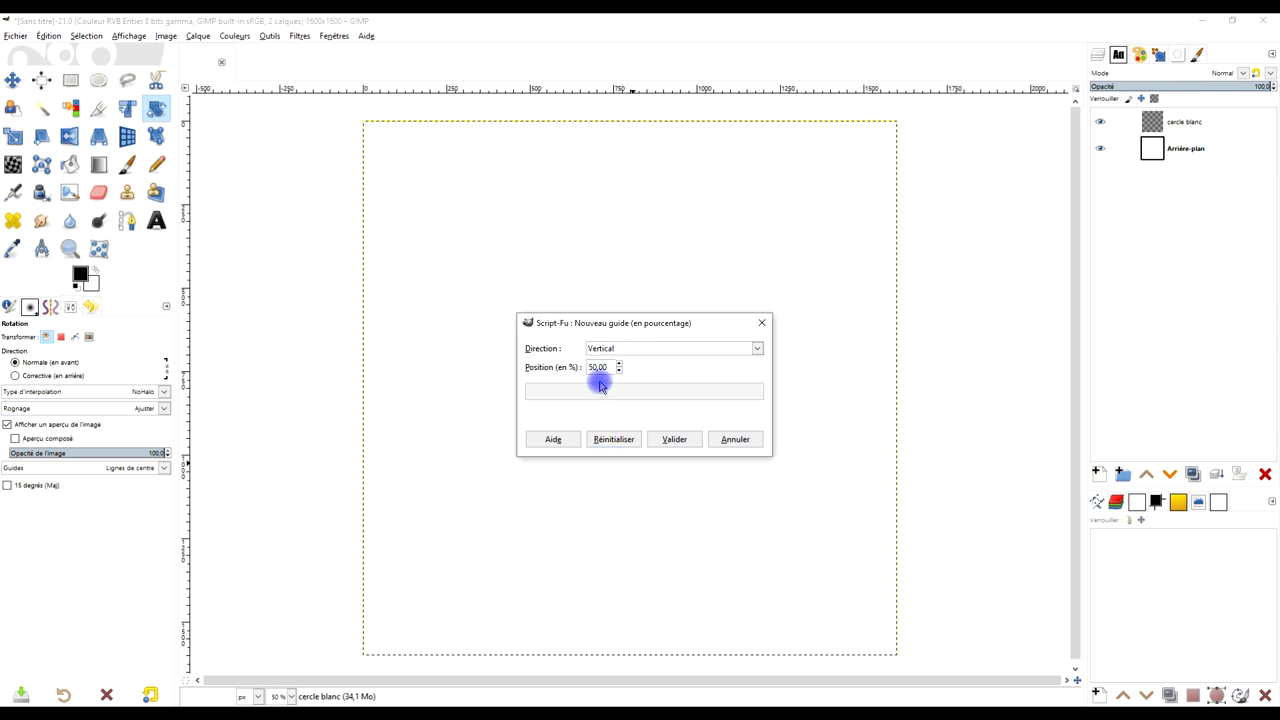
click(675, 440)
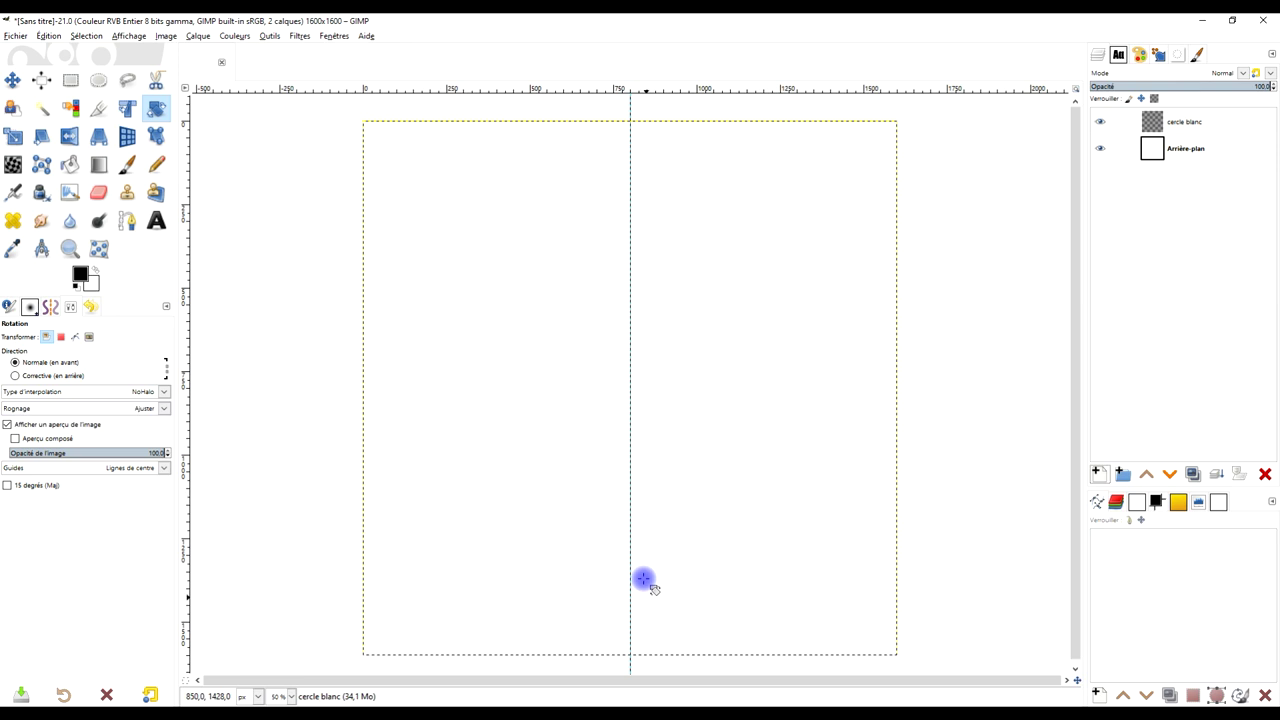
click(165, 36)
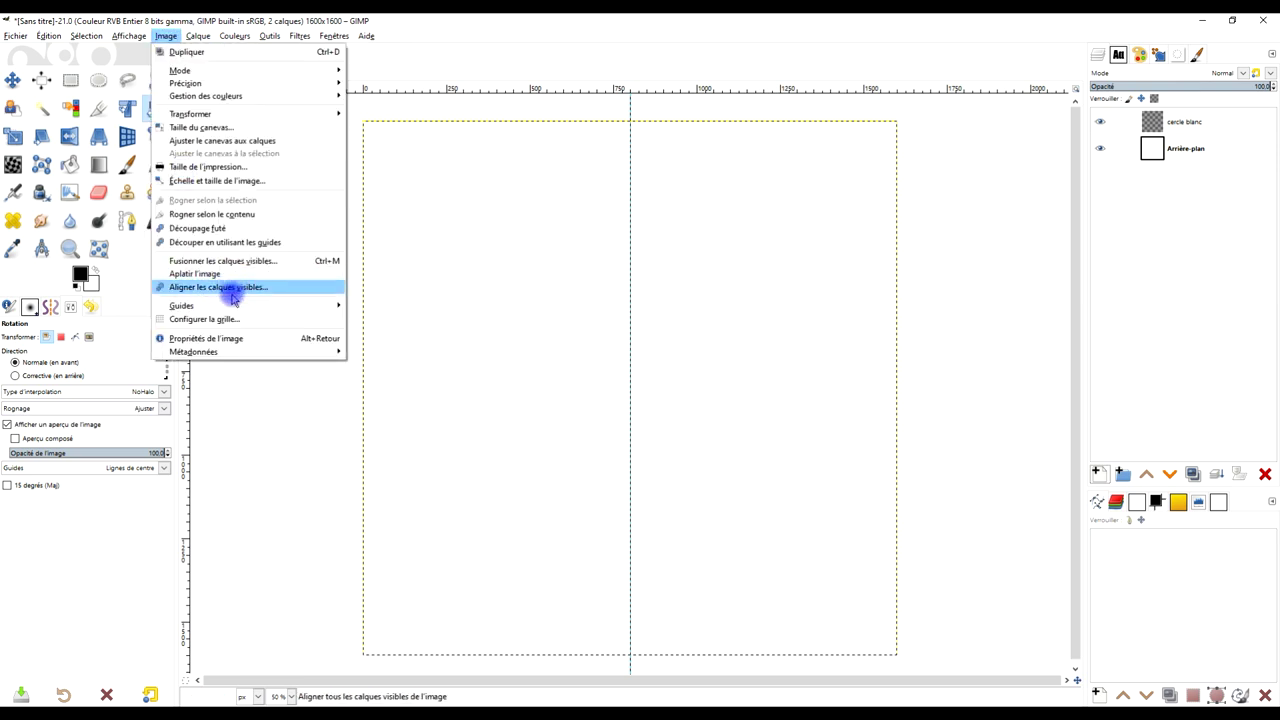
click(425, 334)
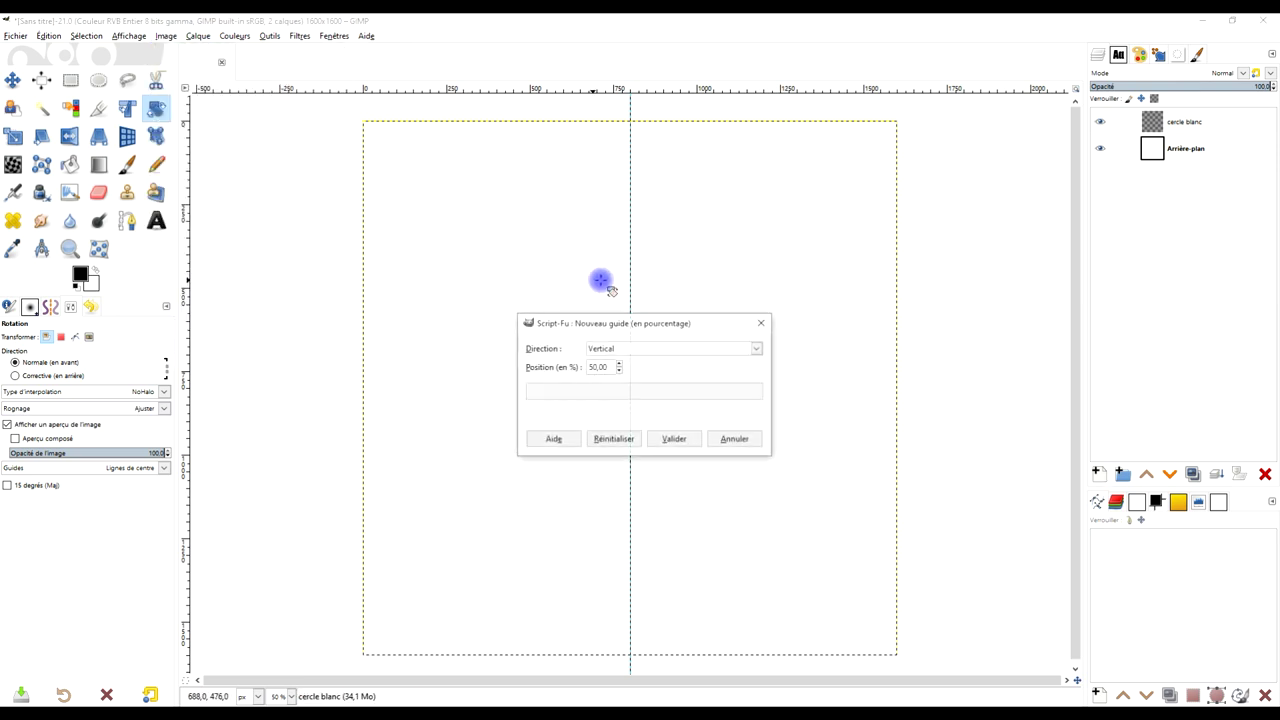
click(615, 350)
click(674, 440)
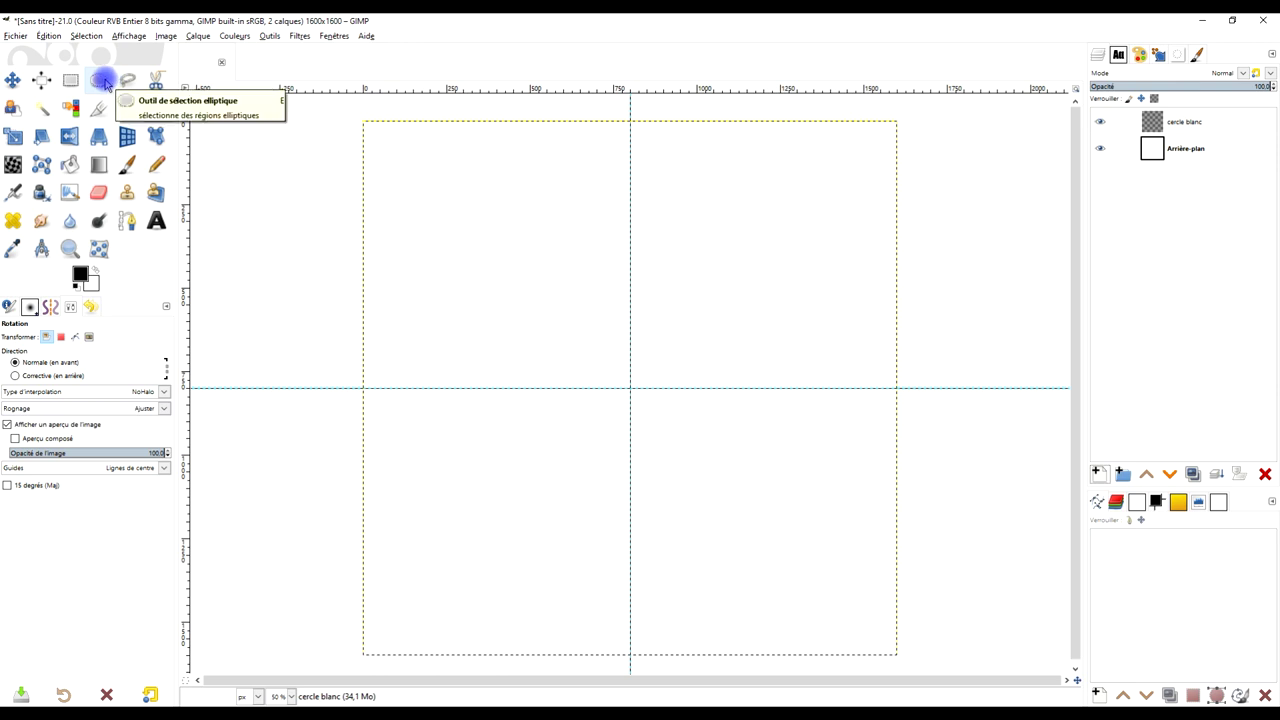
- Draw a fixed 1:1, 548 × 548 px circle selection from the guide crossing, then pick white
click(102, 81)
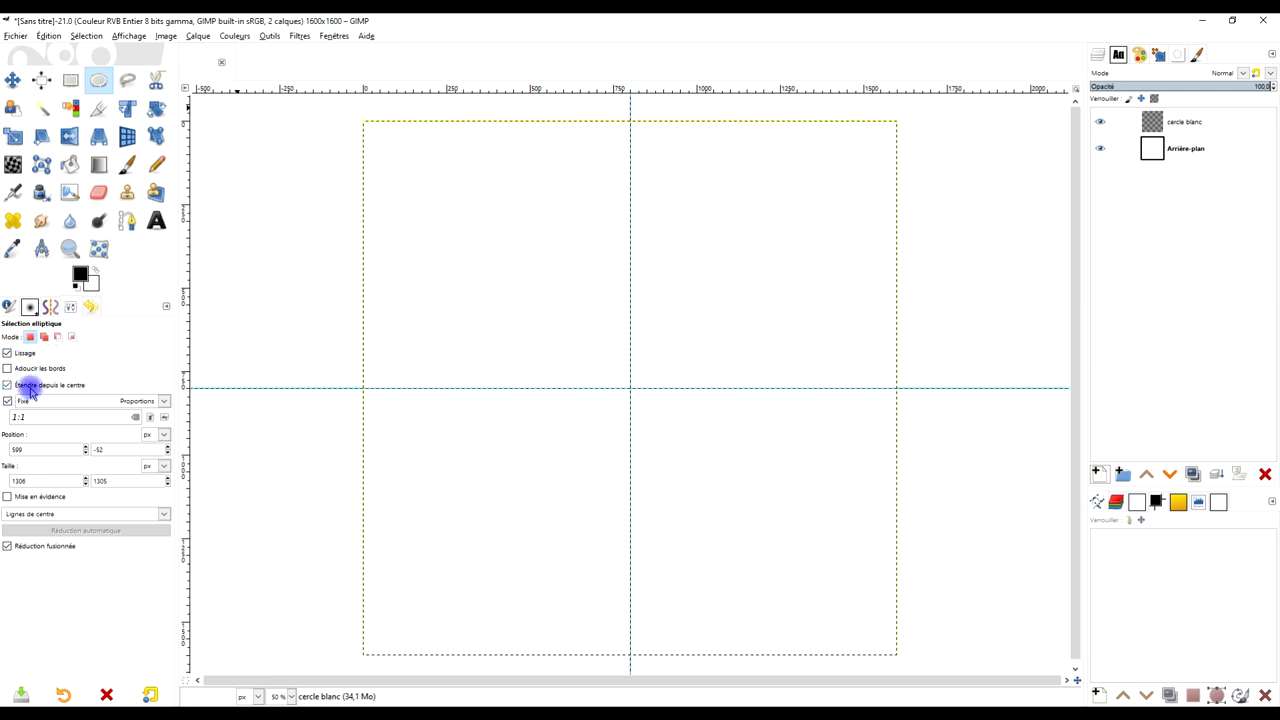
click(18, 403)
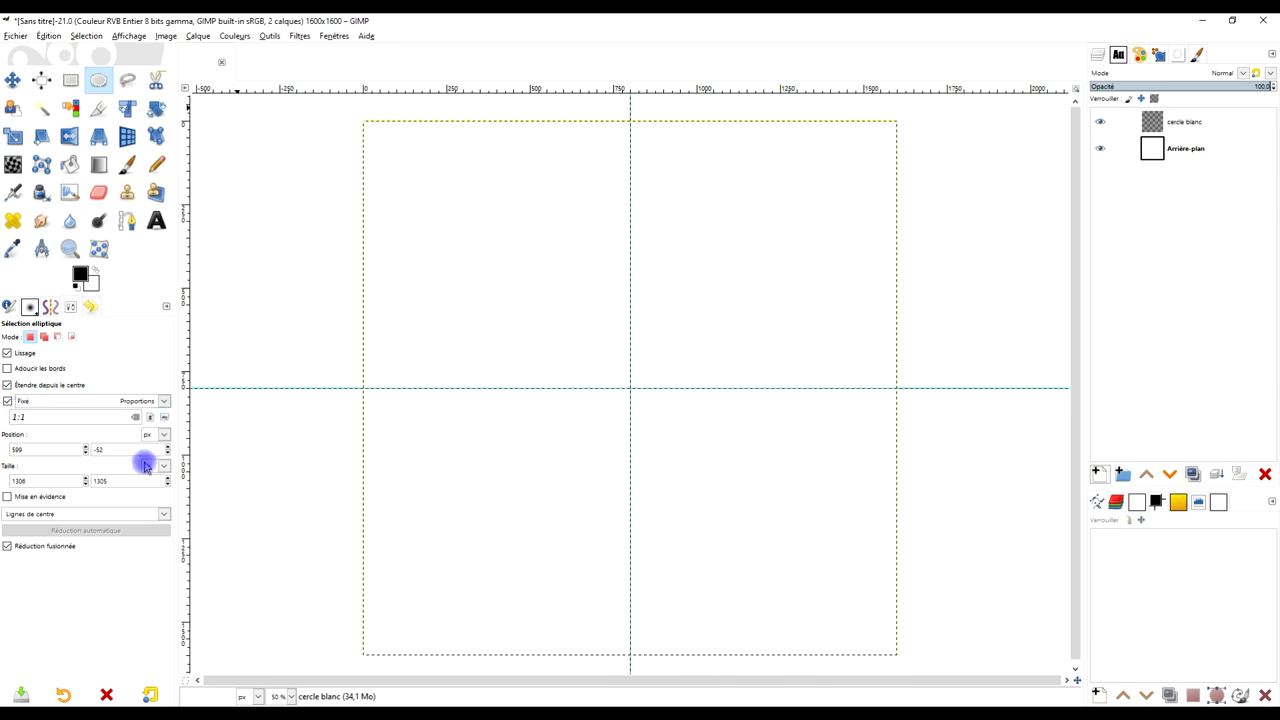
click(19, 516)
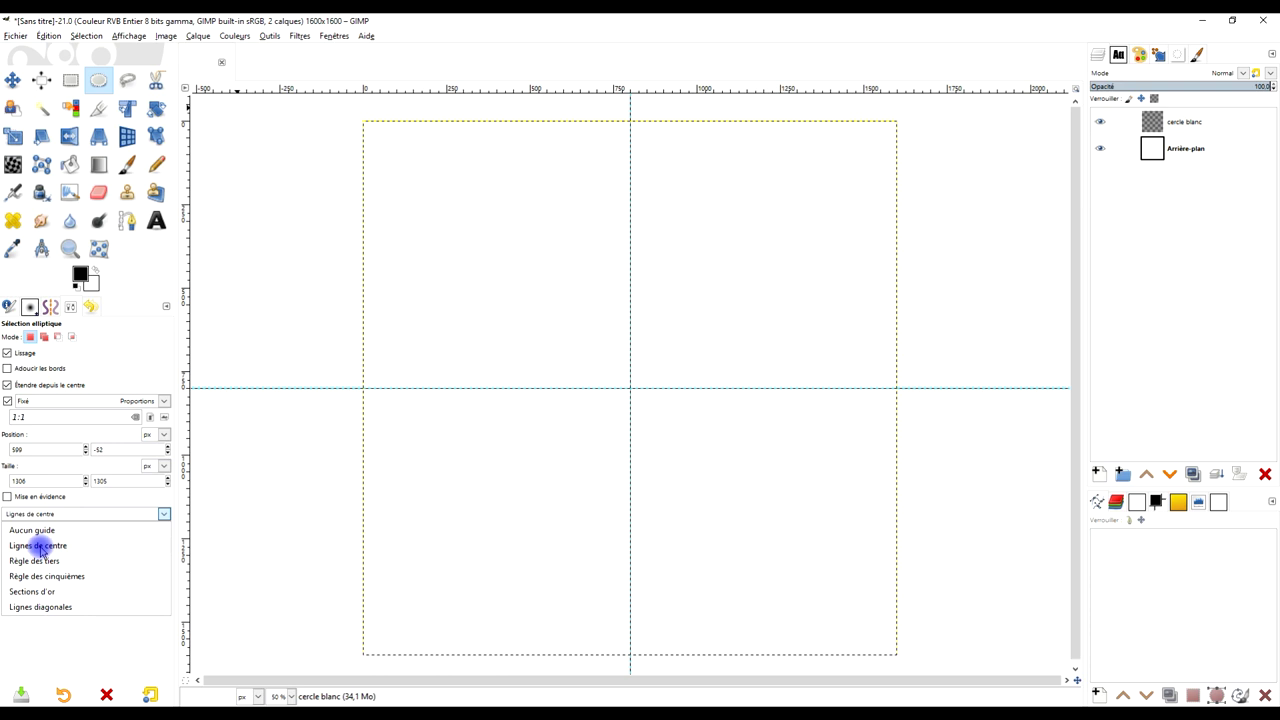
click(40, 546)
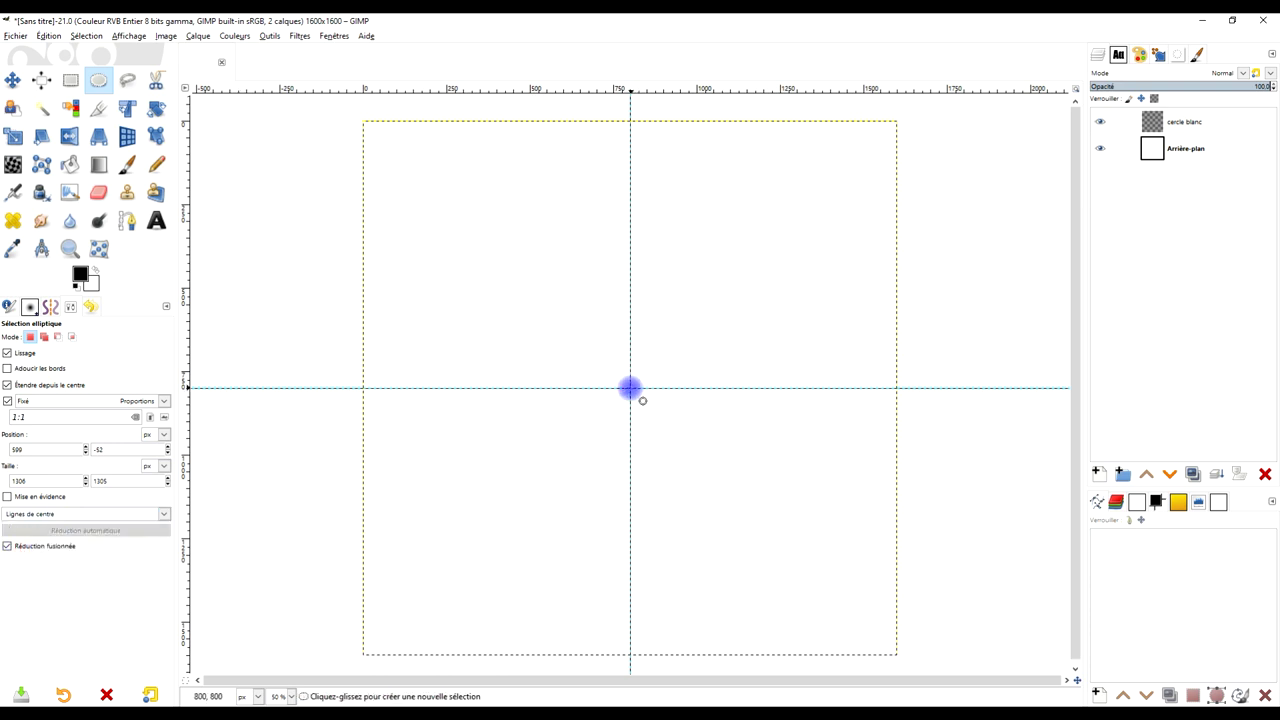
drag(630, 388, 721, 436)
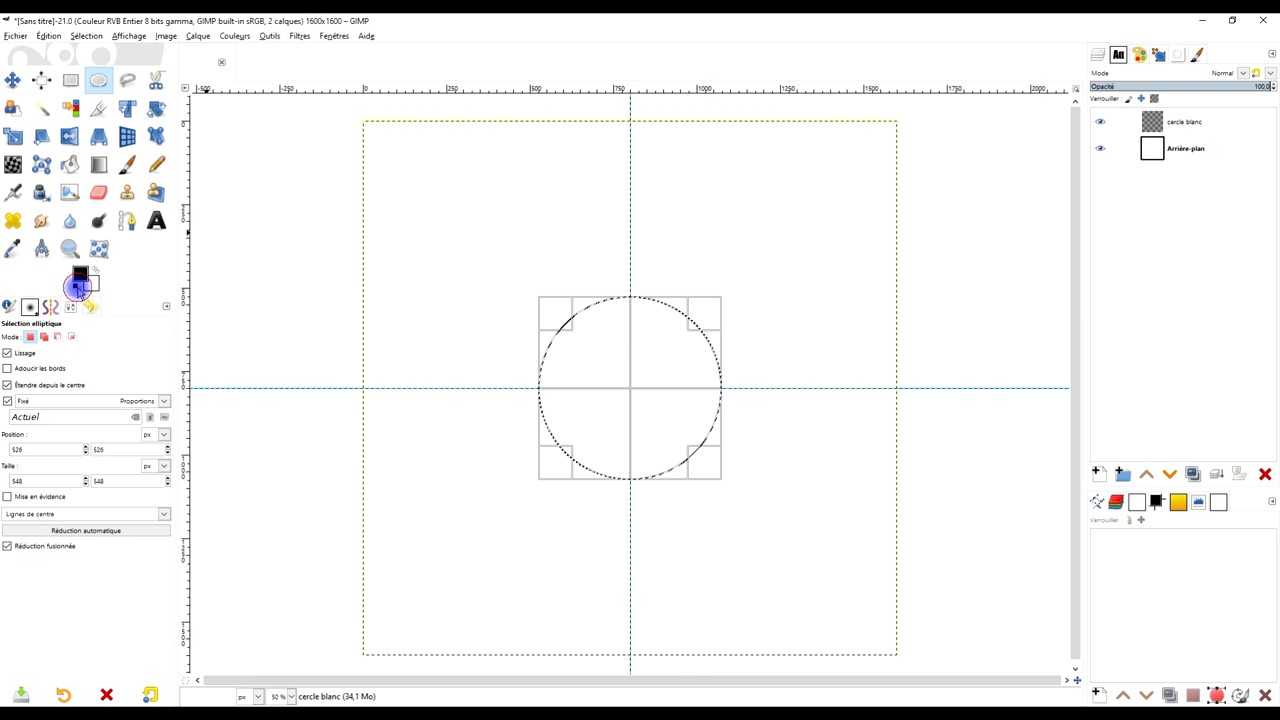
click(95, 288)
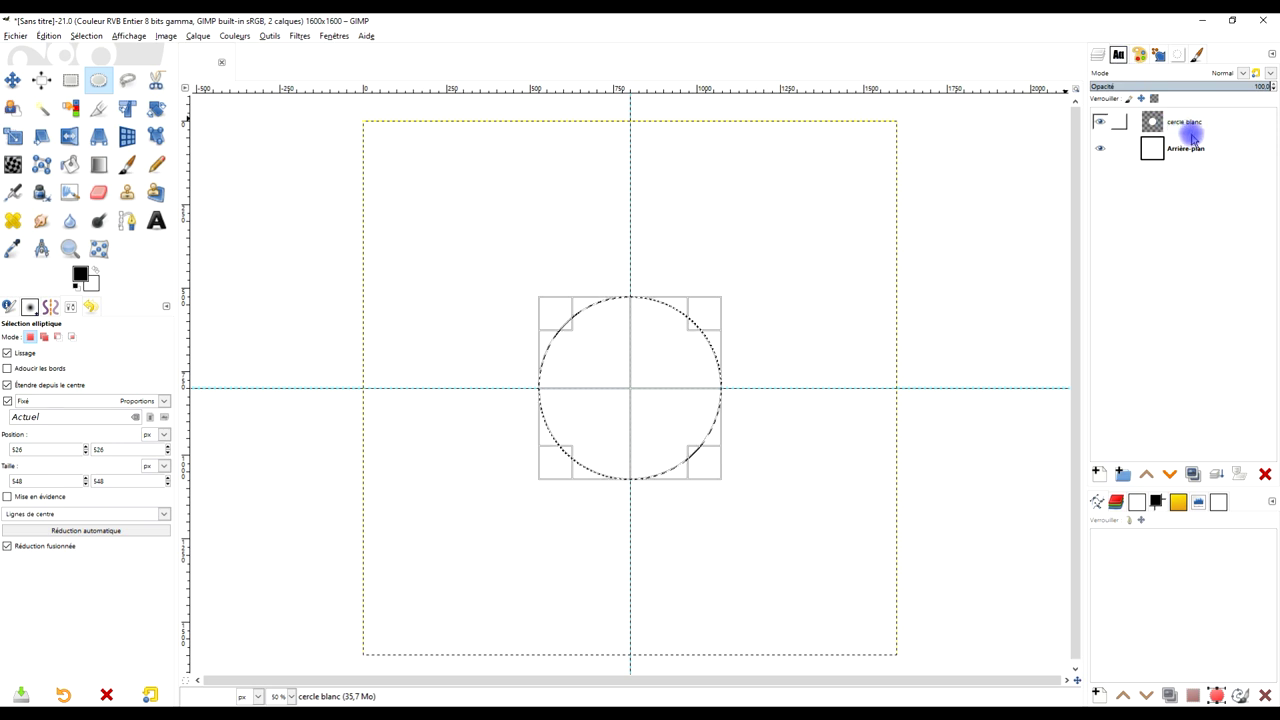
- Select the white circle and stroke its outline with a 2 px solid line
click(1100, 150)
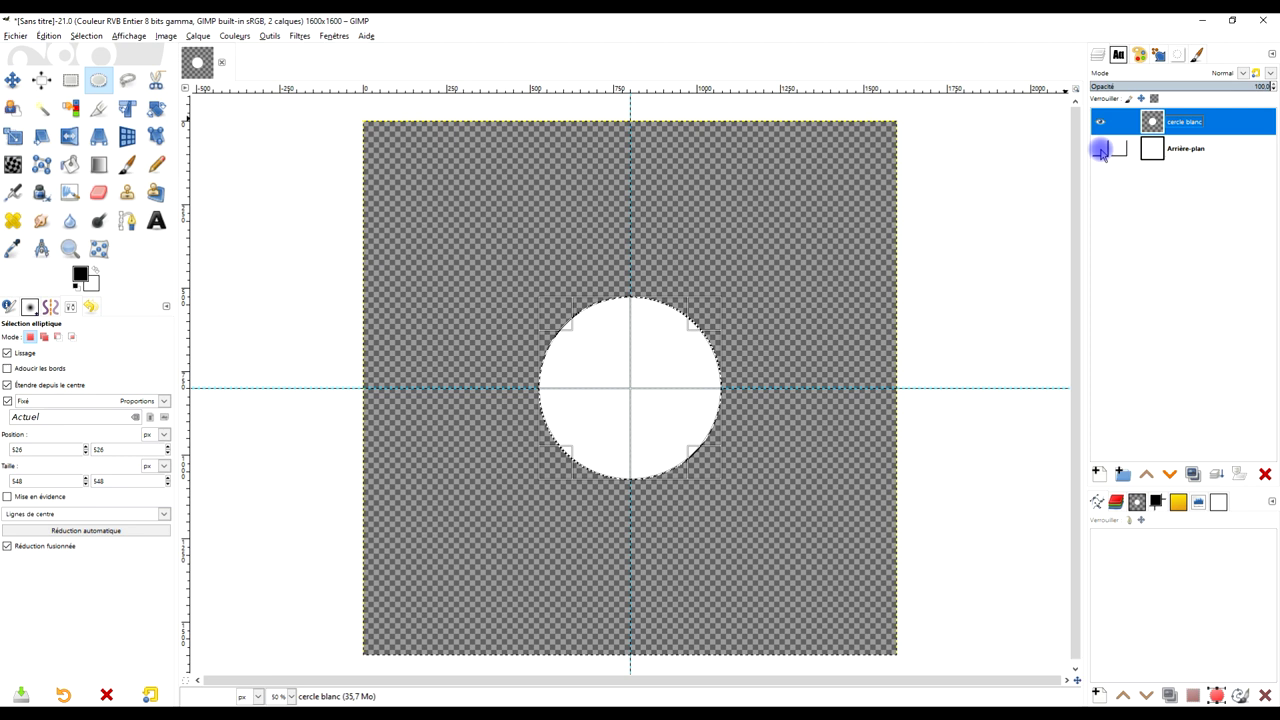
click(1100, 150)
click(709, 396)
click(49, 36)
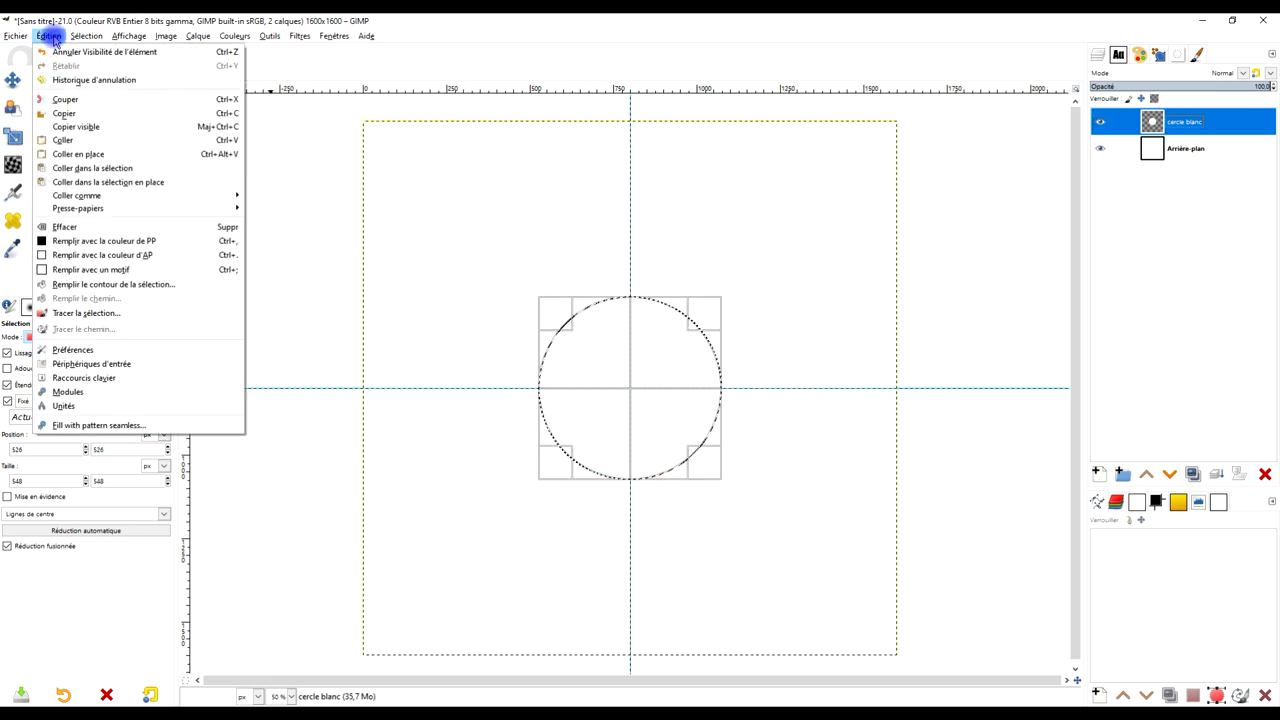
click(100, 313)
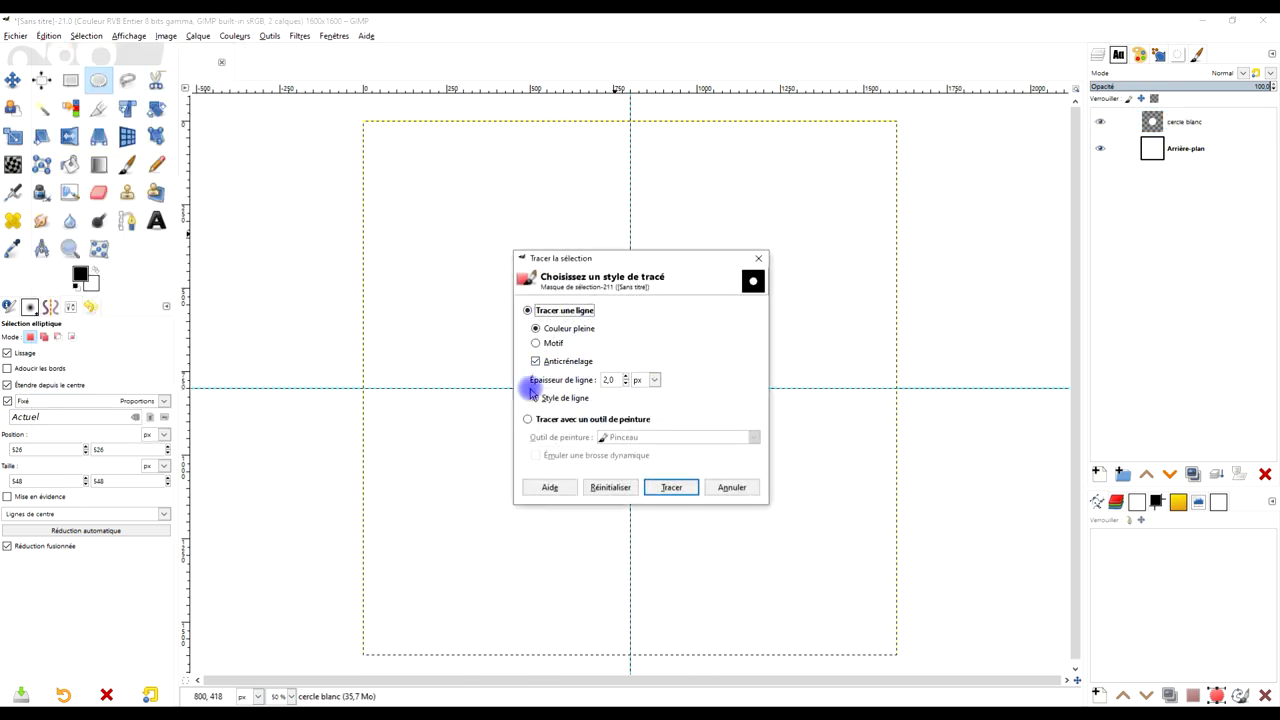
drag(118, 288, 84, 278)
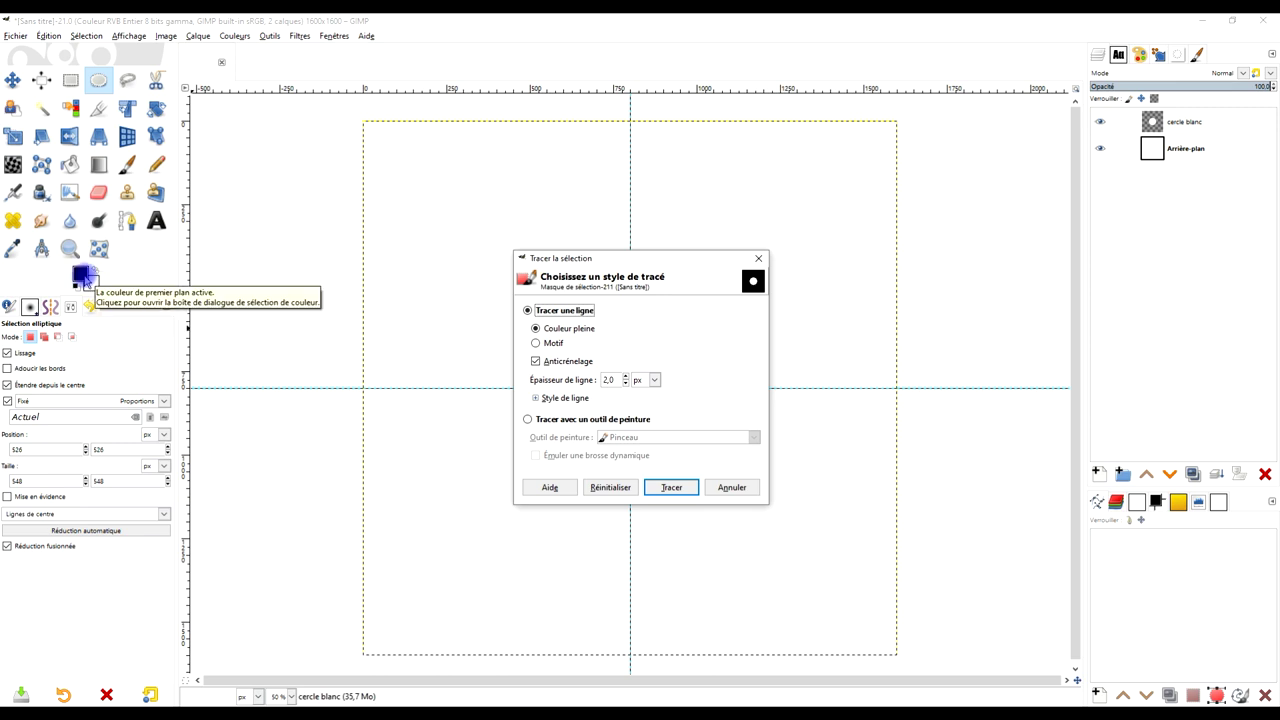
click(669, 487)
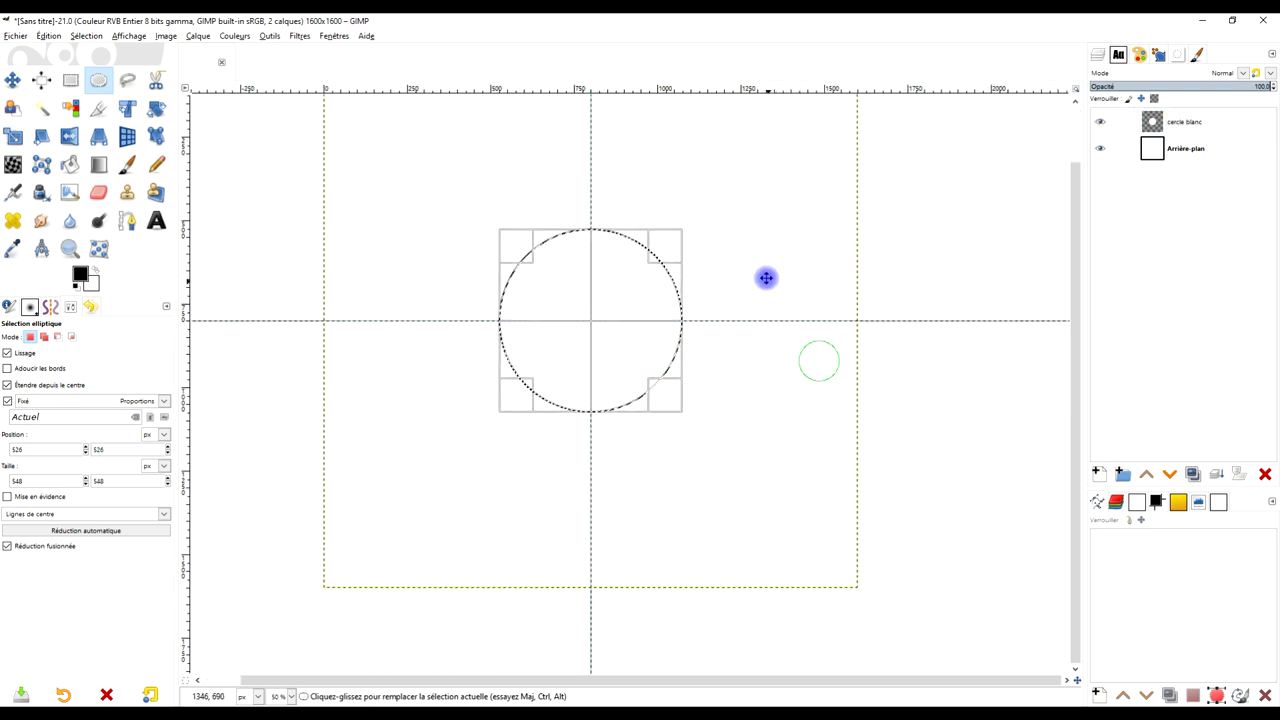
- Select a 1594 × 1594 px circle, not centre-expanded, touching the small circle's left edge
scroll(766, 277, down, 3)
scroll(766, 277, right, 2)
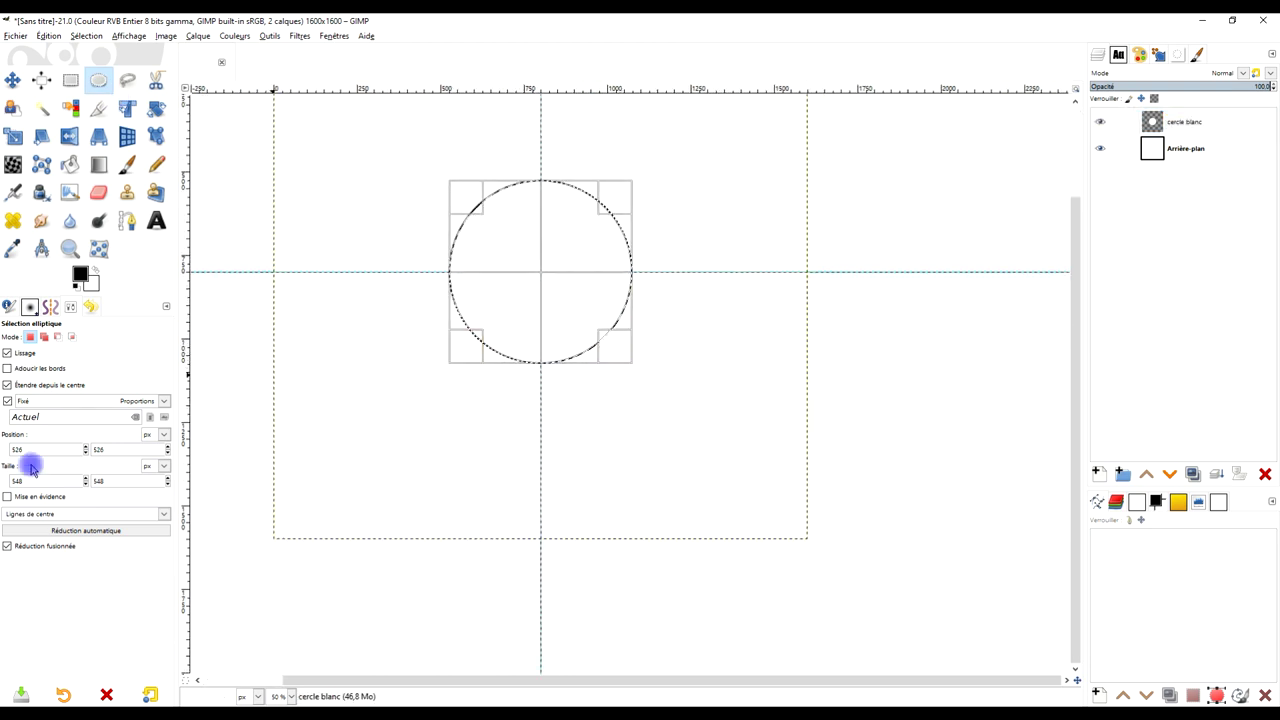
click(40, 385)
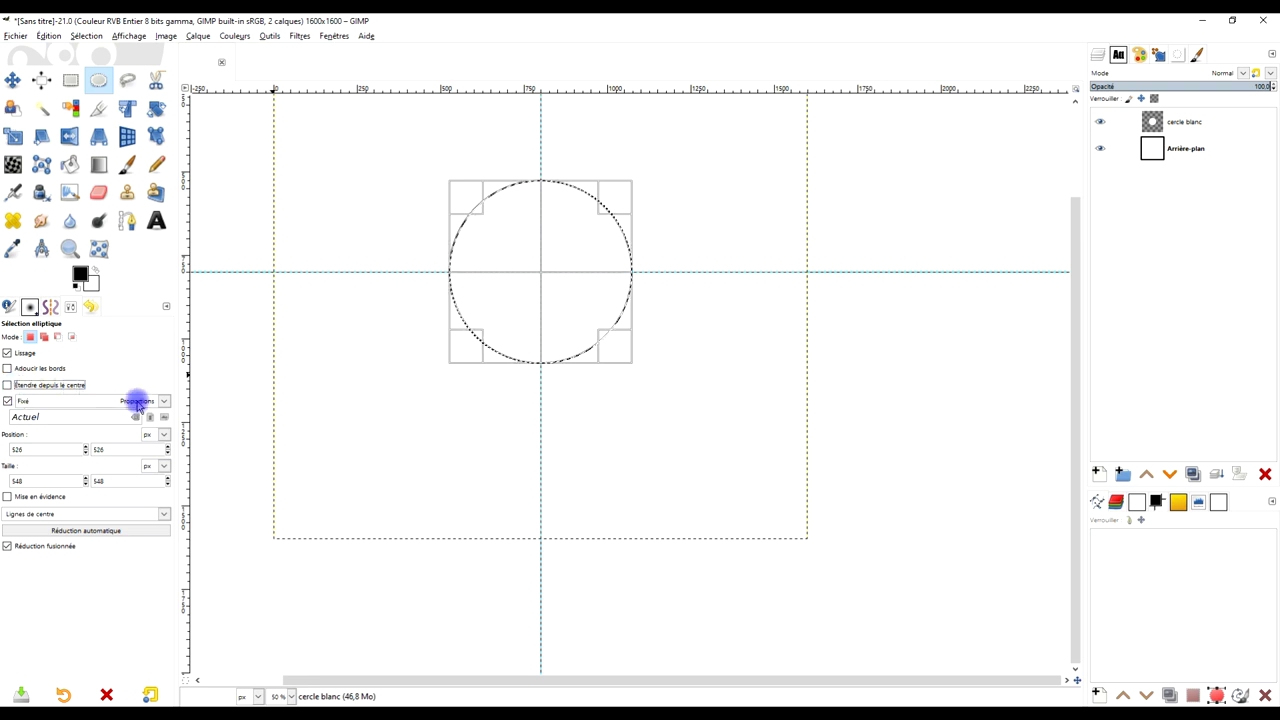
mouse_move(618, 277)
mouse_down()
mouse_move(806, 294)
mouse_move(968, 334)
mouse_up()
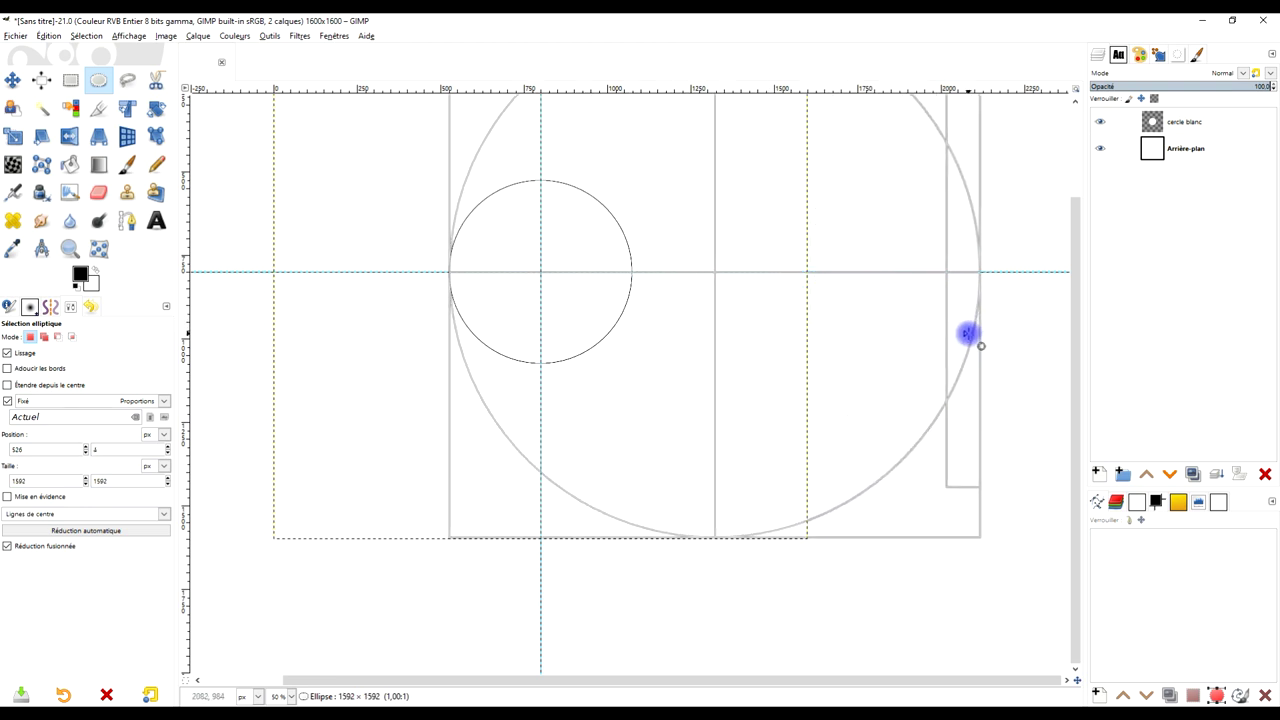
drag(968, 334, 968, 332)
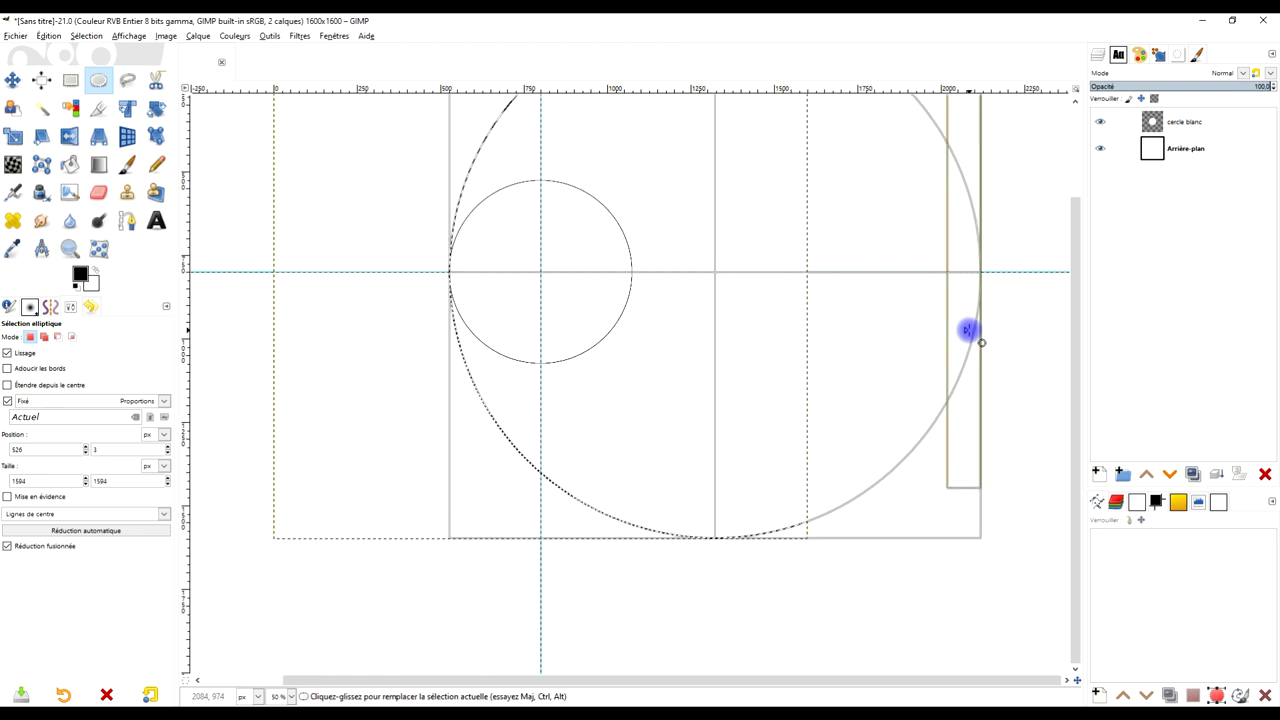
- Check the large selection's extent and make the Arrière-plan layer active
scroll(703, 614, up, 1)
scroll(783, 443, down, 2)
scroll(837, 314, down, 4)
scroll(837, 314, right, 2)
scroll(848, 407, up, 4)
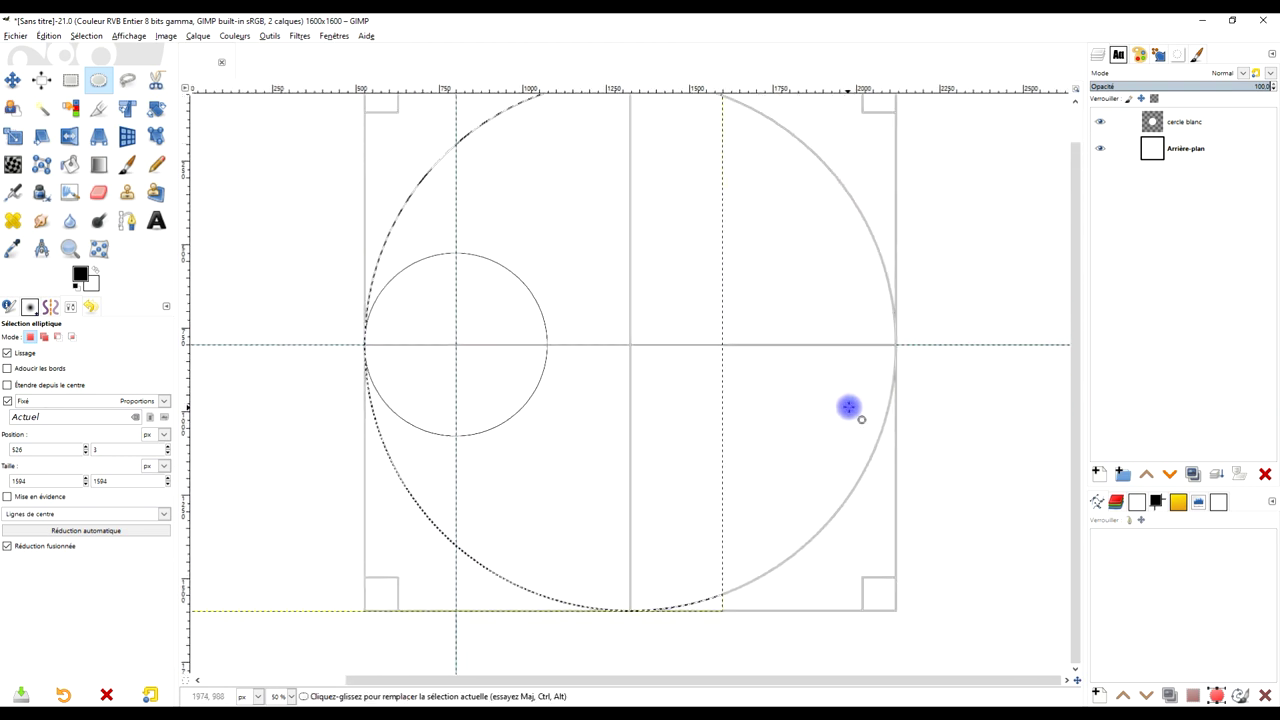
click(1183, 122)
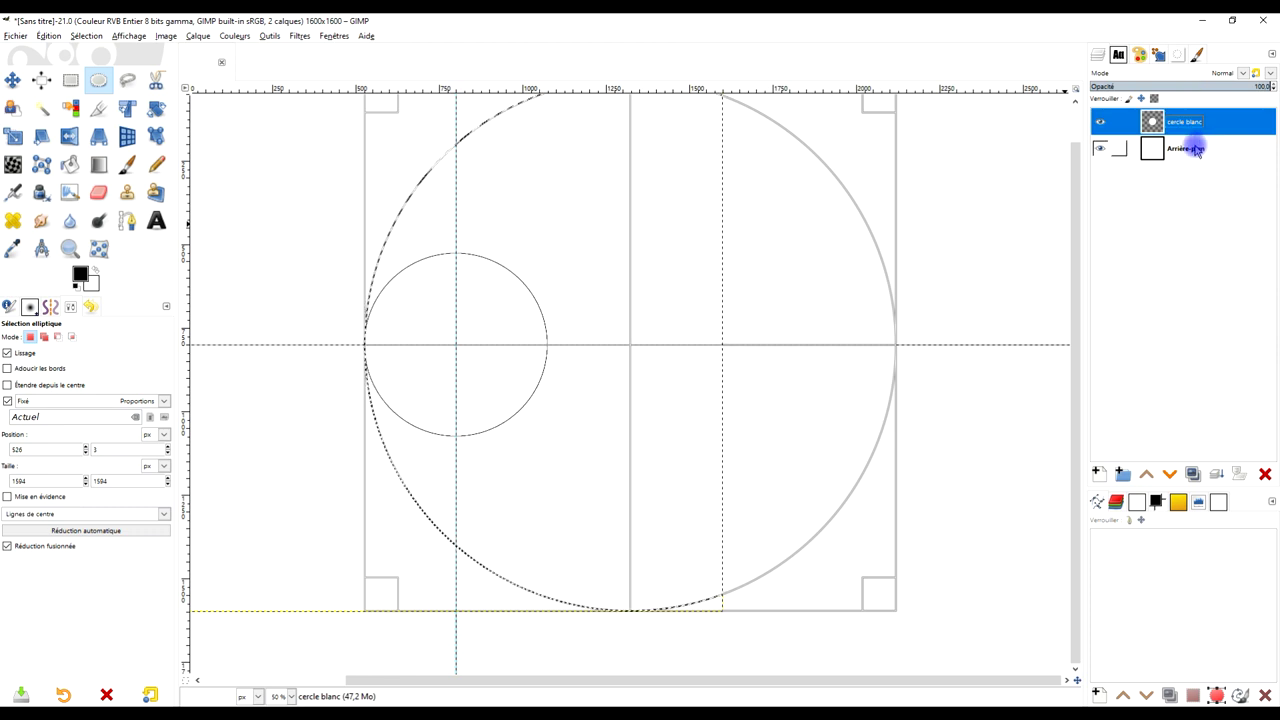
click(1196, 150)
- Add a transparent layer named 'rayures' between cercle blanc and Arrière-plan
click(1097, 474)
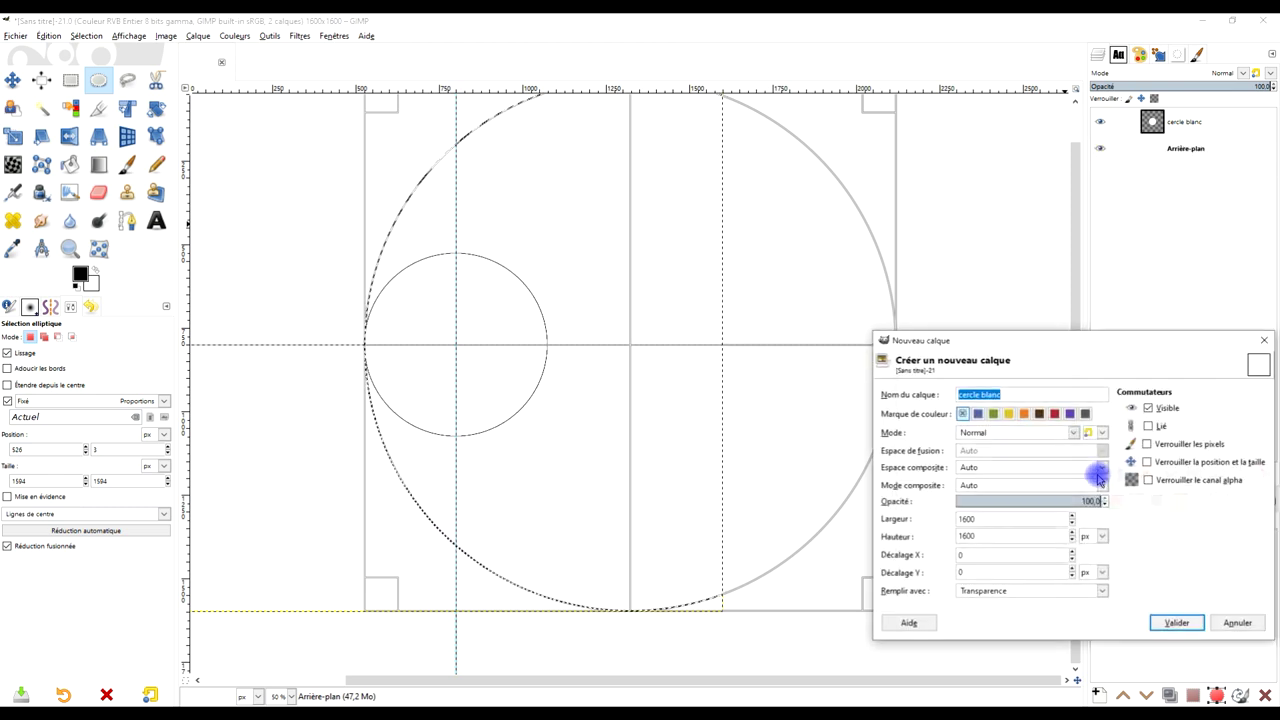
drag(1086, 343, 864, 279)
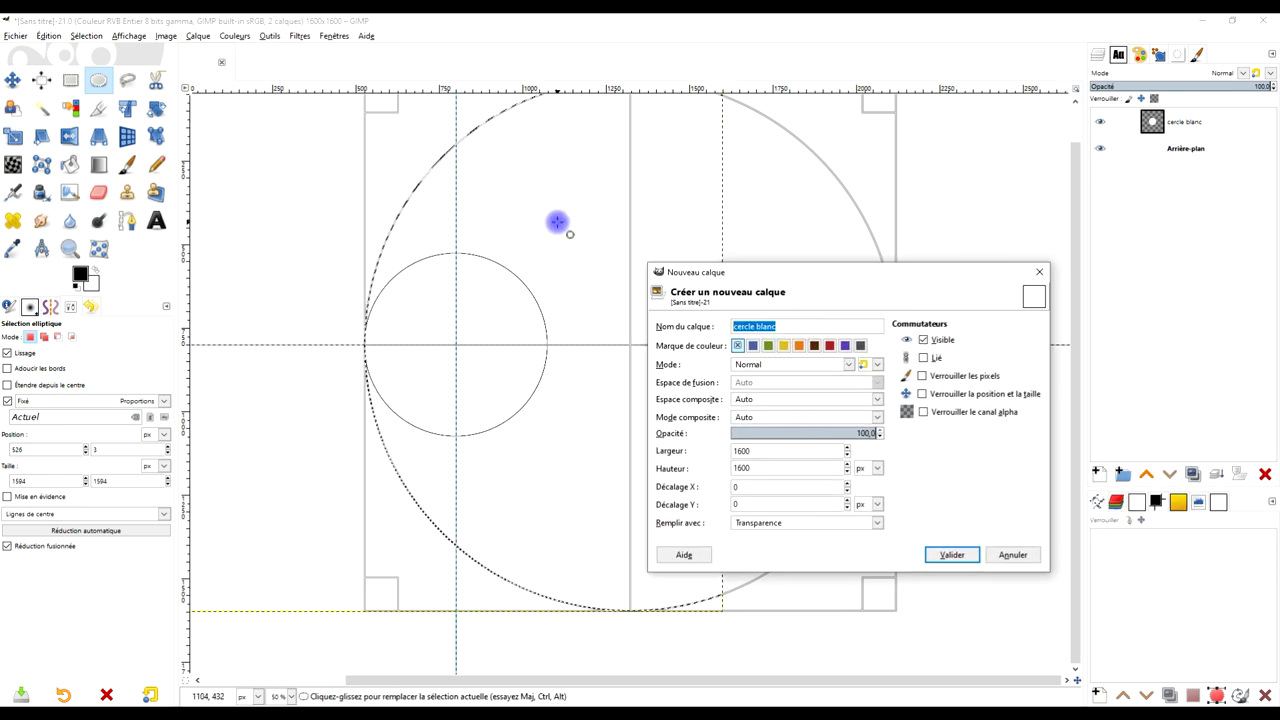
text(rayures)
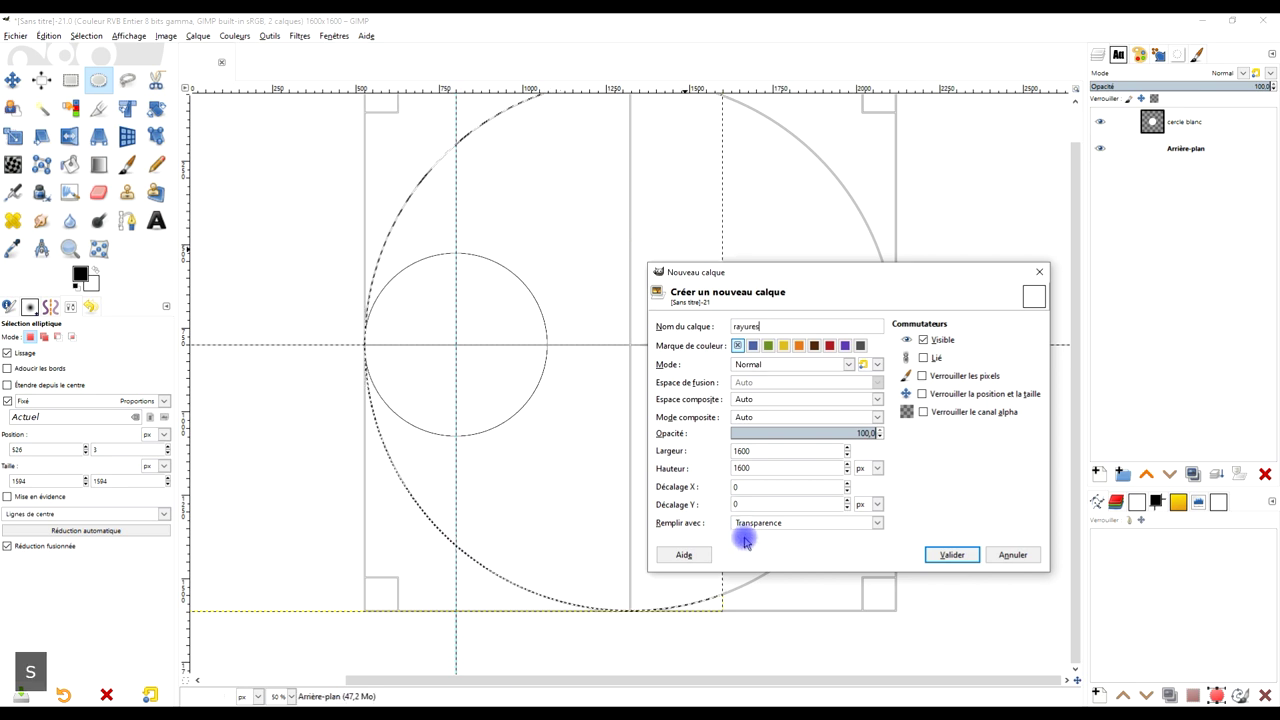
click(771, 522)
click(757, 585)
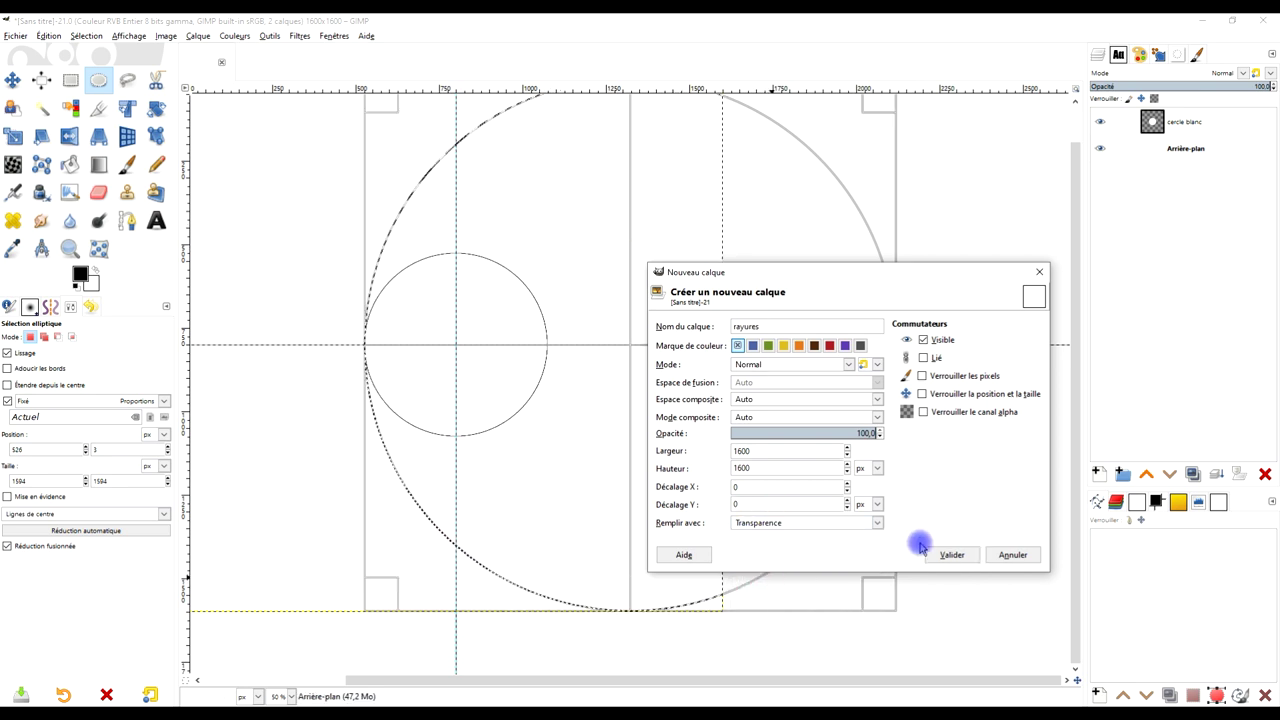
click(952, 554)
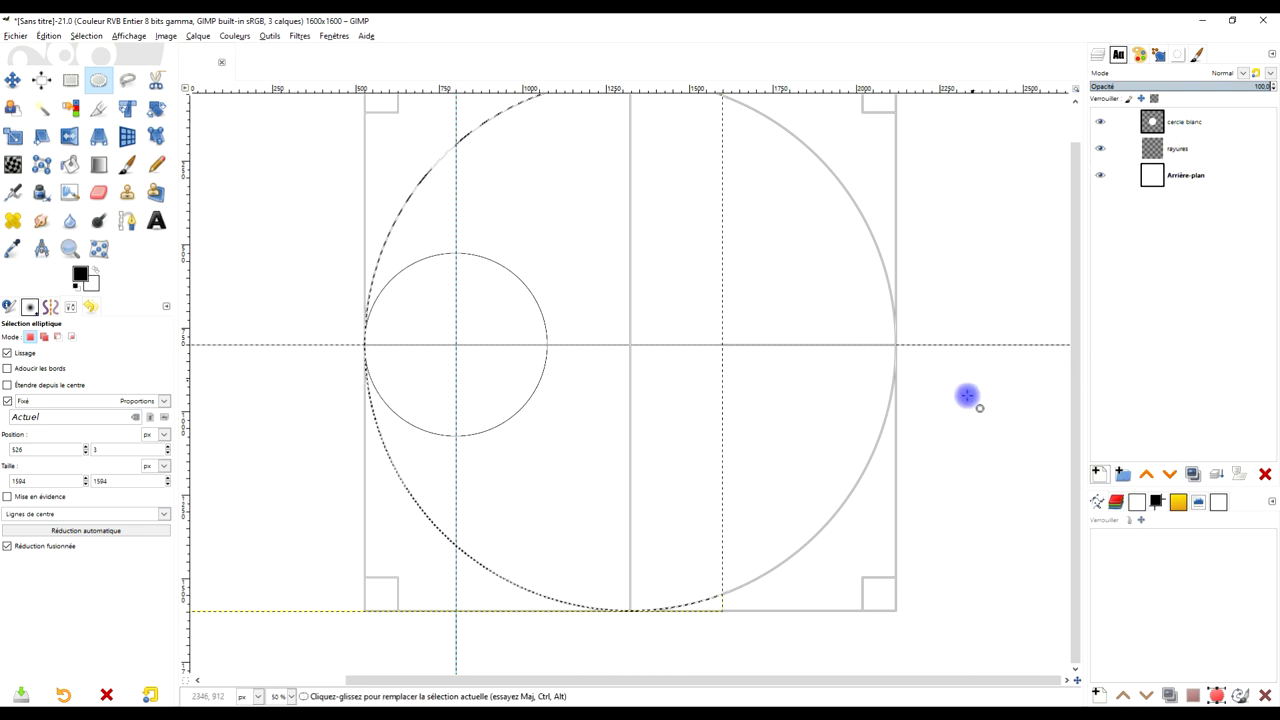
drag(986, 337, 906, 349)
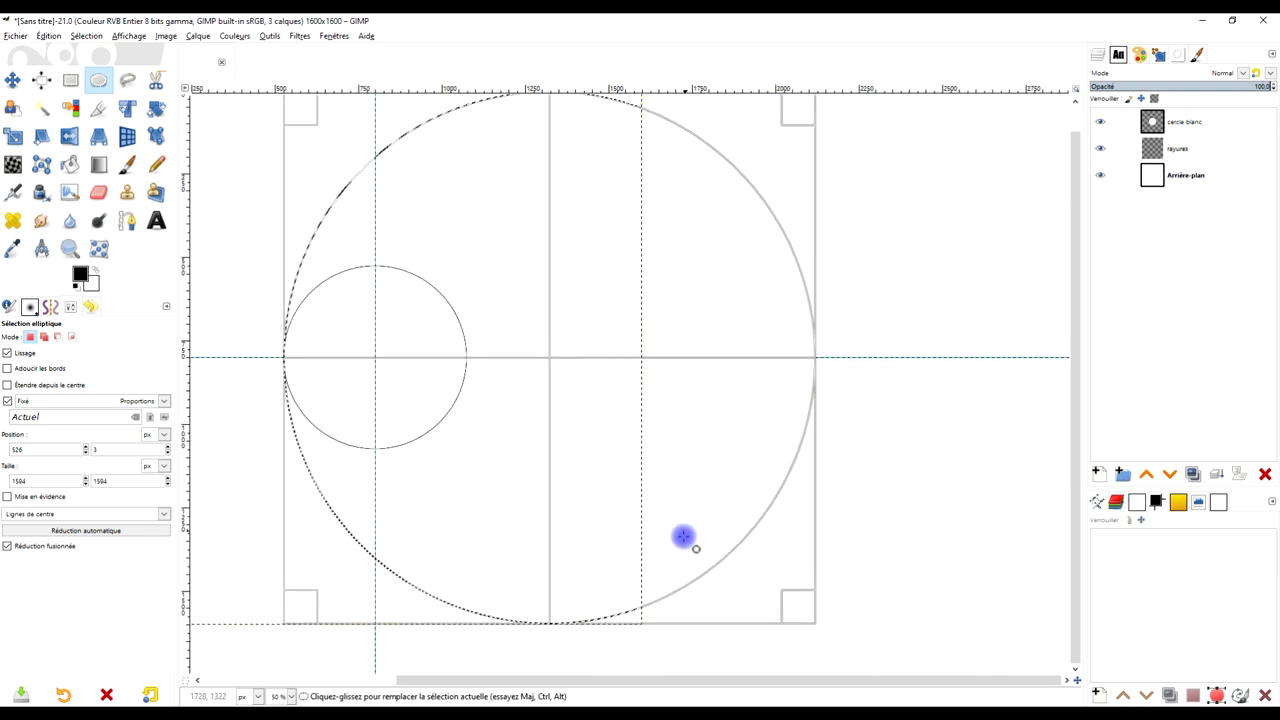
drag(683, 537, 709, 503)
- Fill the large circle selection with black on the rayures layer
drag(78, 275, 608, 203)
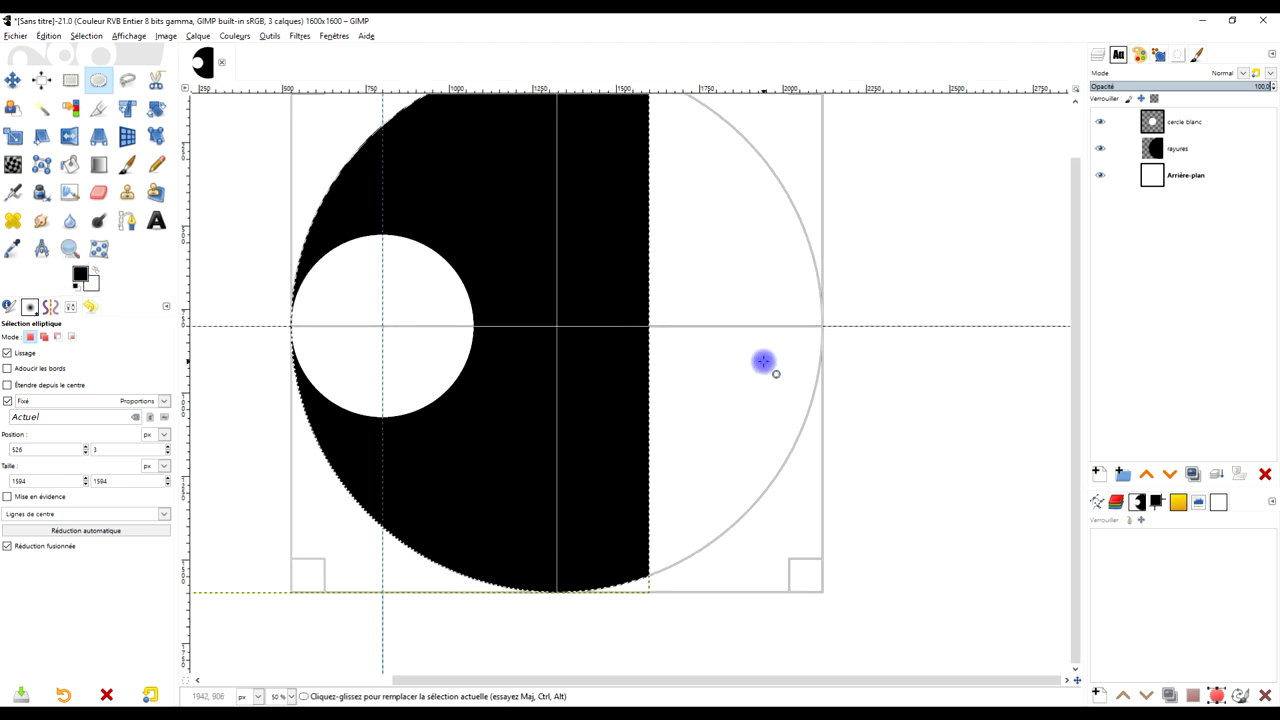
drag(695, 358, 629, 358)
drag(708, 327, 757, 365)
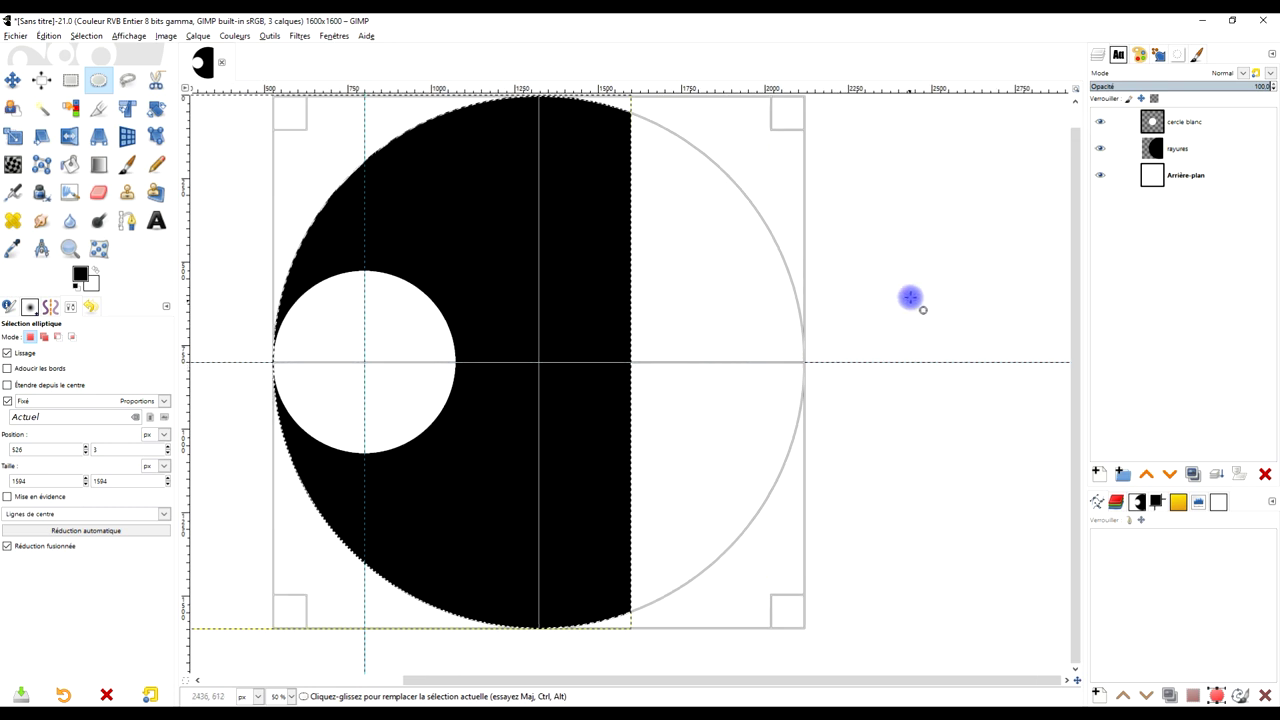
drag(257, 171, 294, 234)
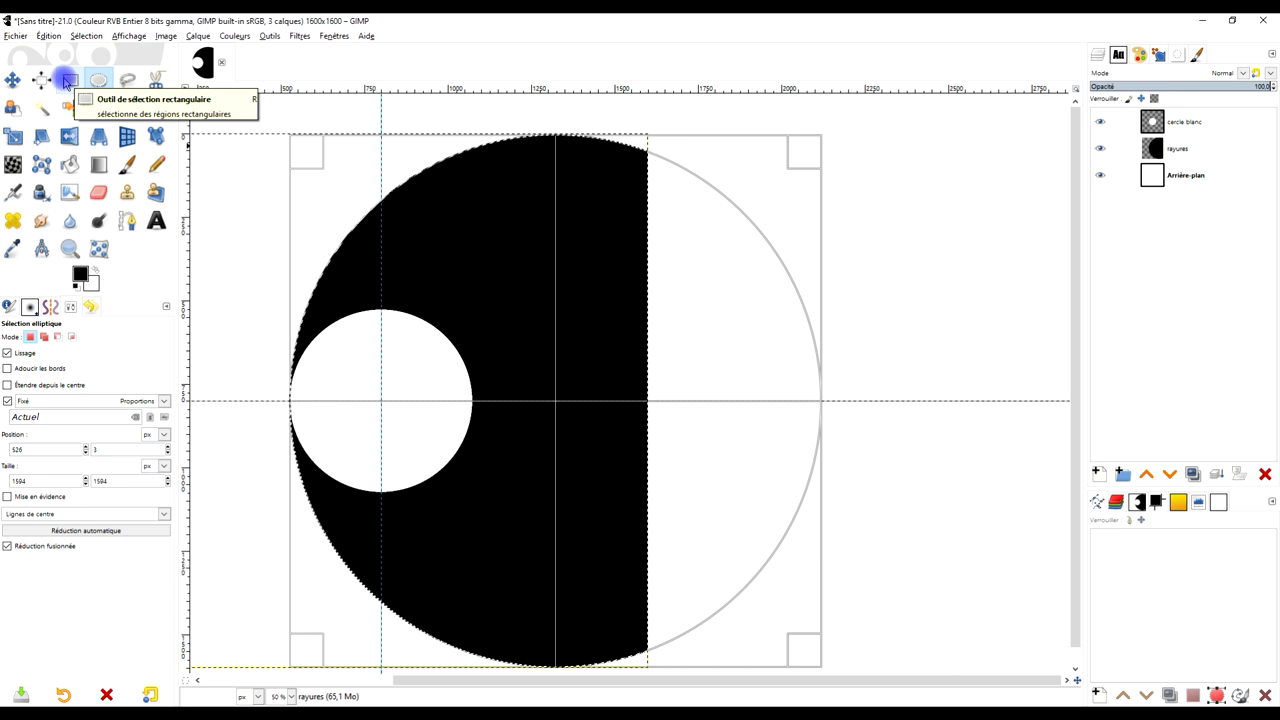
- Rectangle-select the top half down to the horizontal guide, with guide snapping off
click(67, 80)
mouse_move(252, 110)
mouse_down()
mouse_move(623, 249)
mouse_move(834, 389)
mouse_up()
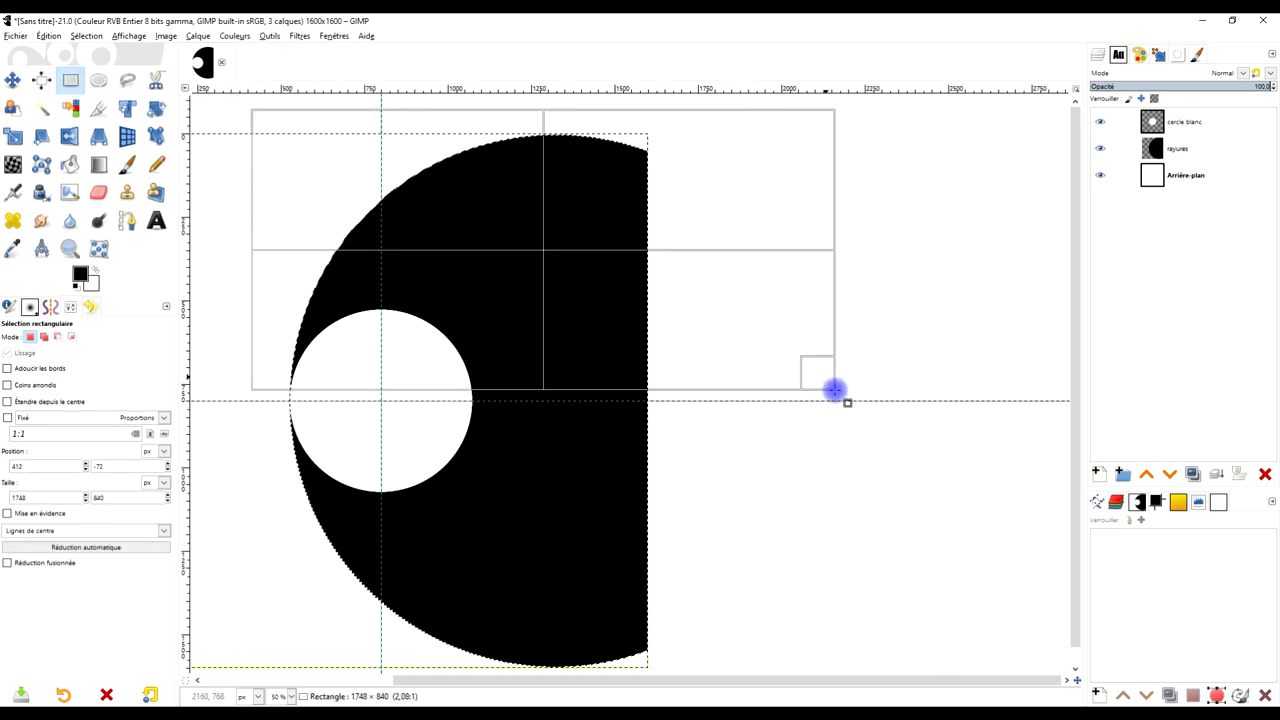
drag(570, 179, 586, 208)
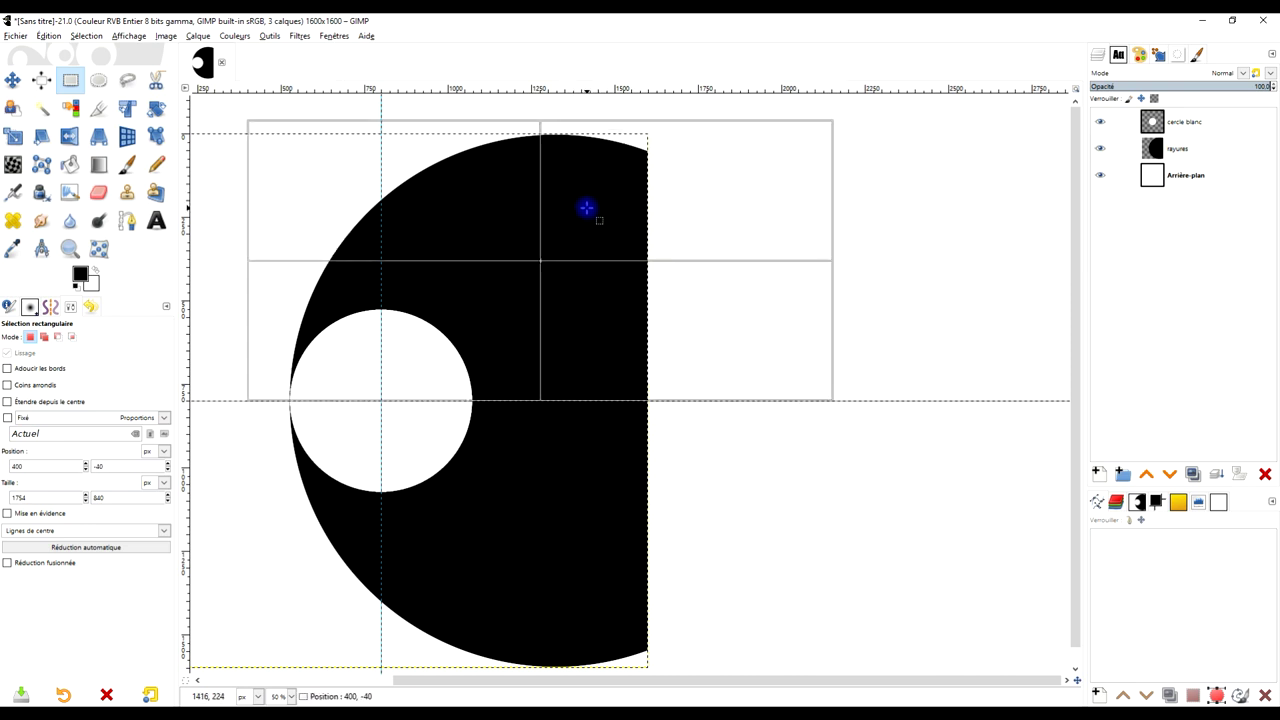
click(125, 36)
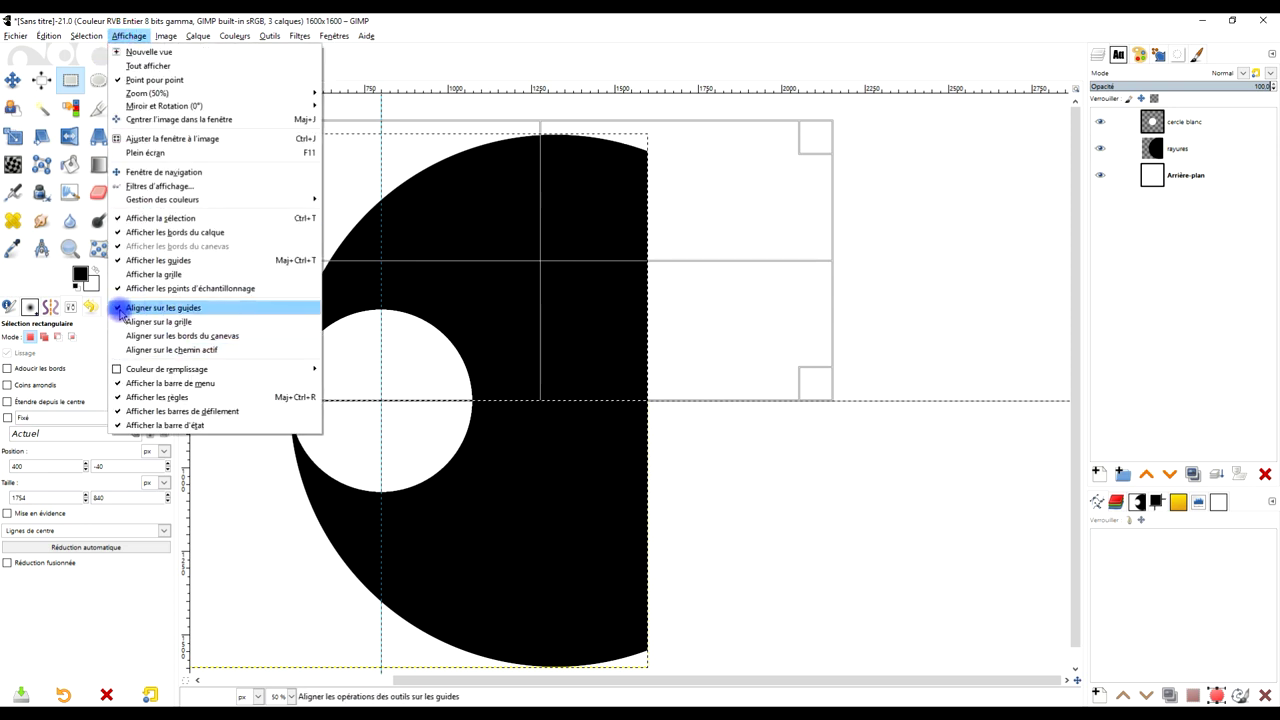
click(156, 309)
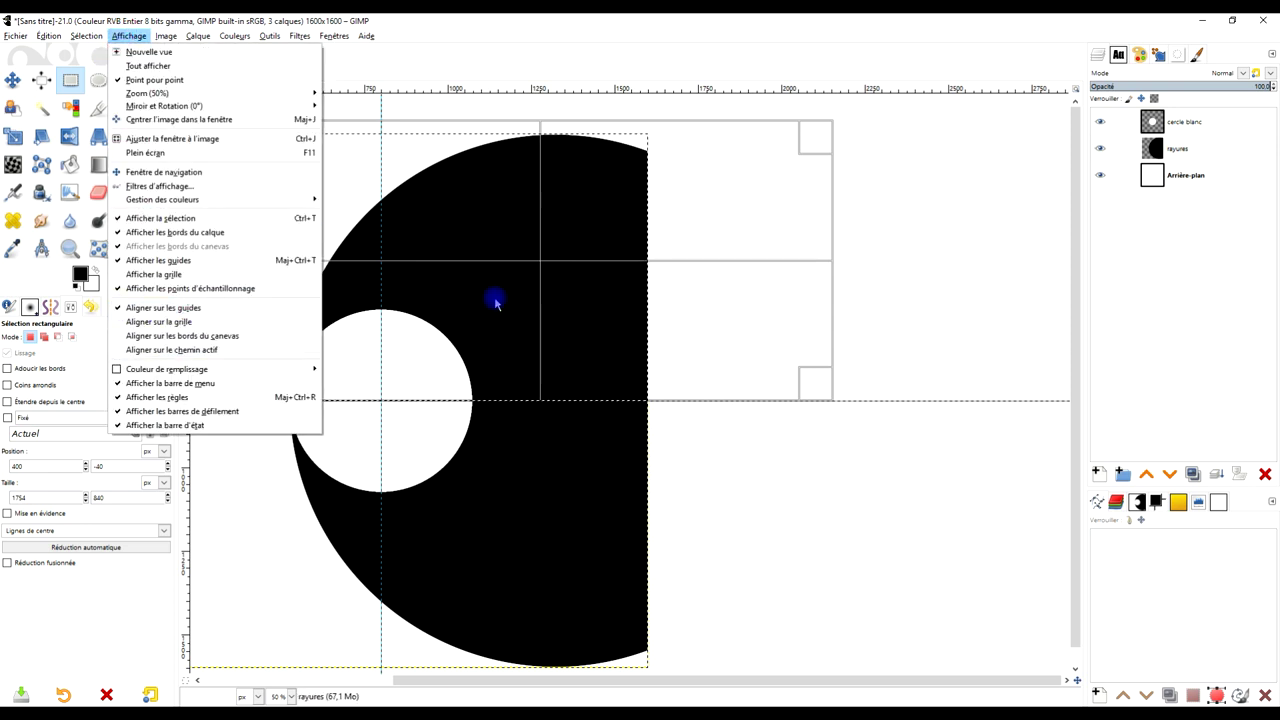
click(555, 256)
drag(560, 254, 545, 251)
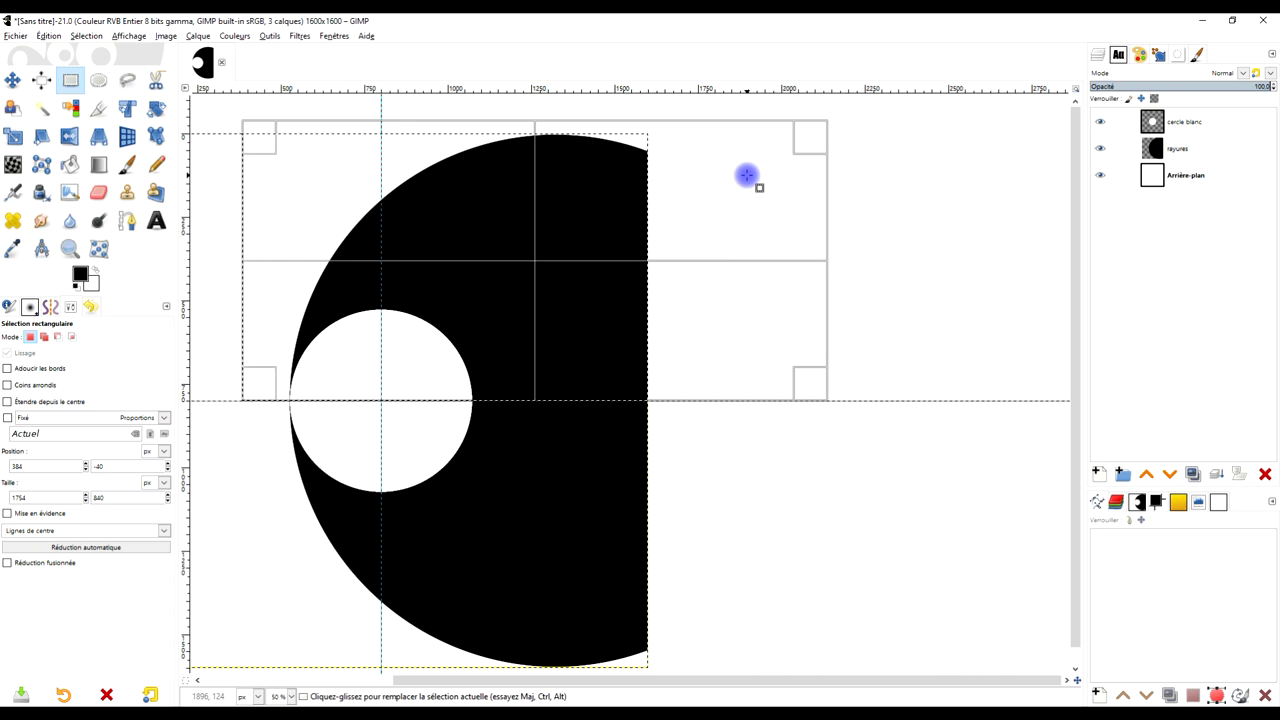
- Delete the black above the guide and clear the selection
key(Delete)
click(48, 36)
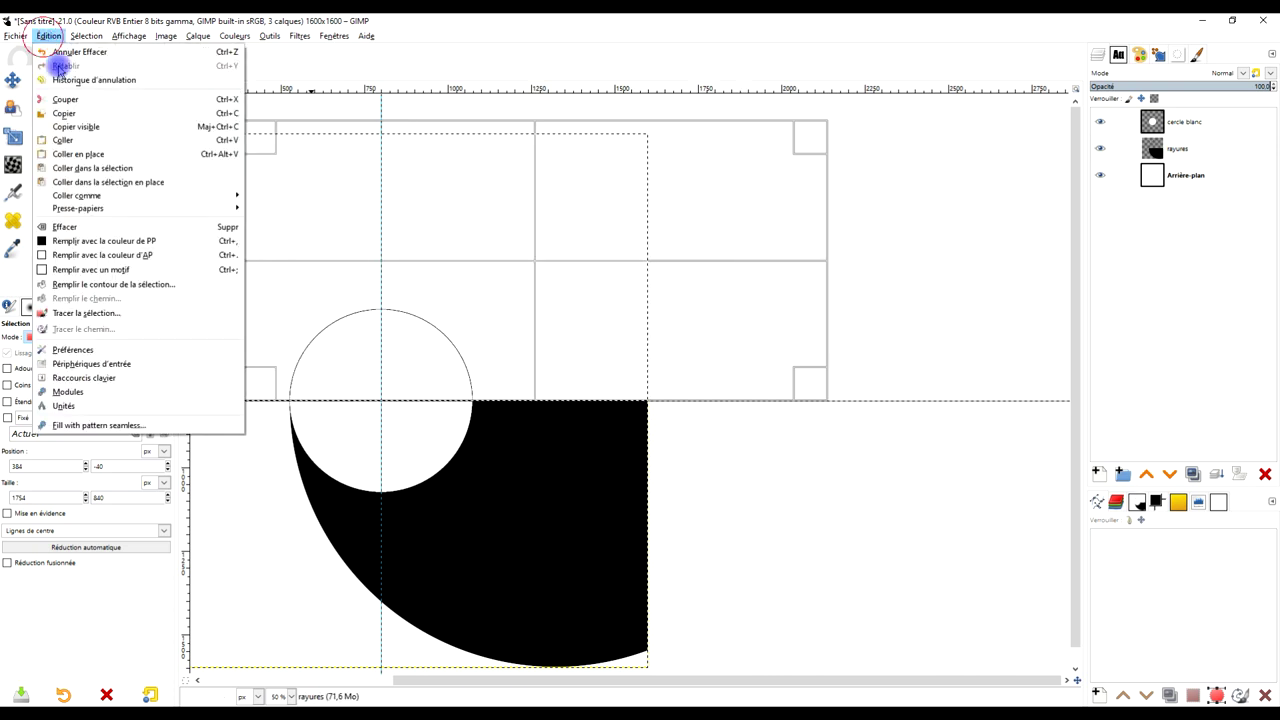
click(580, 20)
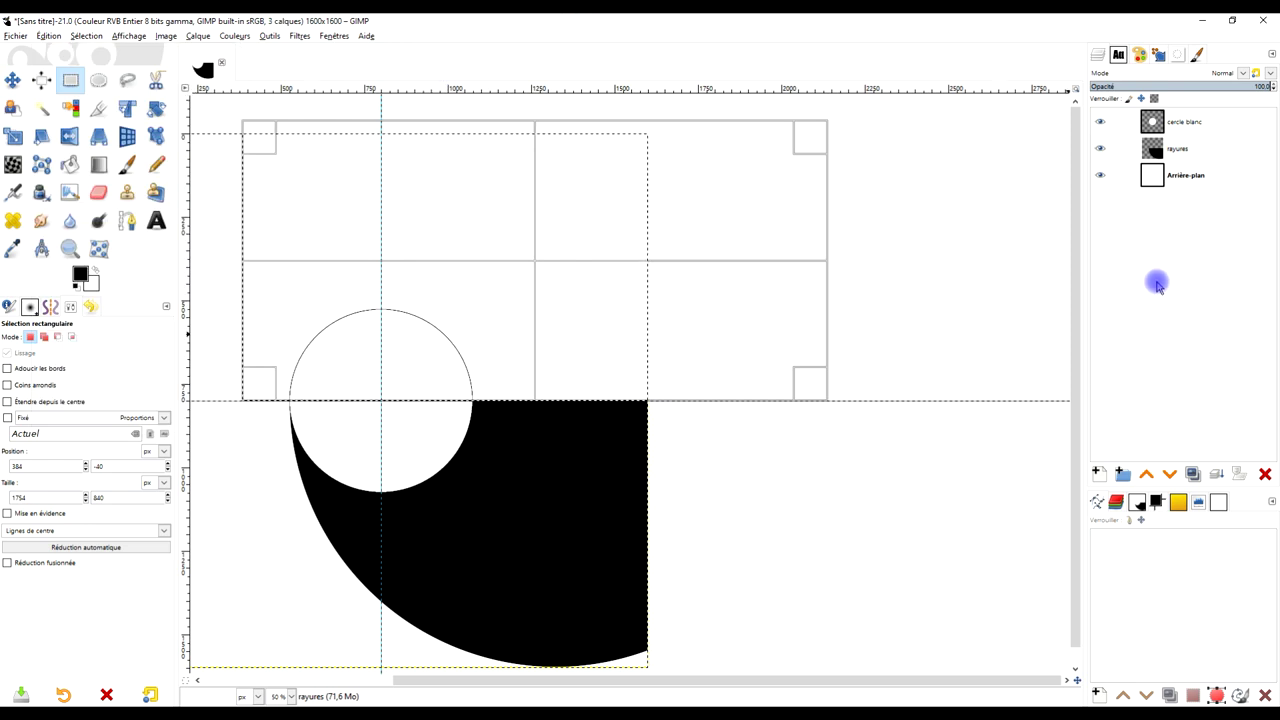
click(90, 69)
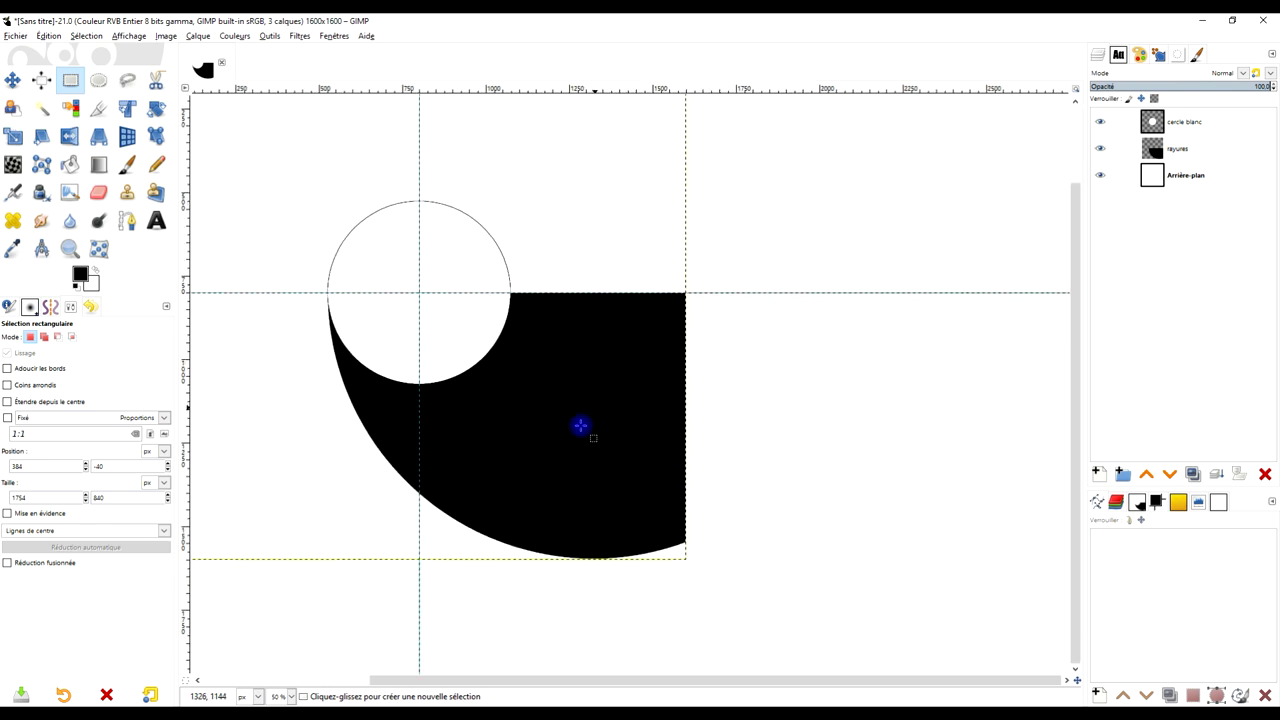
- Duplicate the rayures layer as Copie de rayures
click(1180, 149)
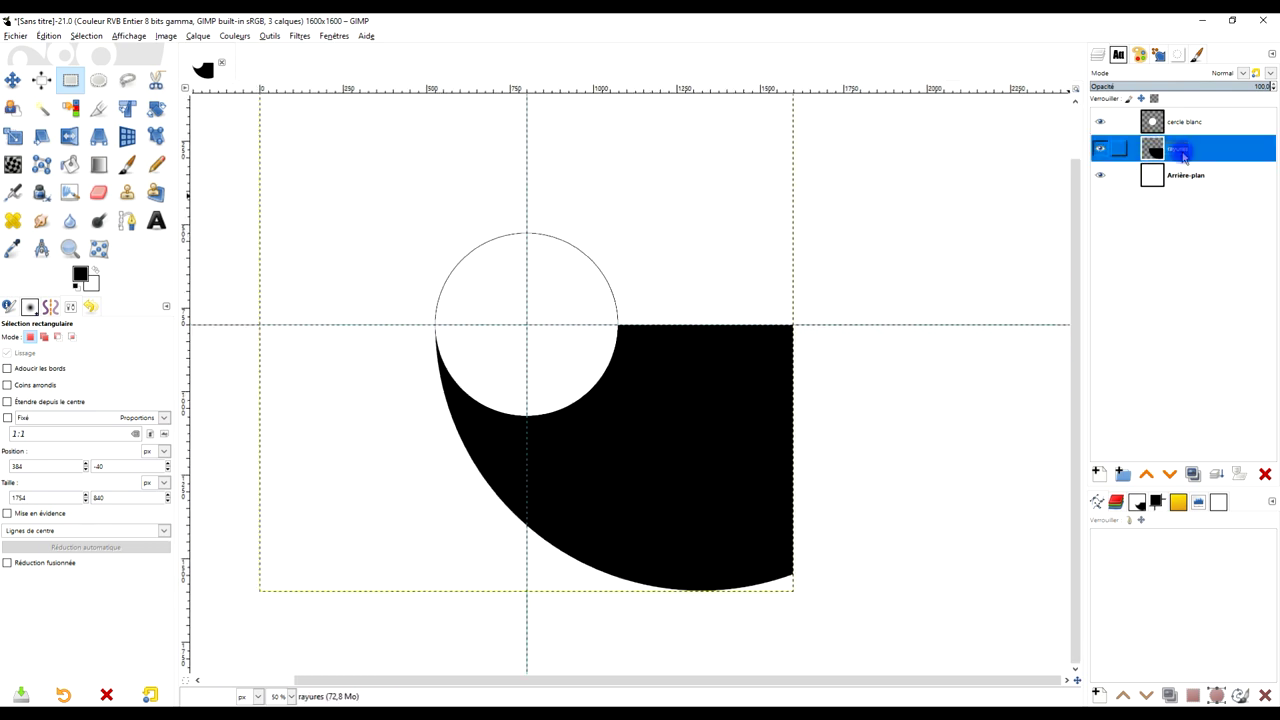
click(1191, 474)
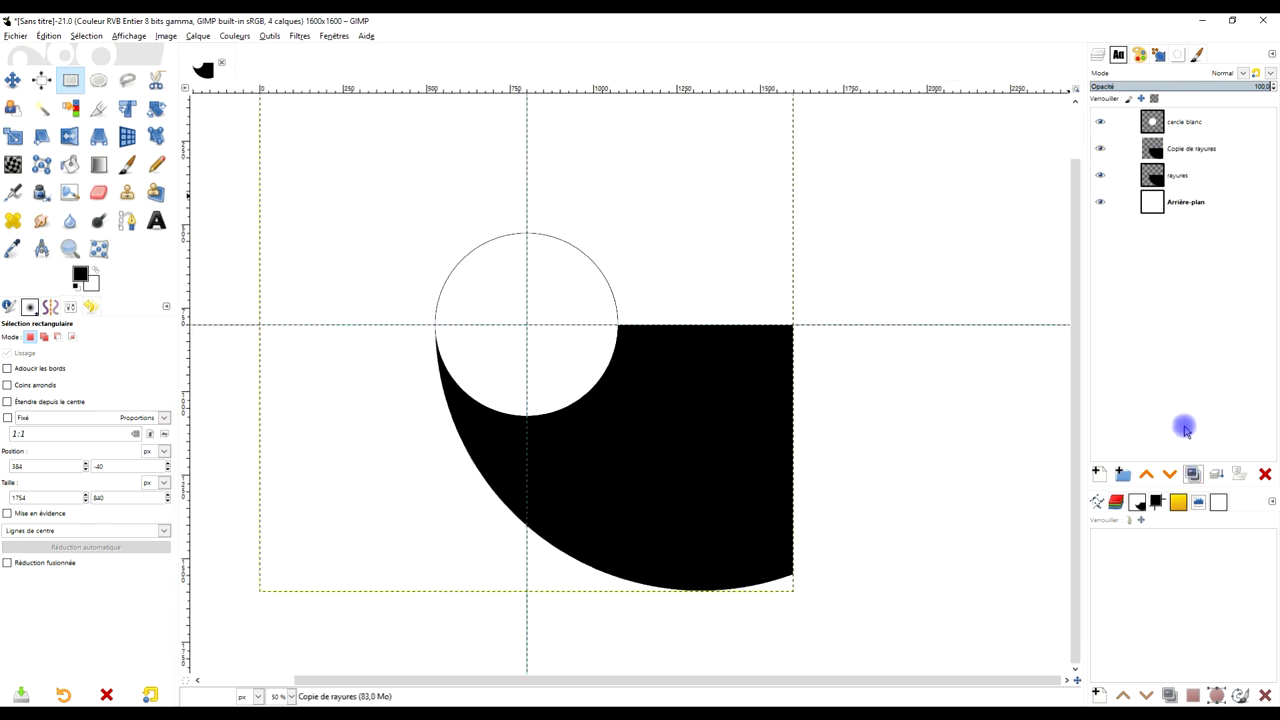
drag(820, 420, 749, 400)
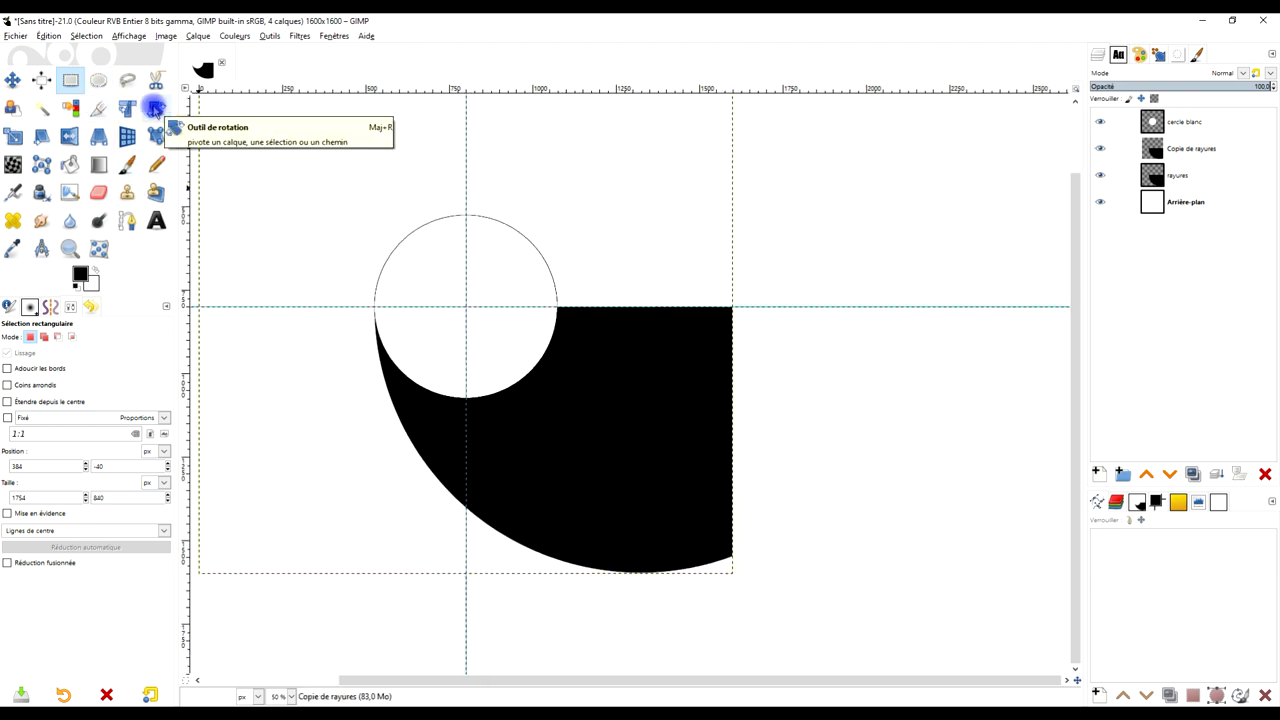
- Crop the copy to its content and begin rotating it, starting at 0.00°
click(155, 108)
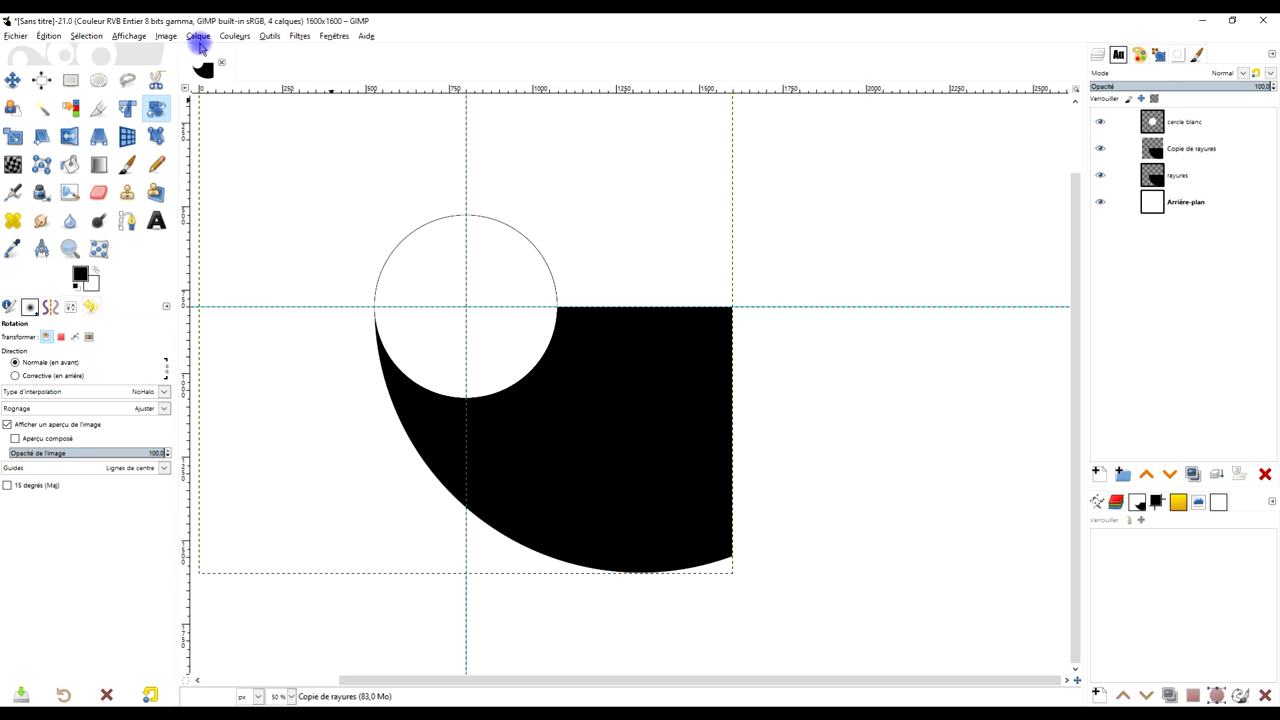
drag(343, 194, 446, 260)
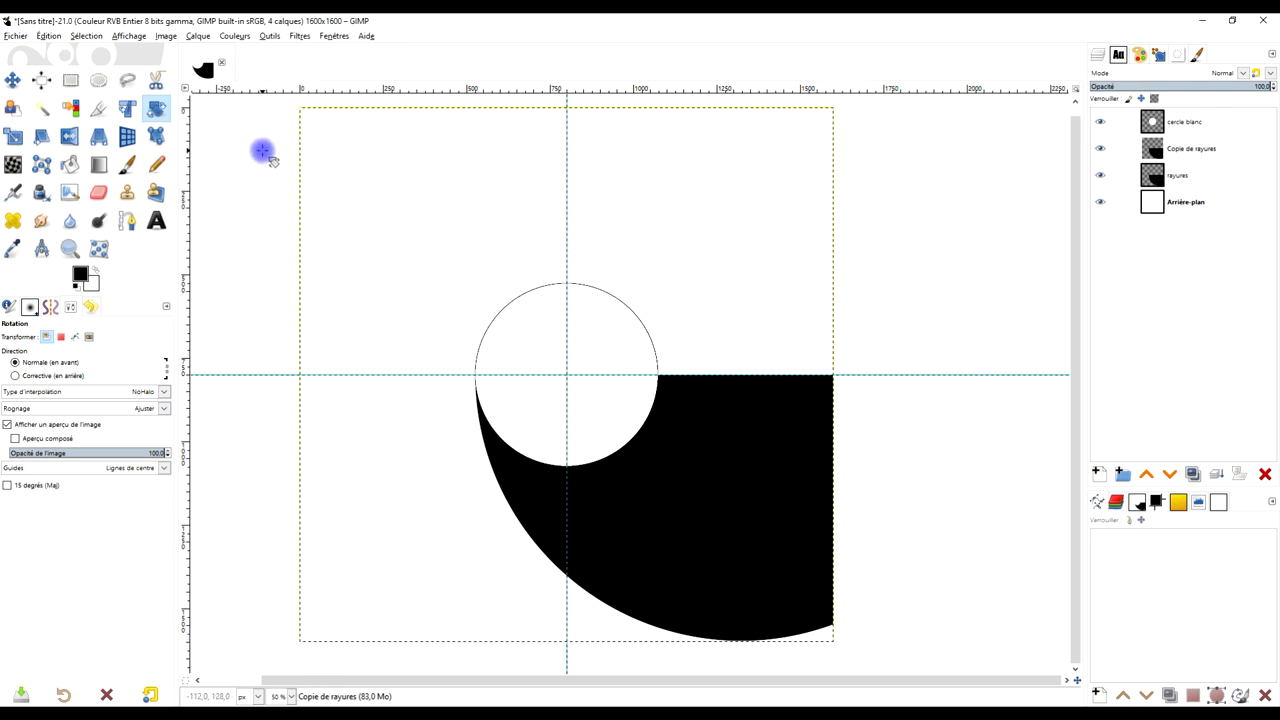
click(198, 36)
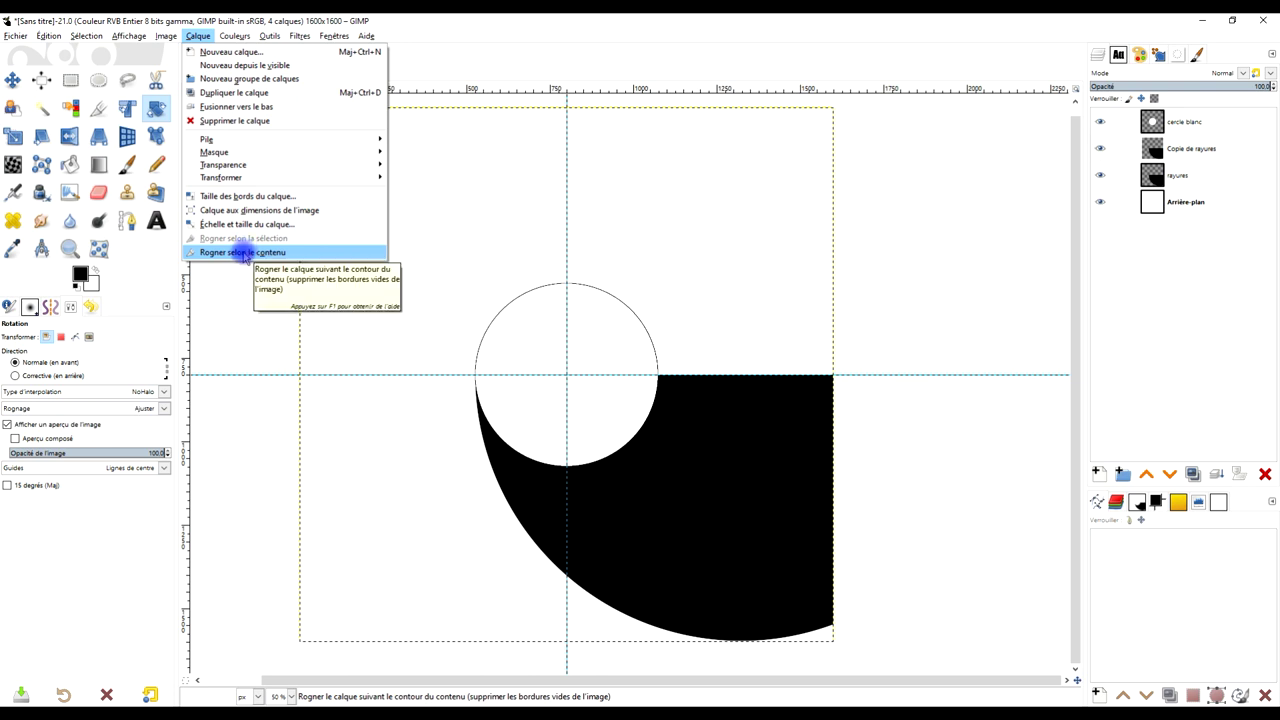
click(244, 254)
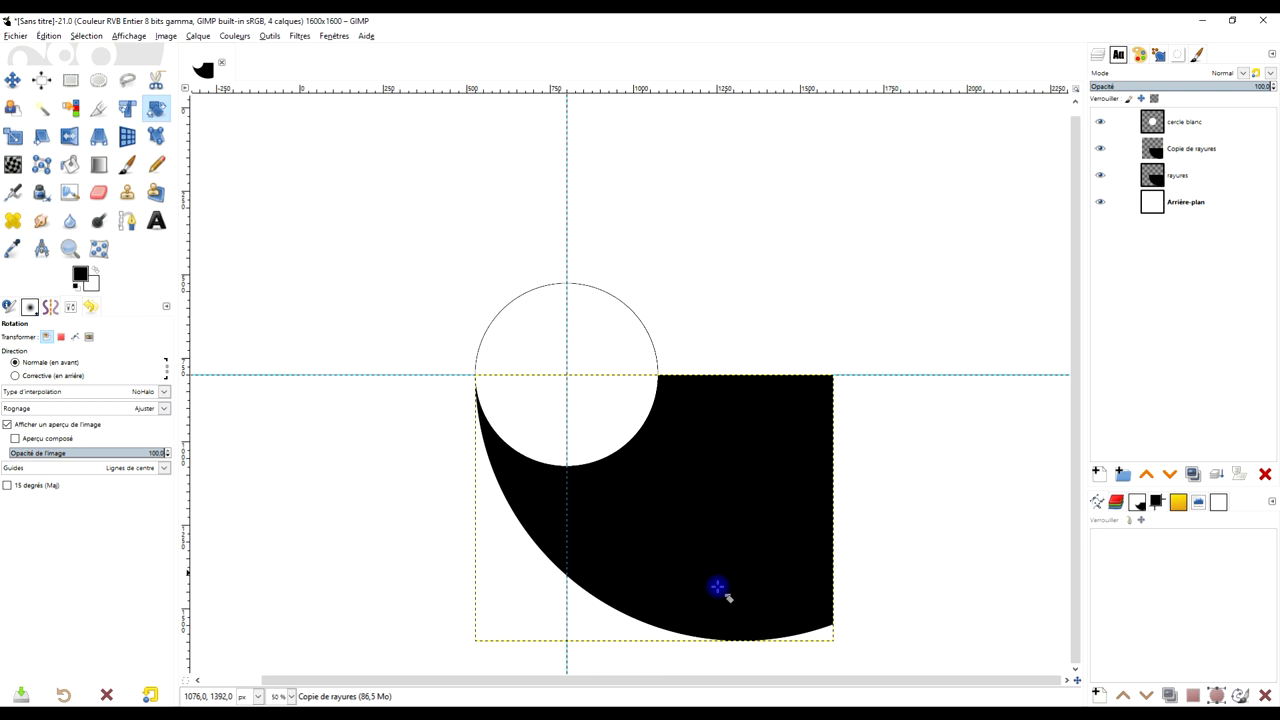
key(space)
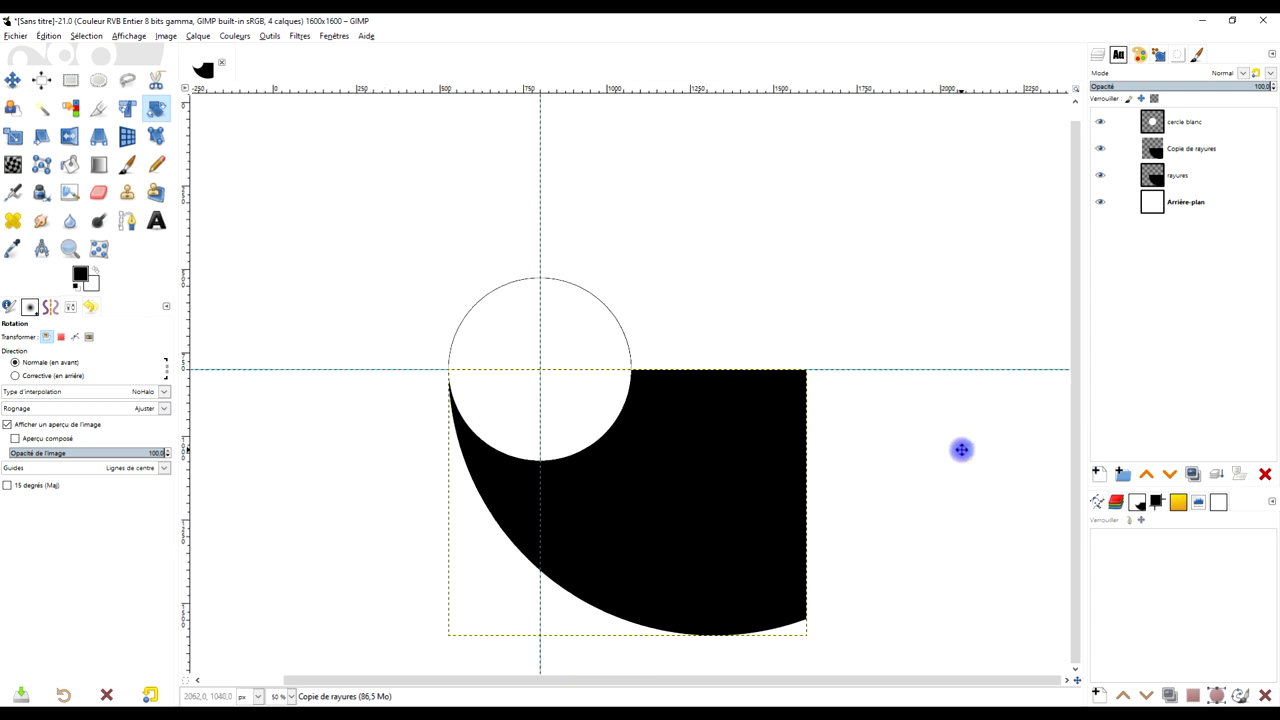
click(693, 511)
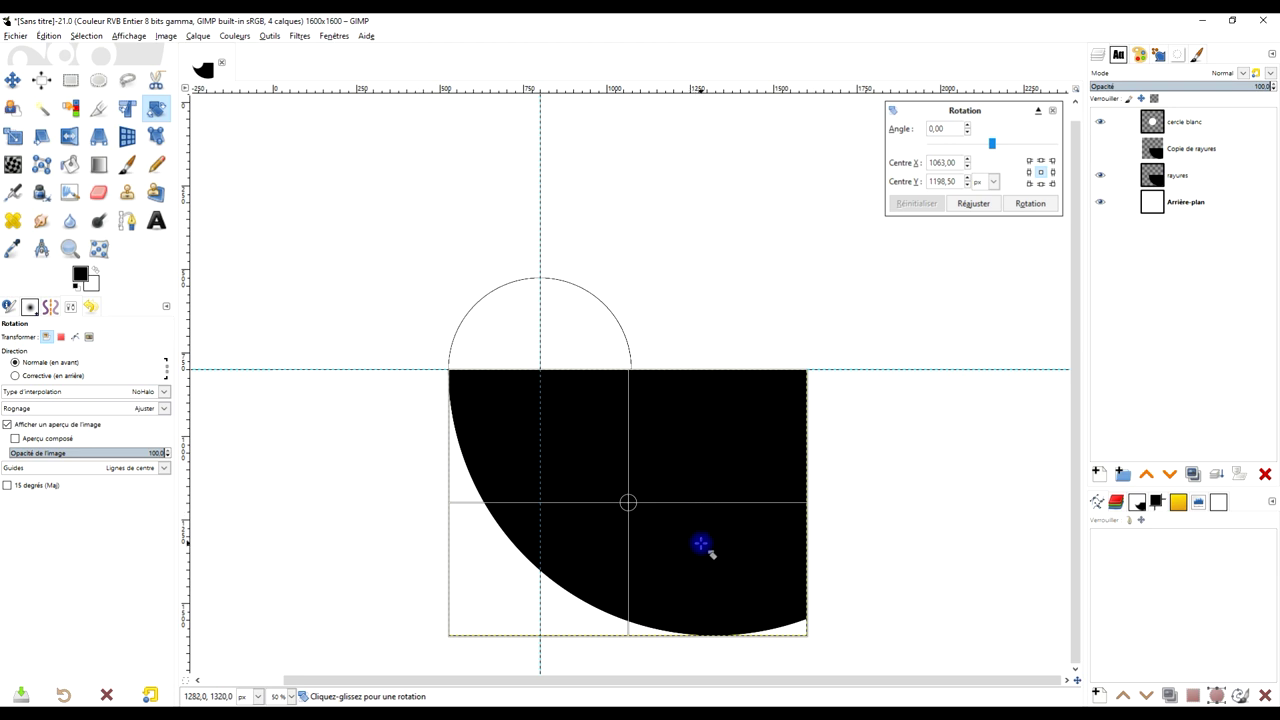
- Set the rotation pivot at the shape's top-left corner and rotate it to -5.16°
mouse_move(629, 505)
mouse_down()
mouse_move(610, 442)
mouse_move(465, 373)
mouse_up()
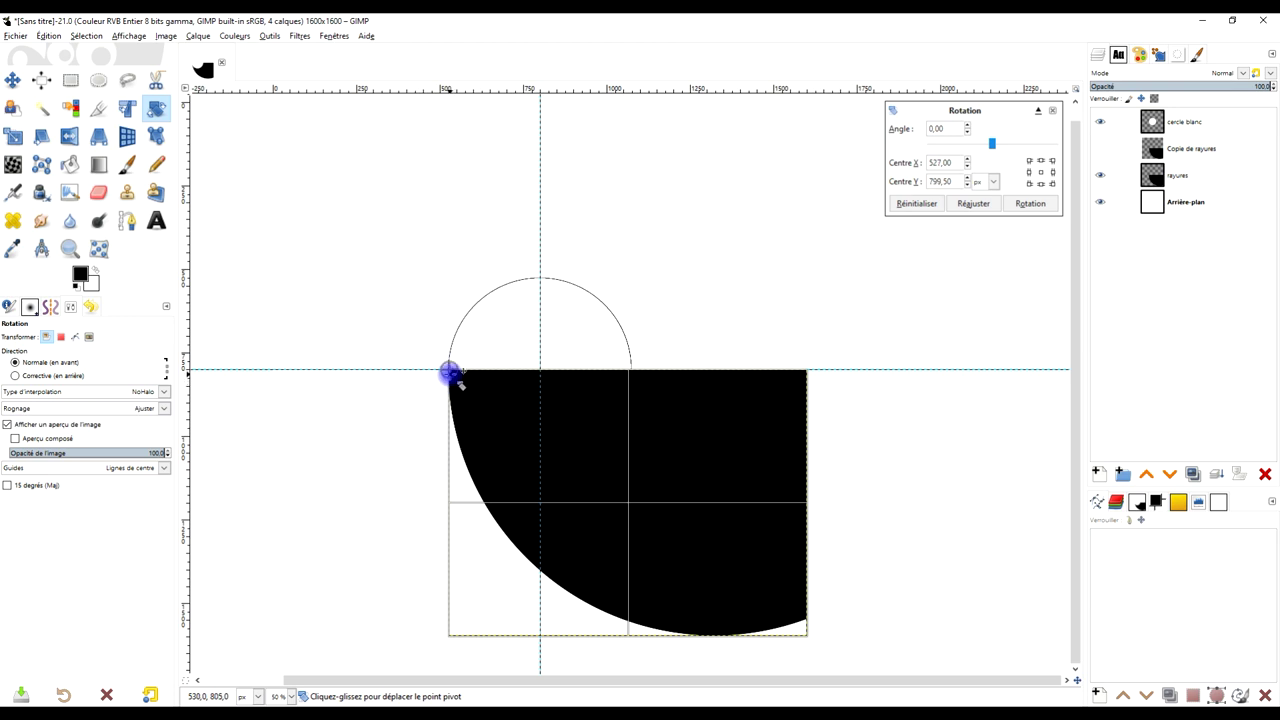
drag(725, 578, 749, 534)
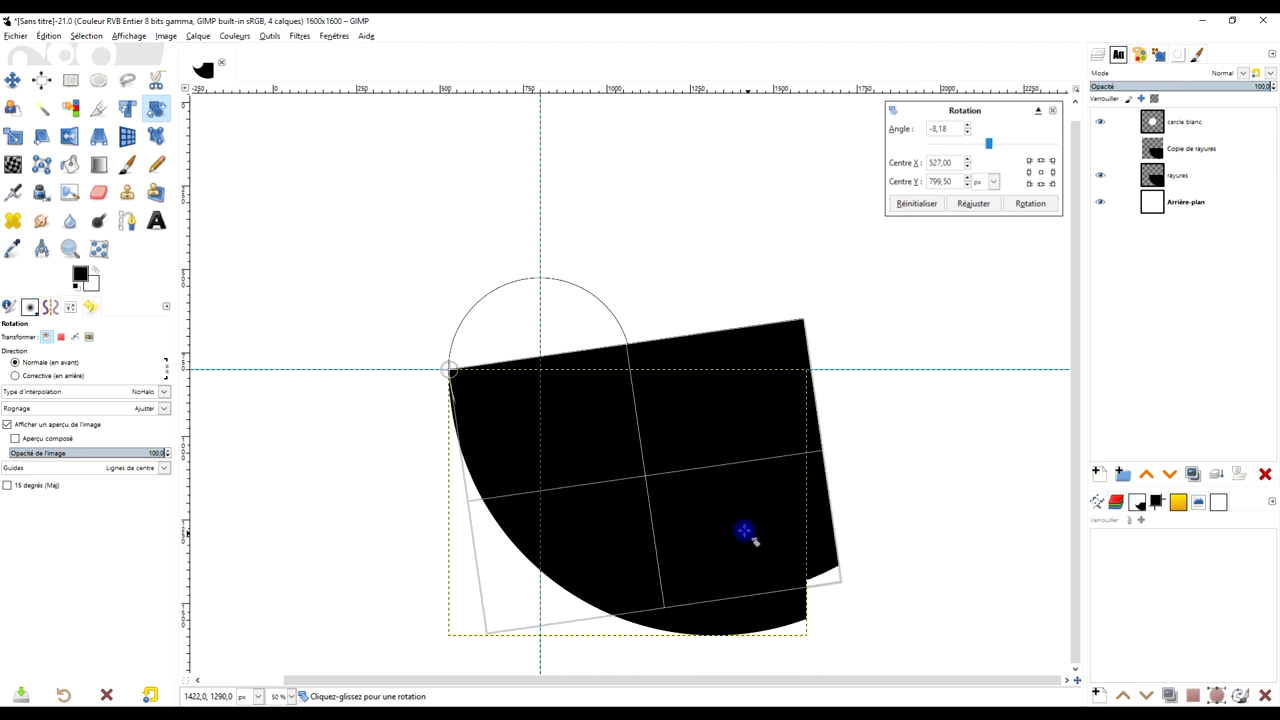
scroll(450, 398, up, 2)
scroll(445, 394, up, 1)
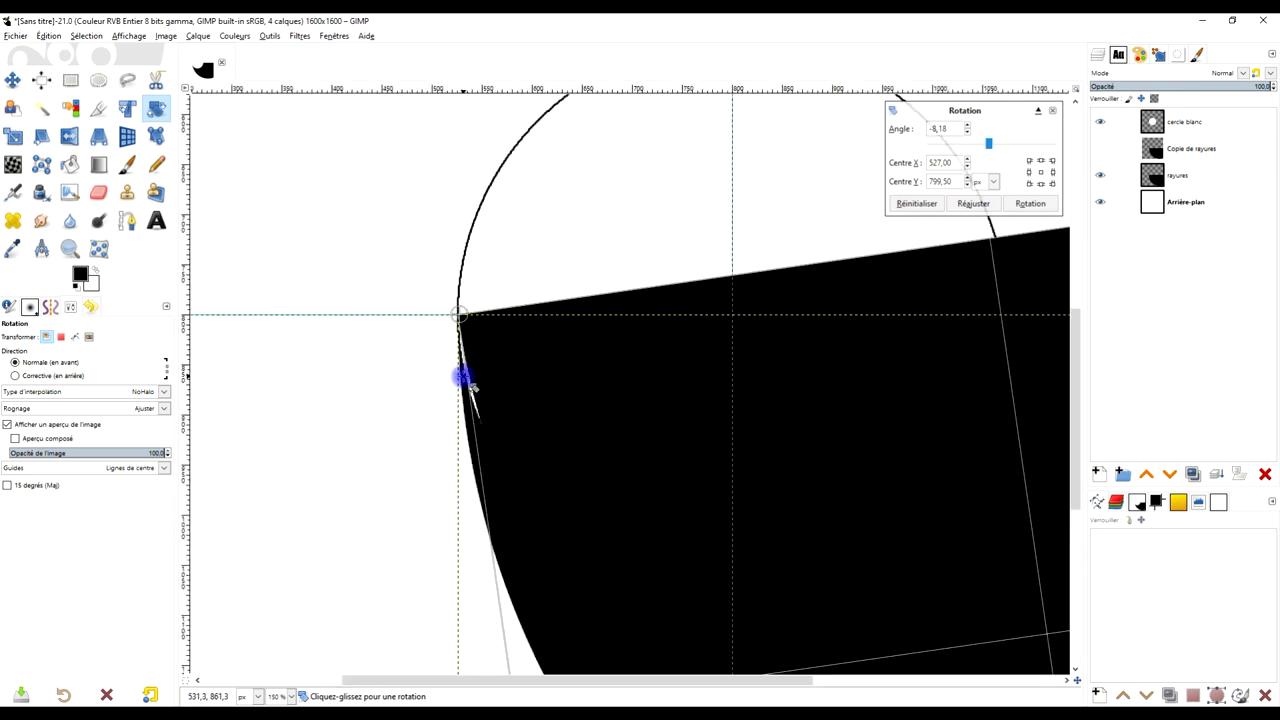
scroll(750, 340, down, 5)
scroll(860, 300, down, 1)
drag(924, 366, 901, 387)
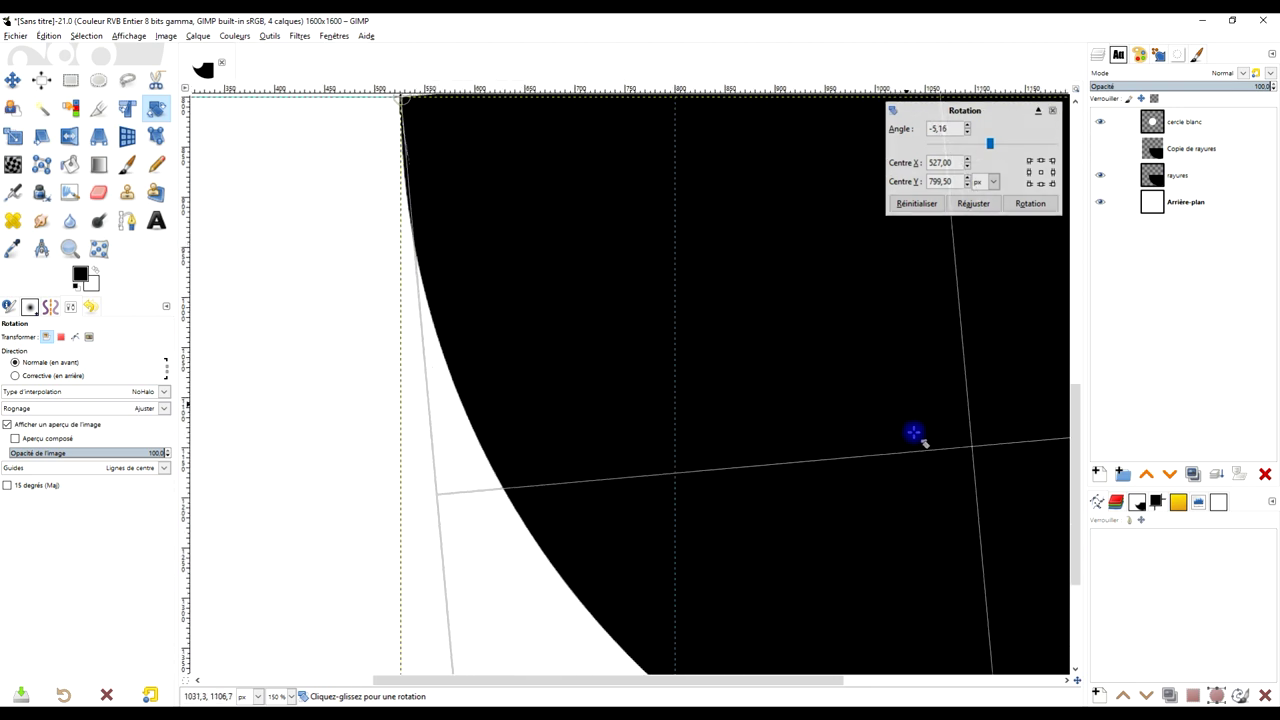
- Check the shape's lower edge, then apply the -5.16° rotation
scroll(691, 234, down, 3)
scroll(730, 388, down, 2)
scroll(843, 422, down, 1)
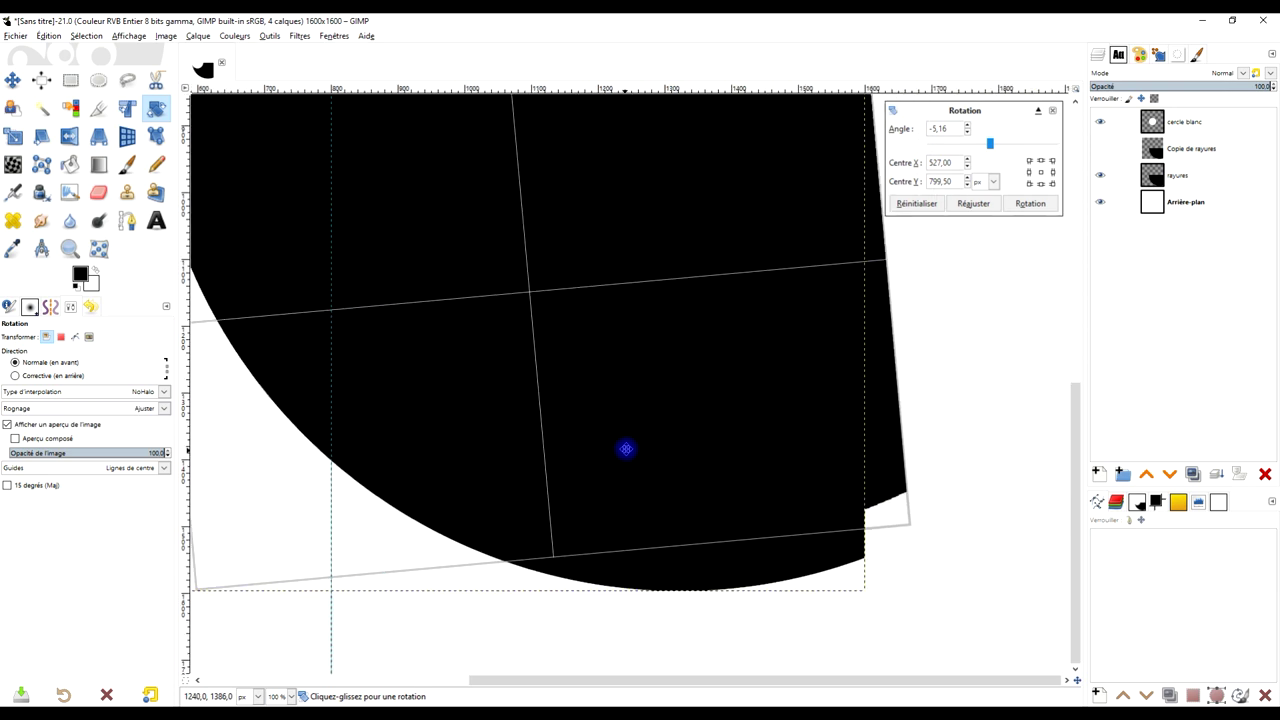
drag(707, 444, 914, 597)
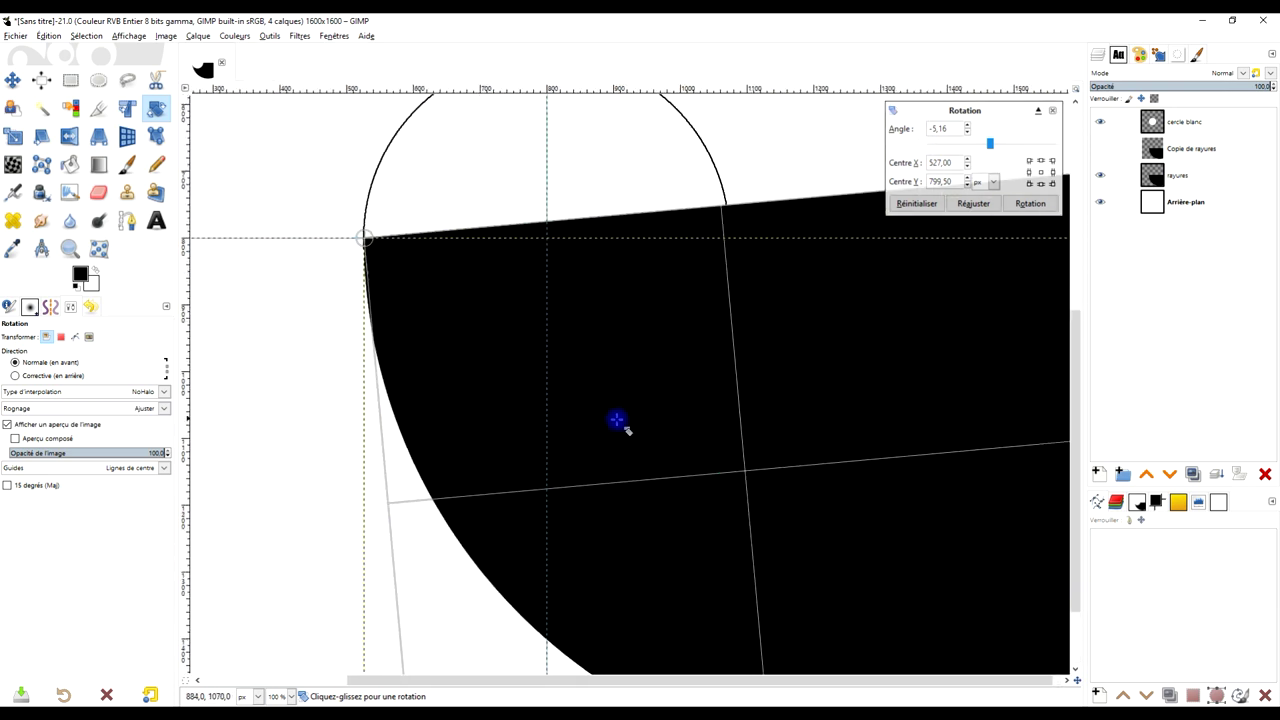
scroll(843, 491, down, 3)
scroll(820, 474, right, 2)
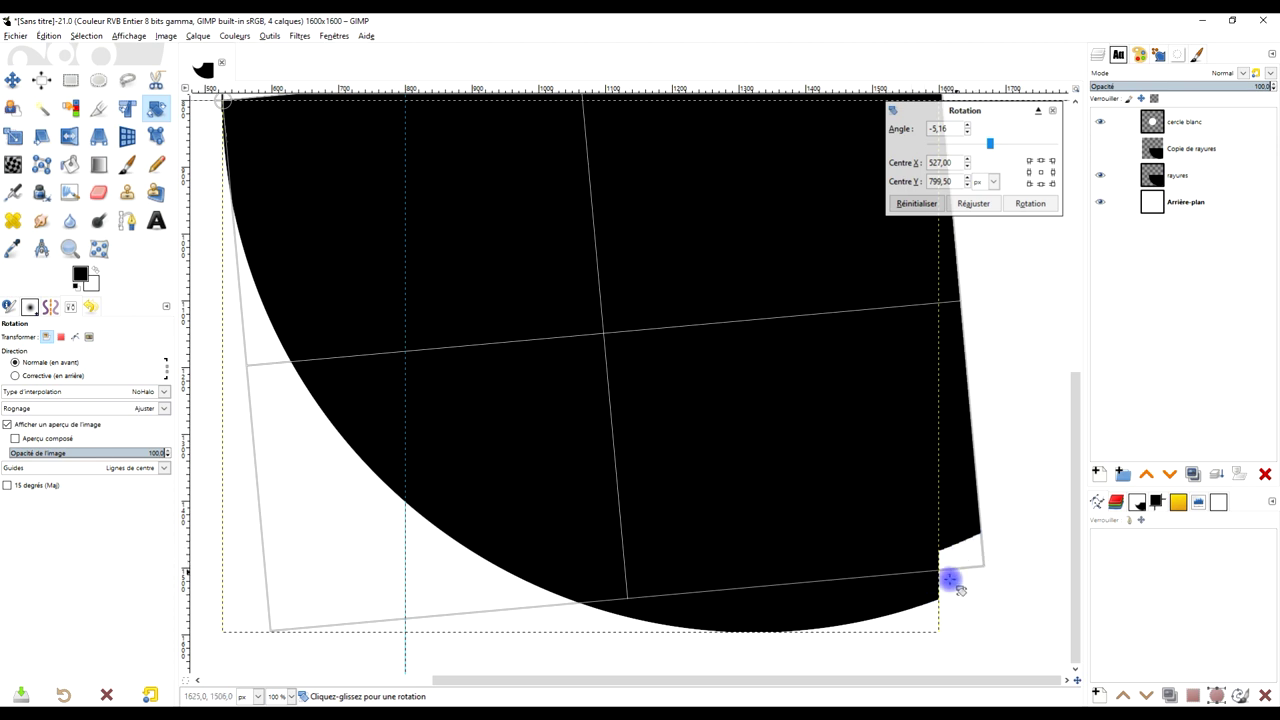
click(1030, 203)
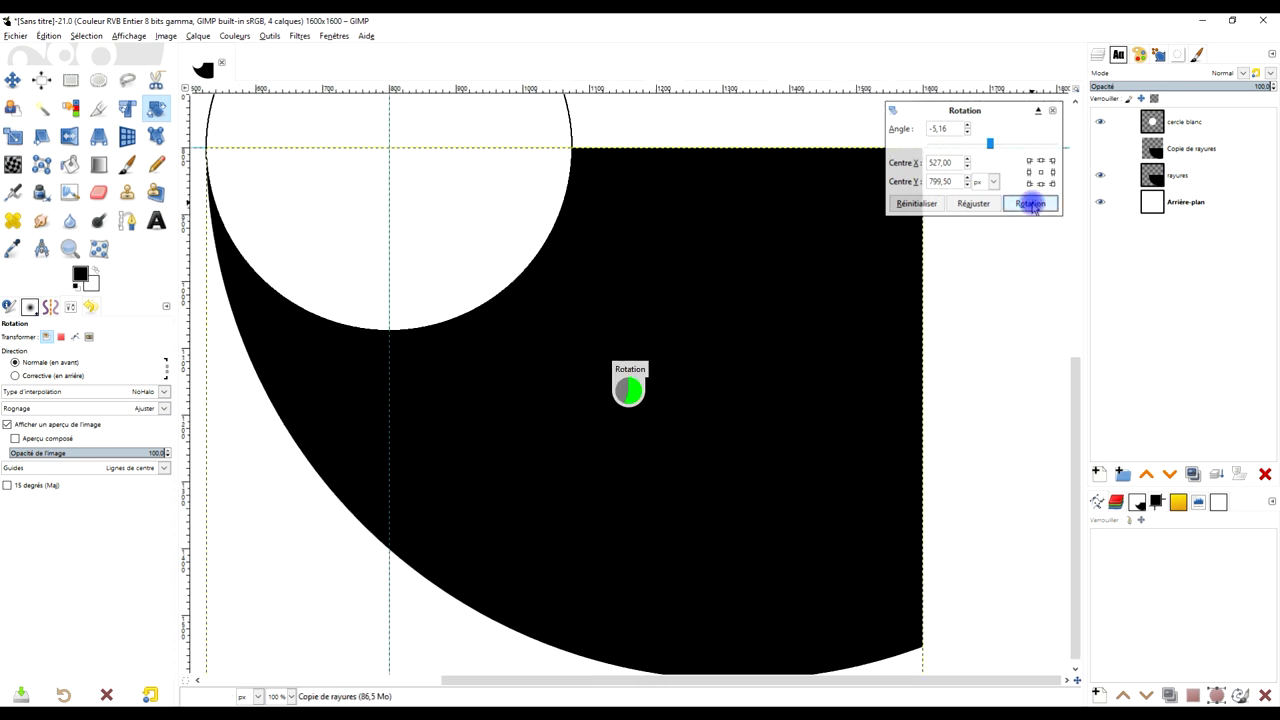
scroll(823, 440, down, 2)
- Load Copie de rayures' alpha as a selection and erase that area from rayures
ctrl+scroll(858, 350, down, 2)
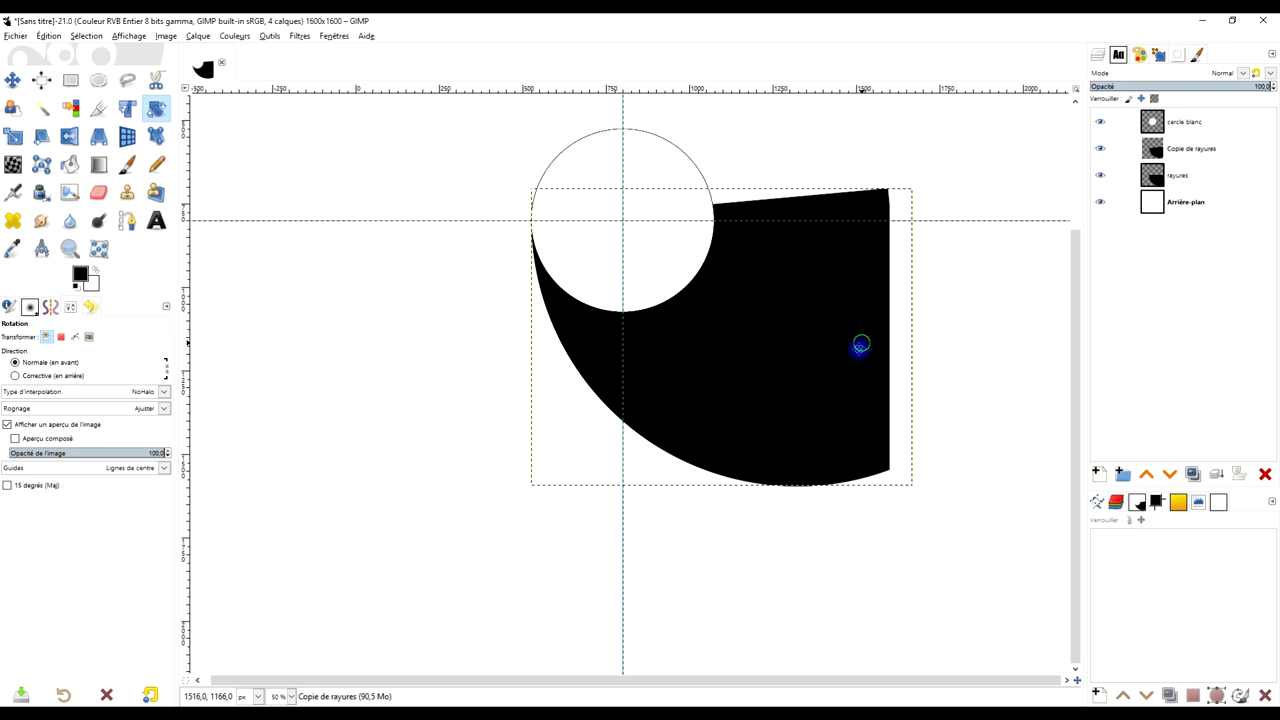
right_click(1162, 150)
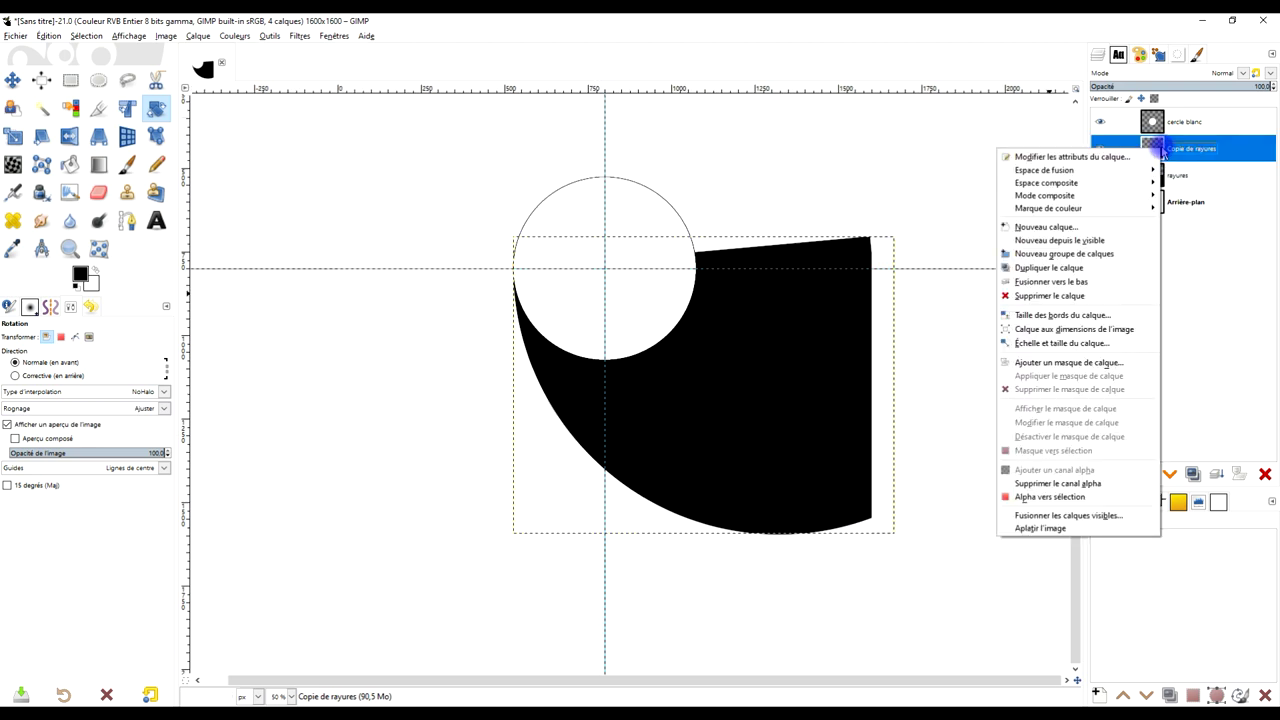
click(1048, 497)
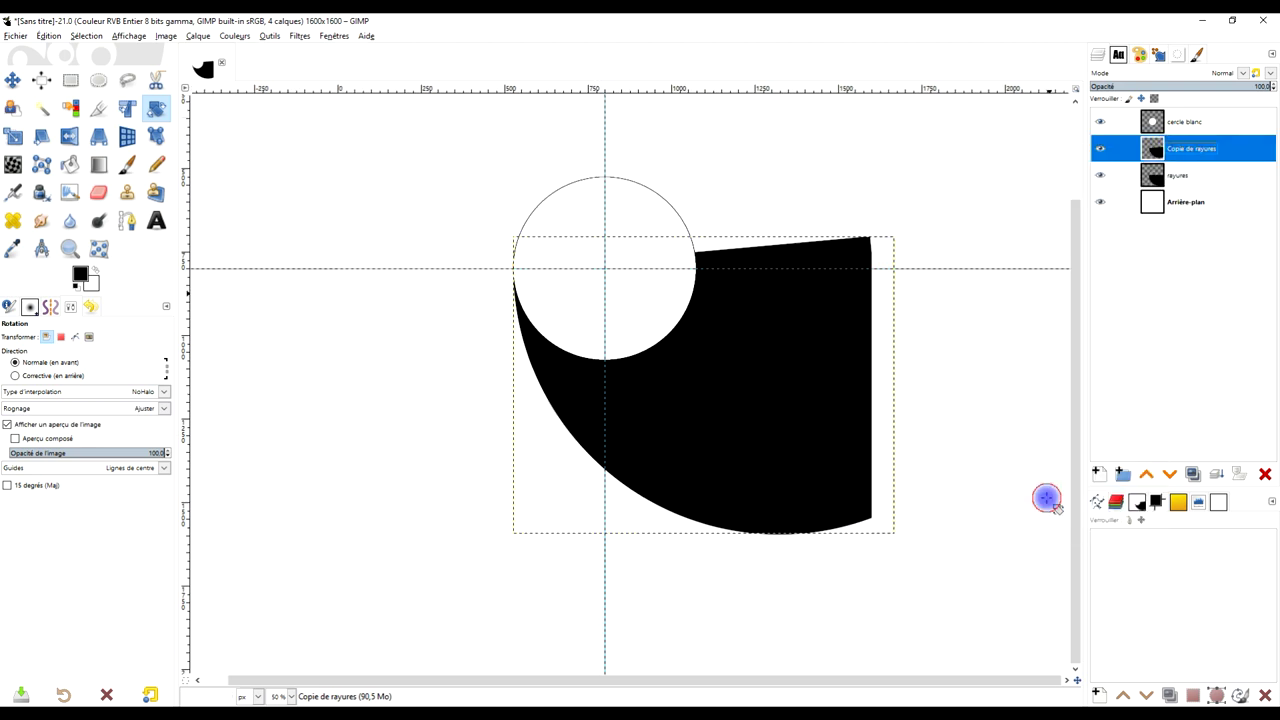
click(1195, 175)
scroll(800, 420, right, 1)
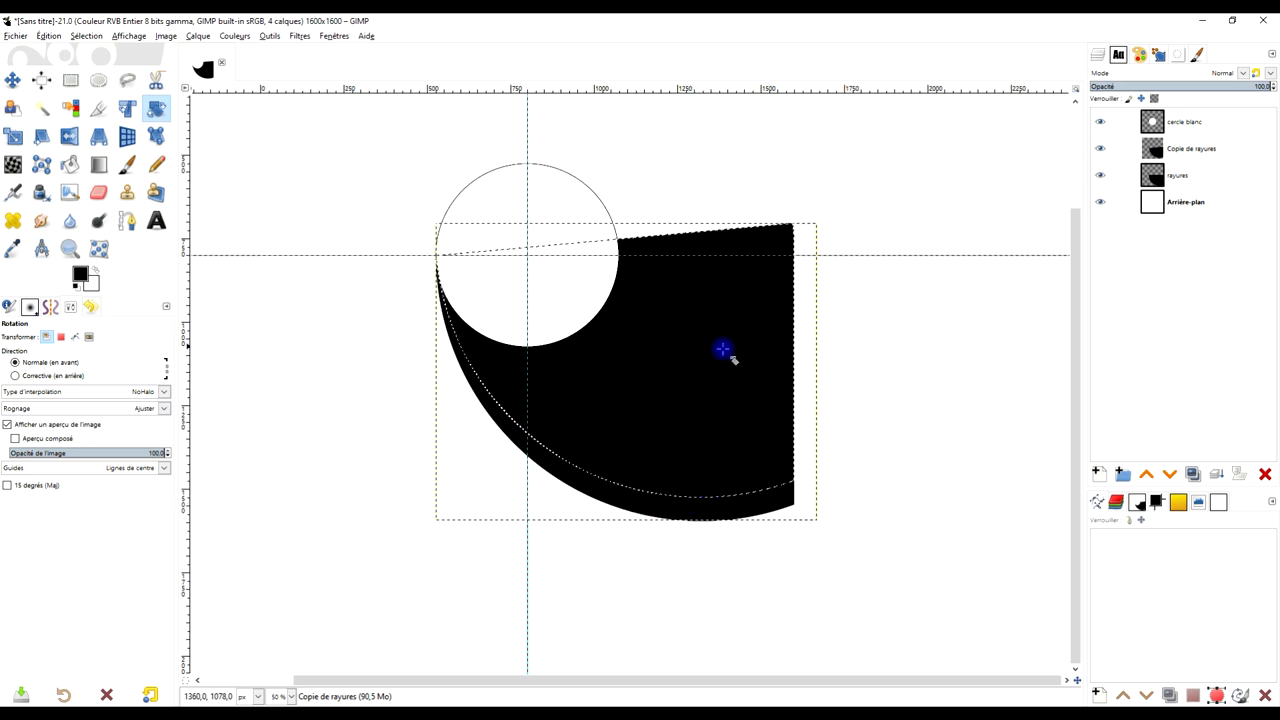
click(1192, 183)
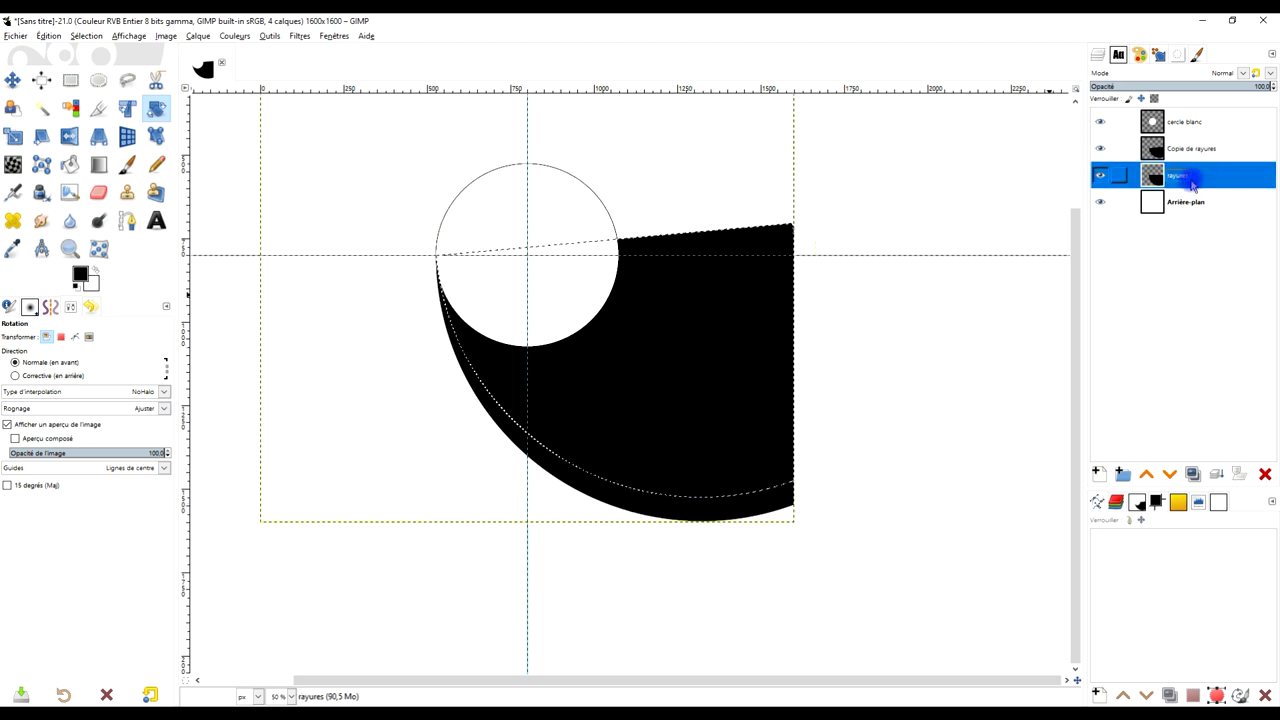
click(46, 35)
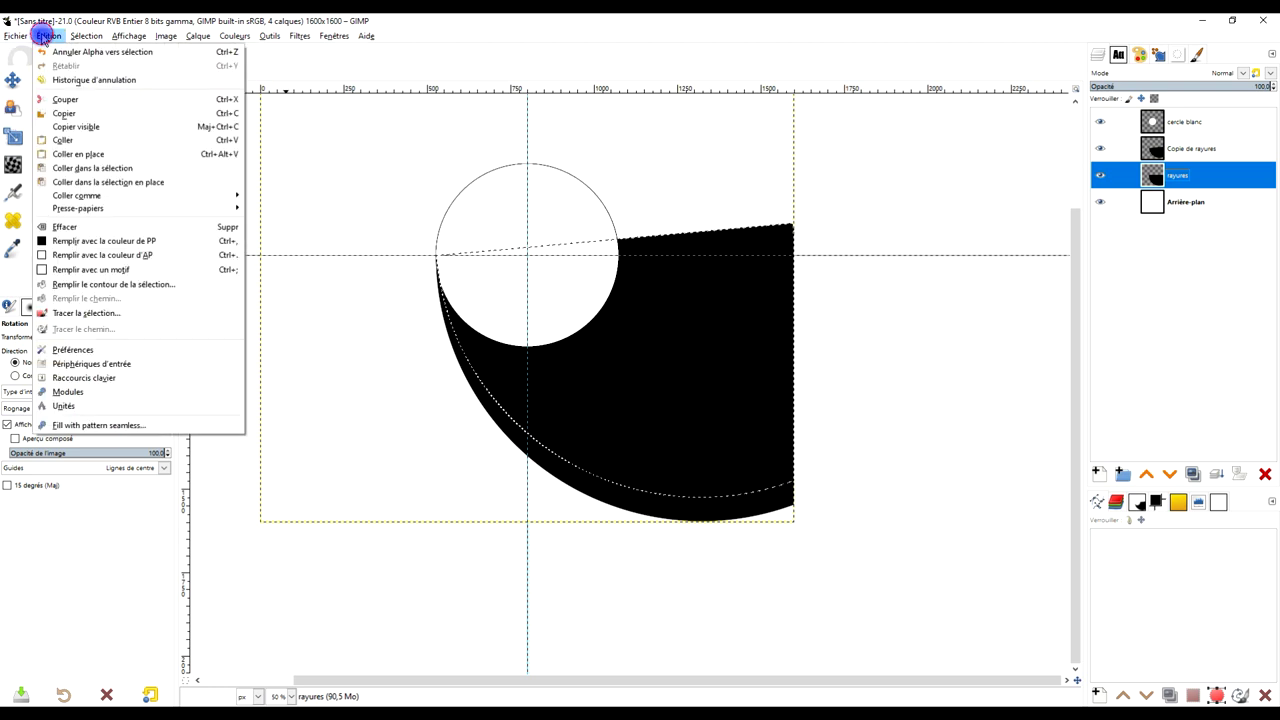
click(94, 229)
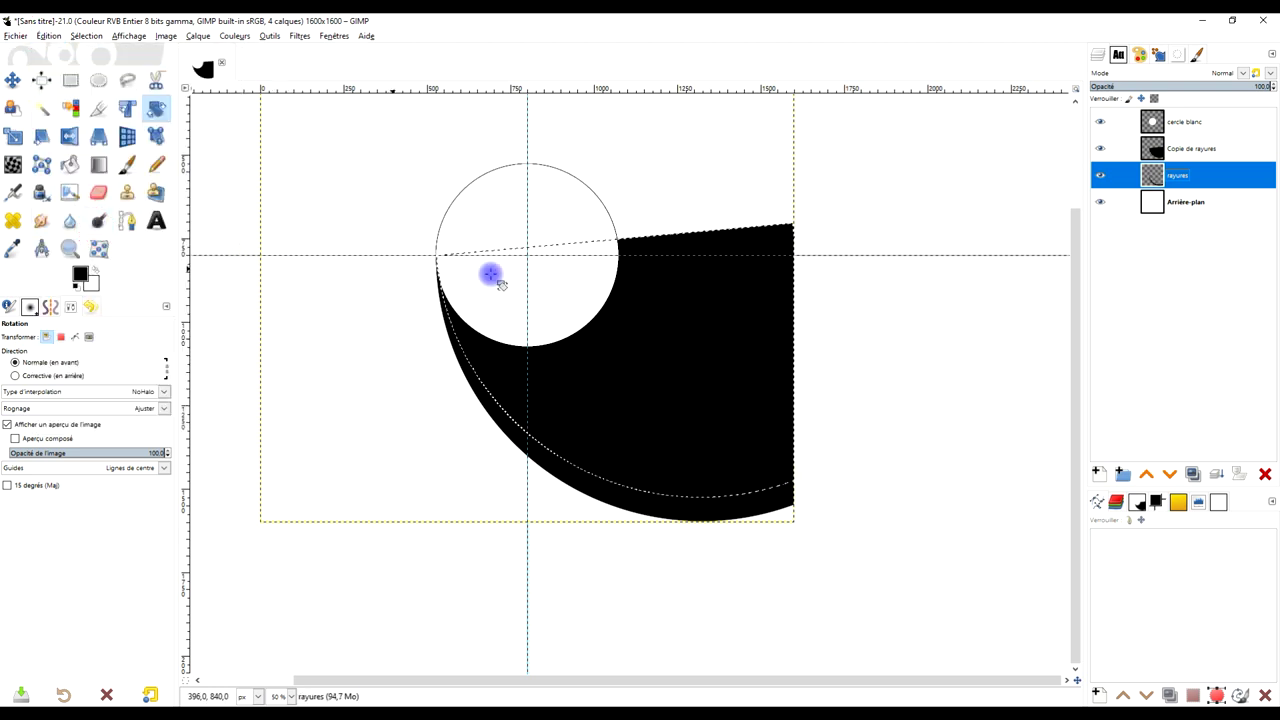
- Delete the Copie de rayures layer, clear the selection, and crop rayures to its content
click(1101, 149)
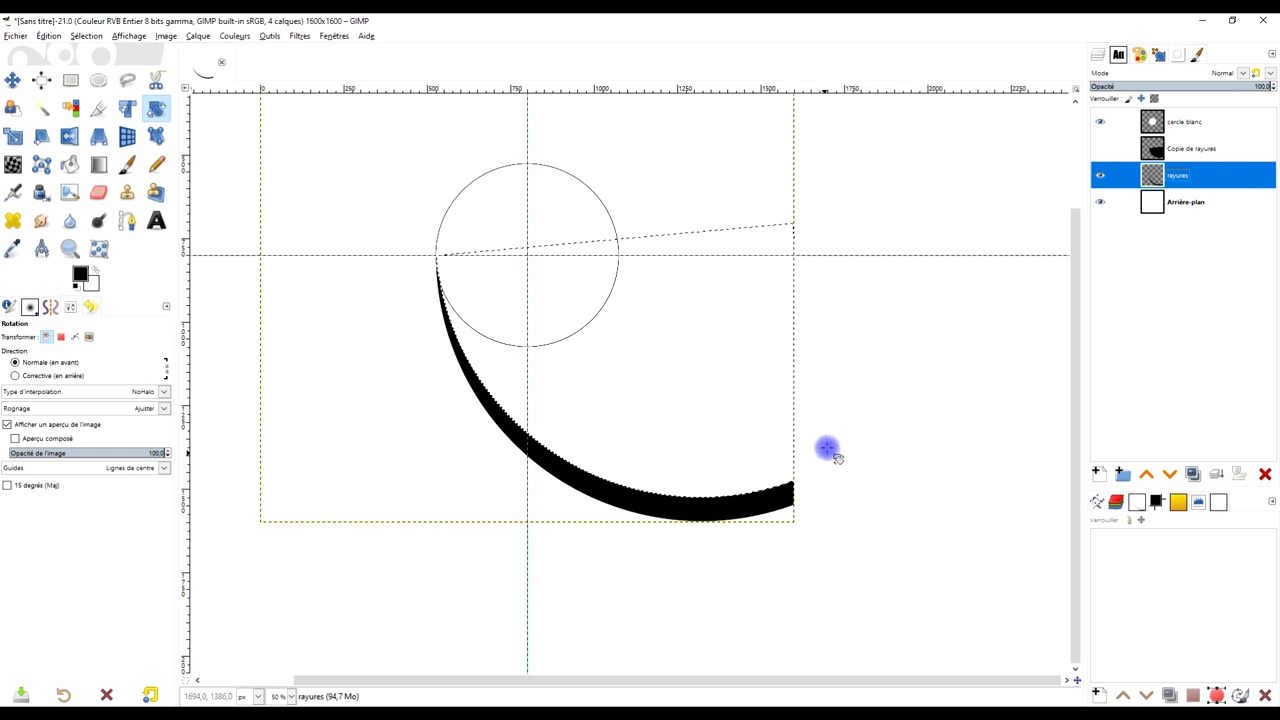
click(1195, 150)
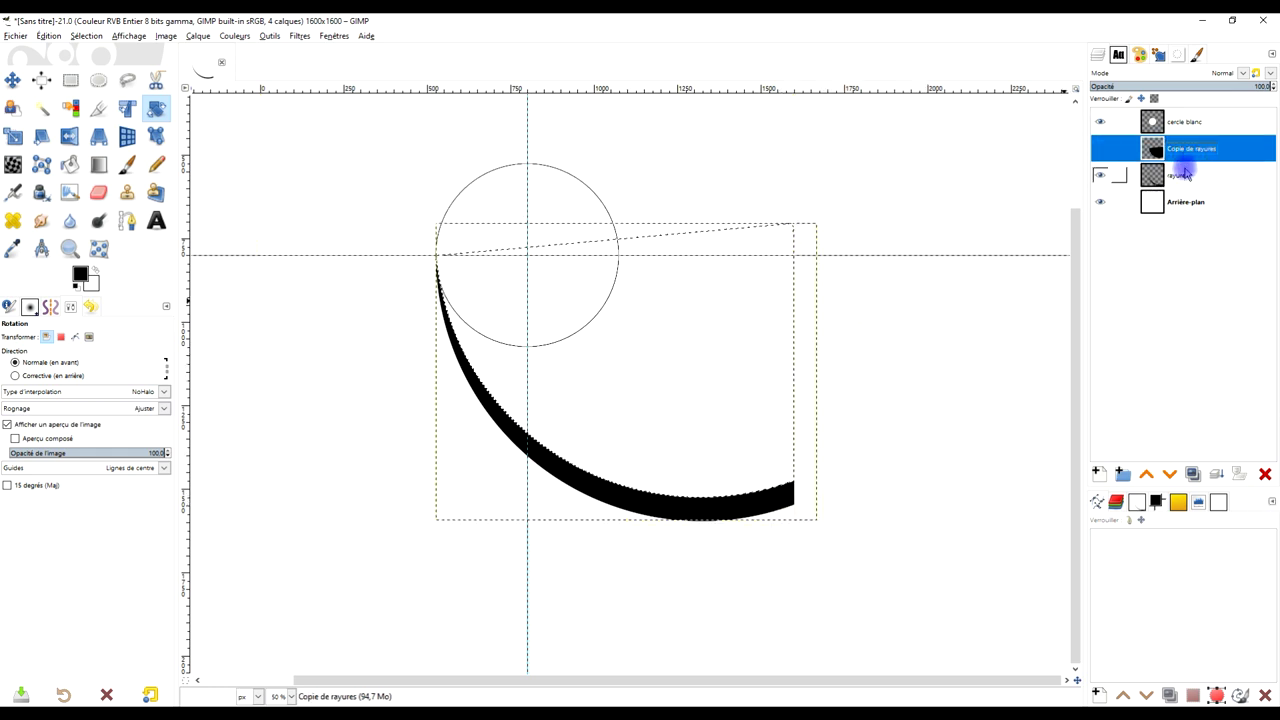
click(1266, 475)
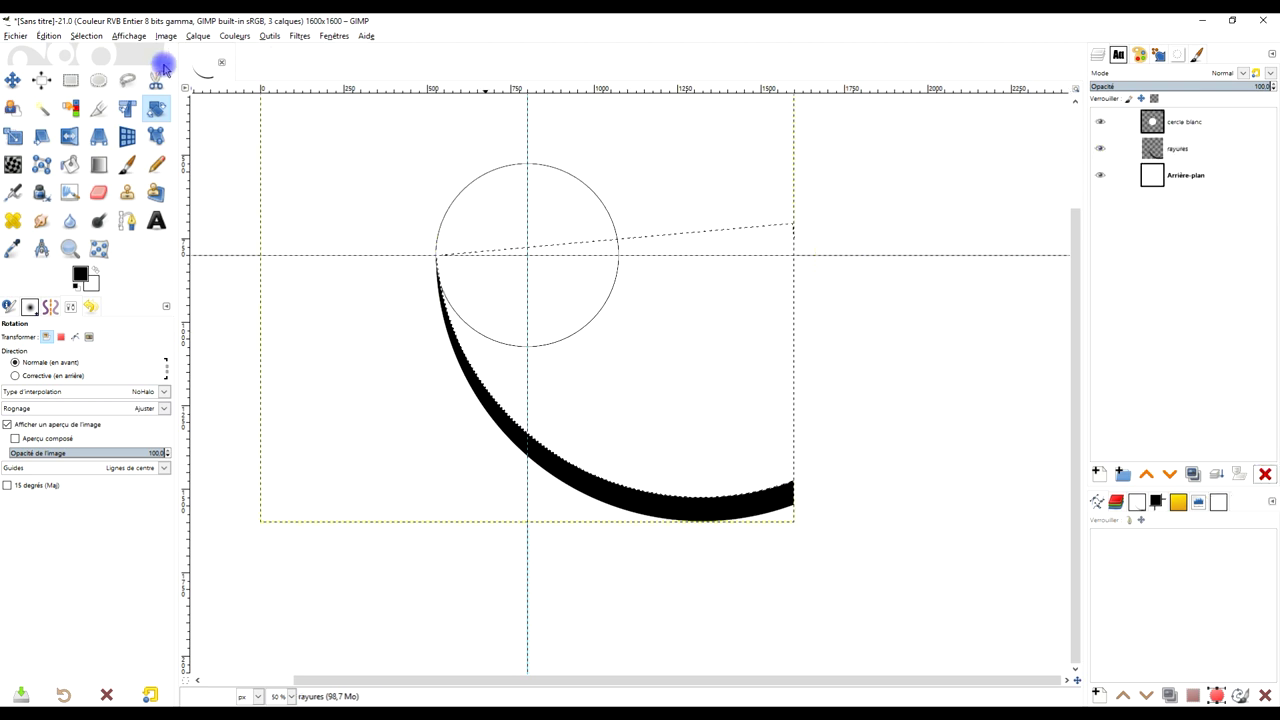
click(86, 36)
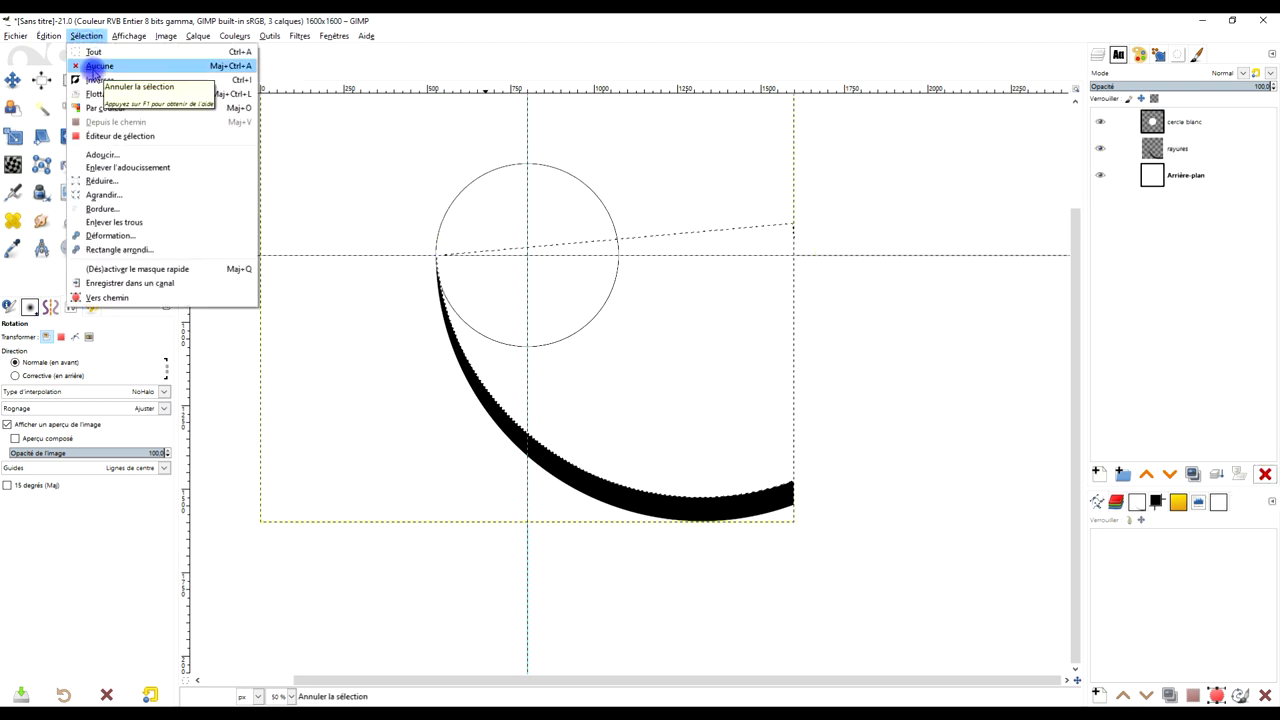
click(99, 66)
click(1152, 150)
click(1186, 155)
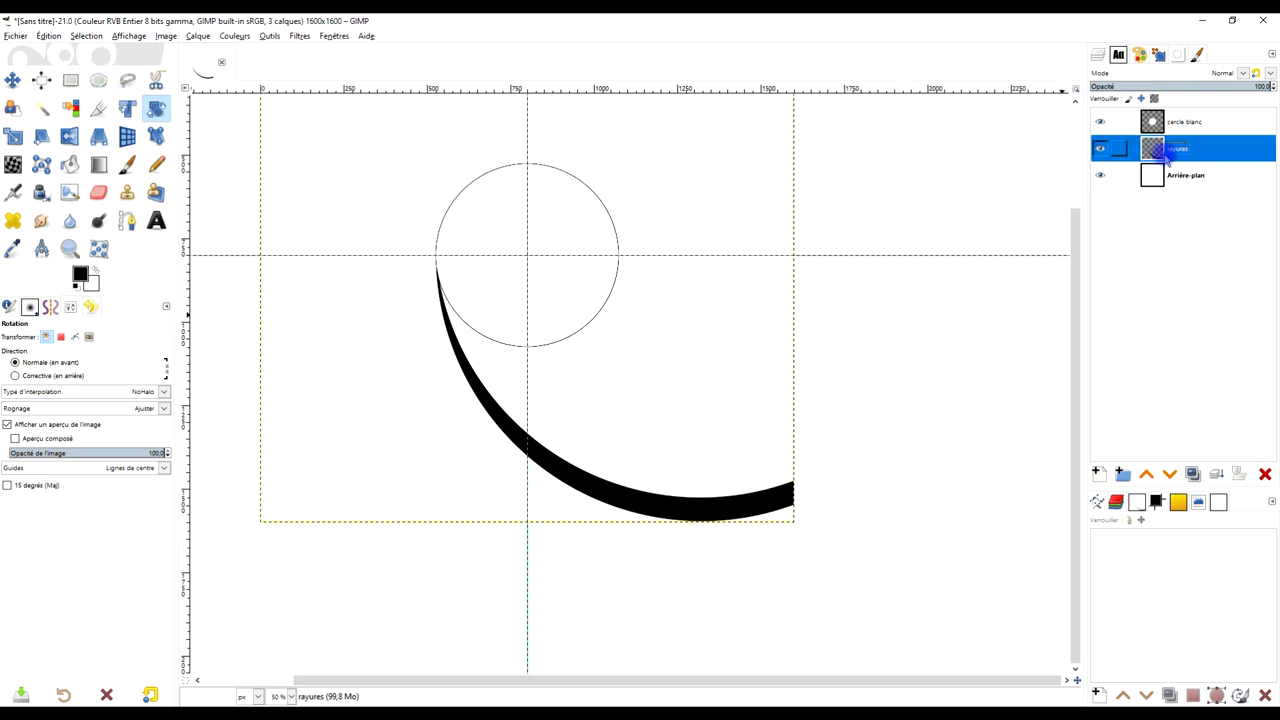
click(199, 37)
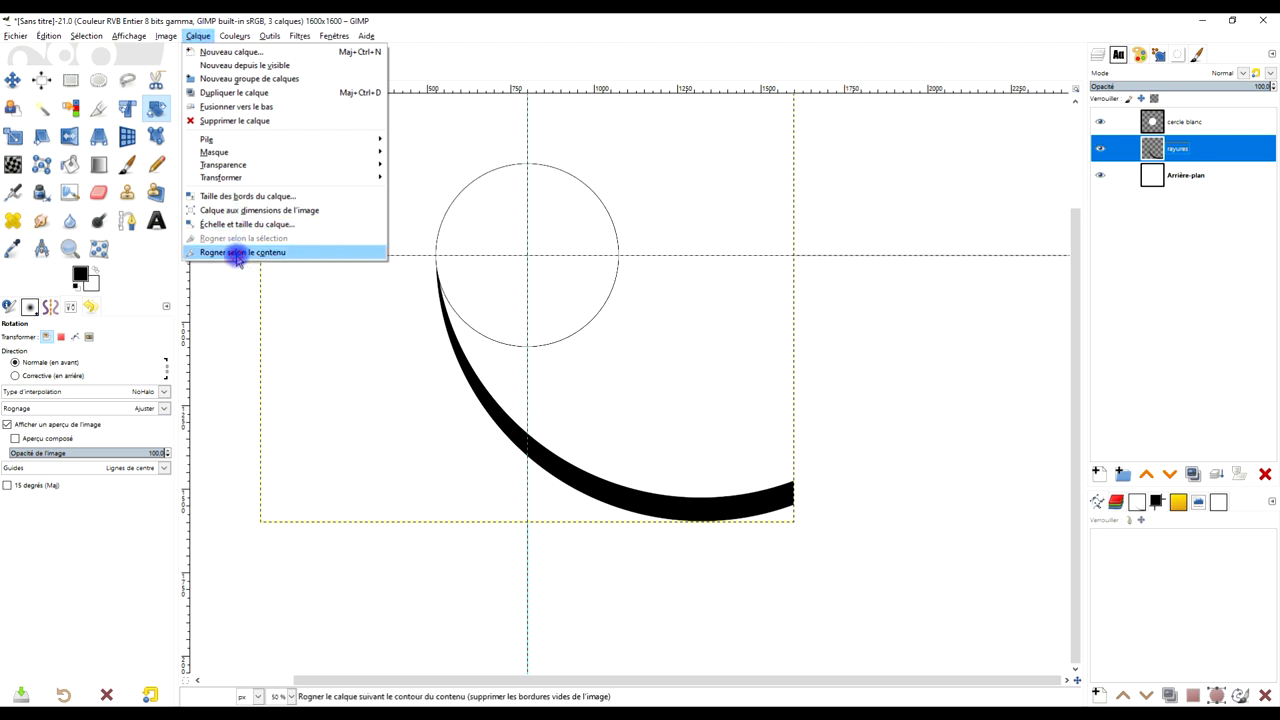
click(237, 254)
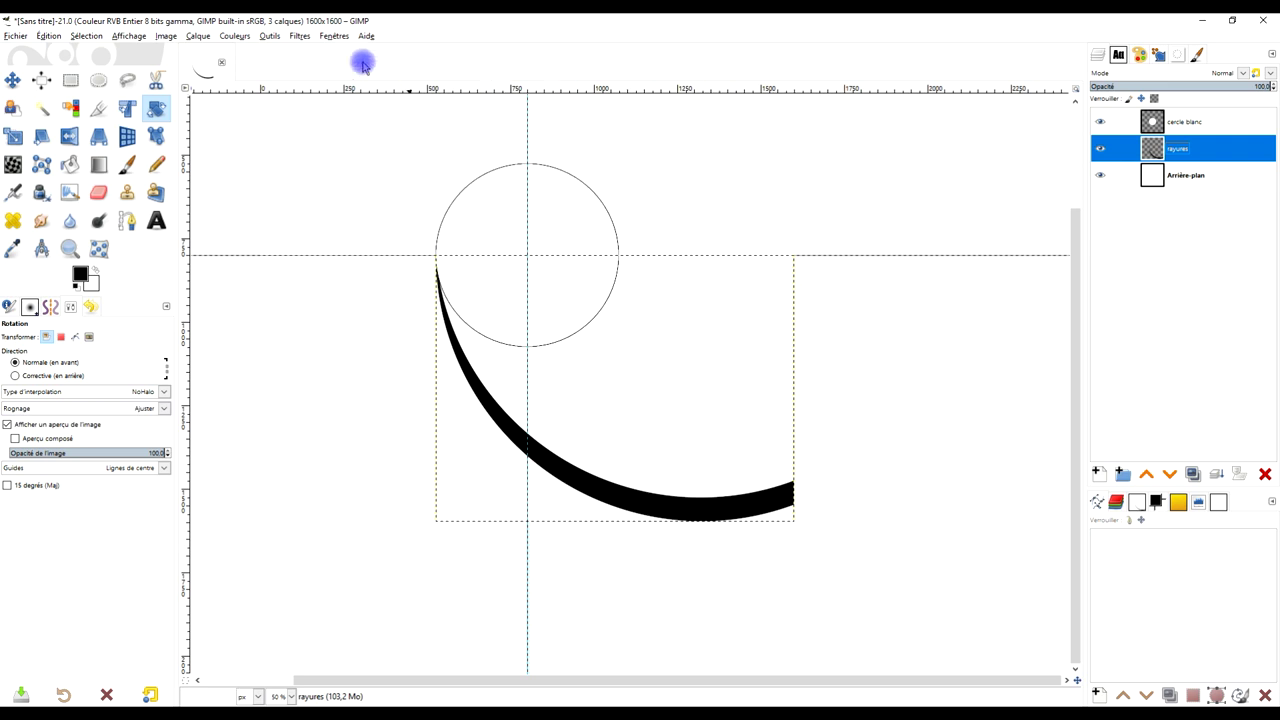
click(296, 37)
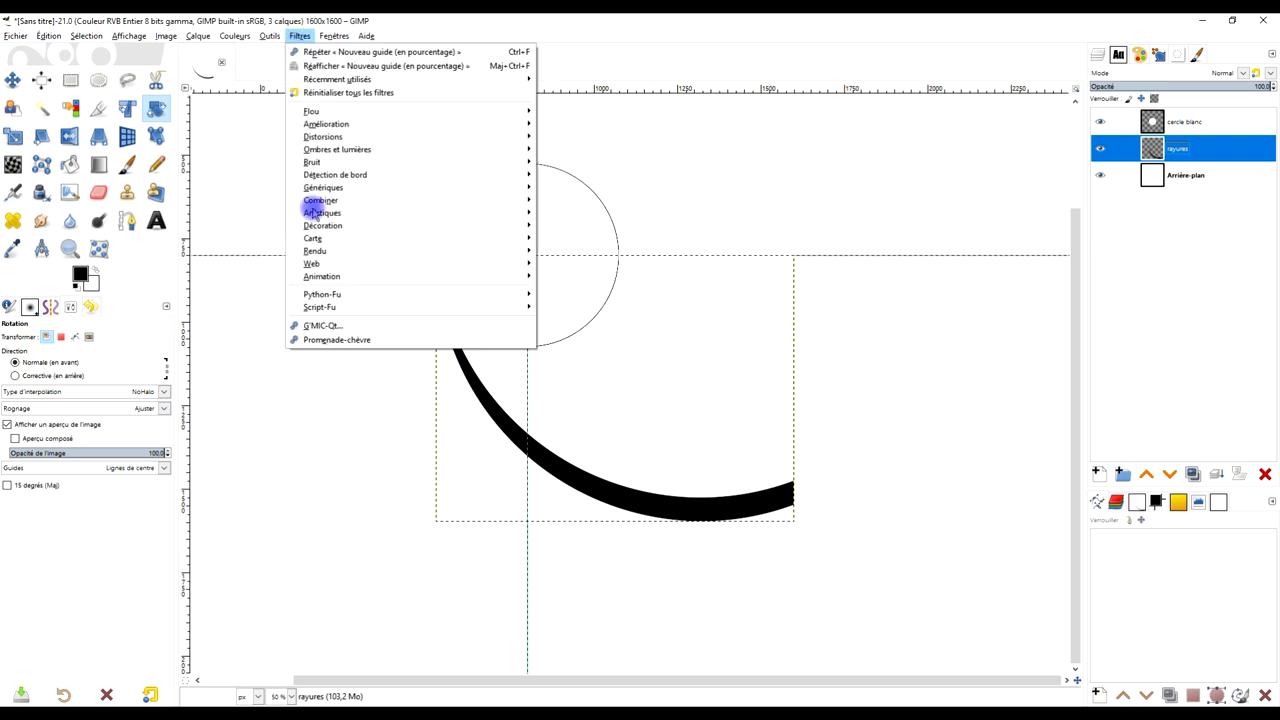
mouse_move(313, 238)
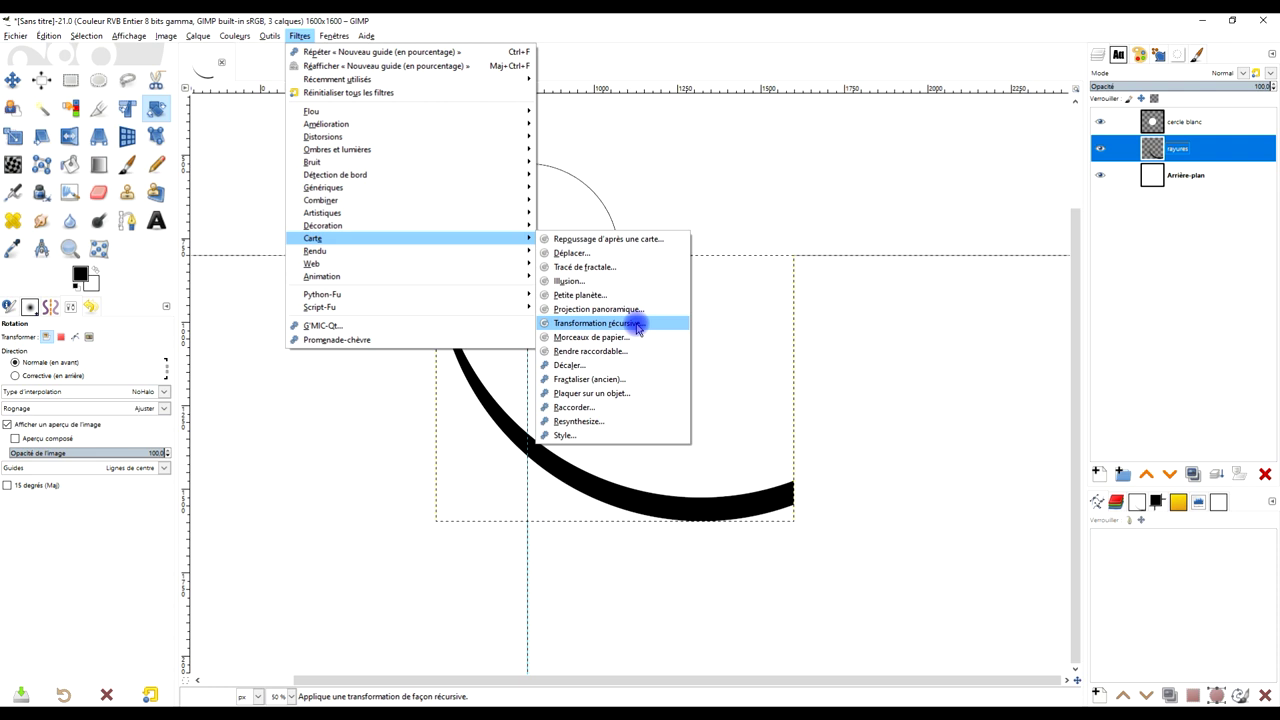
- Start a Transformation récursive on rayures with 20 iterations and the pivot at the circle's centre
click(637, 324)
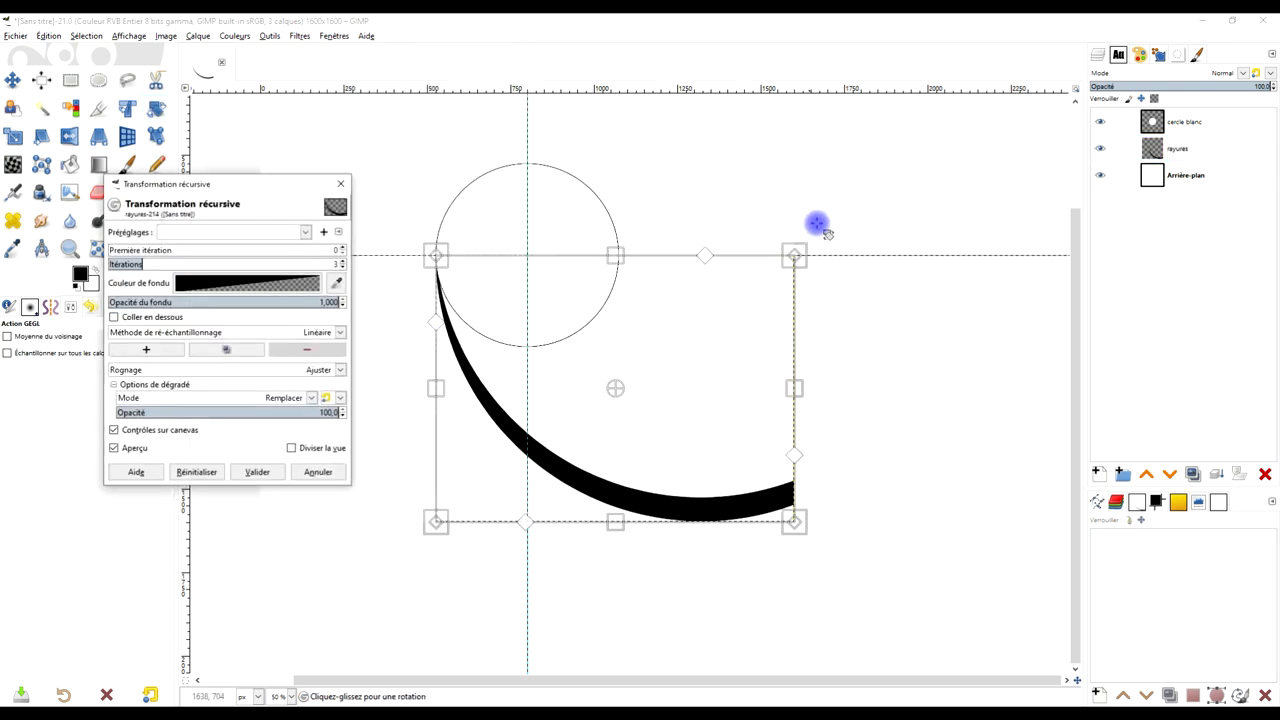
drag(145, 264, 397, 257)
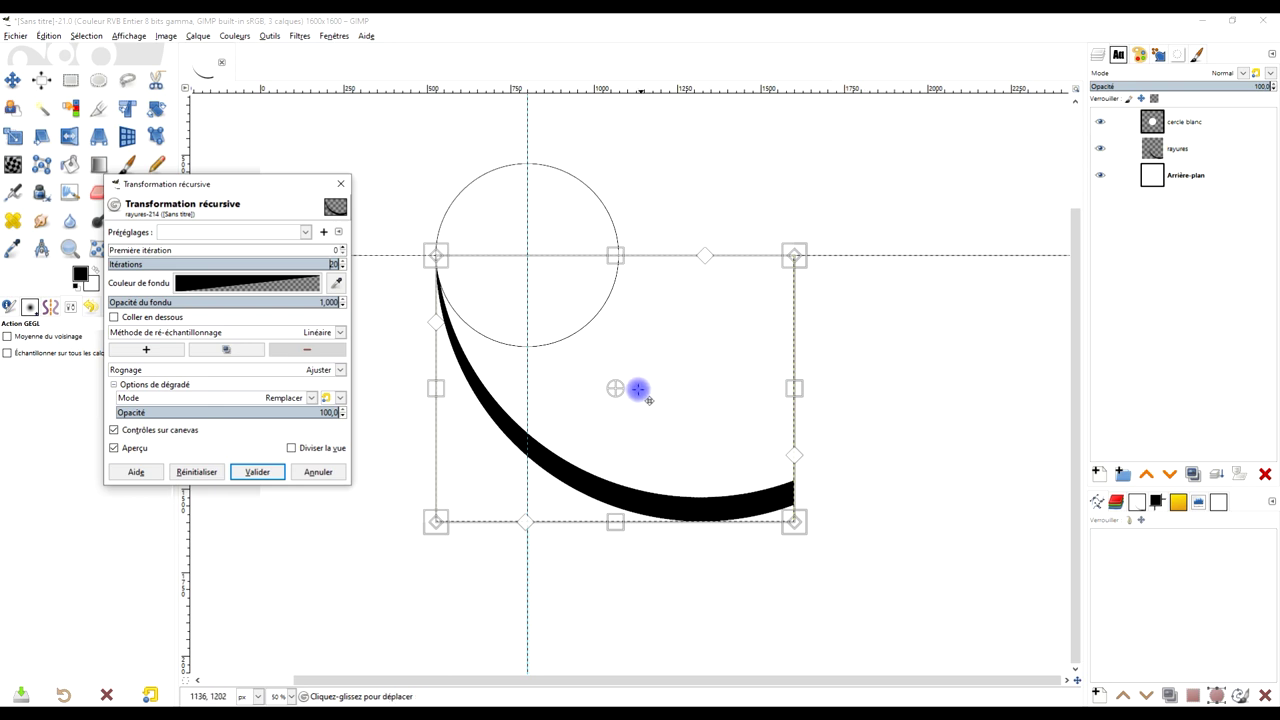
drag(615, 388, 520, 260)
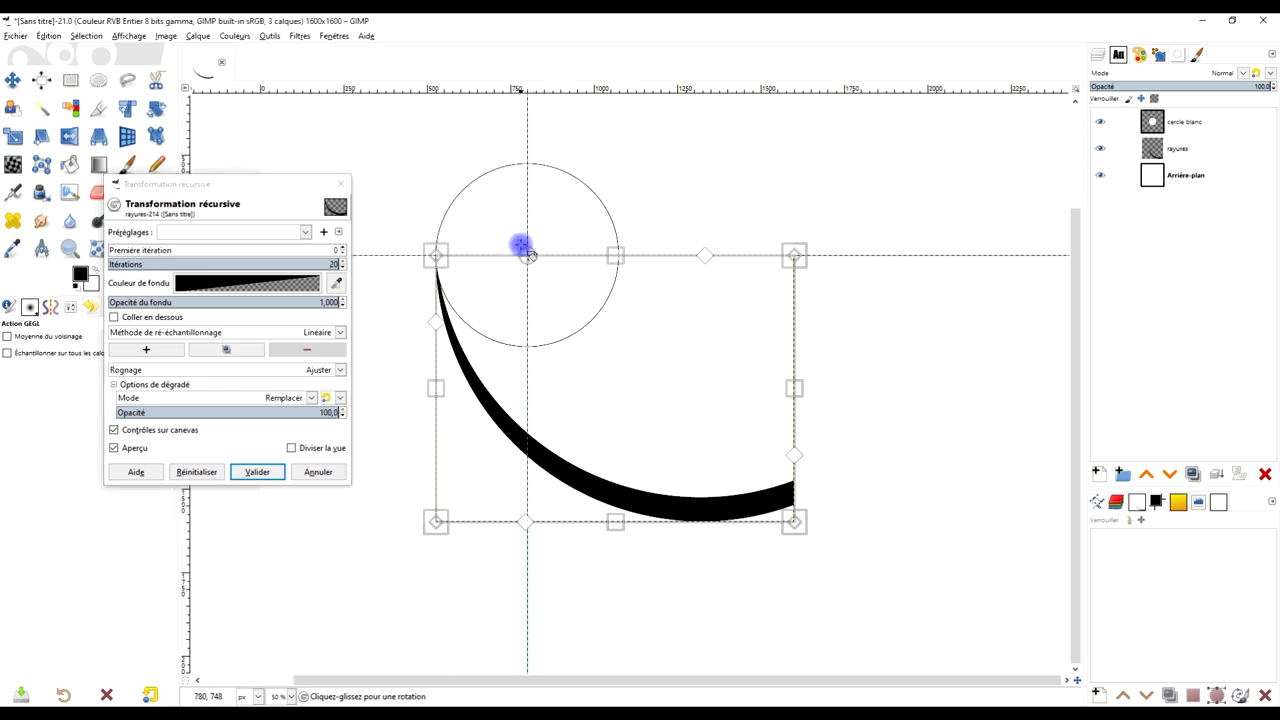
drag(655, 340, 726, 423)
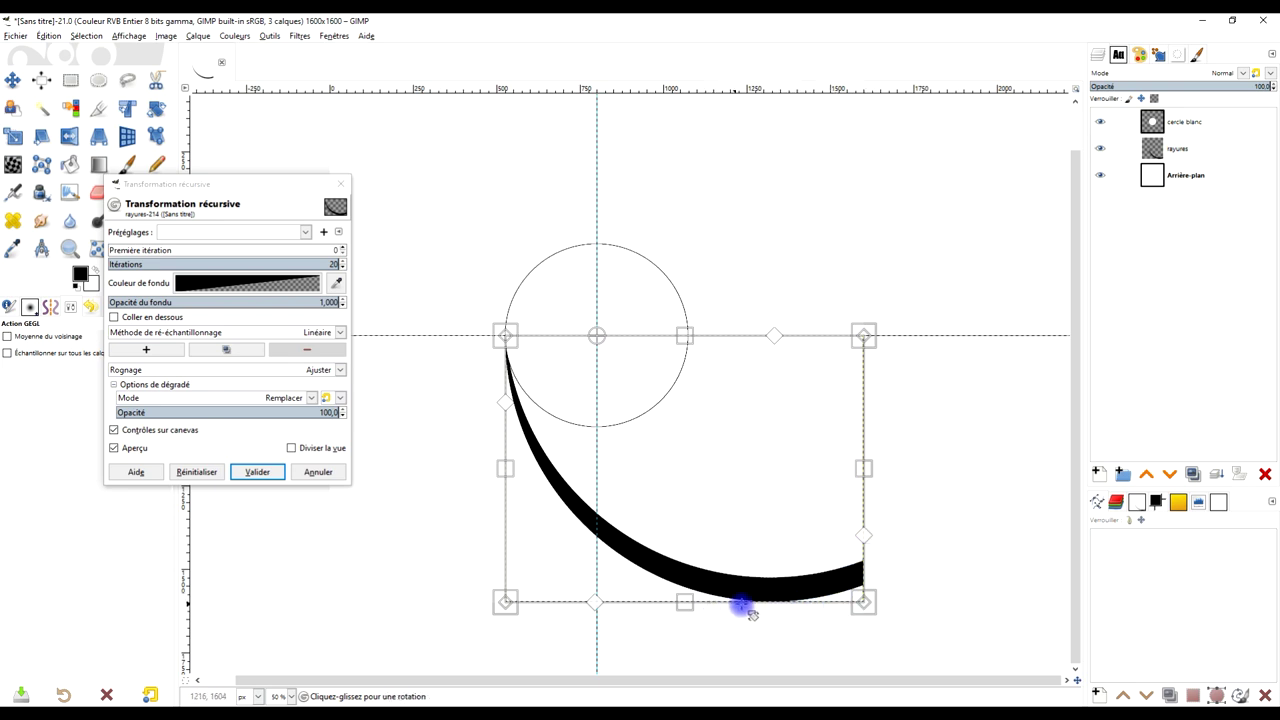
- Zoom in and out on the canvas to inspect the recursive transform preview
ctrl+scroll(749, 436, up, 1)
ctrl+scroll(743, 436, up, 1)
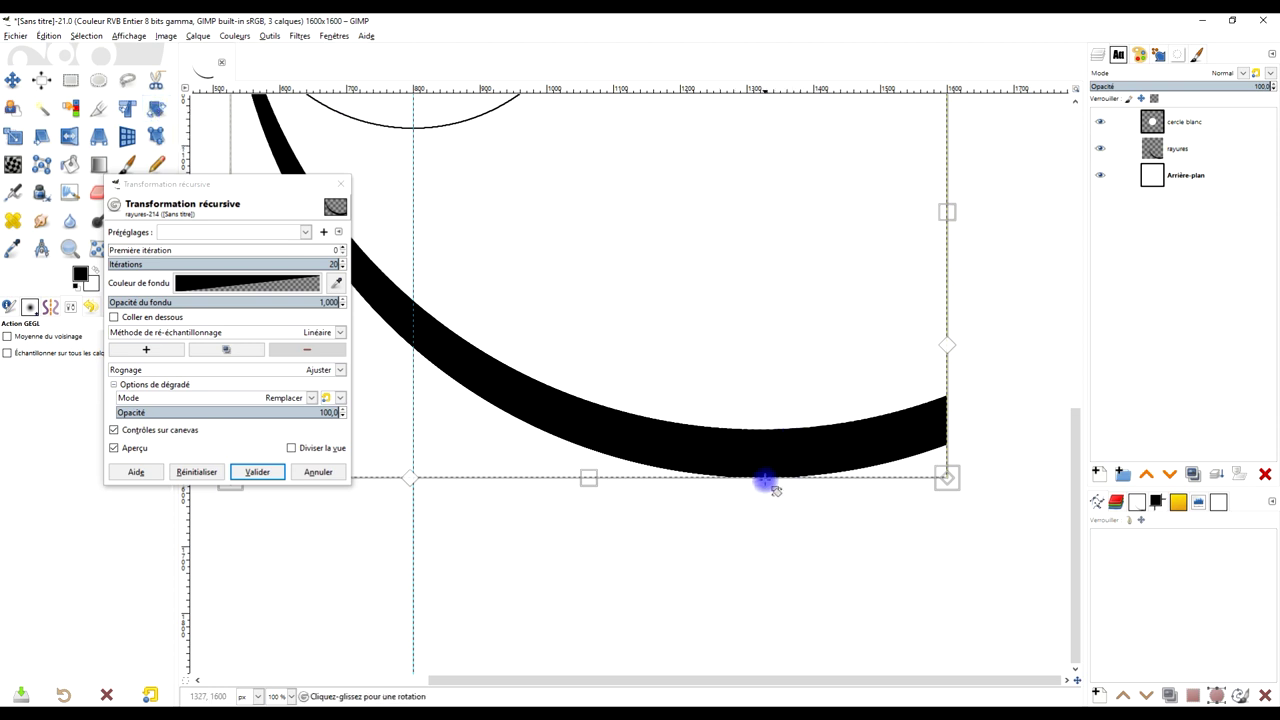
ctrl+scroll(838, 362, down, 1)
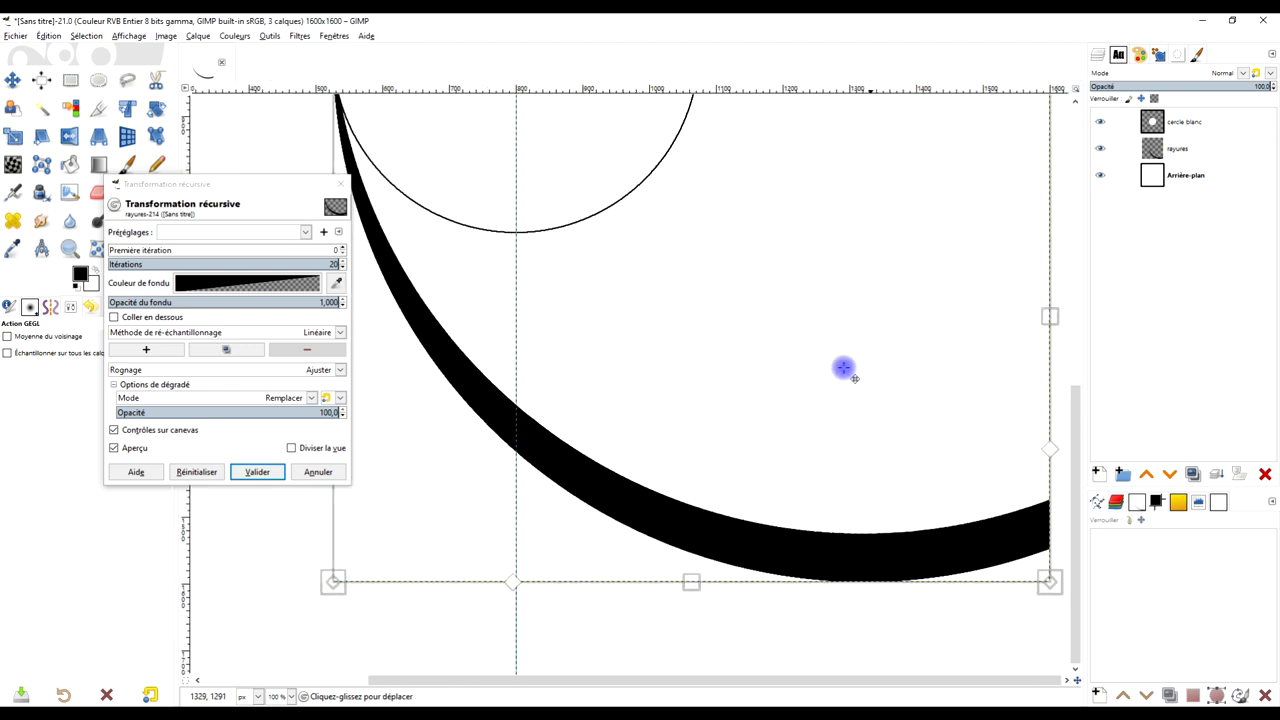
ctrl+scroll(822, 365, down, 1)
ctrl+scroll(817, 362, down, 1)
scroll(800, 370, up, 2)
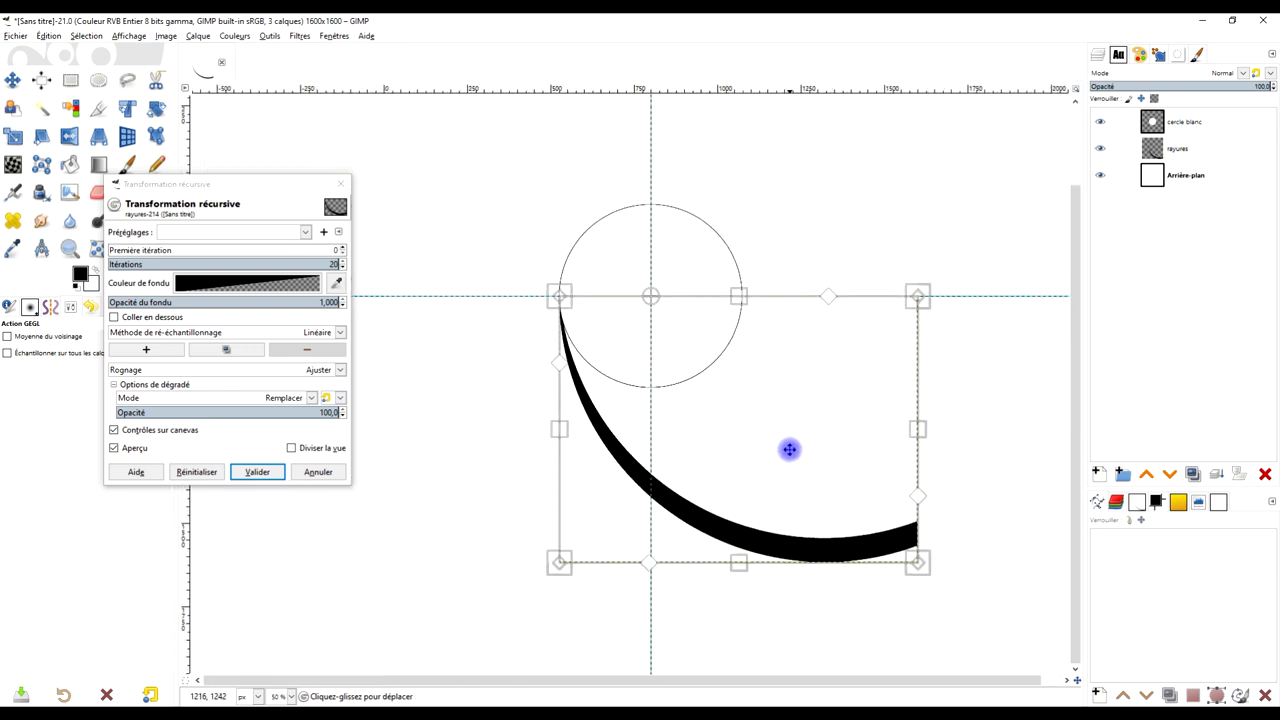
scroll(789, 449, up, 2)
scroll(795, 485, up, 1)
ctrl+scroll(795, 485, down, 1)
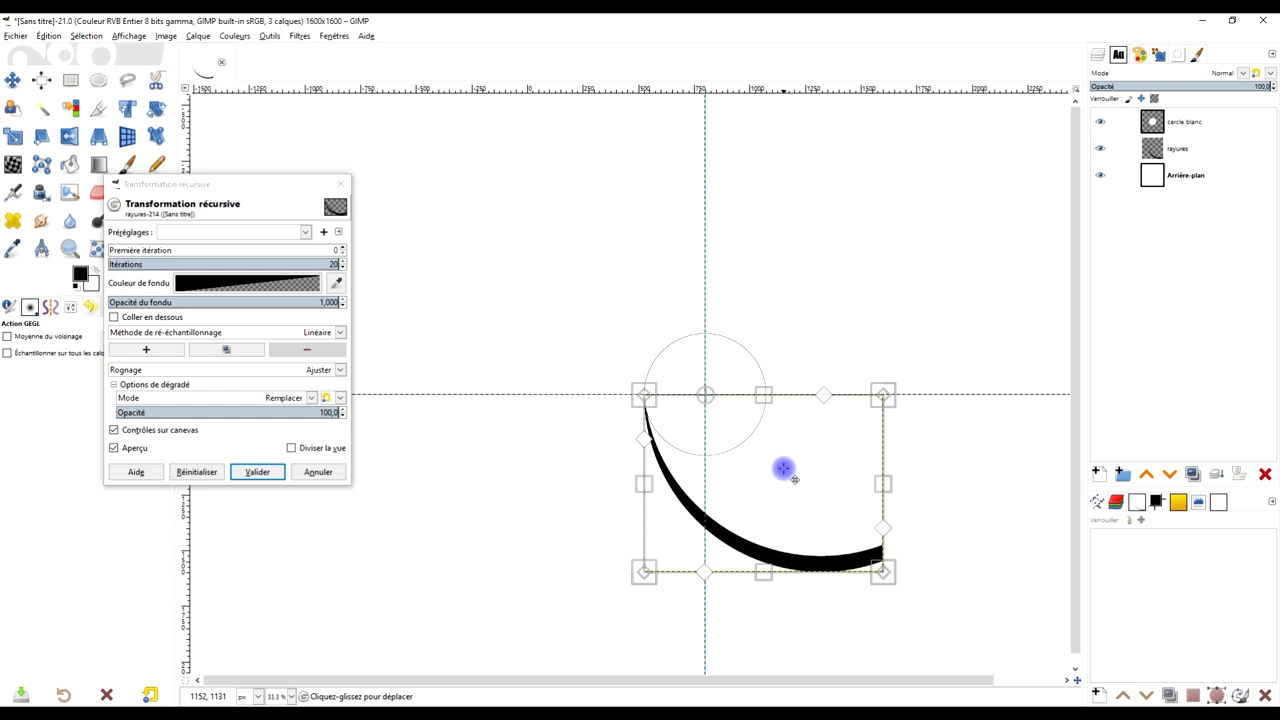
ctrl+scroll(783, 468, up, 1)
scroll(777, 443, up, 2)
scroll(771, 486, up, 1)
scroll(776, 492, down, 1)
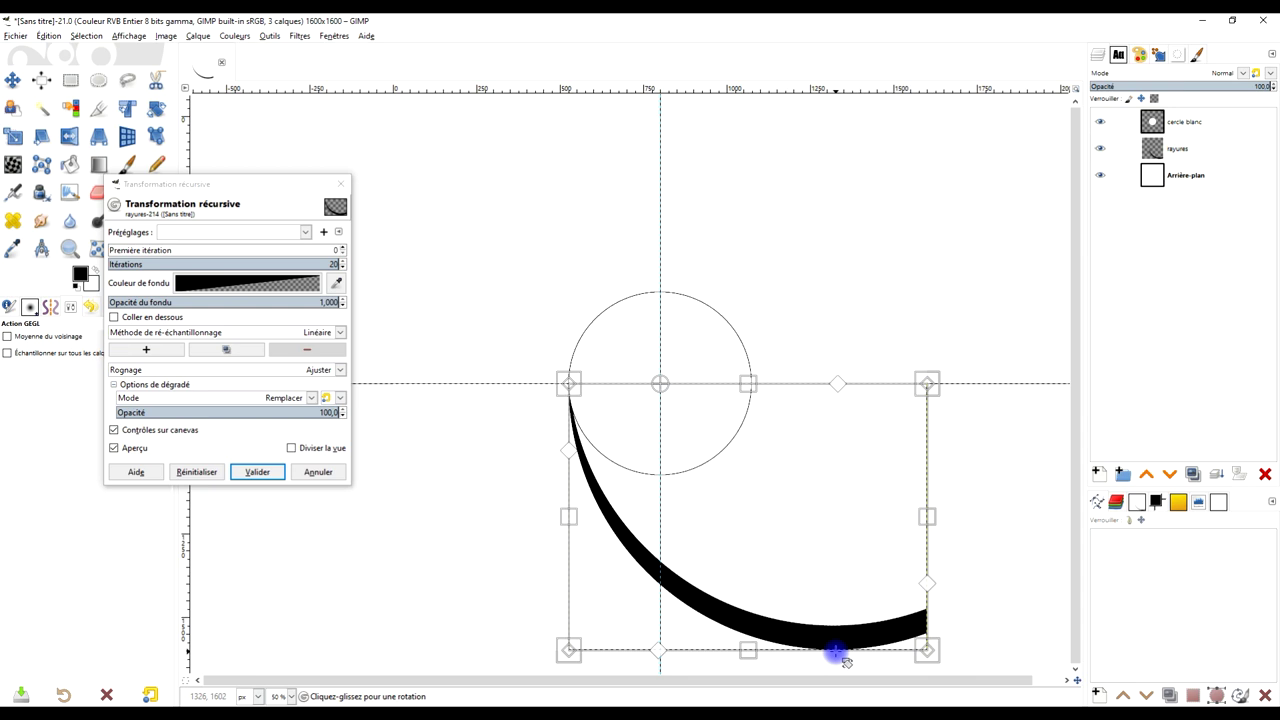
- Rotate the transform frame around the pivot until black stripes spiral around the circle, then apply
drag(836, 652, 889, 508)
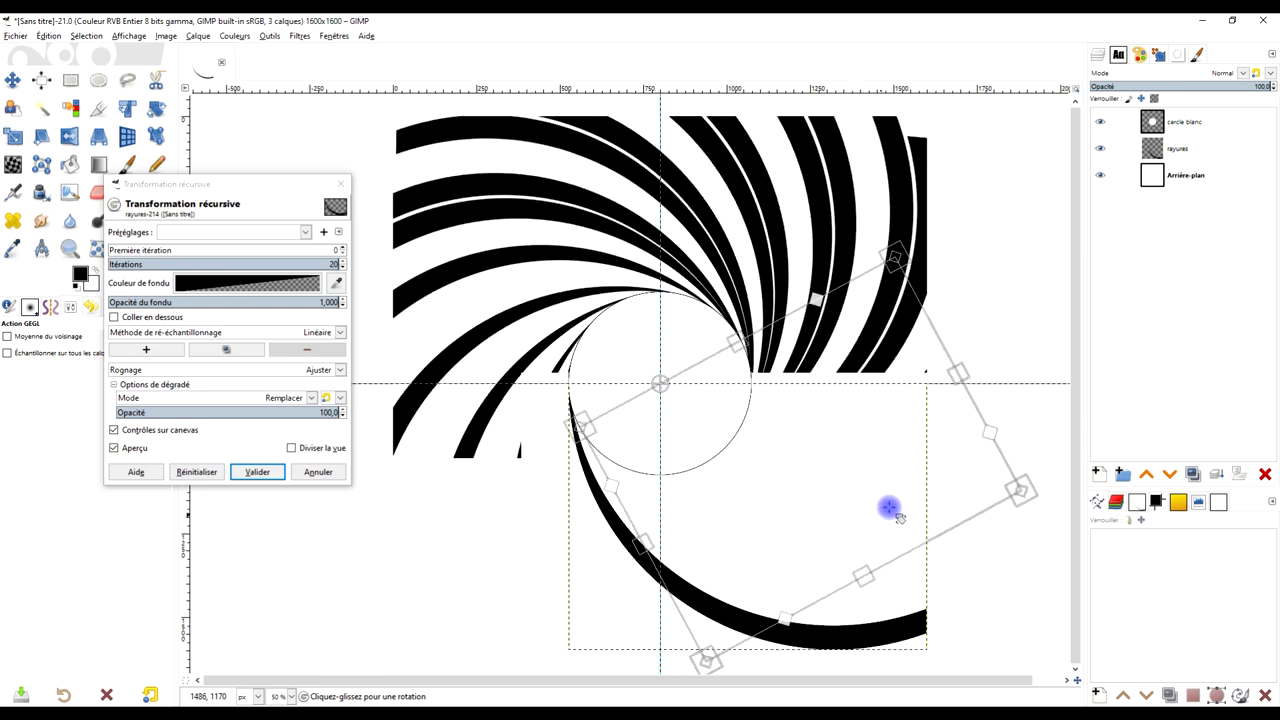
drag(896, 514, 903, 508)
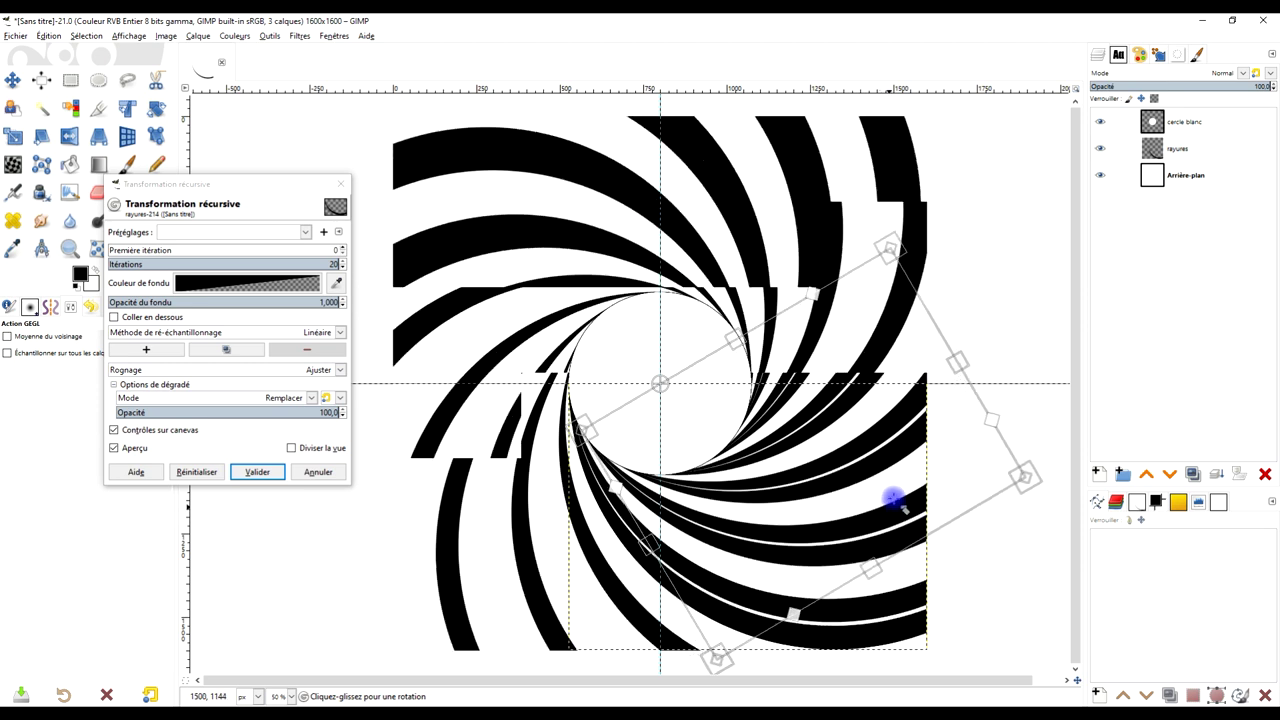
drag(903, 508, 907, 504)
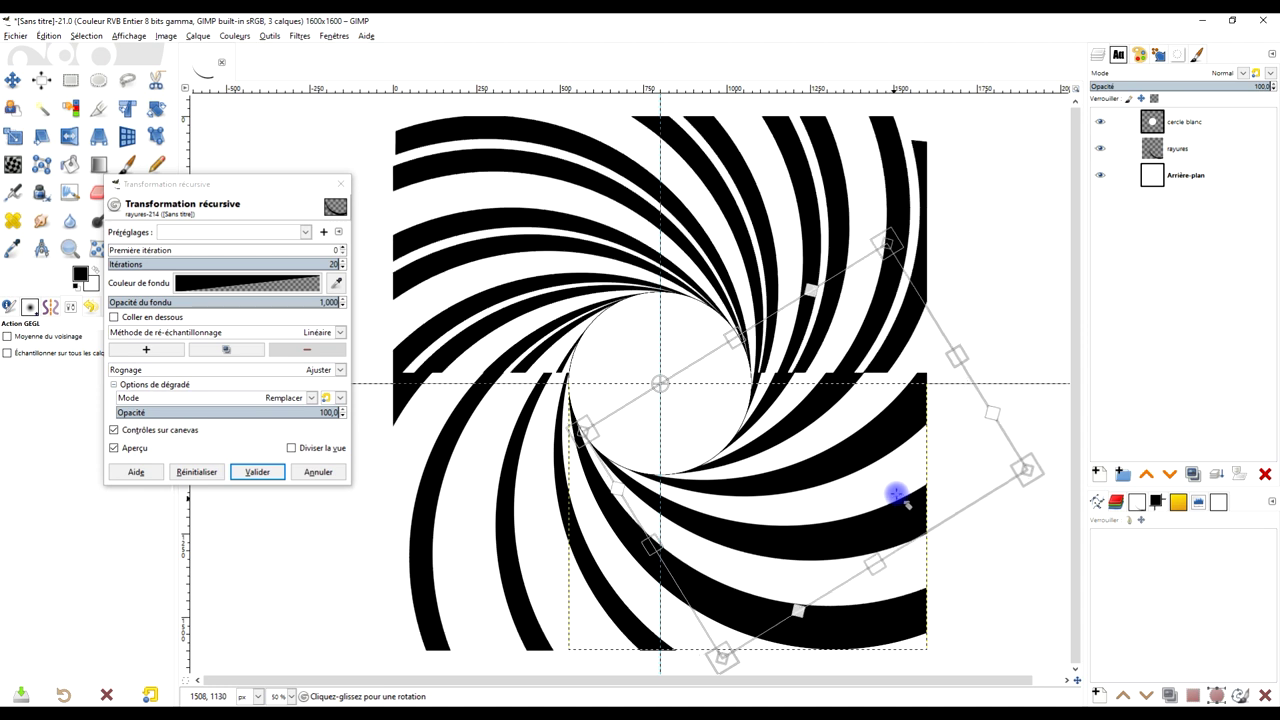
drag(904, 503, 908, 508)
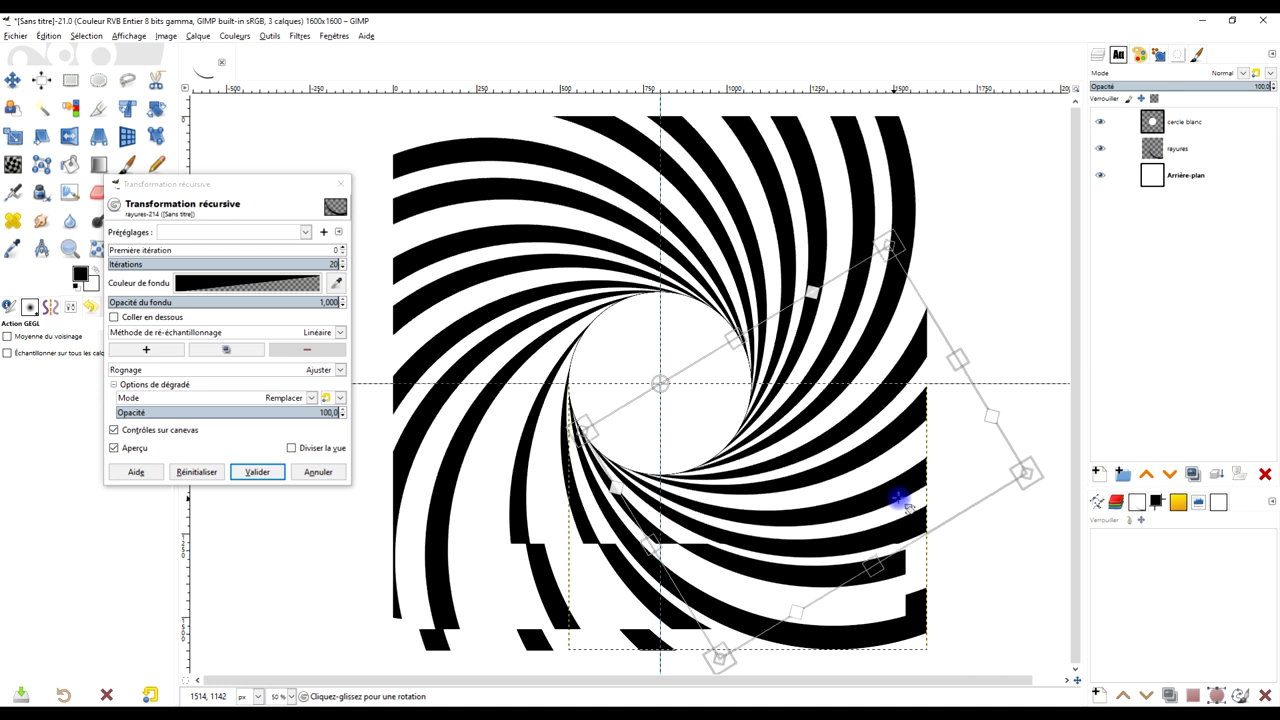
drag(898, 497, 900, 501)
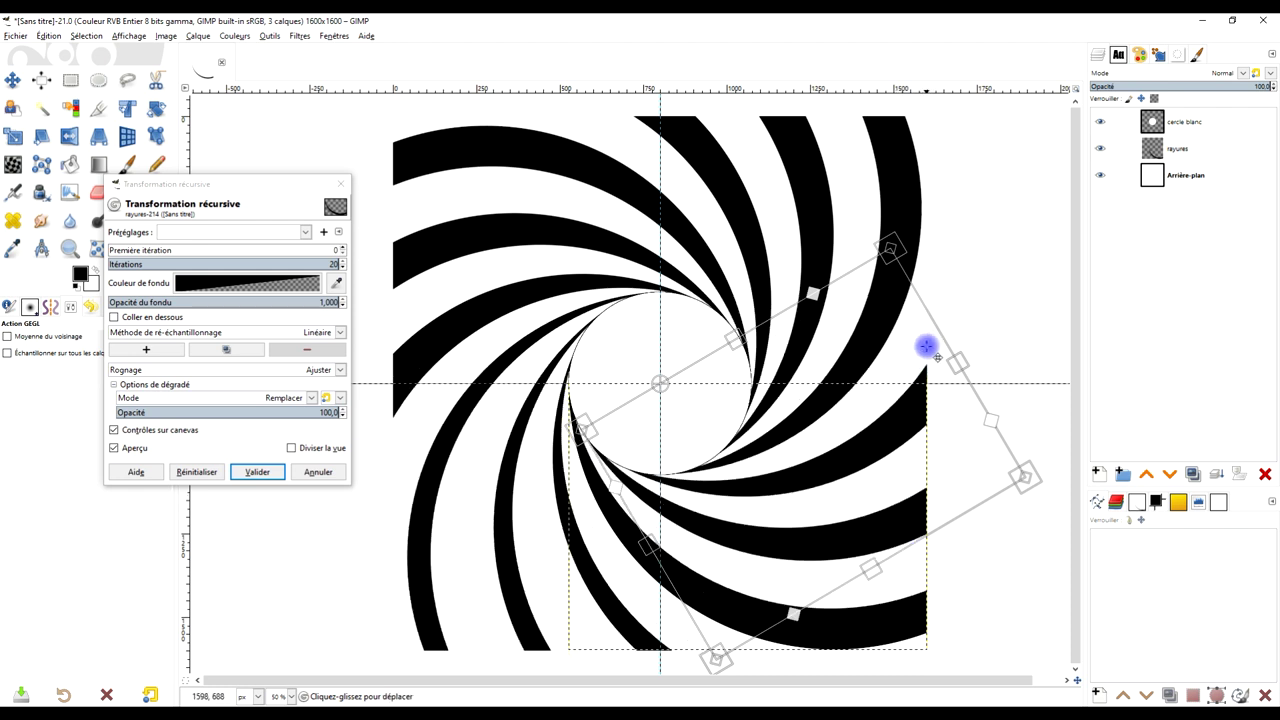
click(257, 472)
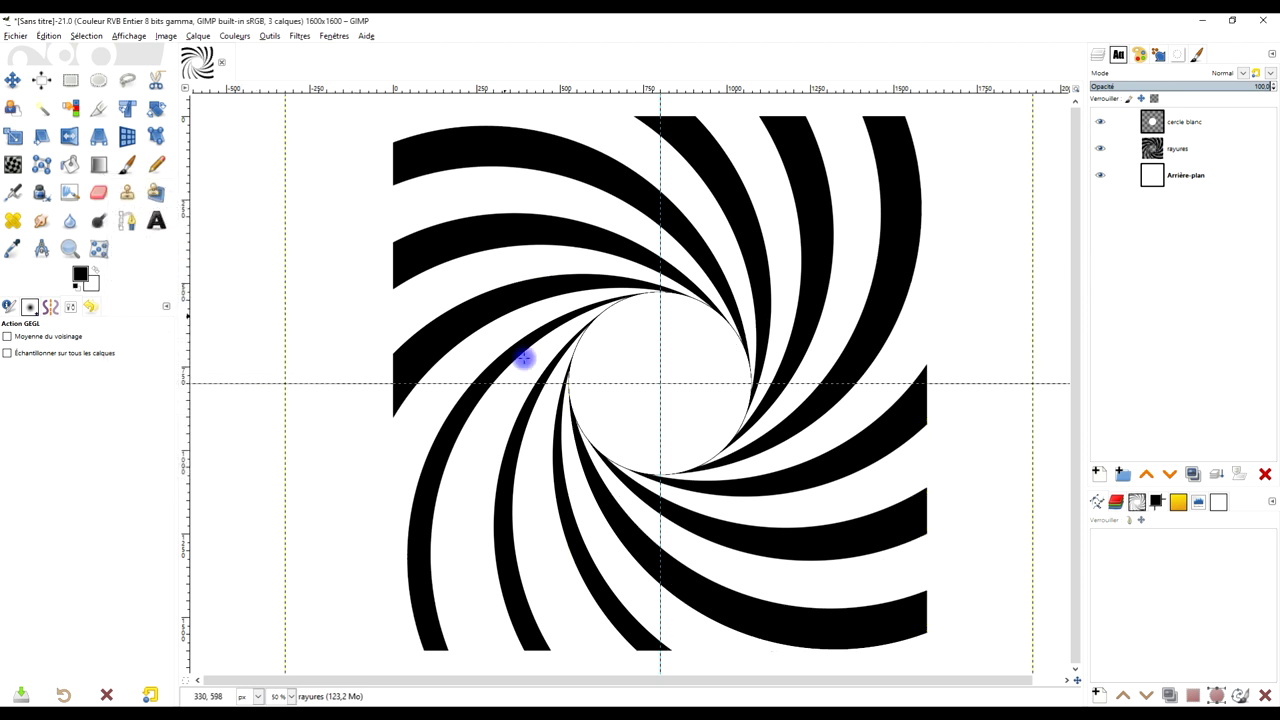
- Resize the rayures swirl layer to the full 1600 × 1600 image size
key(minus)
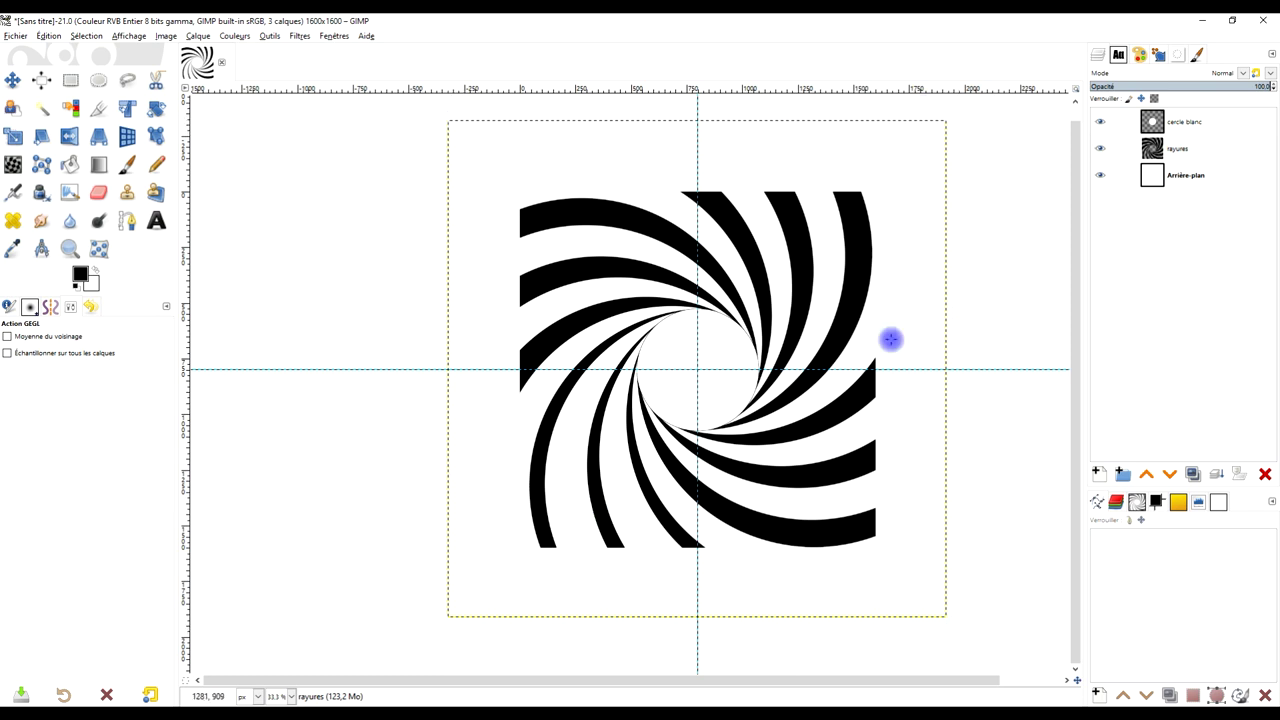
right_click(1148, 147)
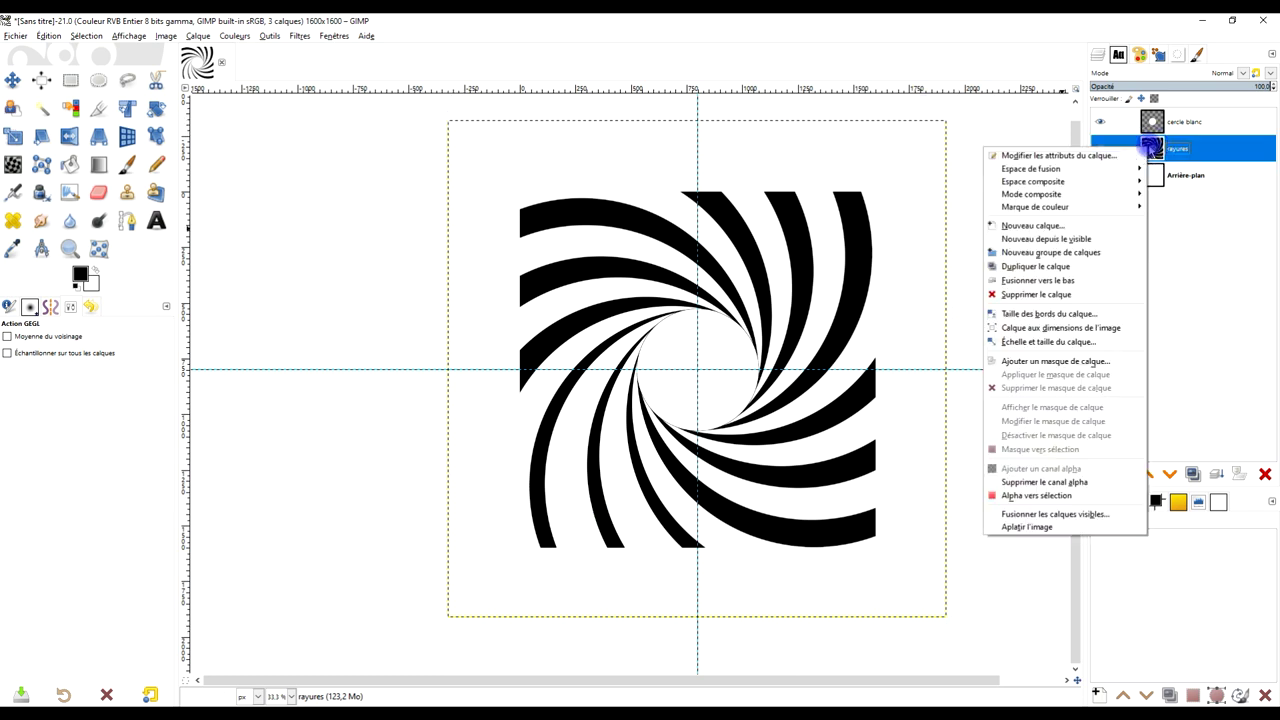
click(1101, 330)
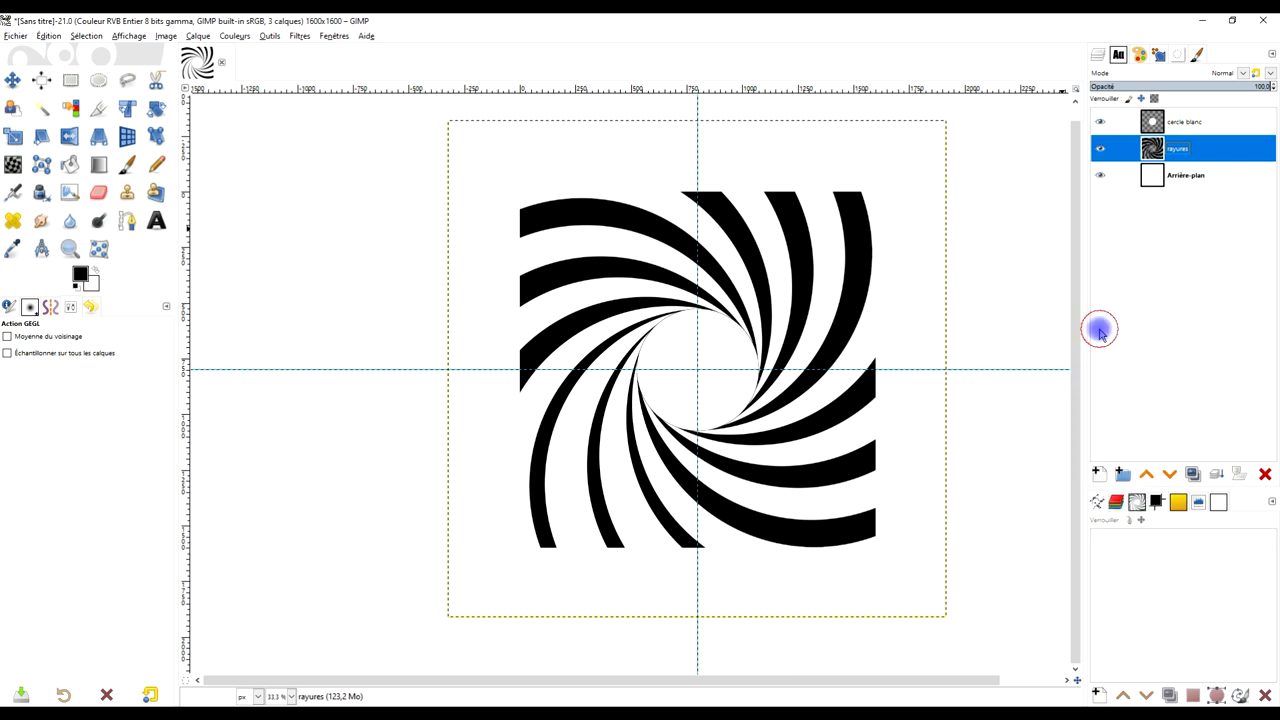
scroll(790, 286, up, 1)
scroll(775, 330, up, 2)
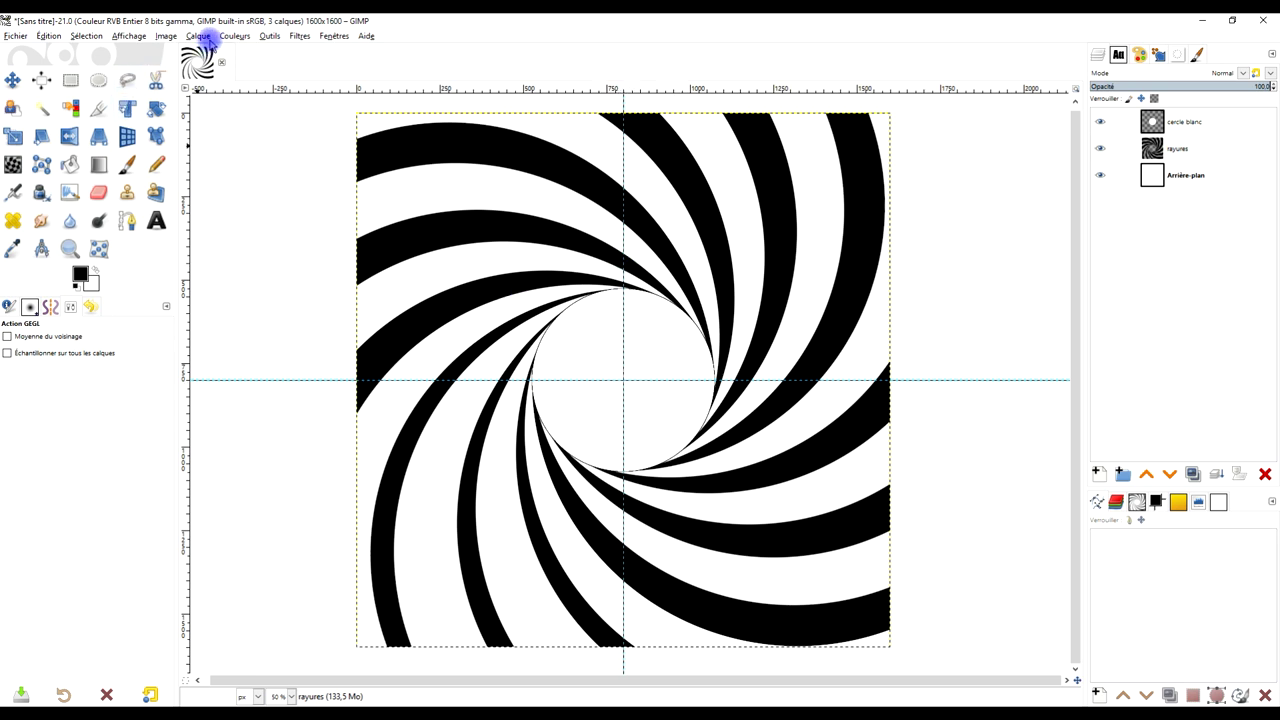
- Remove all guides, then toggle the rayures and cercle blanc layers' visibility to check them
click(168, 35)
mouse_move(181, 305)
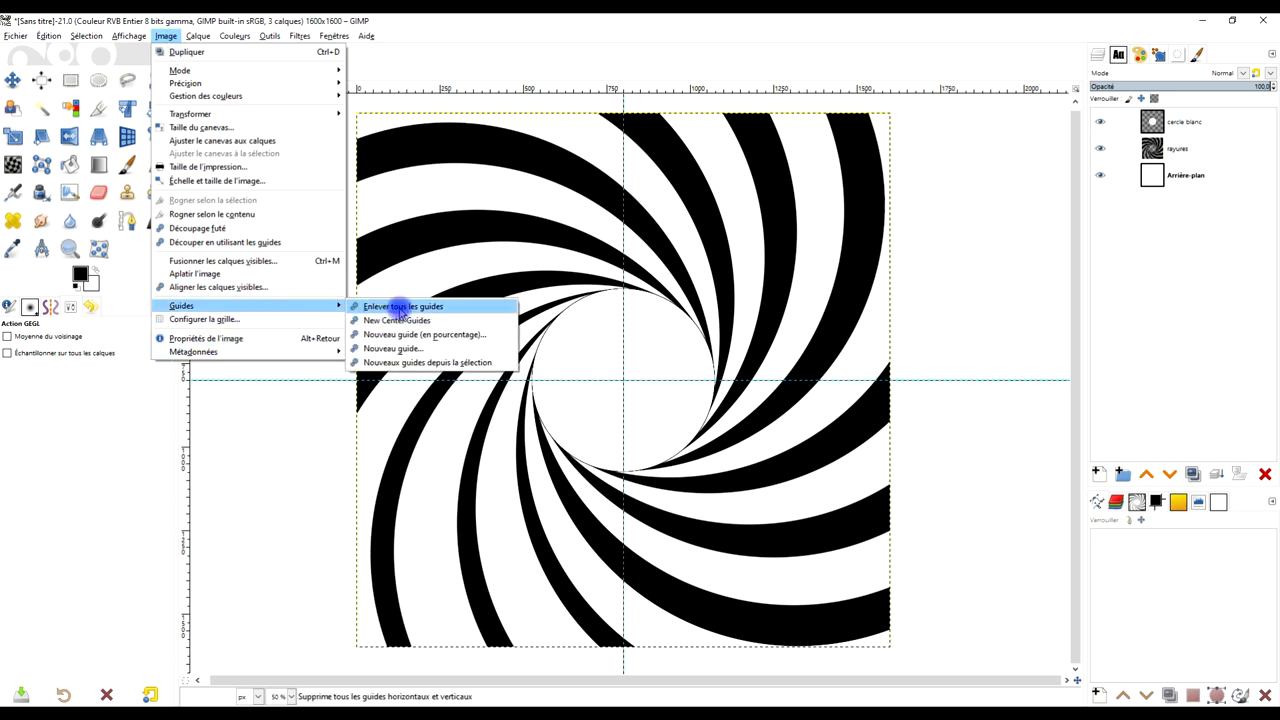
click(390, 306)
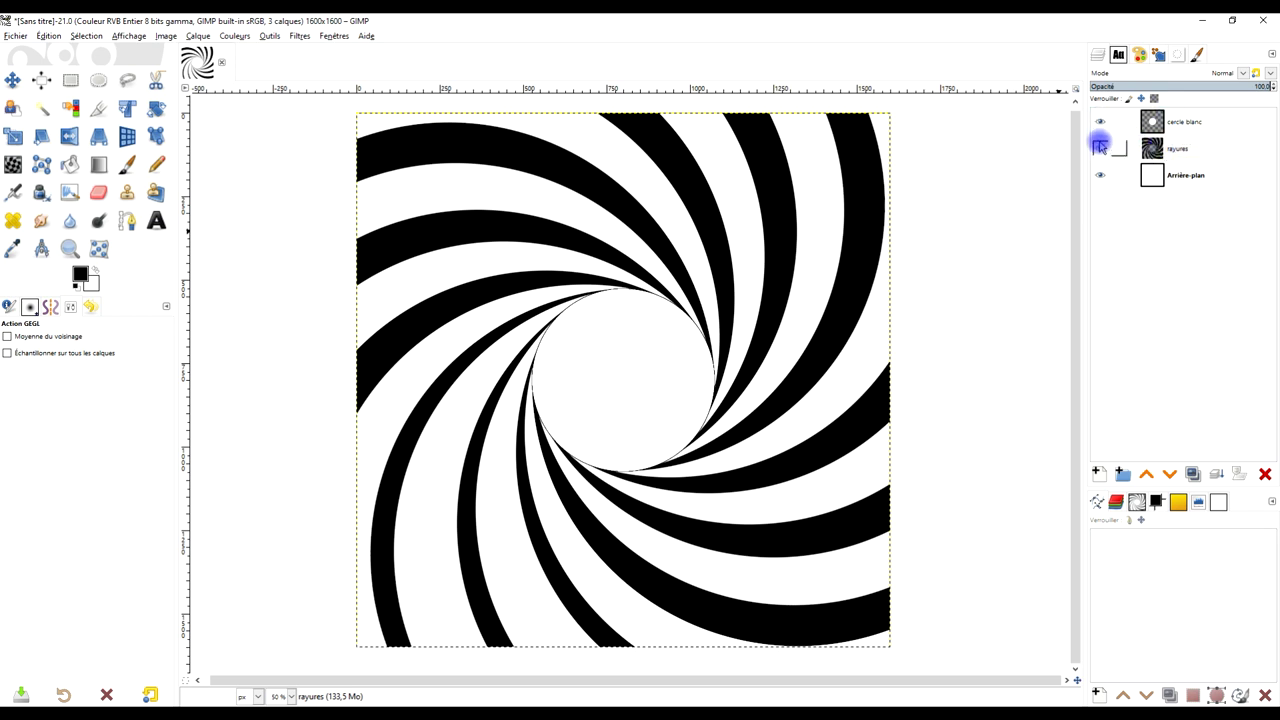
click(1100, 148)
click(1100, 122)
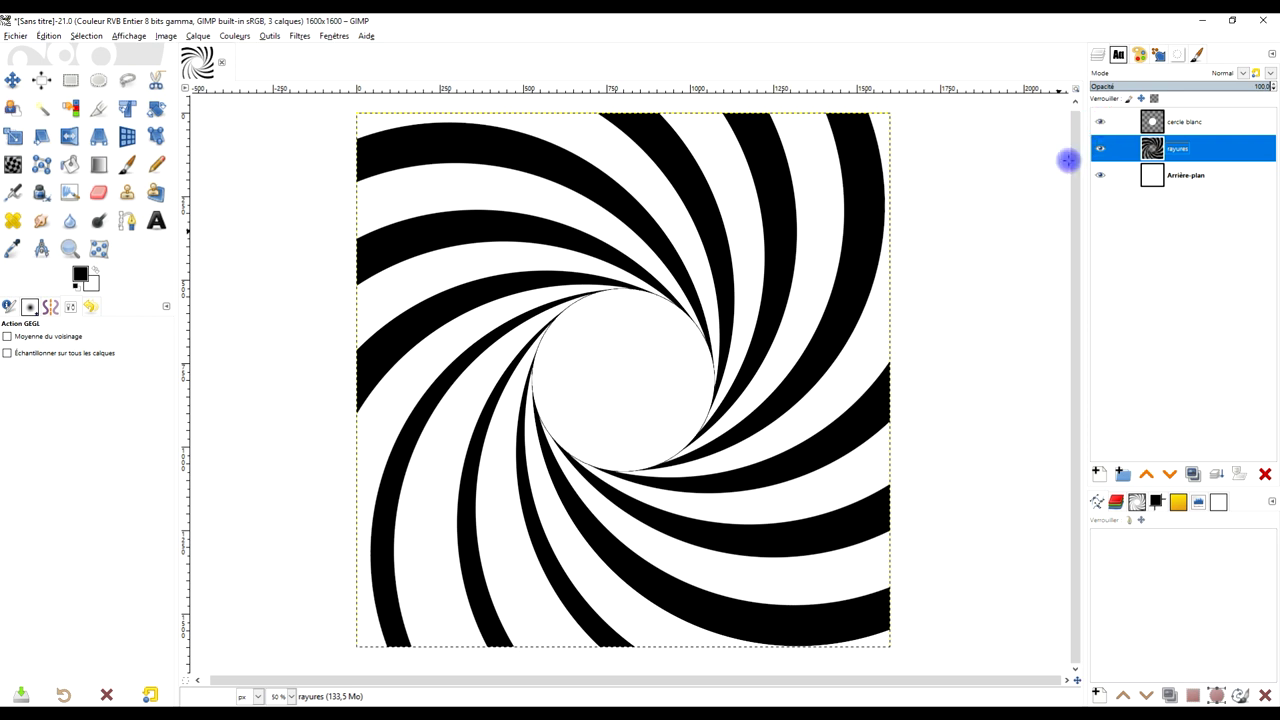
click(641, 208)
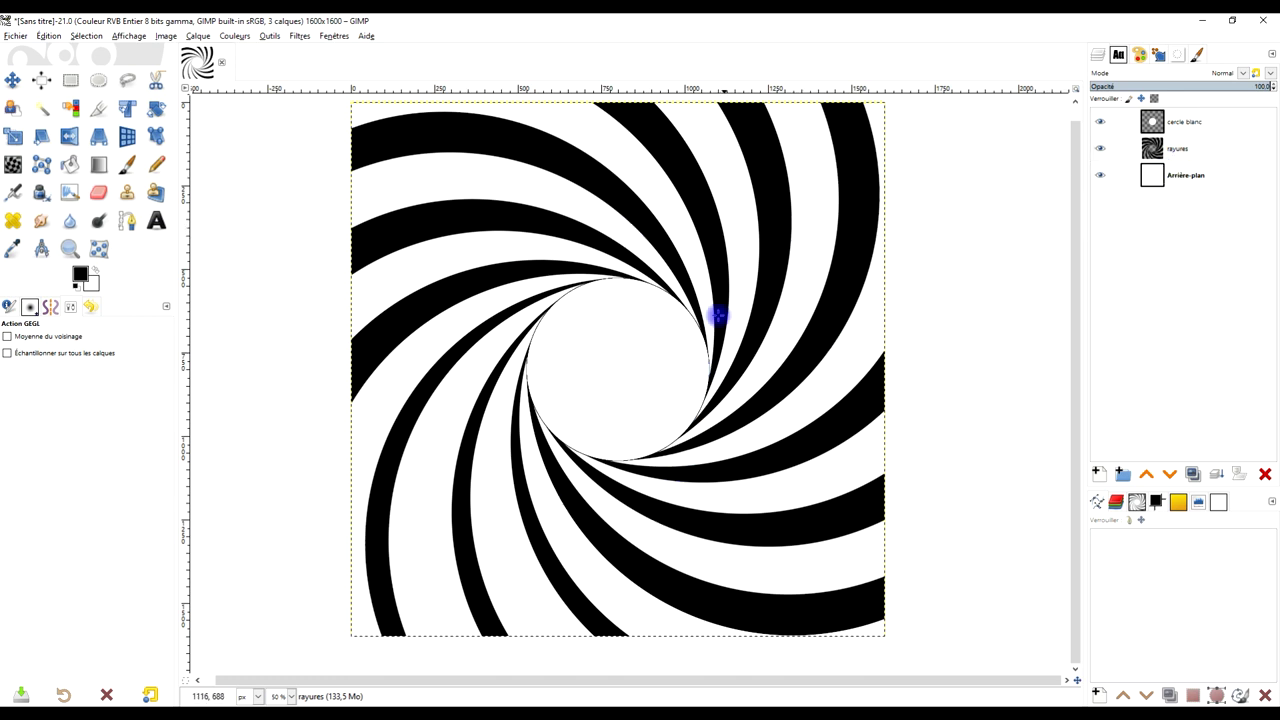
- Select the white circle's shape from cercle blanc and add a transparent layer named 'bords'
right_click(1153, 125)
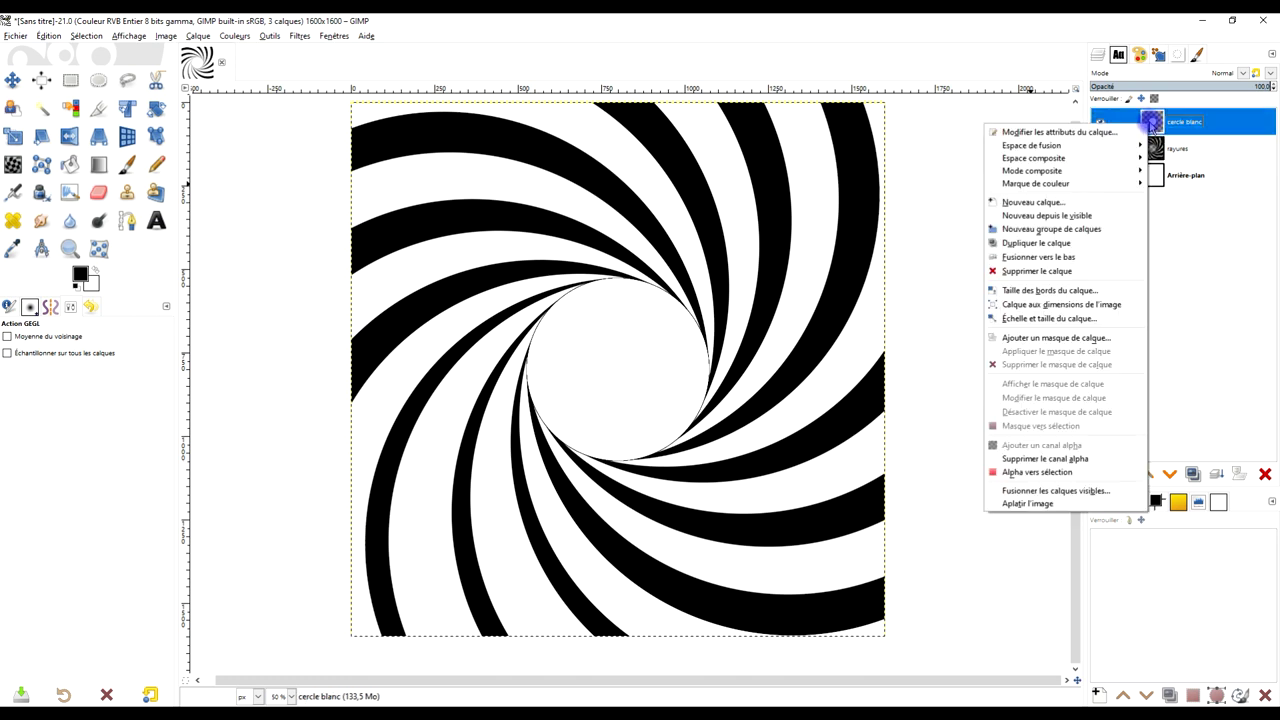
click(1036, 474)
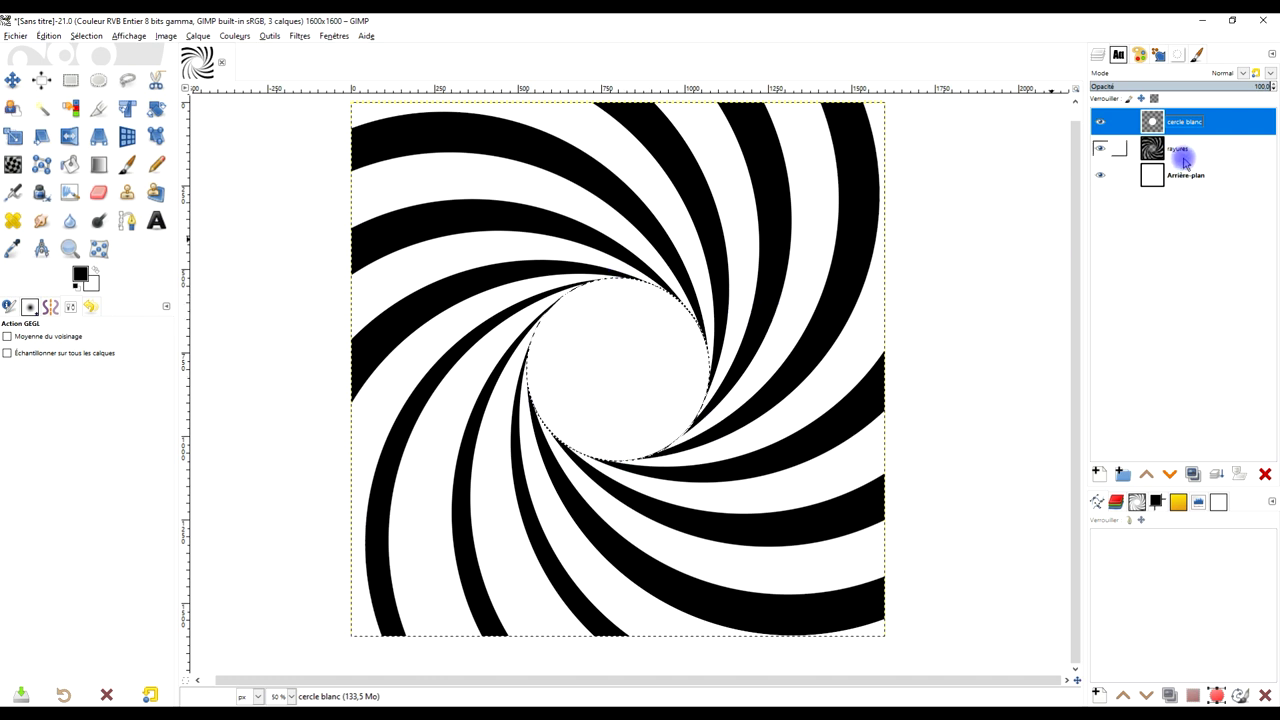
click(1097, 473)
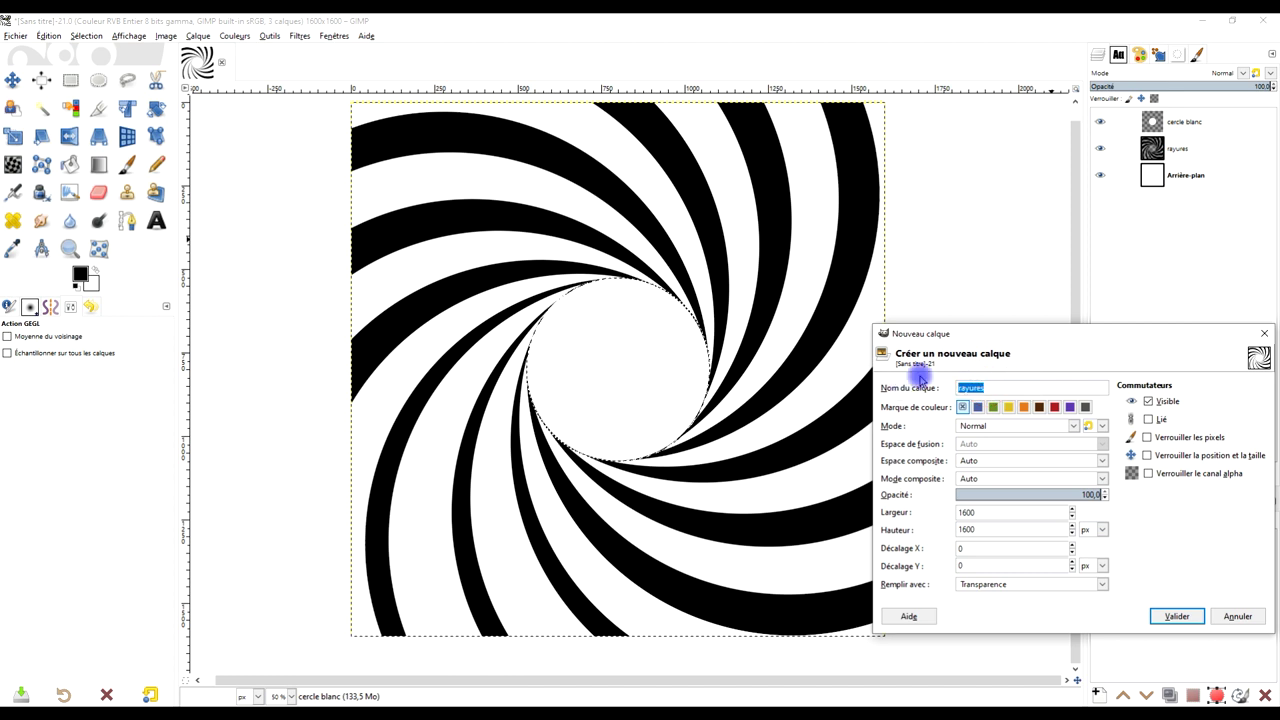
text(bords)
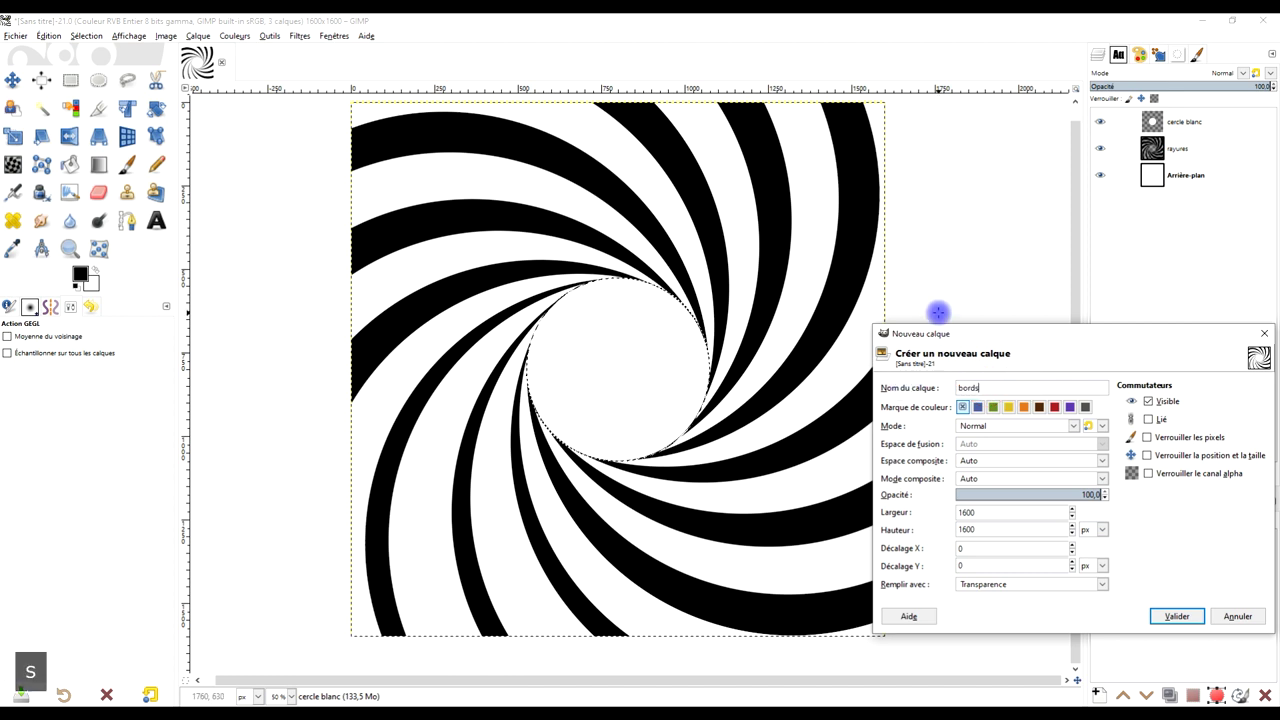
click(1177, 616)
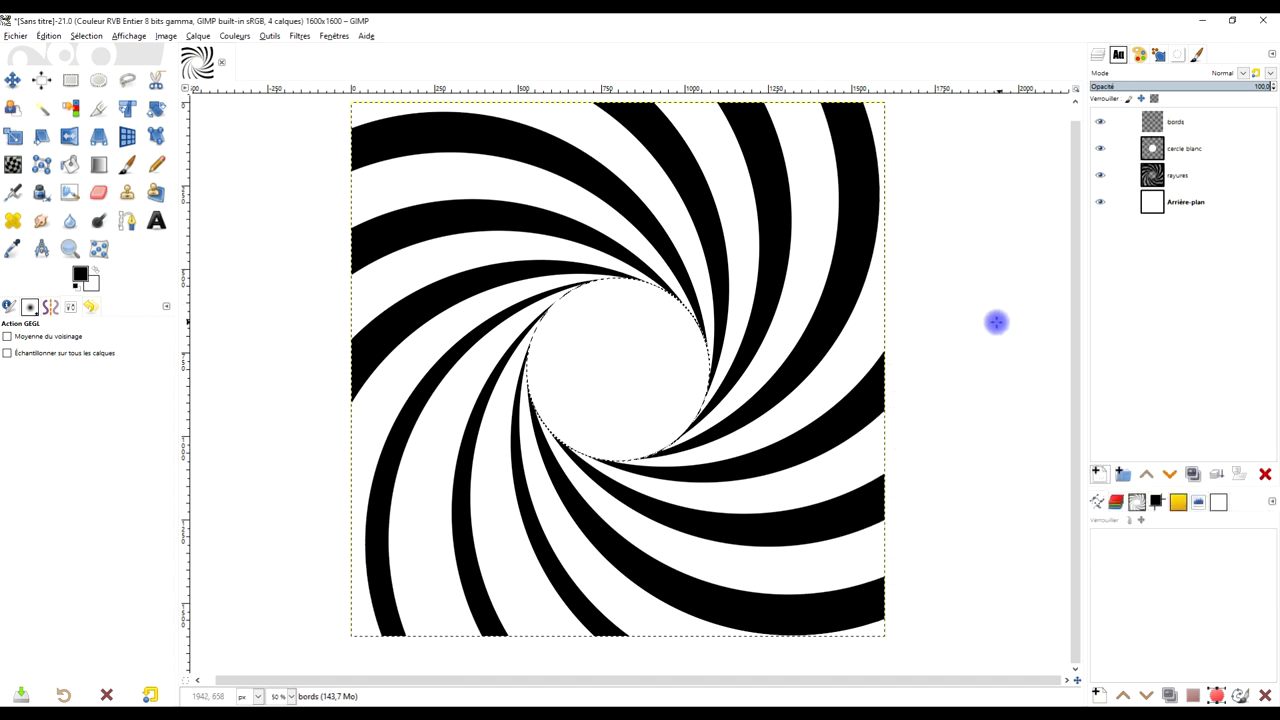
scroll(985, 312, down, 1)
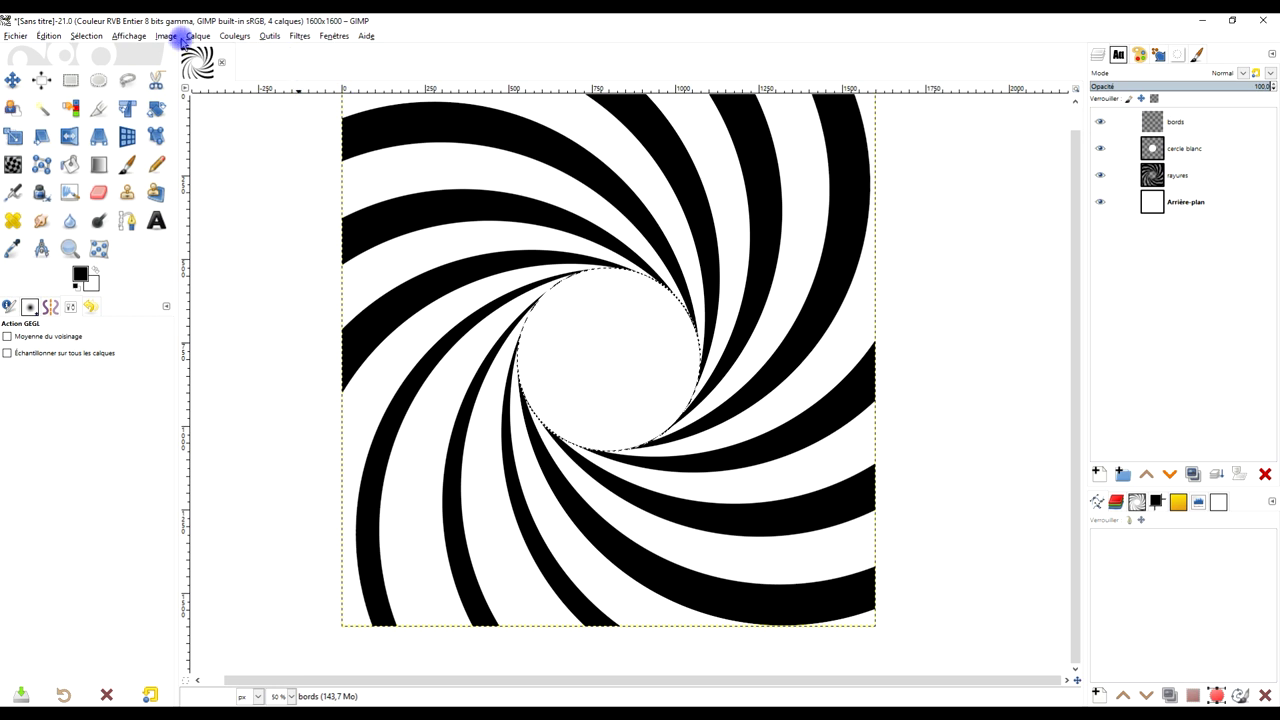
- Stroke the circle selection onto bords, then hide the cercle blanc and rayures layers
click(50, 36)
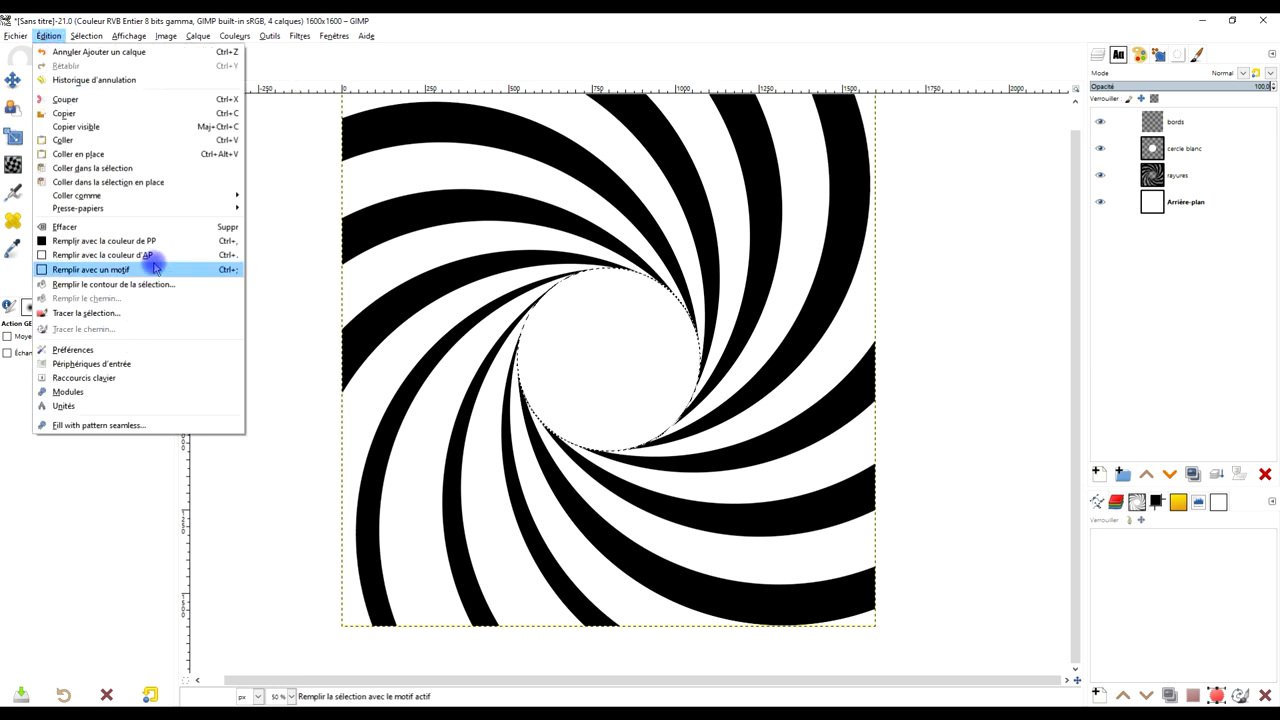
click(140, 320)
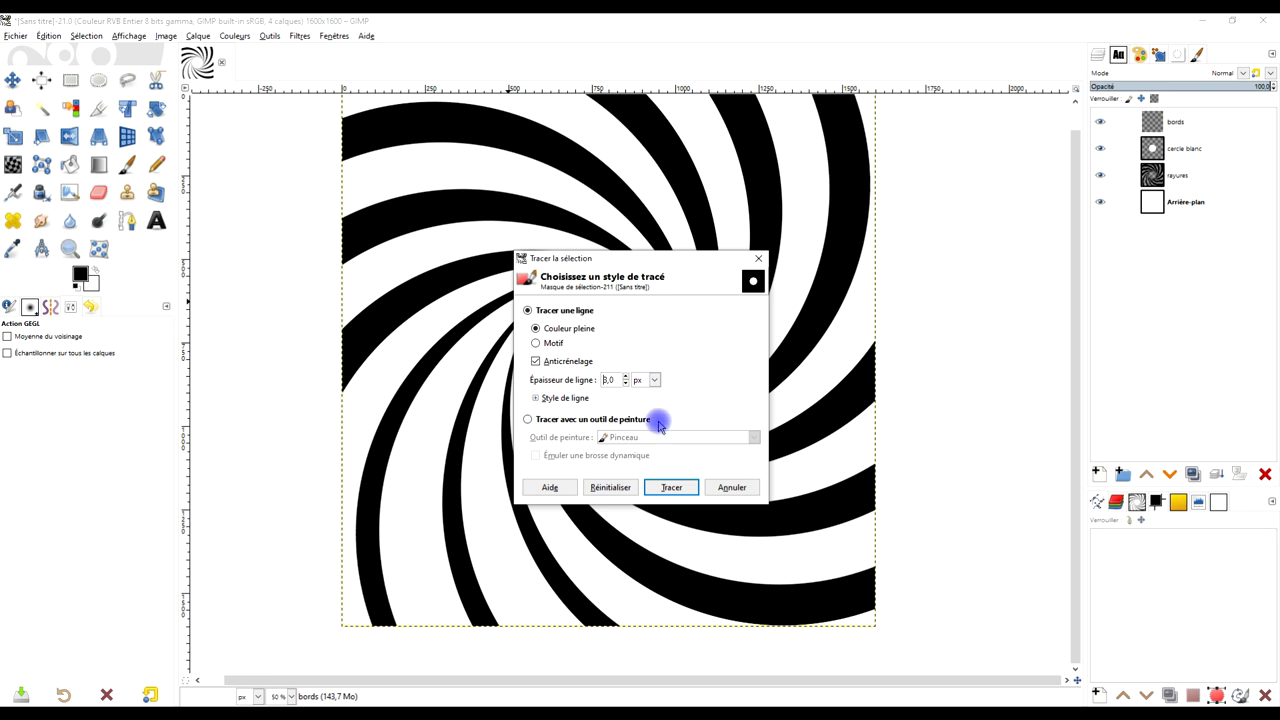
click(673, 489)
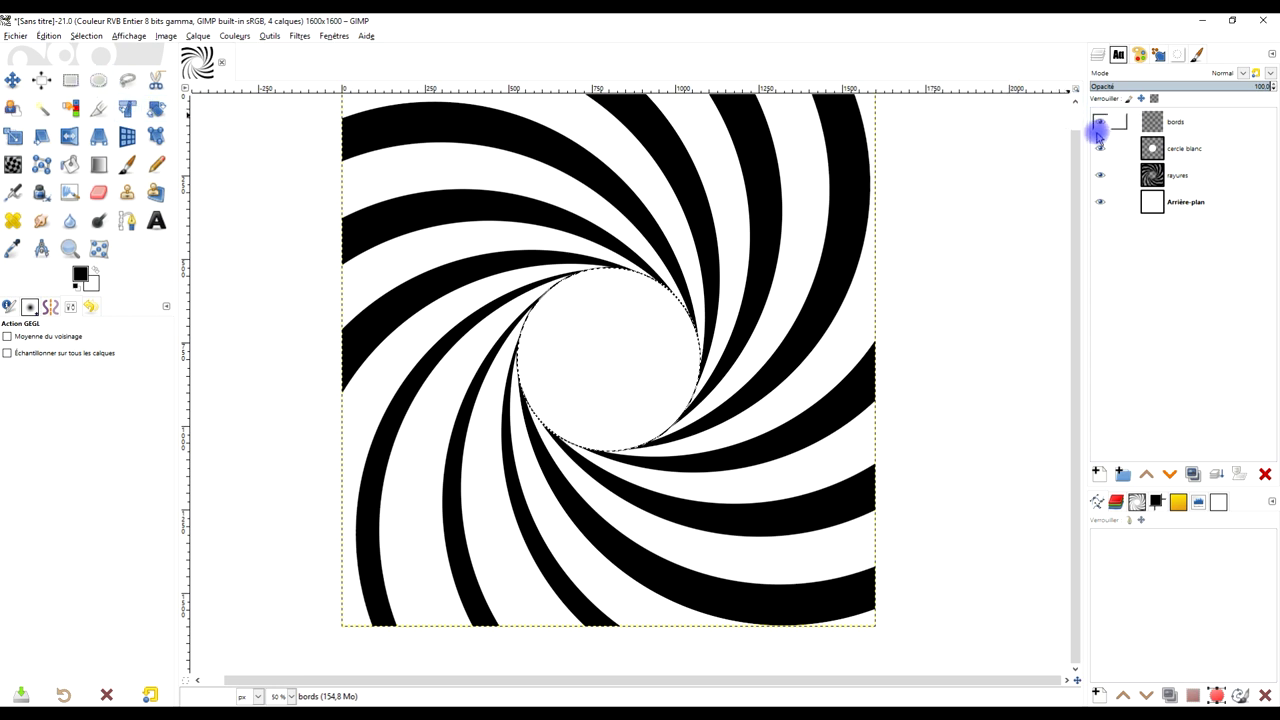
drag(1100, 122, 1100, 177)
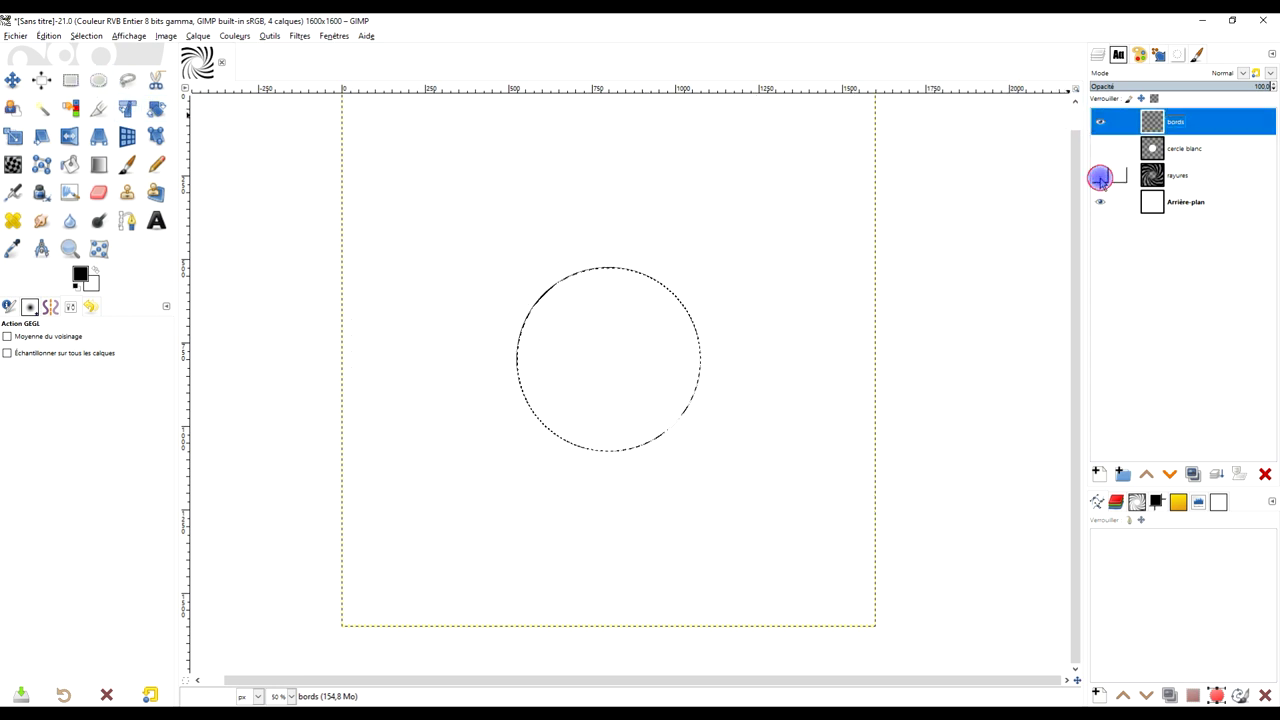
- Clear the selection, crop bords to its ring, and show cercle blanc and rayures again
click(86, 36)
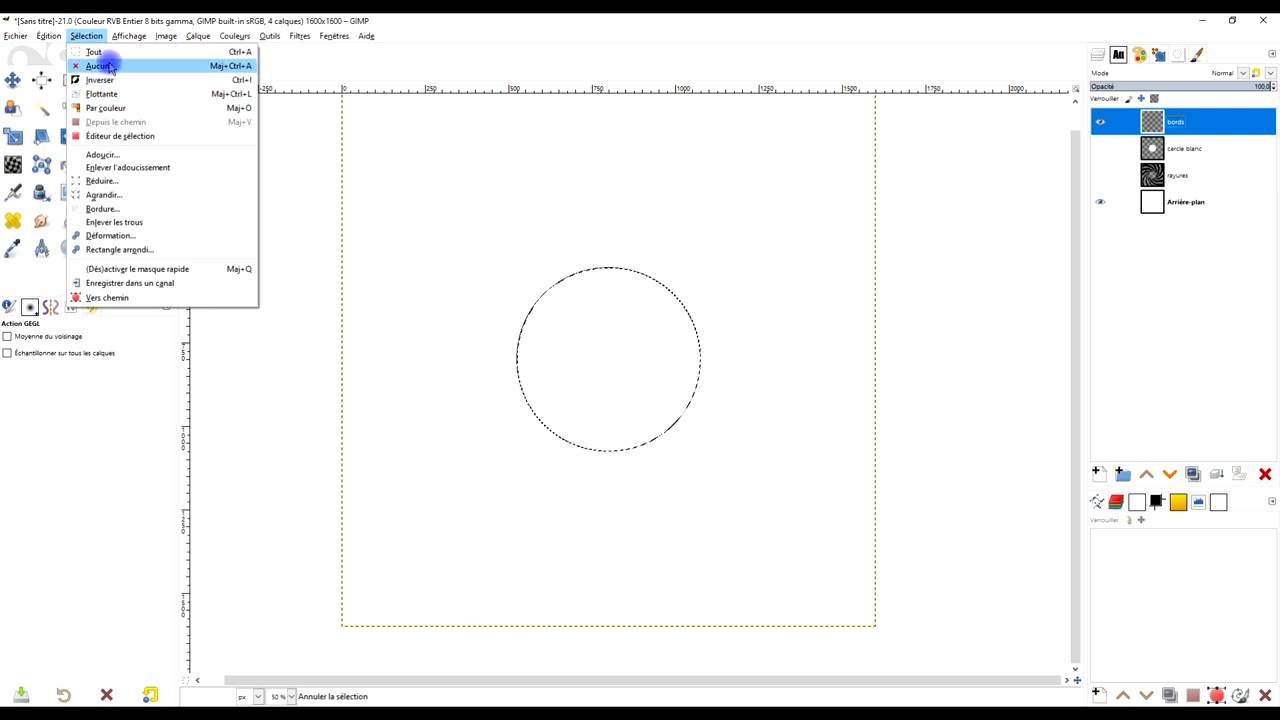
click(99, 65)
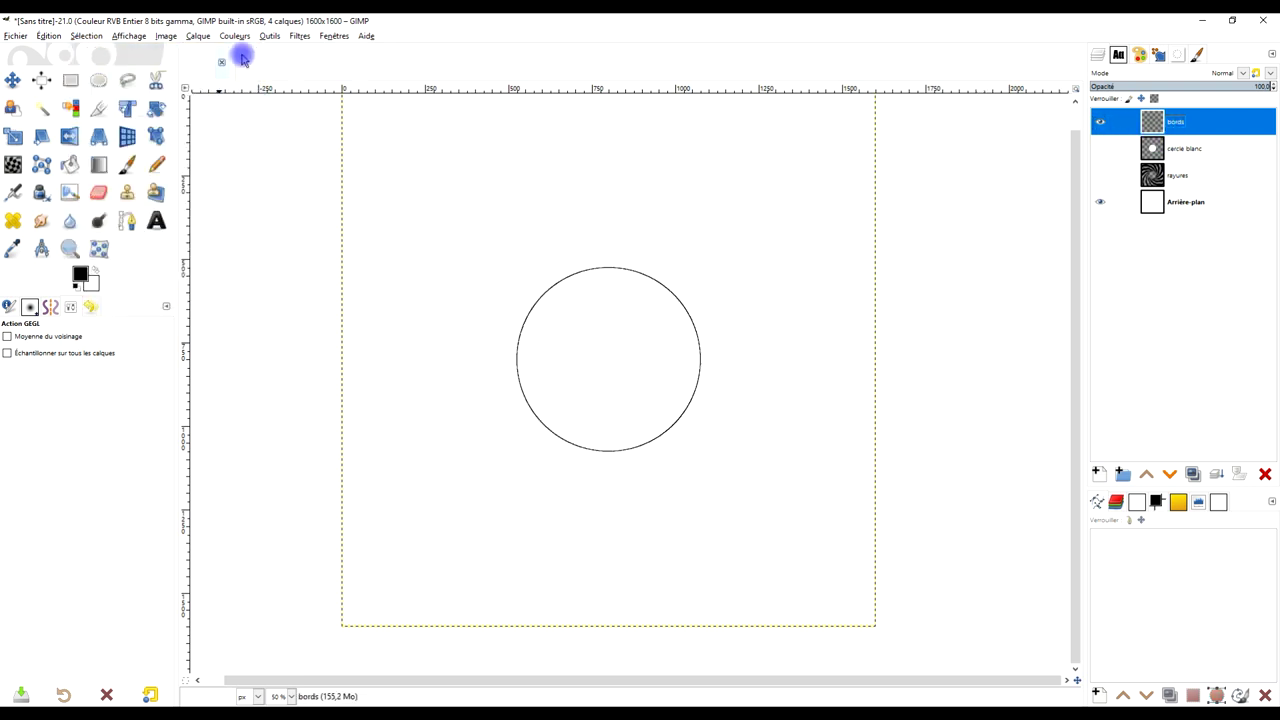
click(200, 37)
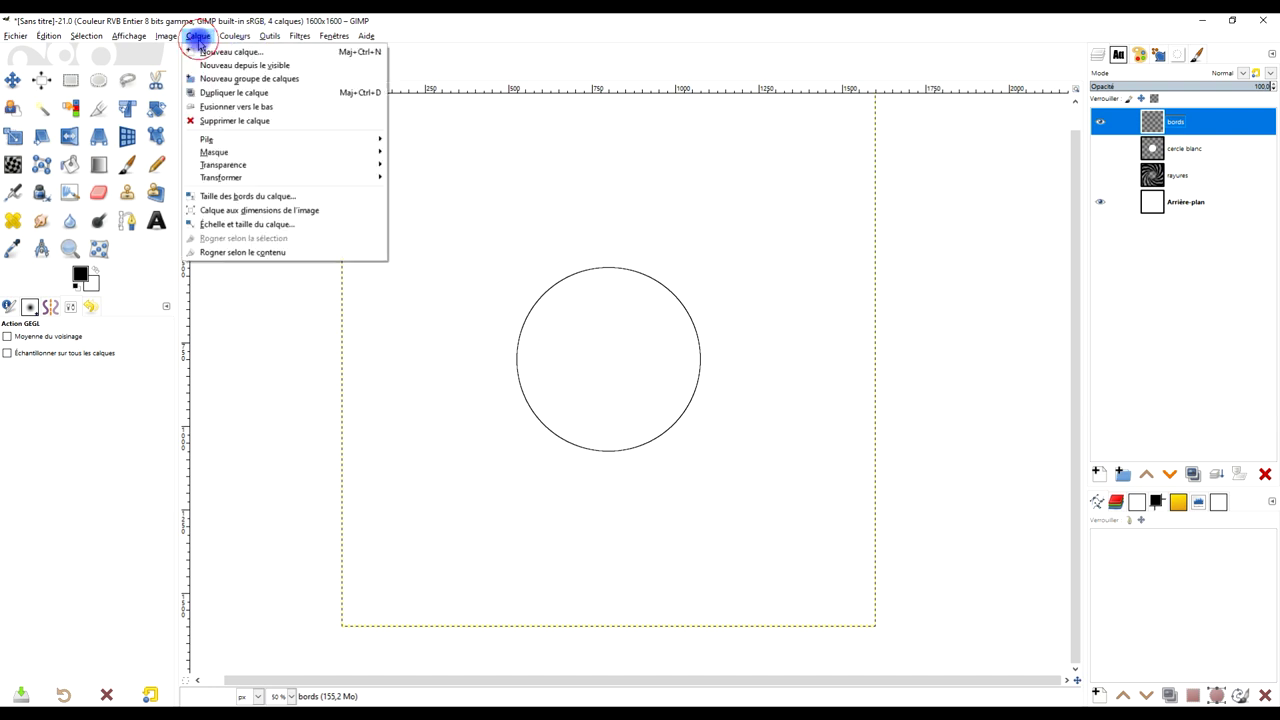
click(240, 252)
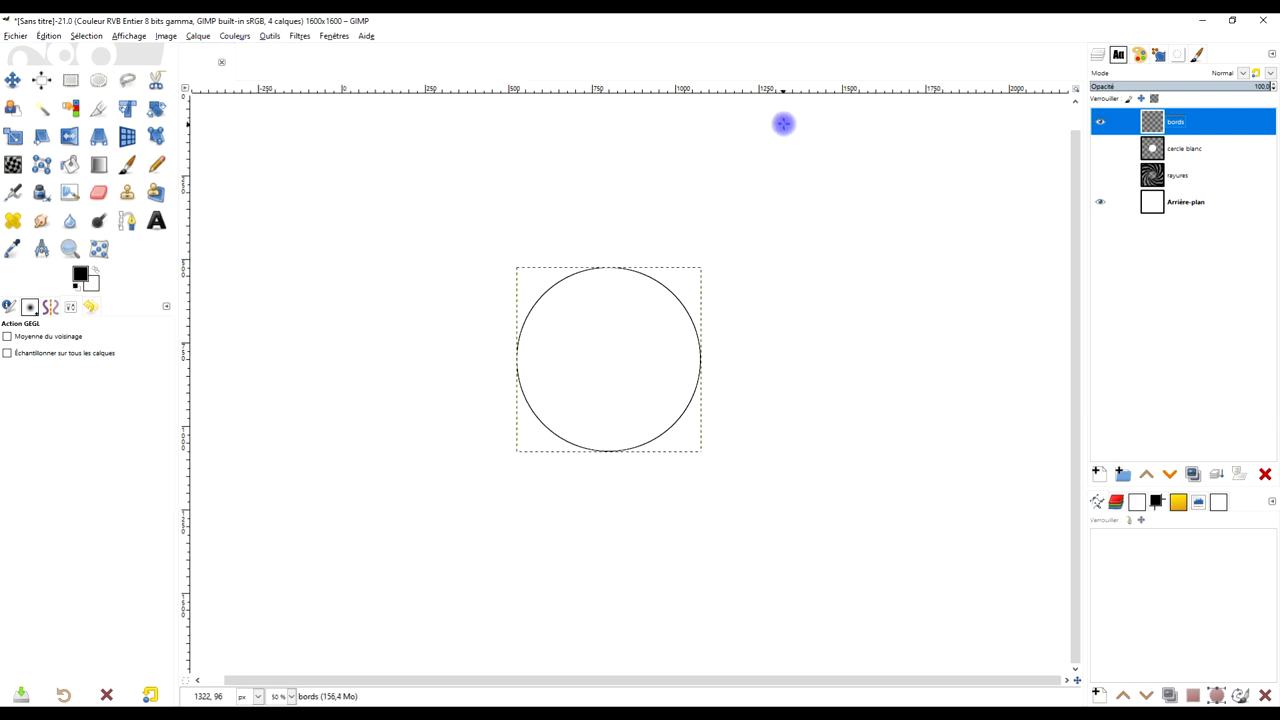
click(1100, 148)
click(1100, 175)
click(1195, 122)
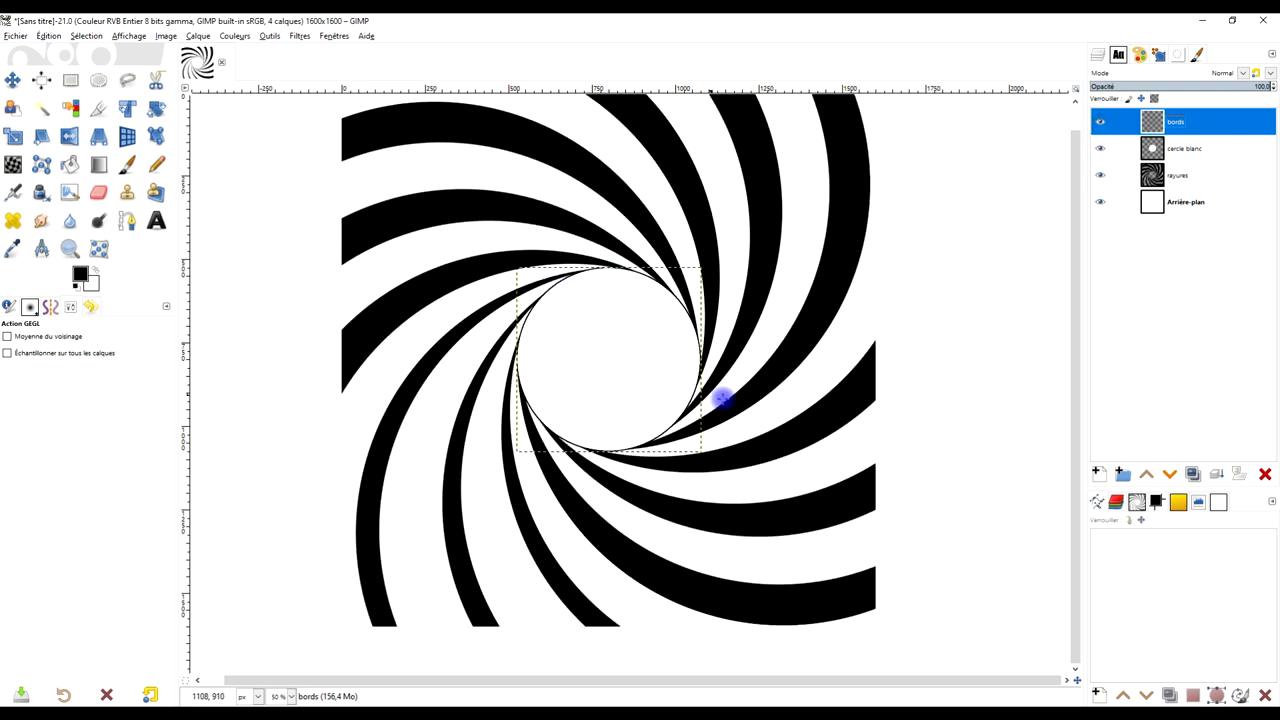
- Recursively transform the bords ring, enlarging the frame so it repeats as wider concentric circles
click(294, 37)
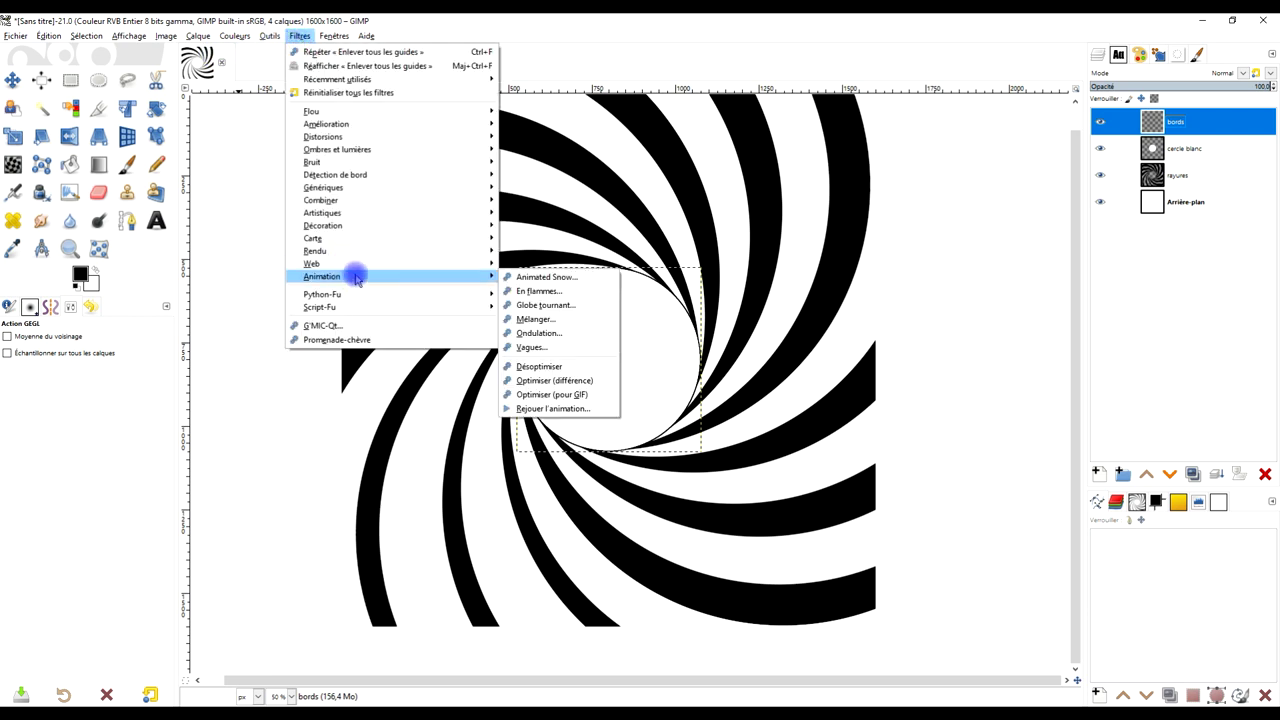
mouse_move(313, 238)
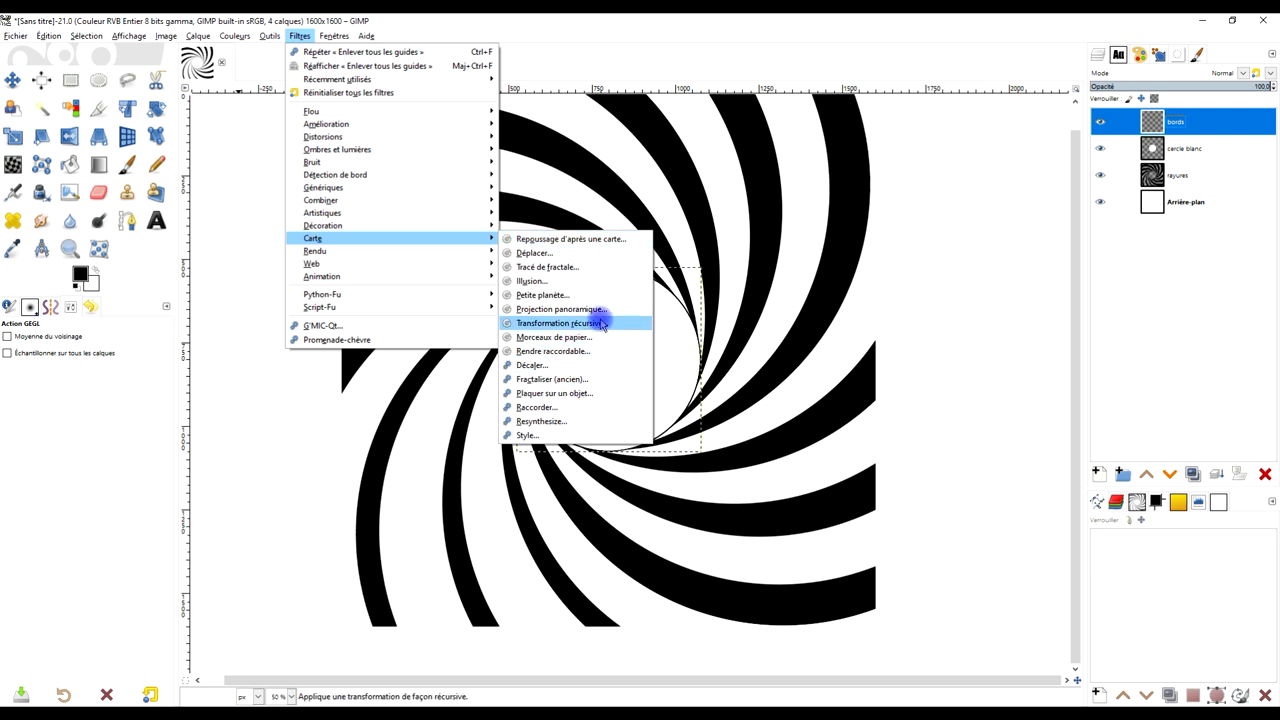
click(601, 326)
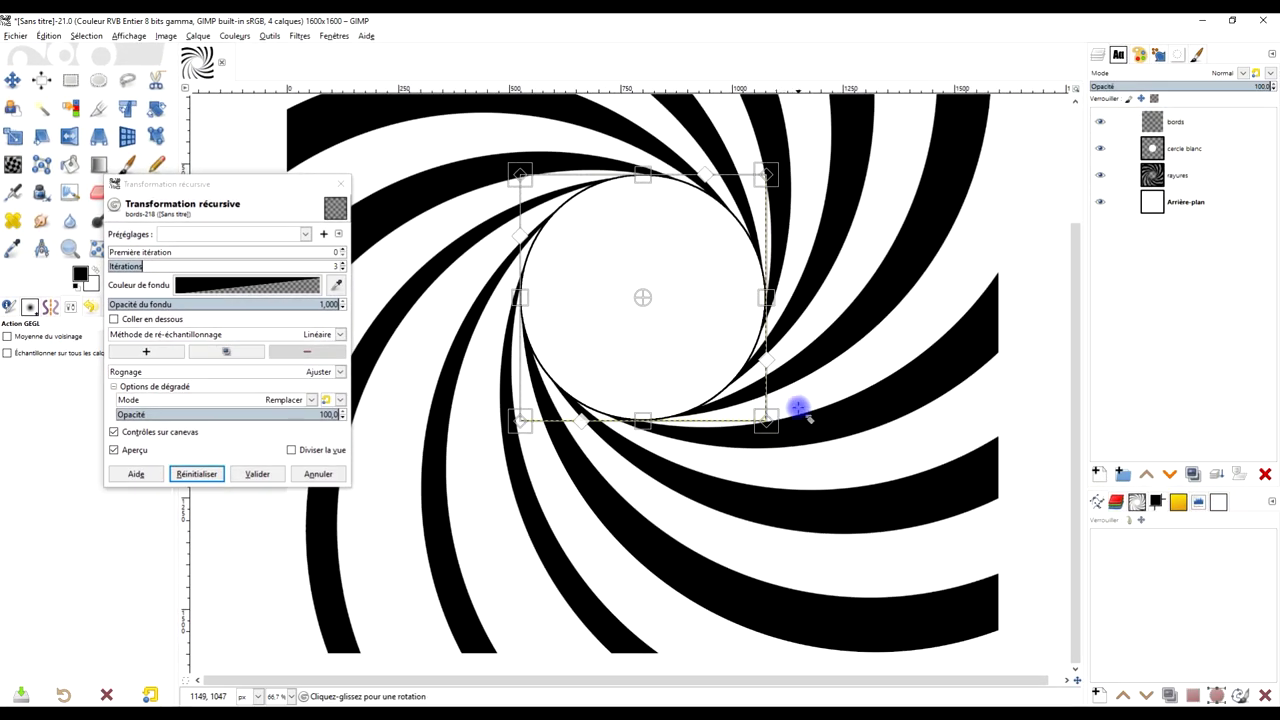
scroll(800, 407, down, 1)
drag(815, 402, 773, 425)
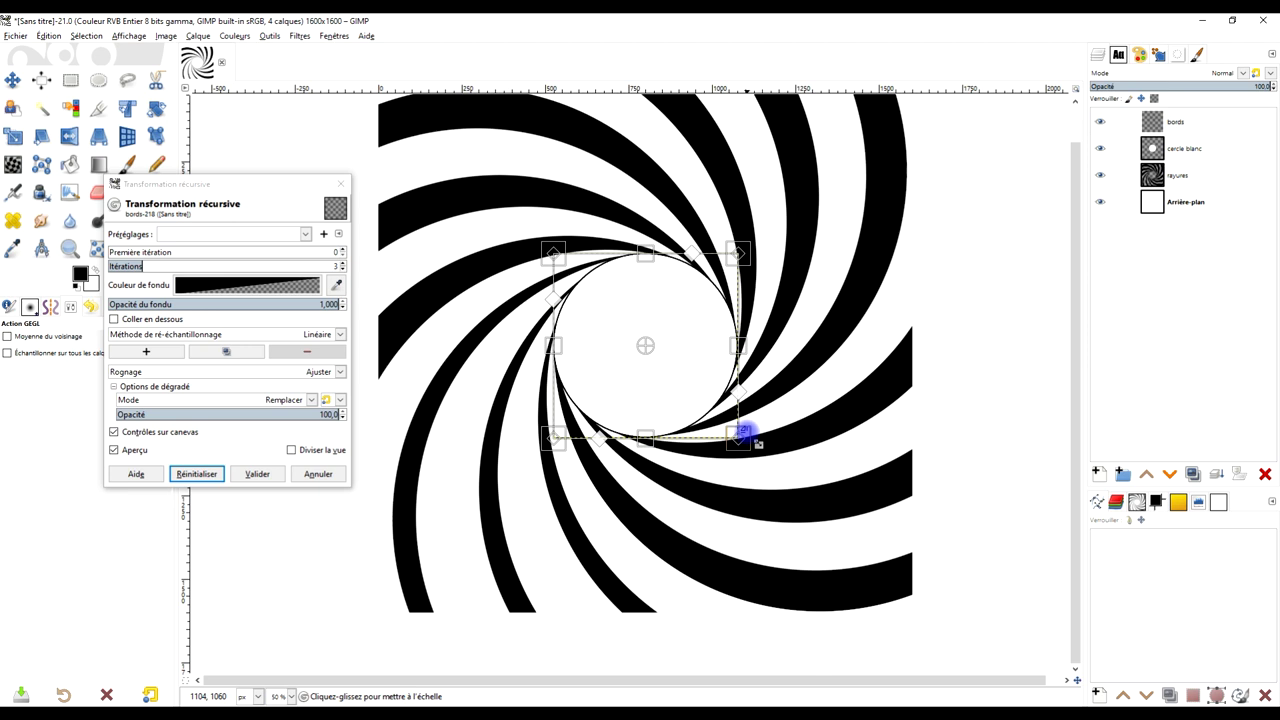
drag(742, 435, 775, 466)
drag(800, 535, 861, 600)
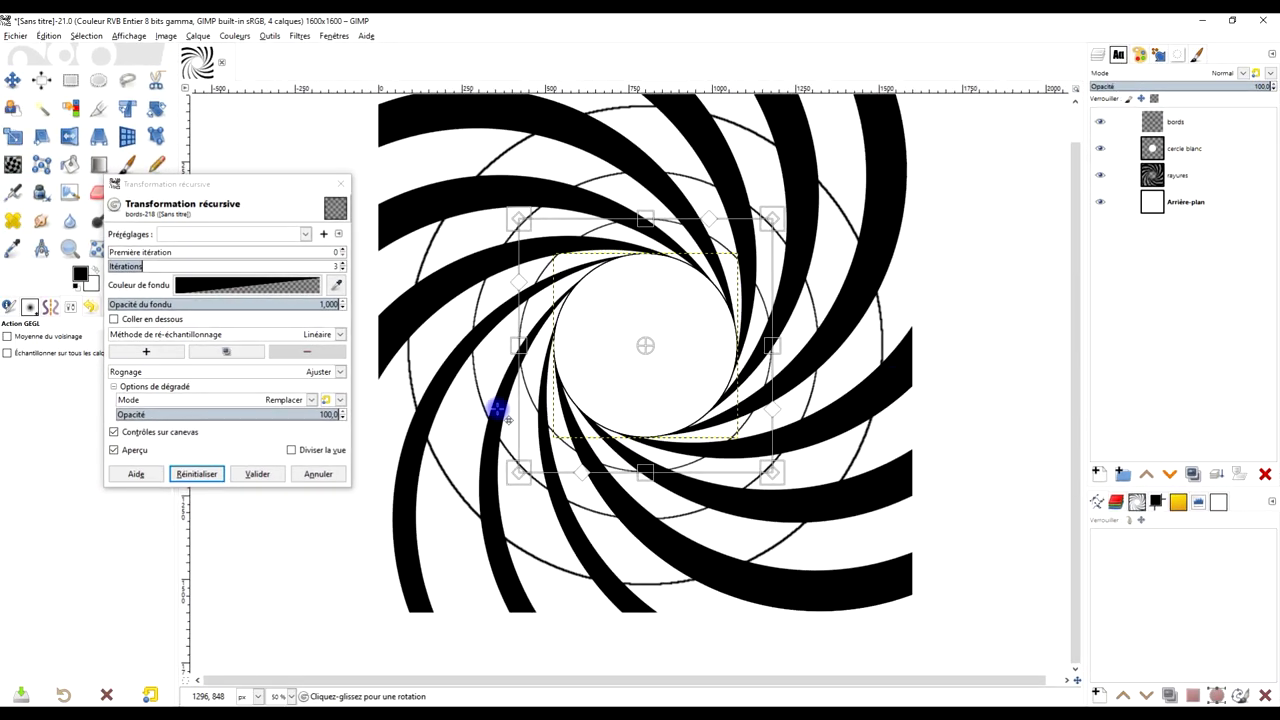
click(257, 474)
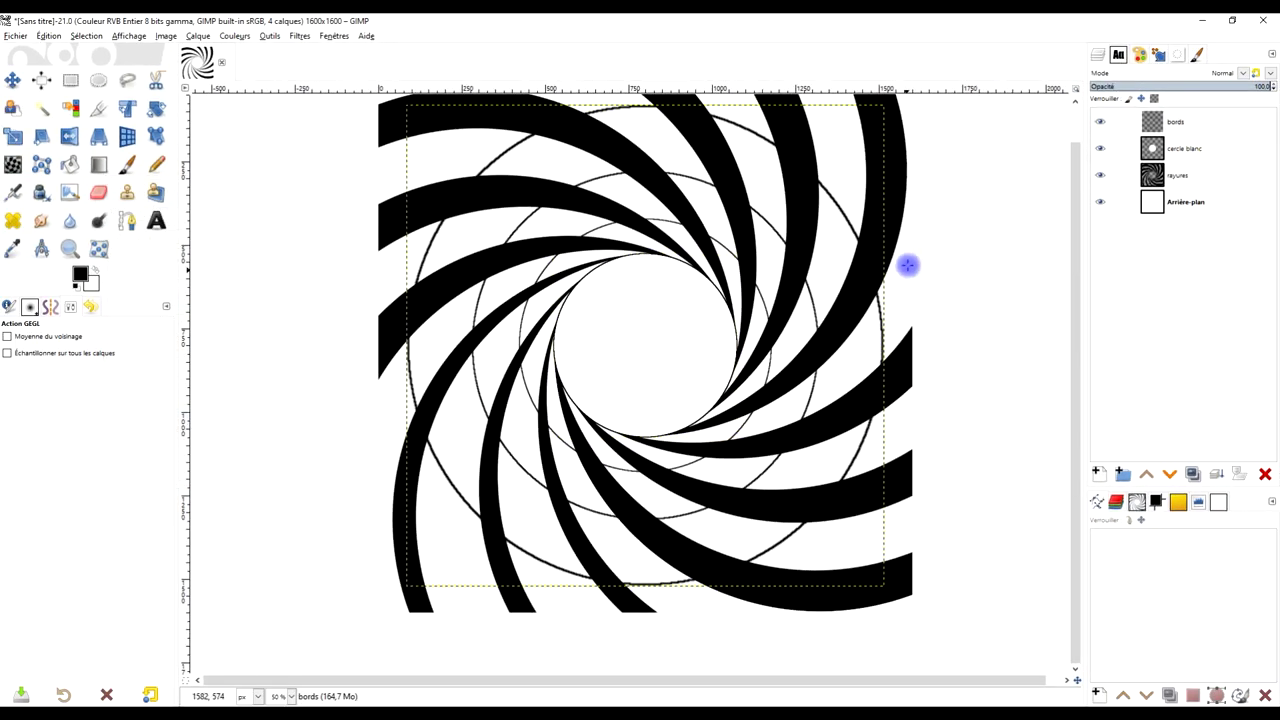
ctrl+scroll(907, 265, down, 2)
- Resize the bords rings layer to the full image size
ctrl+scroll(860, 280, up, 1)
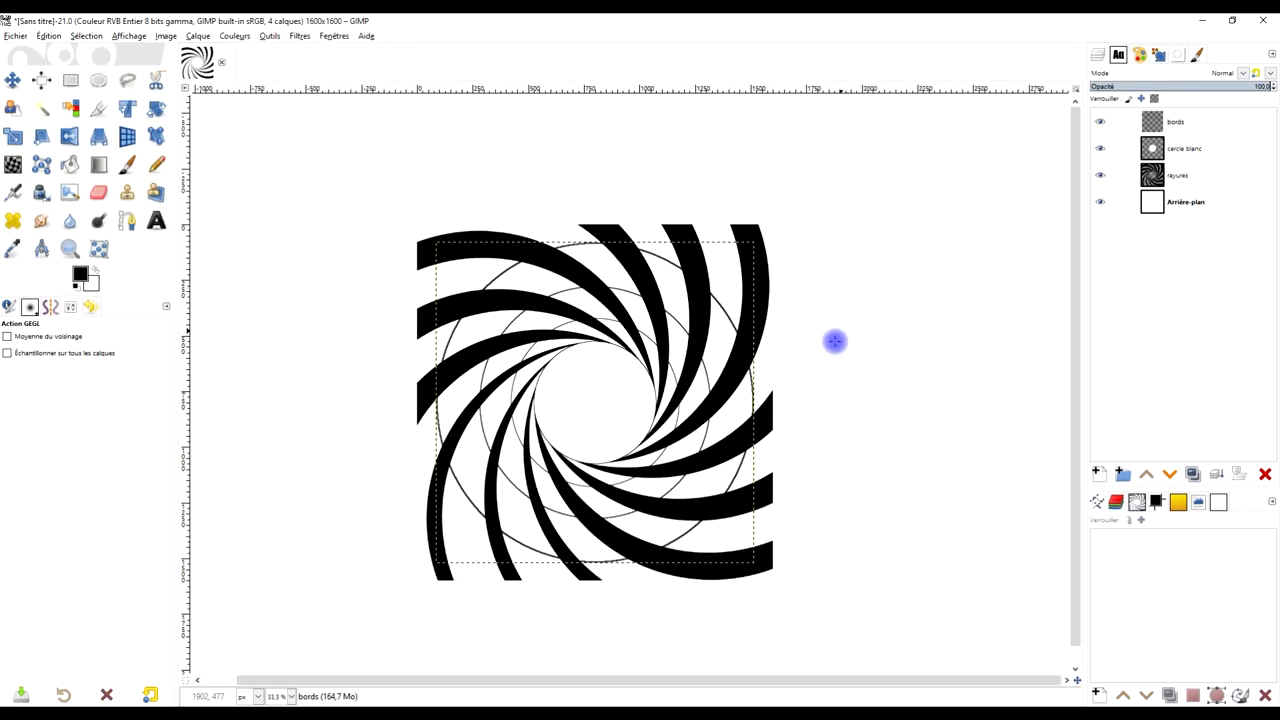
scroll(834, 335, down, 1)
ctrl+scroll(834, 320, up, 1)
drag(828, 327, 897, 323)
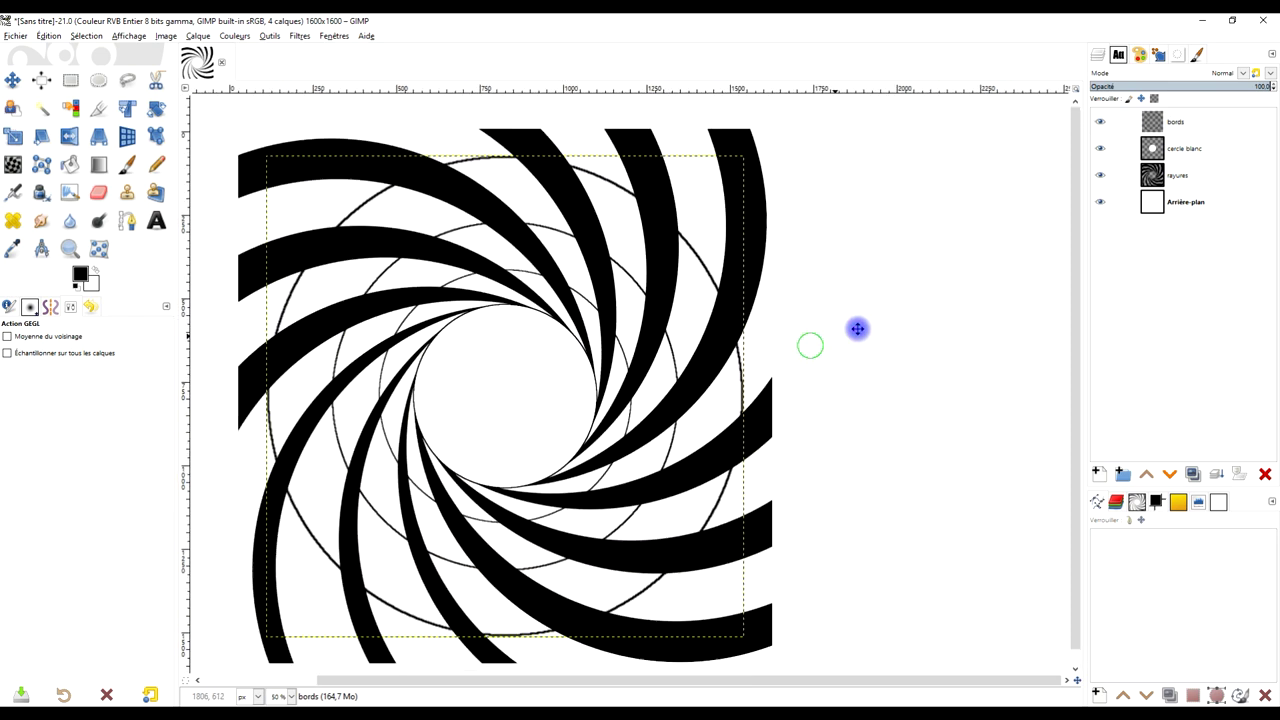
right_click(1156, 122)
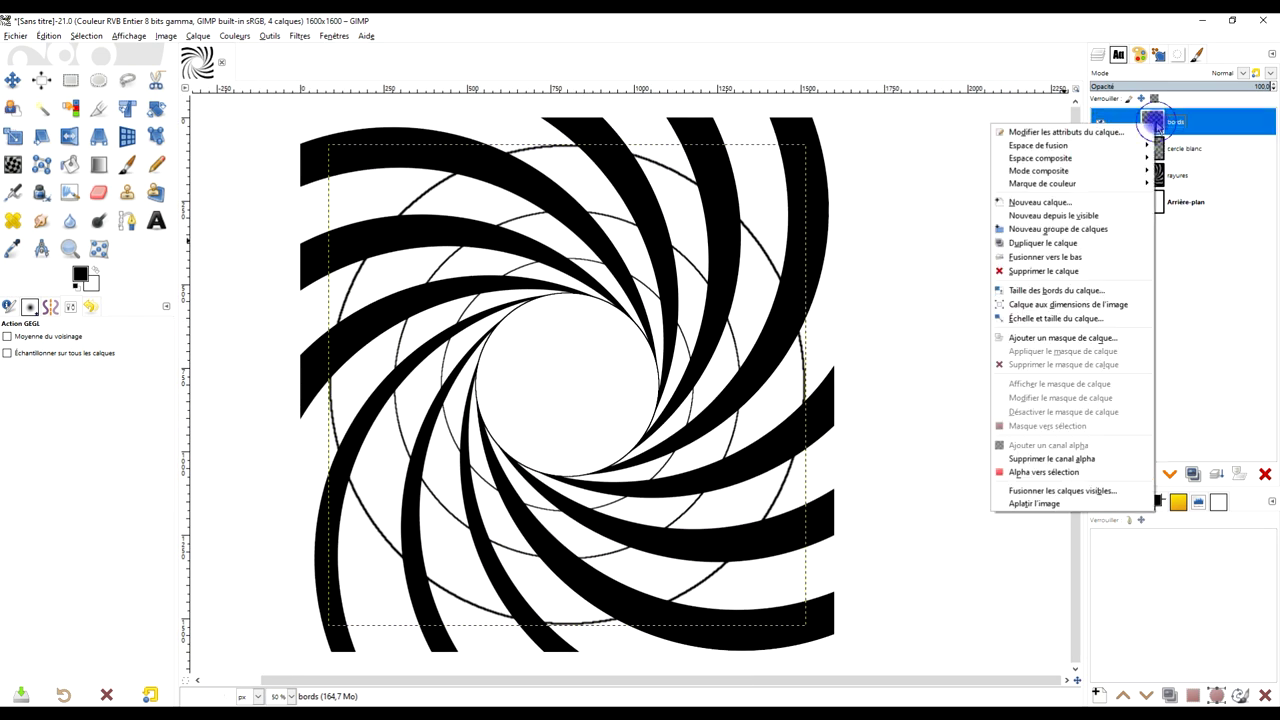
click(1110, 308)
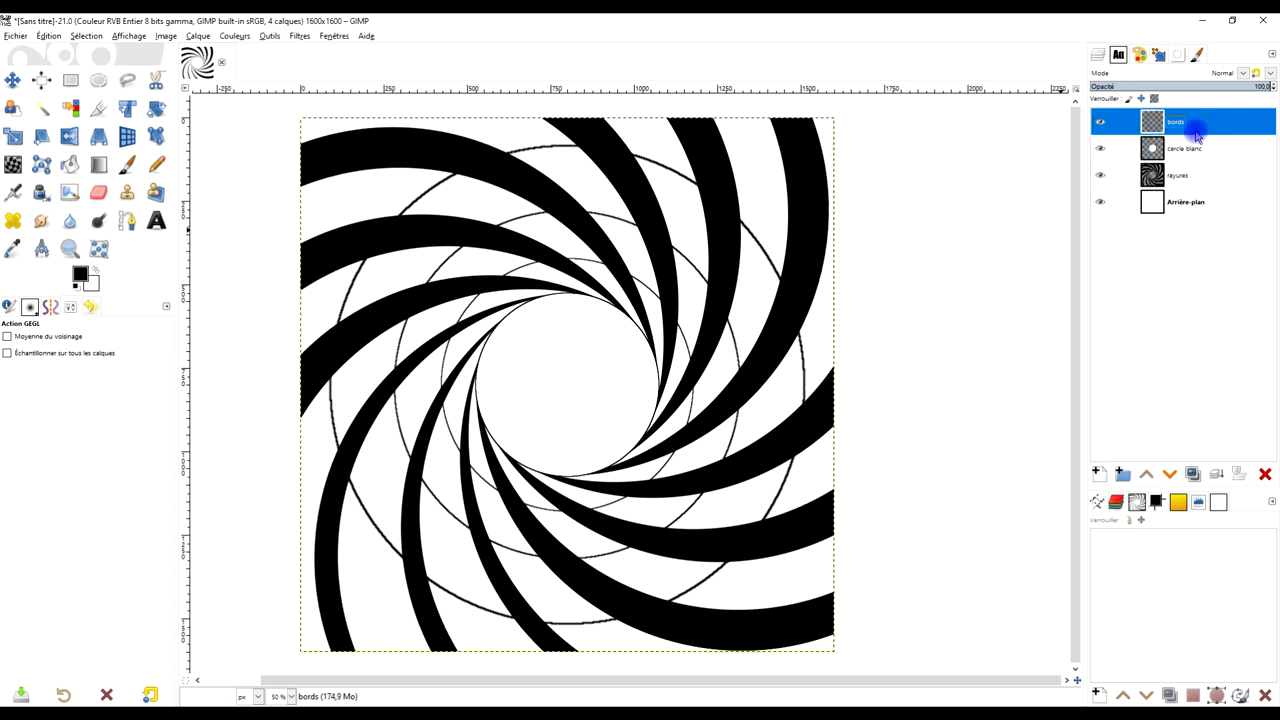
- Add a new transparent layer named 'flou focus' at the top of the stack
click(1100, 473)
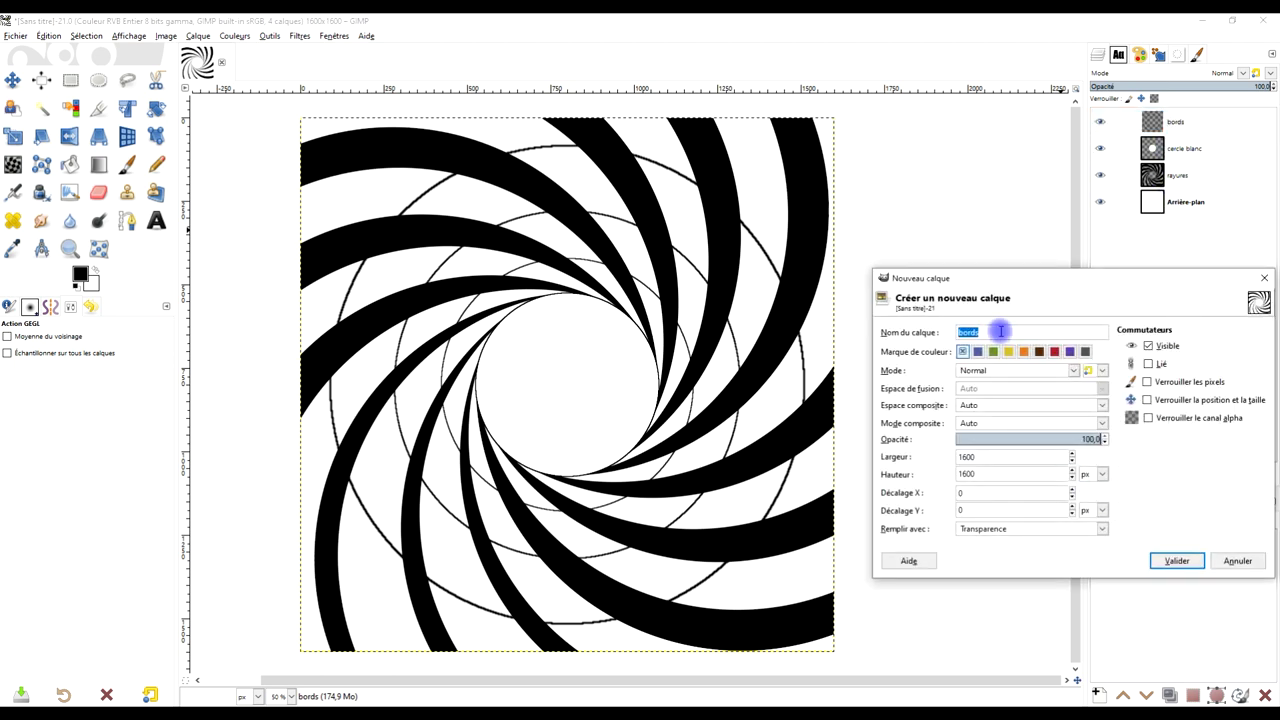
text(flou focus)
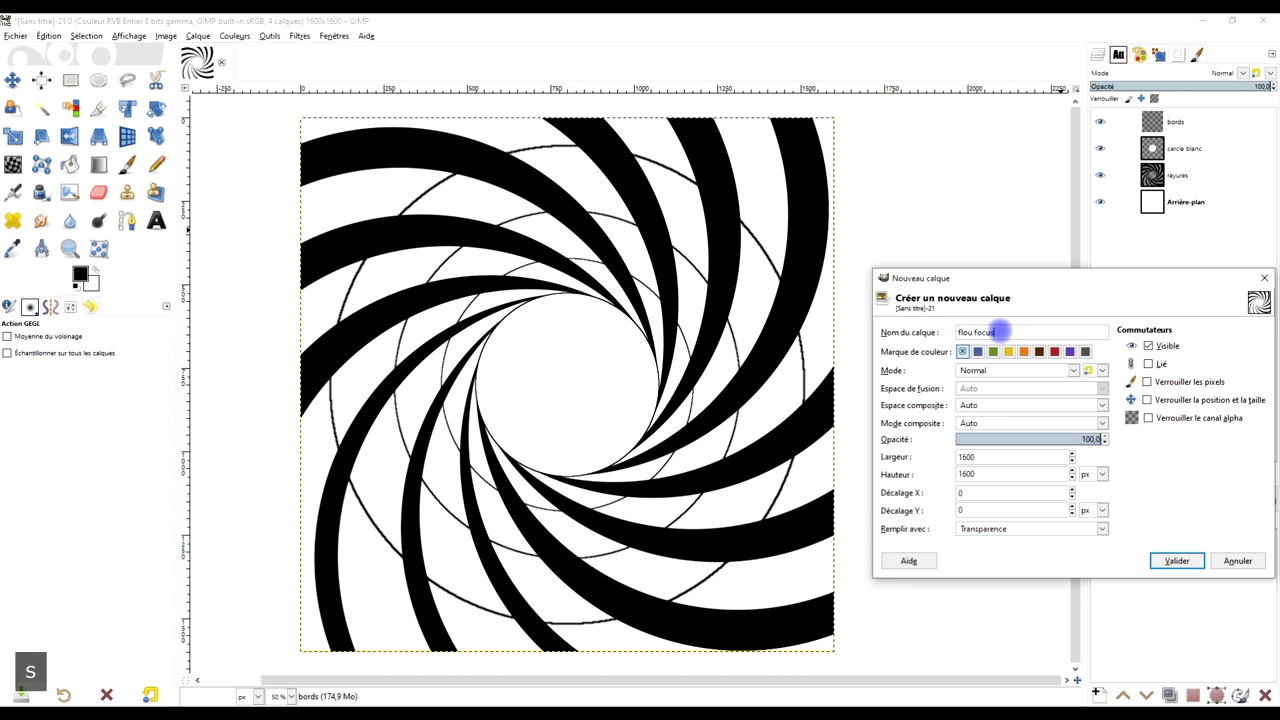
click(1172, 560)
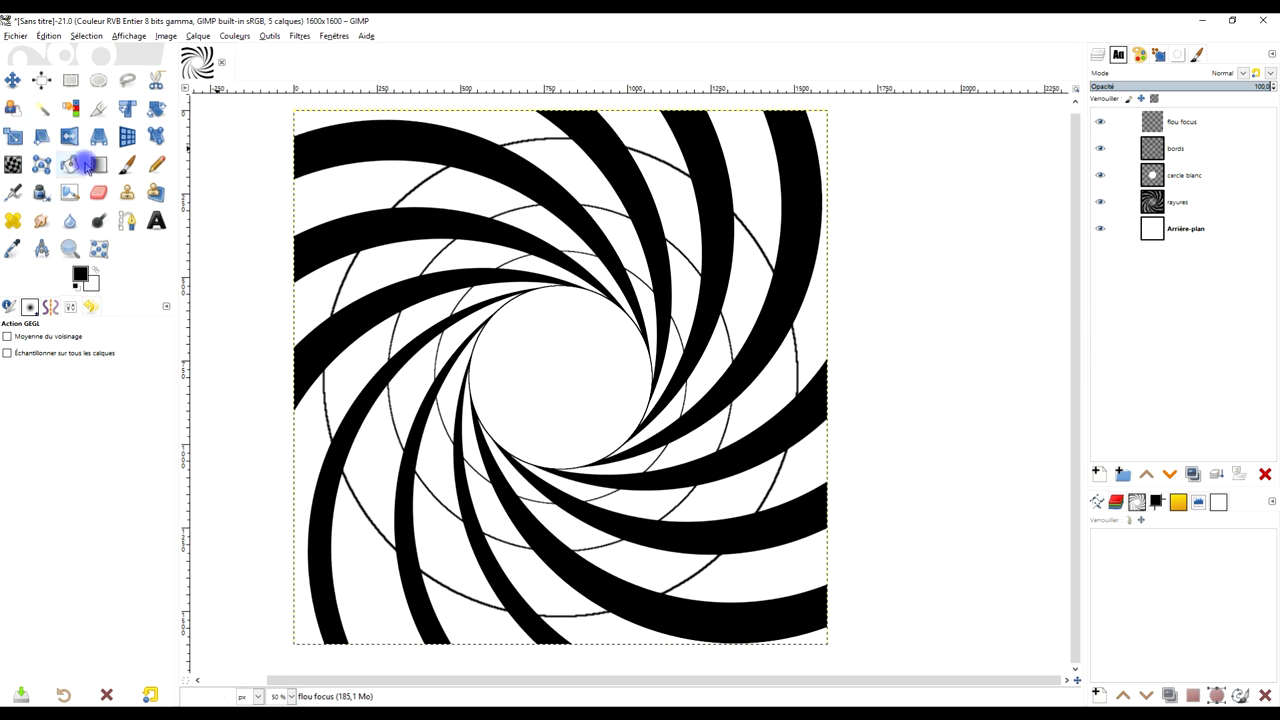
- Paint black along the image edges on the flou focus layer with the 2. Hardness 075 brush
click(127, 164)
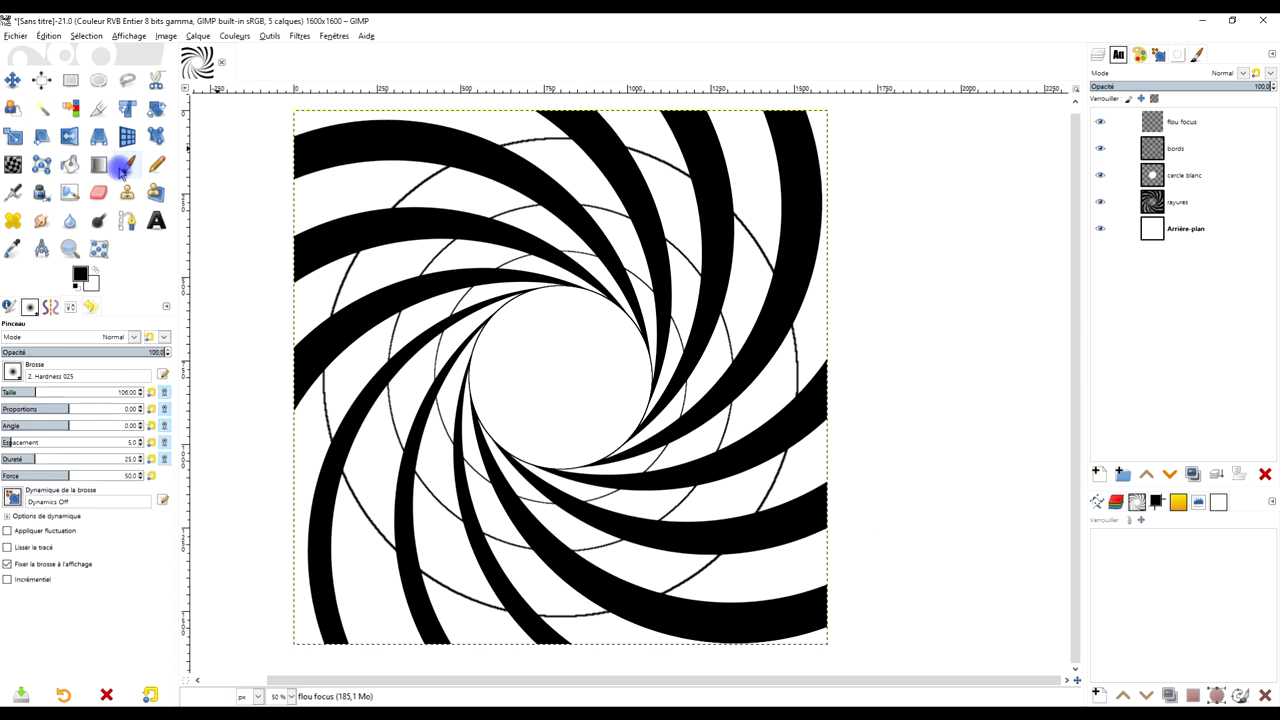
click(13, 372)
click(50, 412)
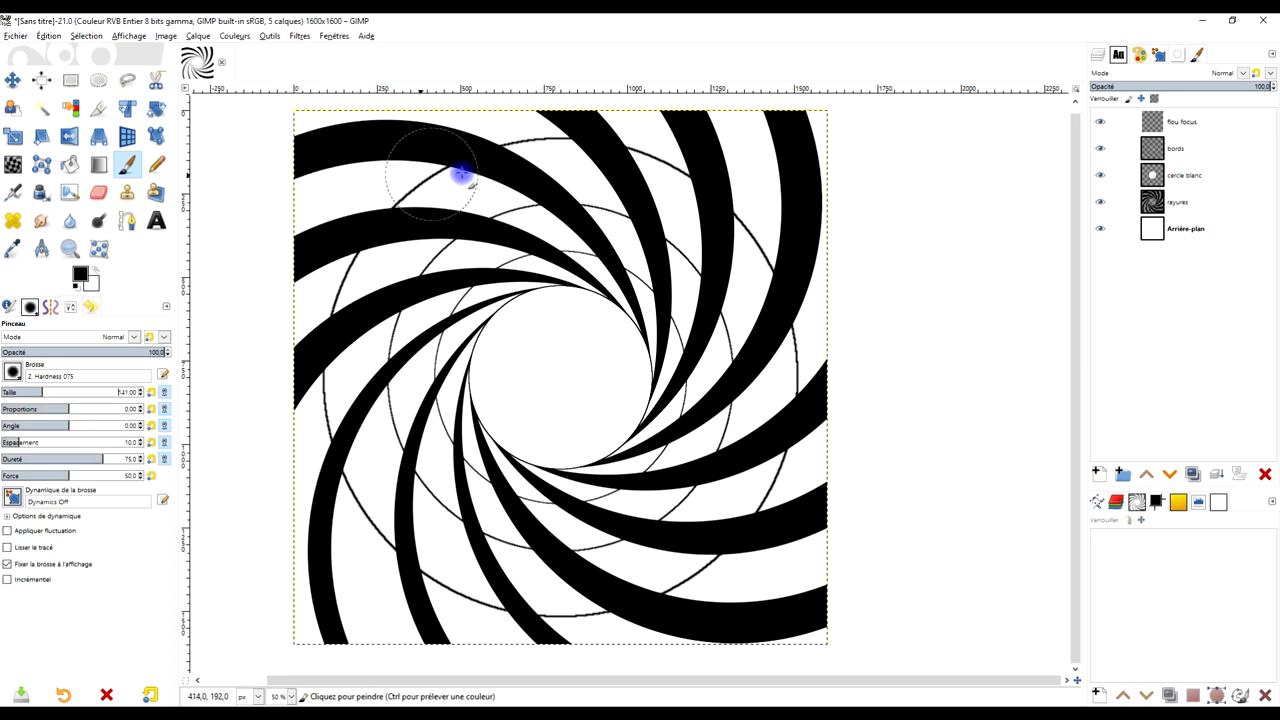
mouse_move(292, 148)
mouse_down()
mouse_move(809, 134)
mouse_move(328, 180)
mouse_move(320, 137)
mouse_move(277, 437)
mouse_move(278, 690)
mouse_move(397, 657)
mouse_move(846, 634)
mouse_move(834, 434)
mouse_move(777, 109)
mouse_move(787, 457)
mouse_move(766, 677)
mouse_move(366, 651)
mouse_move(549, 617)
mouse_move(775, 608)
mouse_move(289, 563)
mouse_move(297, 183)
mouse_move(325, 683)
mouse_move(351, 294)
mouse_move(346, 109)
mouse_move(811, 106)
mouse_move(423, 200)
mouse_move(356, 110)
mouse_up()
- Apply a Flou de focus blur with a radius of about 100 to the black border
click(300, 36)
mouse_move(311, 111)
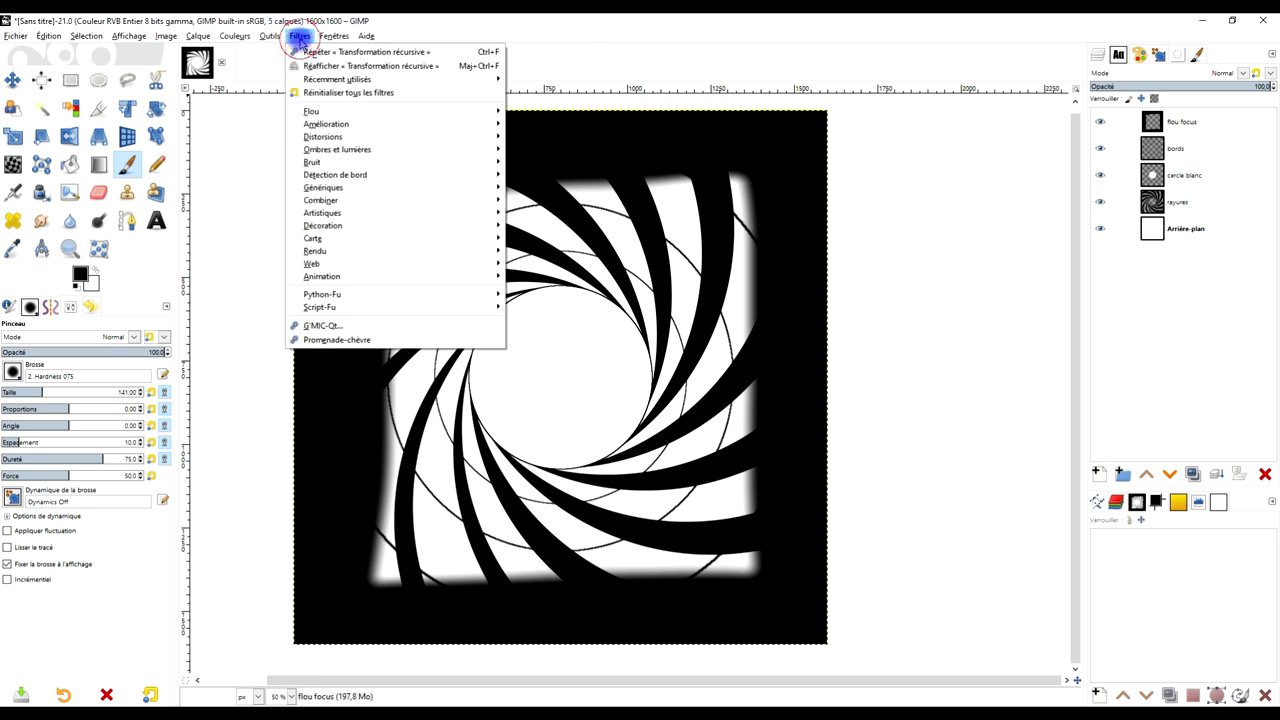
click(553, 113)
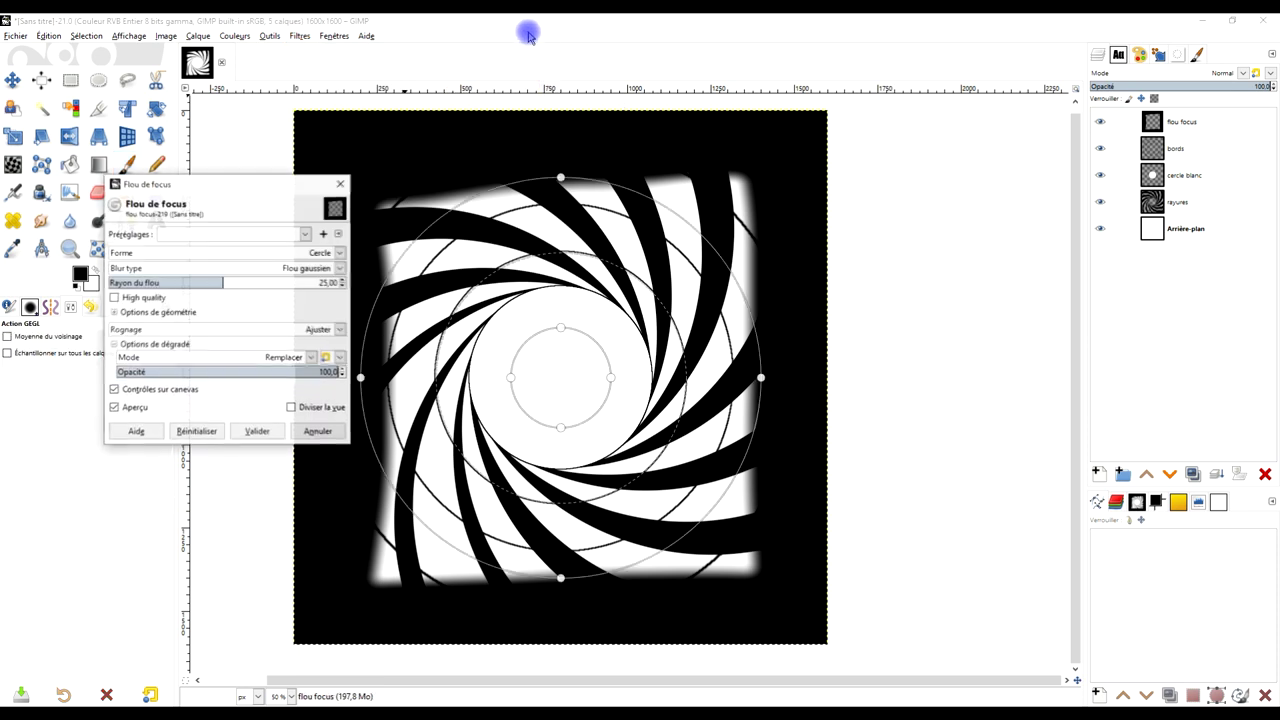
drag(240, 288, 290, 283)
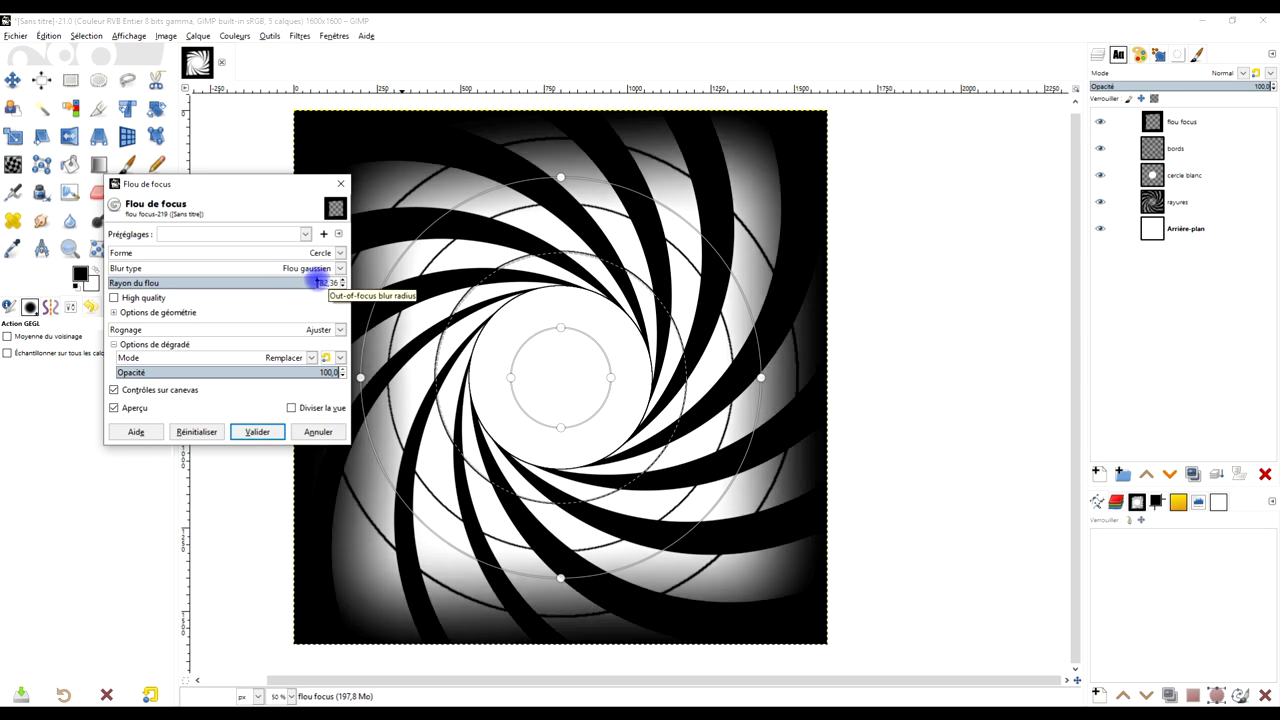
drag(261, 190, 182, 135)
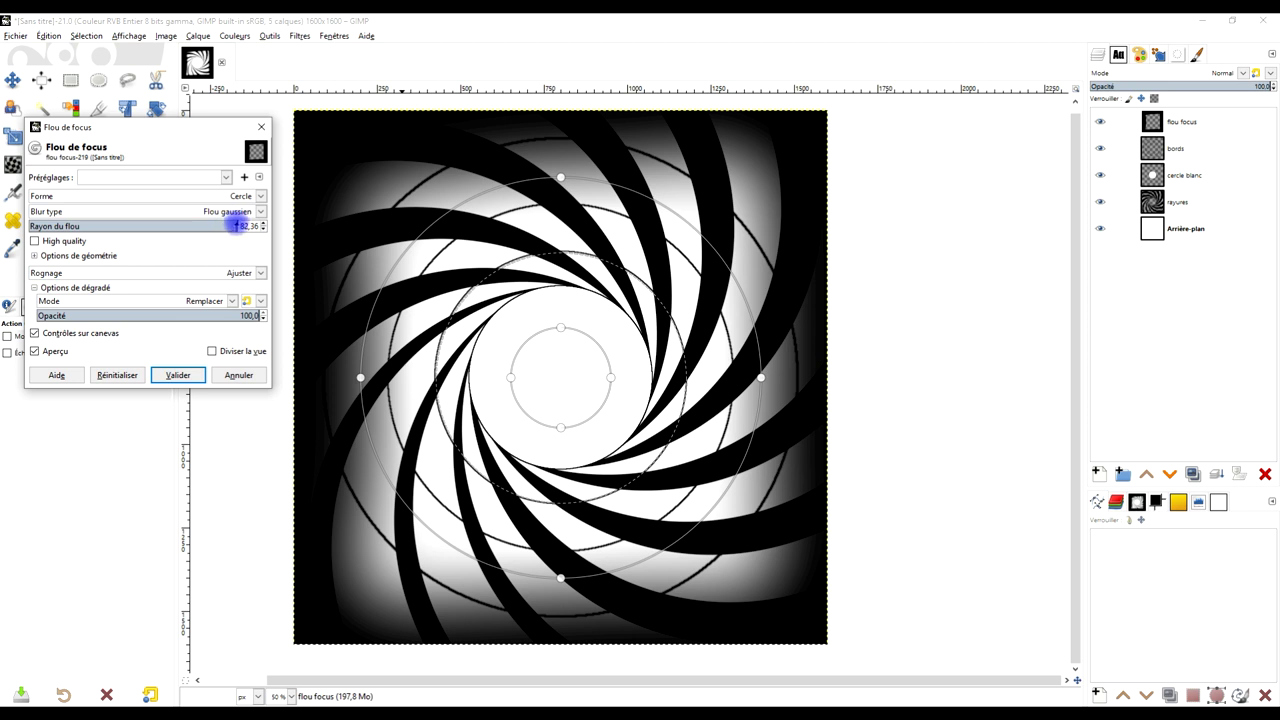
click(262, 224)
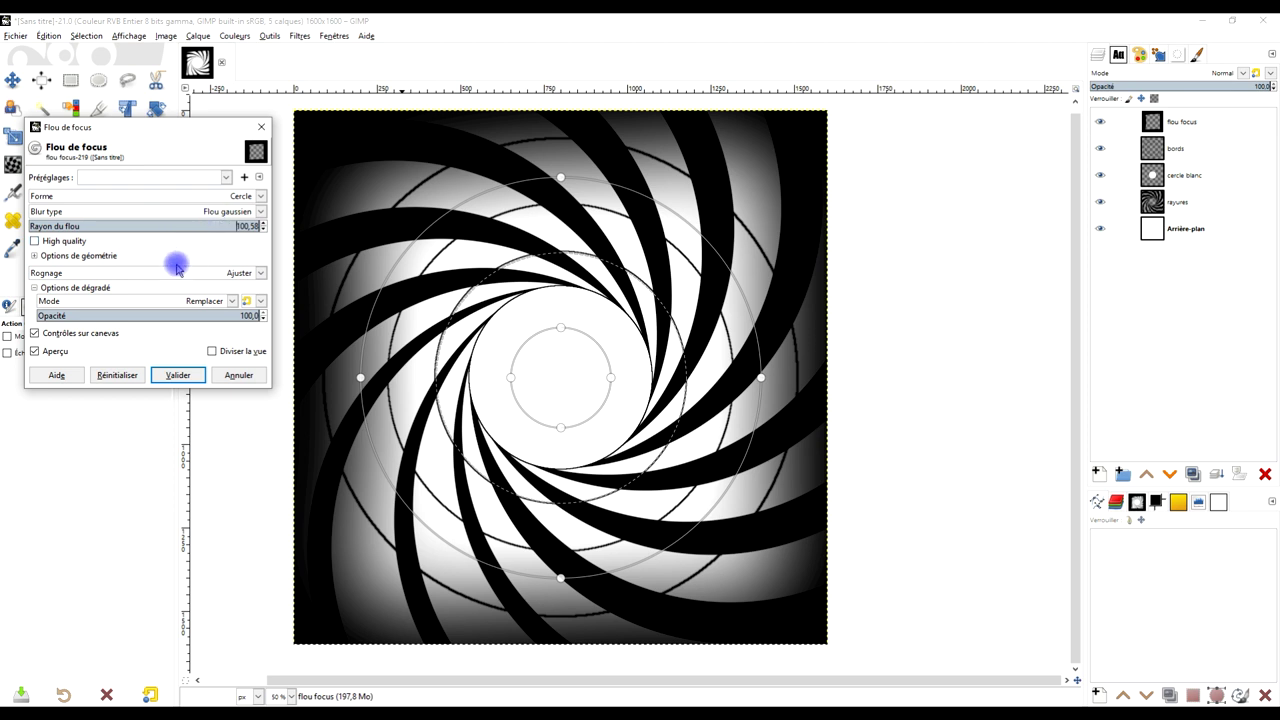
click(170, 376)
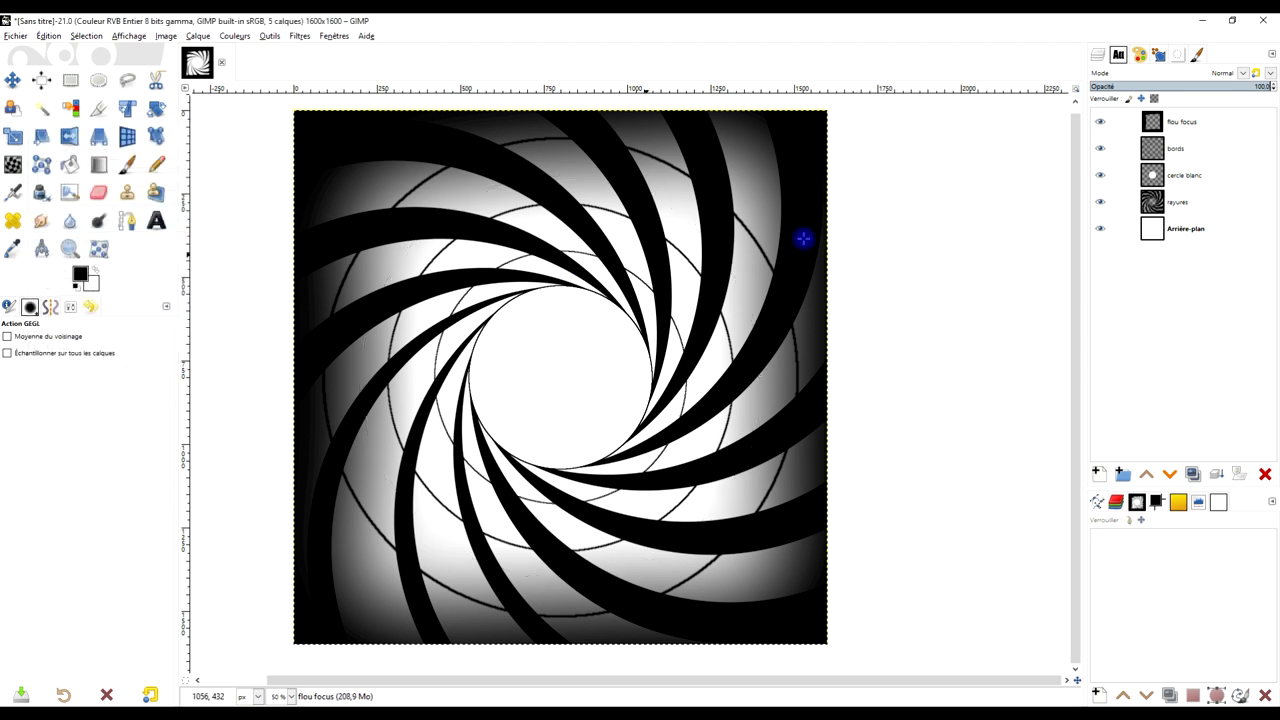
- Lower the flou focus layer's opacity to about 87
click(1194, 85)
drag(1200, 86, 1232, 87)
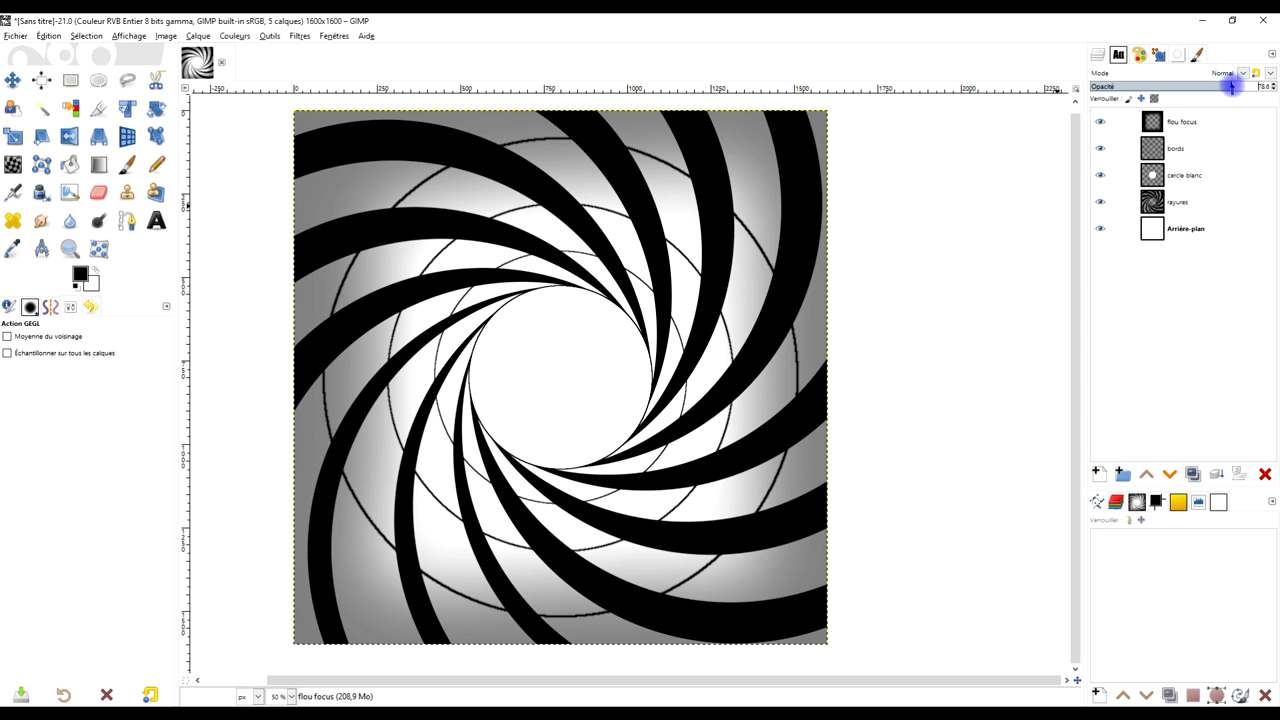
drag(1247, 87, 1249, 87)
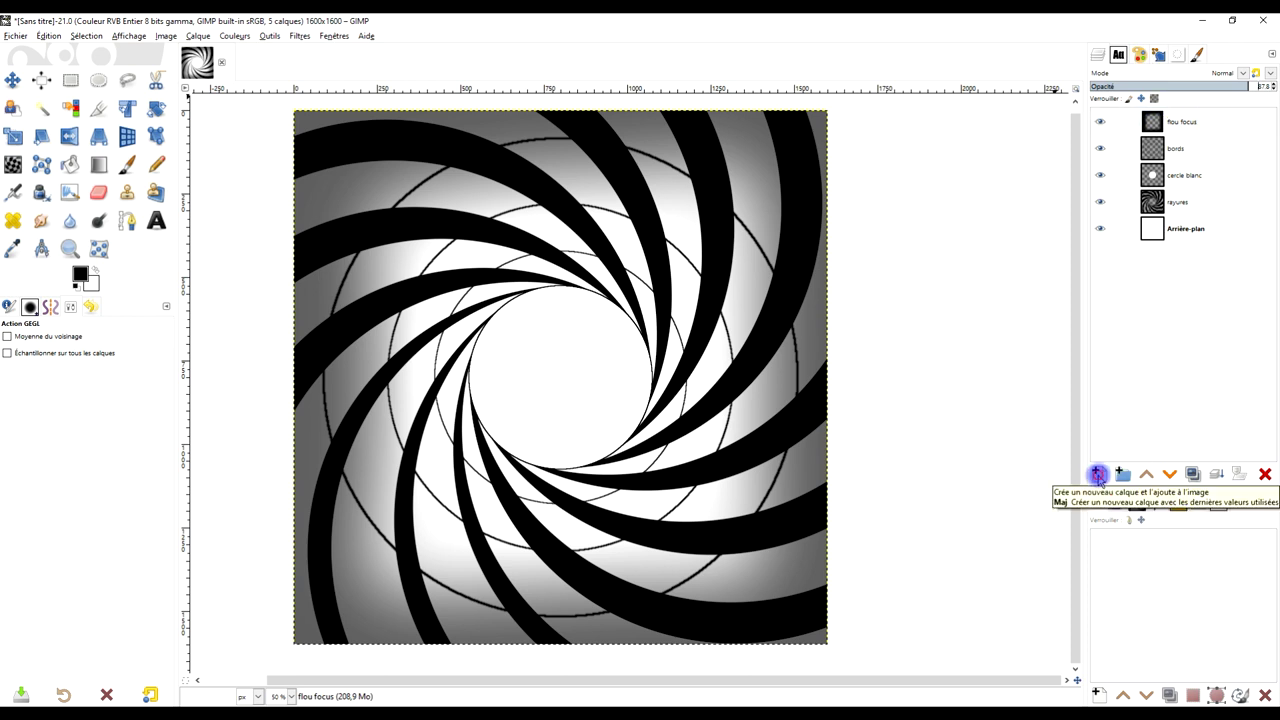
- Create a new transparent layer named 'coulée de sang'
click(1098, 474)
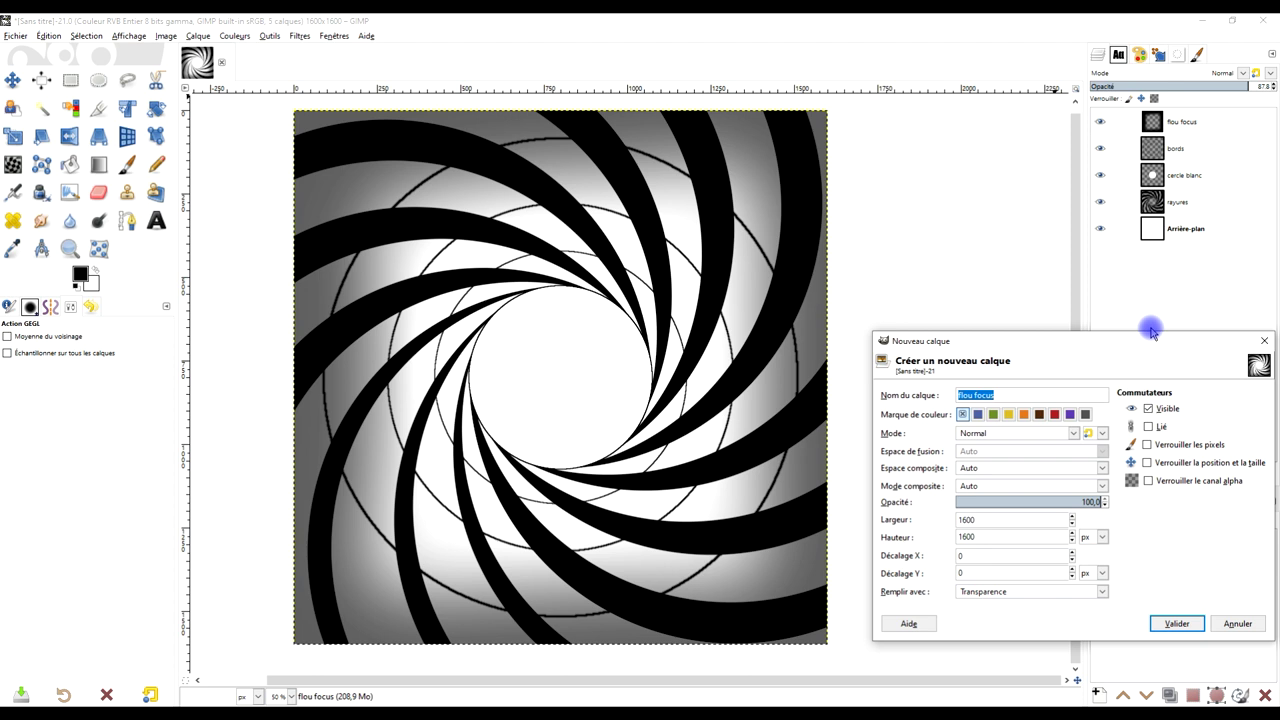
text(coulée)
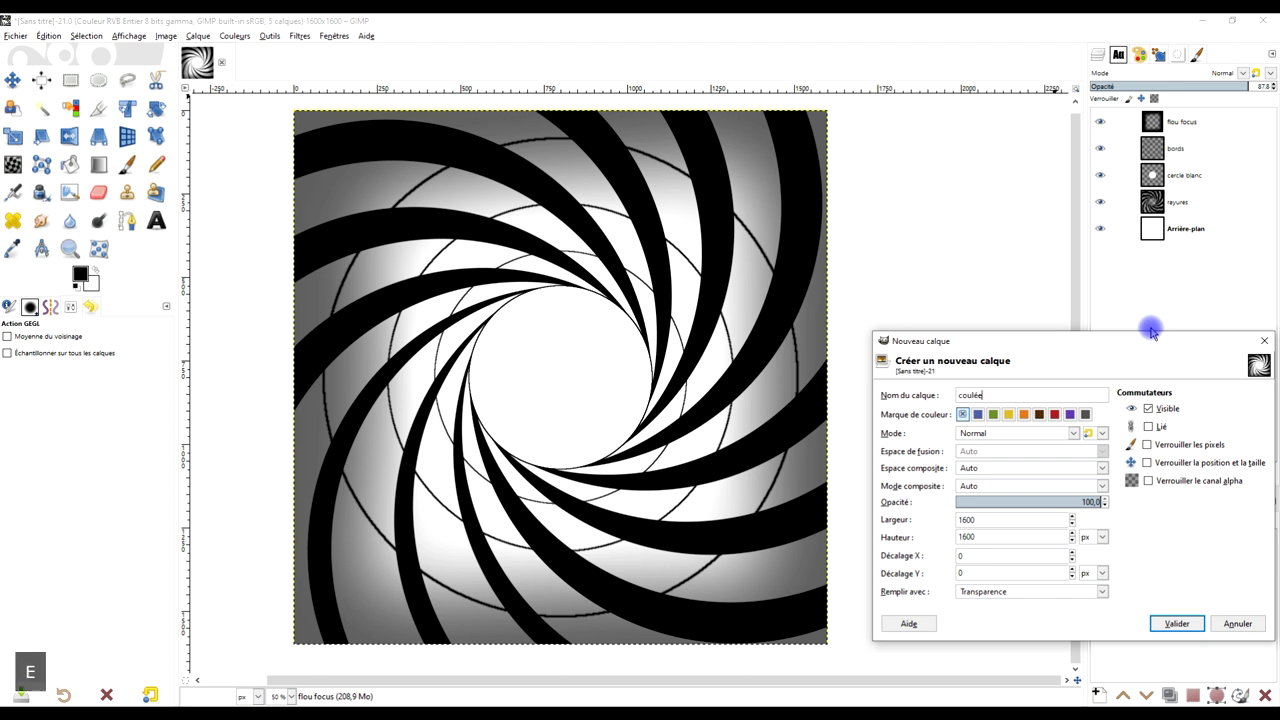
text( de sang)
click(1178, 624)
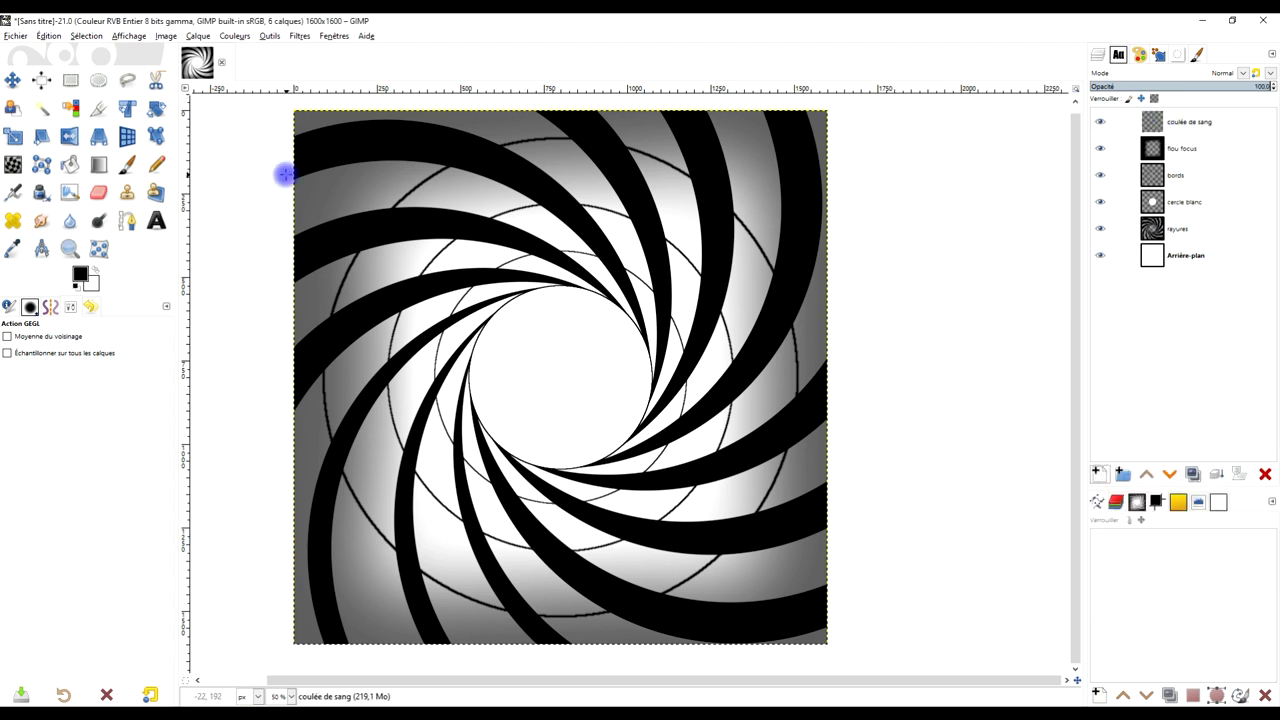
- Set foreground to grey 5e5e5e, background to acacac, and Paintbrush size to 79
click(83, 277)
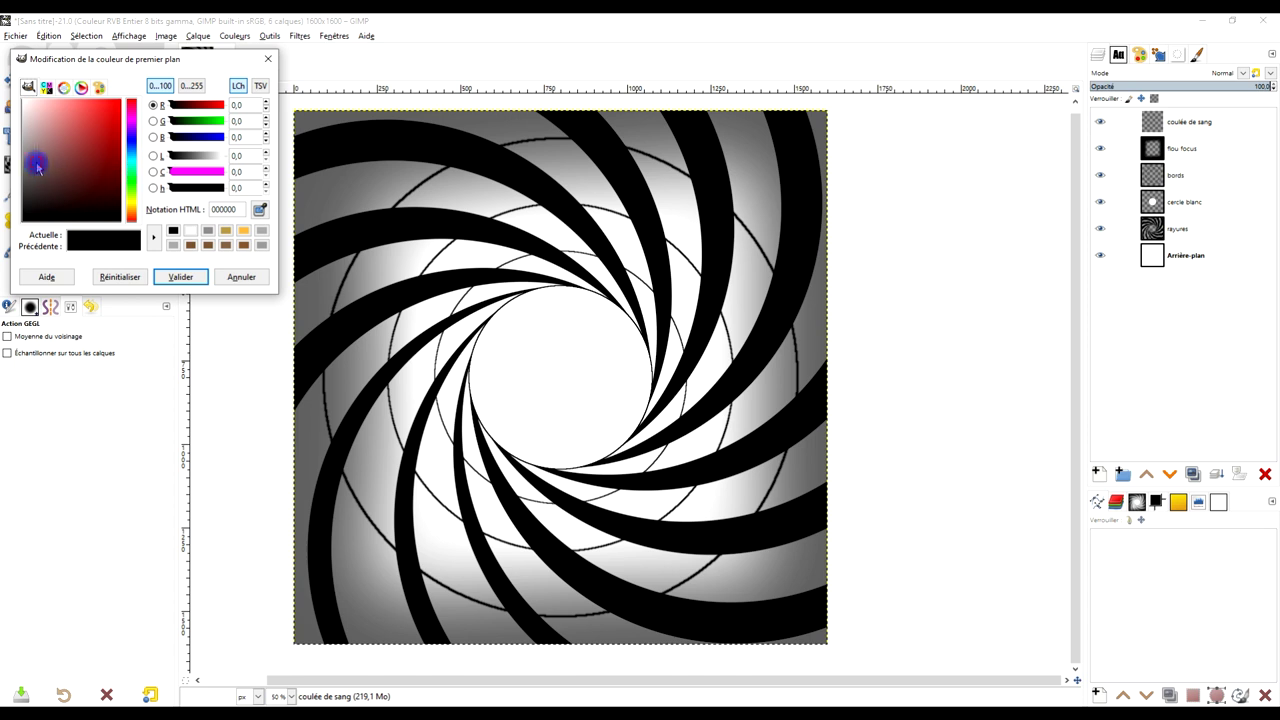
drag(38, 167, 22, 178)
click(165, 277)
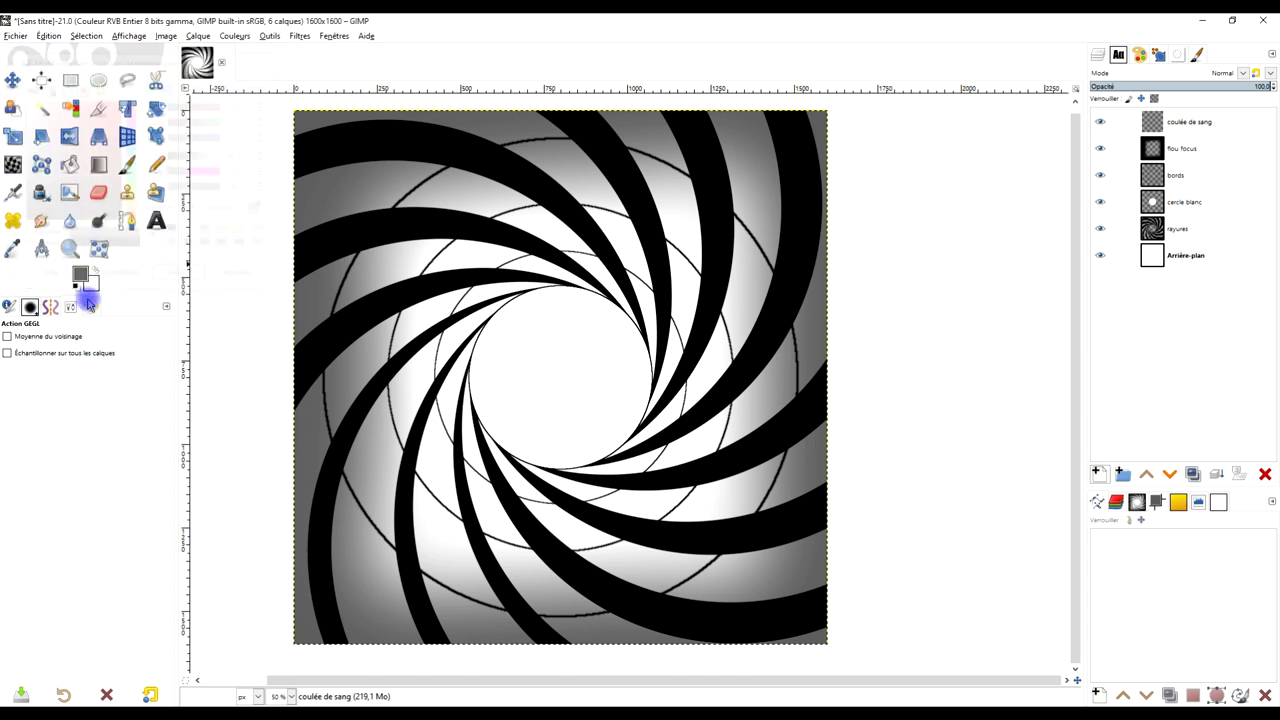
click(89, 280)
drag(43, 214, 10, 143)
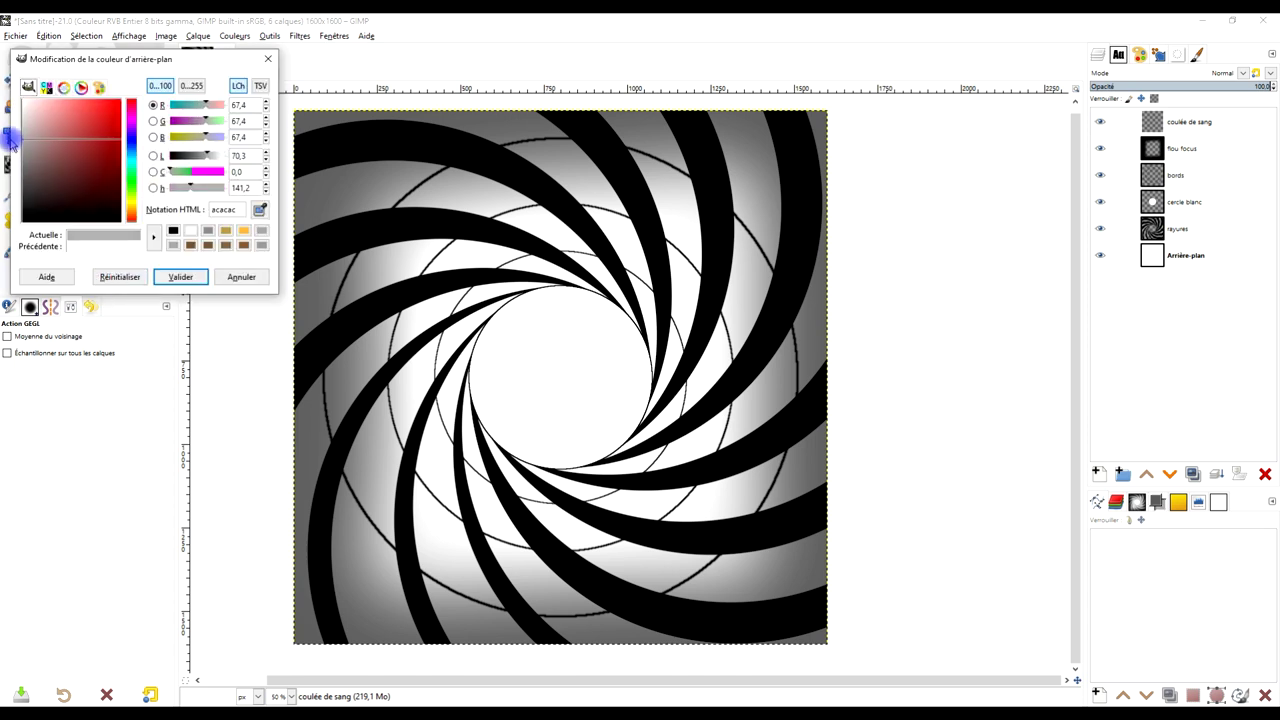
click(180, 277)
click(129, 166)
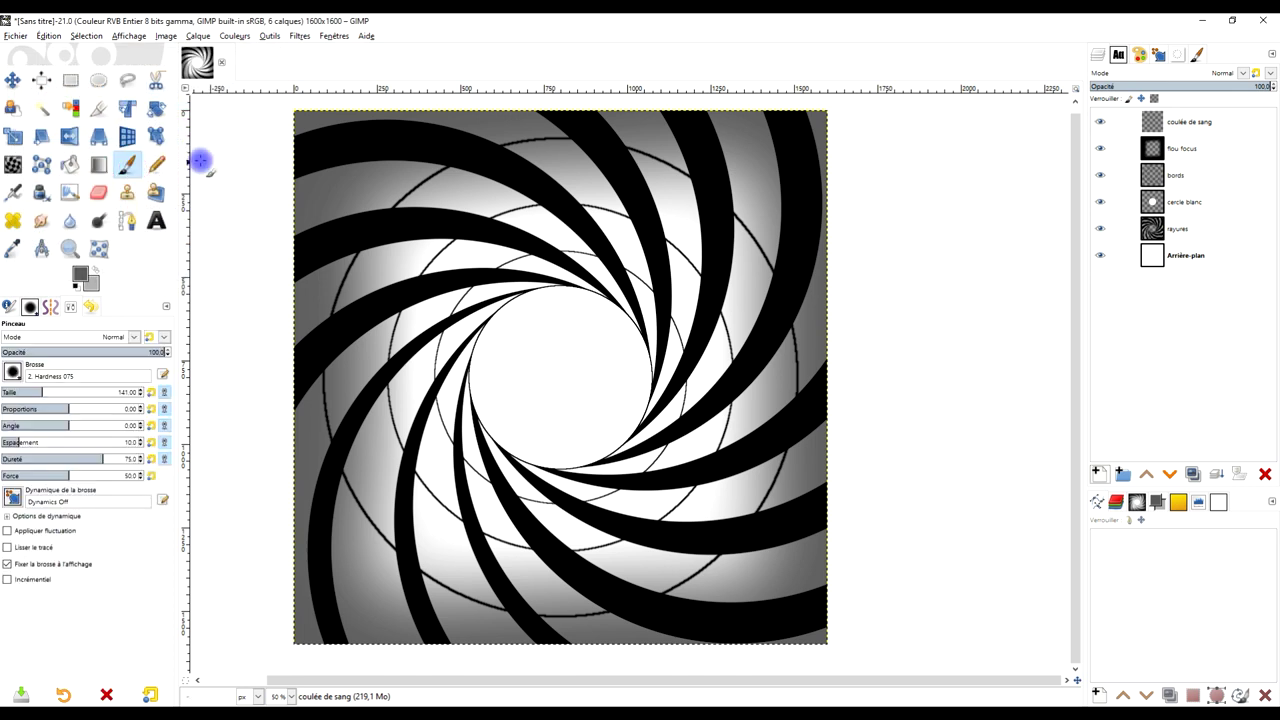
click(22, 393)
text(79)
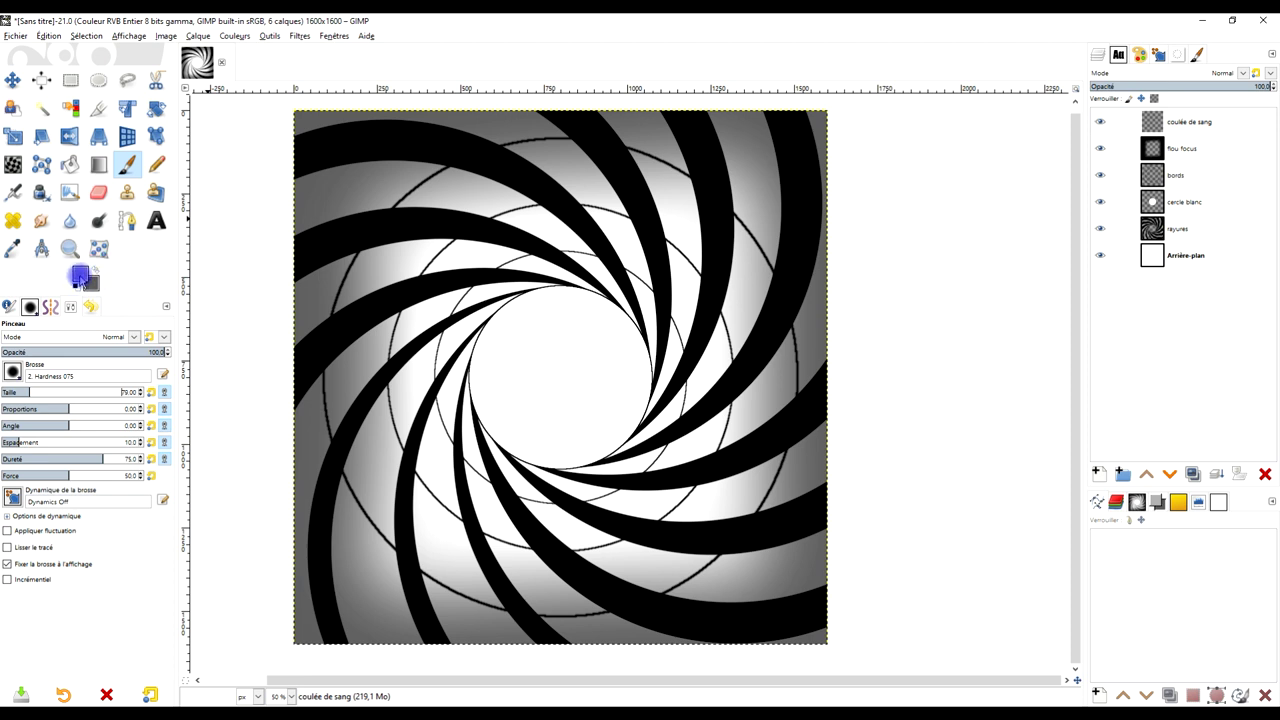
- Paint a grey band across the top and smudge its lower edge down into drips
drag(297, 128, 860, 122)
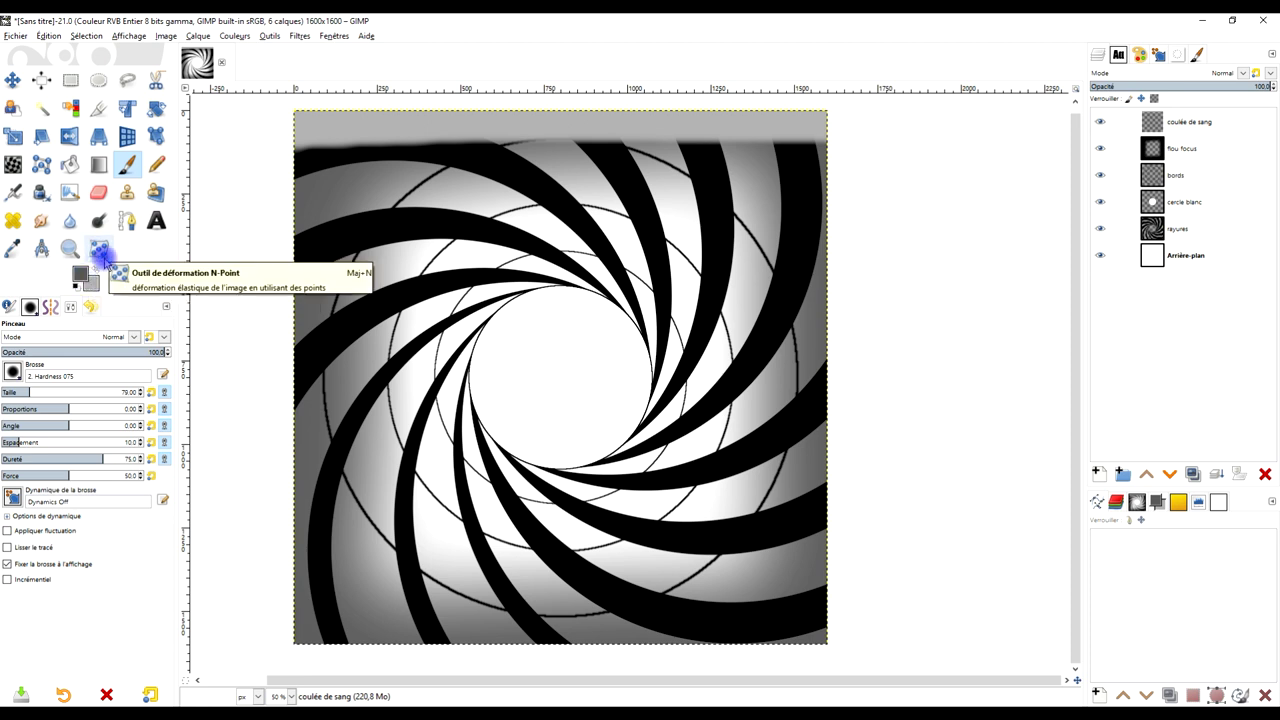
mouse_move(305, 147)
mouse_down()
mouse_move(309, 191)
mouse_move(334, 149)
mouse_move(300, 271)
mouse_move(349, 177)
mouse_move(378, 157)
mouse_move(420, 191)
mouse_move(449, 157)
mouse_move(500, 177)
mouse_move(543, 155)
mouse_move(654, 137)
mouse_move(711, 154)
mouse_move(817, 152)
mouse_up()
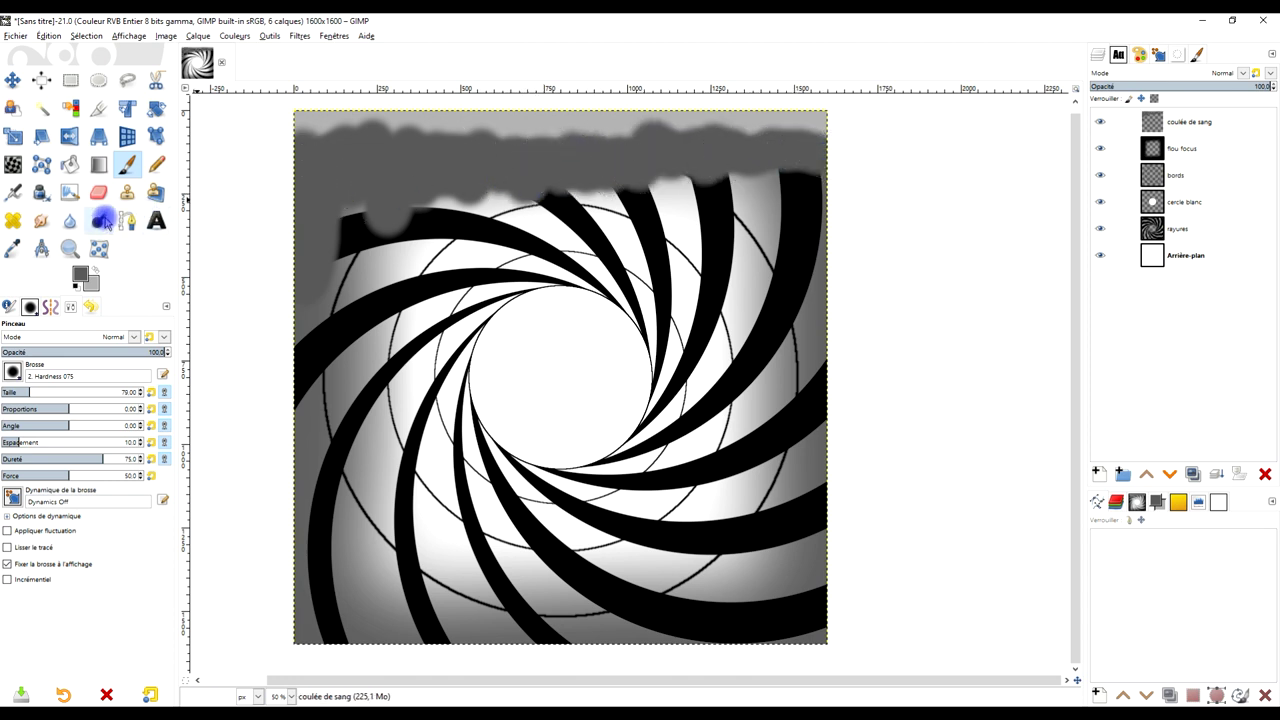
click(38, 221)
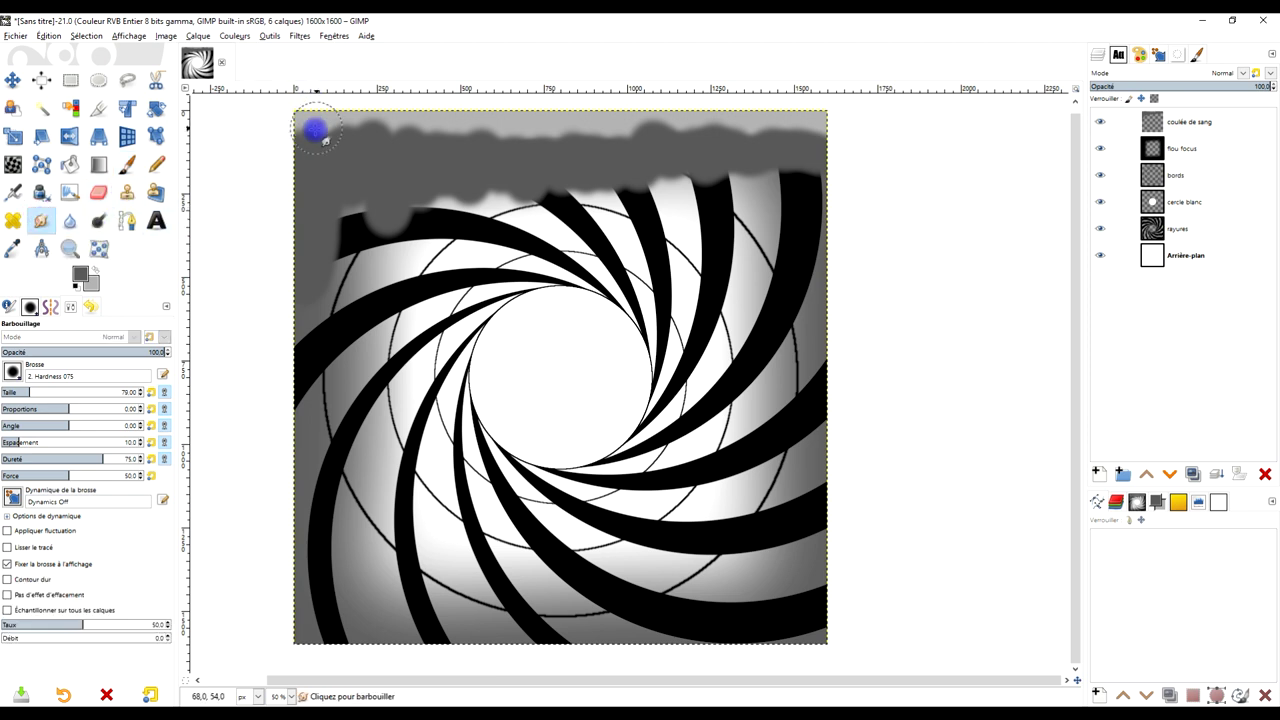
mouse_move(304, 197)
mouse_down()
mouse_move(337, 109)
mouse_move(329, 177)
mouse_move(366, 129)
mouse_move(400, 146)
mouse_move(457, 131)
mouse_move(371, 170)
mouse_move(357, 129)
mouse_move(329, 200)
mouse_move(286, 186)
mouse_move(368, 142)
mouse_move(491, 134)
mouse_move(537, 177)
mouse_move(503, 135)
mouse_move(586, 171)
mouse_move(586, 123)
mouse_move(602, 177)
mouse_move(620, 129)
mouse_move(677, 163)
mouse_move(685, 121)
mouse_move(743, 166)
mouse_move(777, 157)
mouse_move(795, 129)
mouse_move(823, 143)
mouse_move(669, 131)
mouse_move(703, 150)
mouse_move(659, 139)
mouse_move(527, 186)
mouse_move(487, 163)
mouse_move(432, 176)
mouse_move(379, 149)
mouse_move(330, 183)
mouse_move(356, 187)
mouse_move(337, 160)
mouse_move(431, 174)
mouse_move(780, 159)
mouse_up()
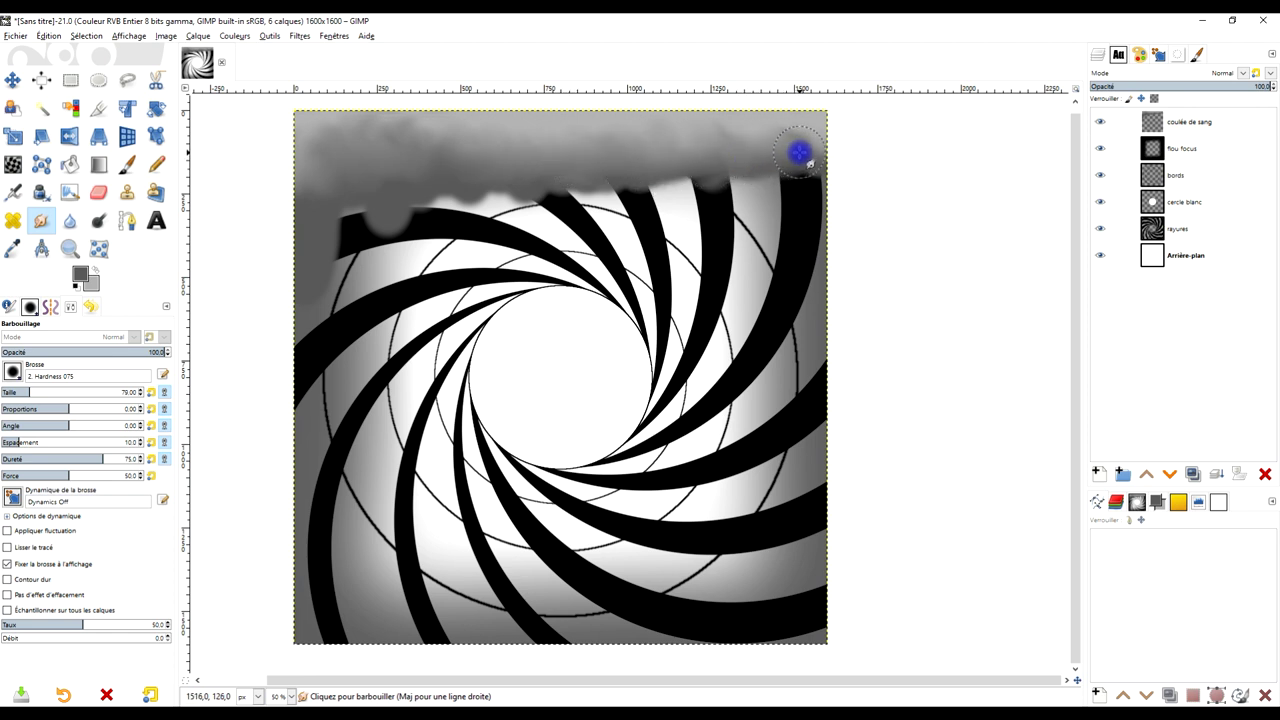
mouse_move(352, 230)
mouse_down()
mouse_move(337, 257)
mouse_move(320, 211)
mouse_move(297, 314)
mouse_move(300, 260)
mouse_up()
mouse_move(766, 129)
mouse_down()
mouse_move(814, 209)
mouse_move(777, 134)
mouse_move(606, 143)
mouse_move(476, 188)
mouse_move(440, 134)
mouse_move(389, 300)
mouse_move(371, 194)
mouse_move(314, 177)
mouse_move(320, 335)
mouse_up()
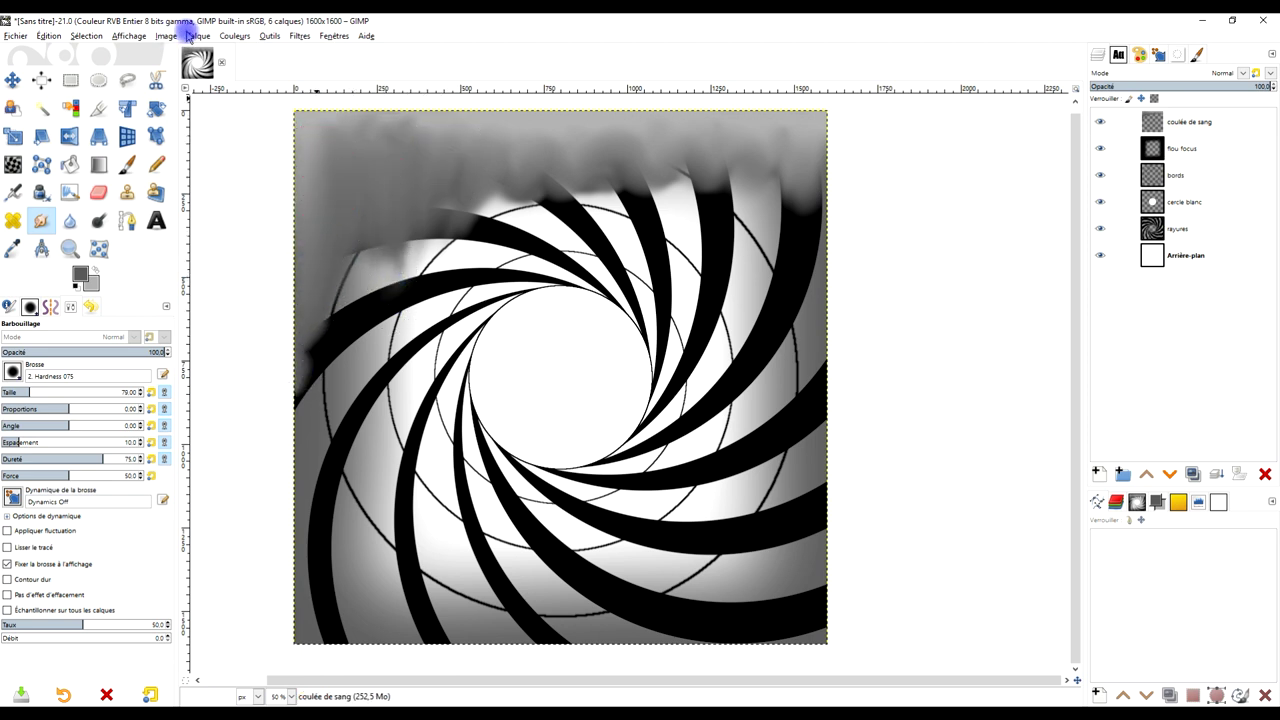
- Colorize the grey drip band blood red with hue 0 and lowered lightness
click(232, 36)
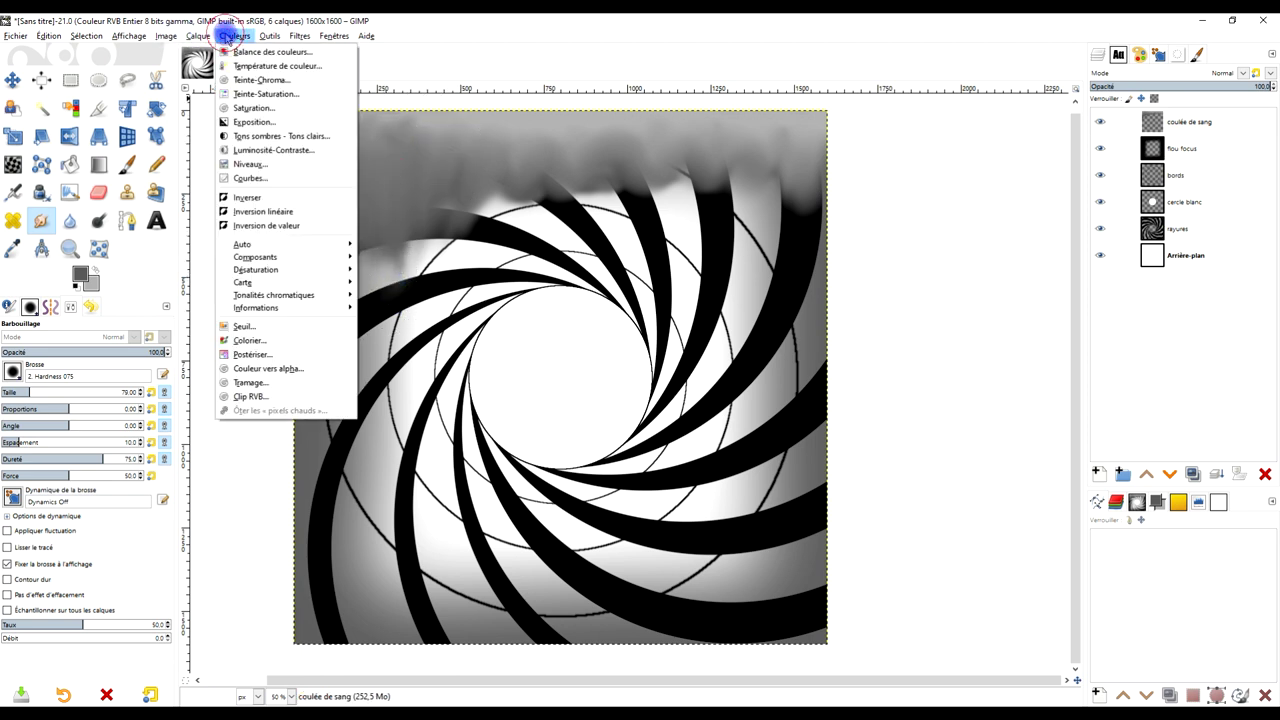
click(250, 341)
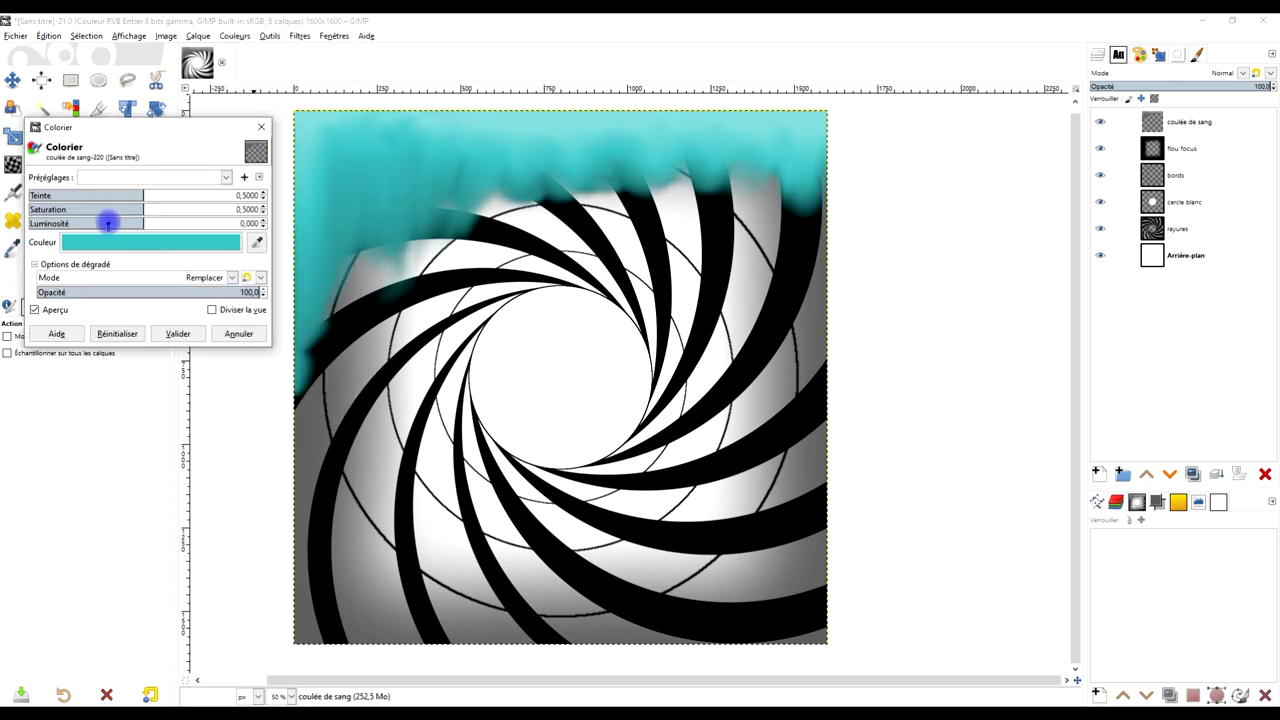
mouse_move(138, 194)
mouse_down()
mouse_move(77, 191)
mouse_move(159, 210)
mouse_move(113, 222)
mouse_up()
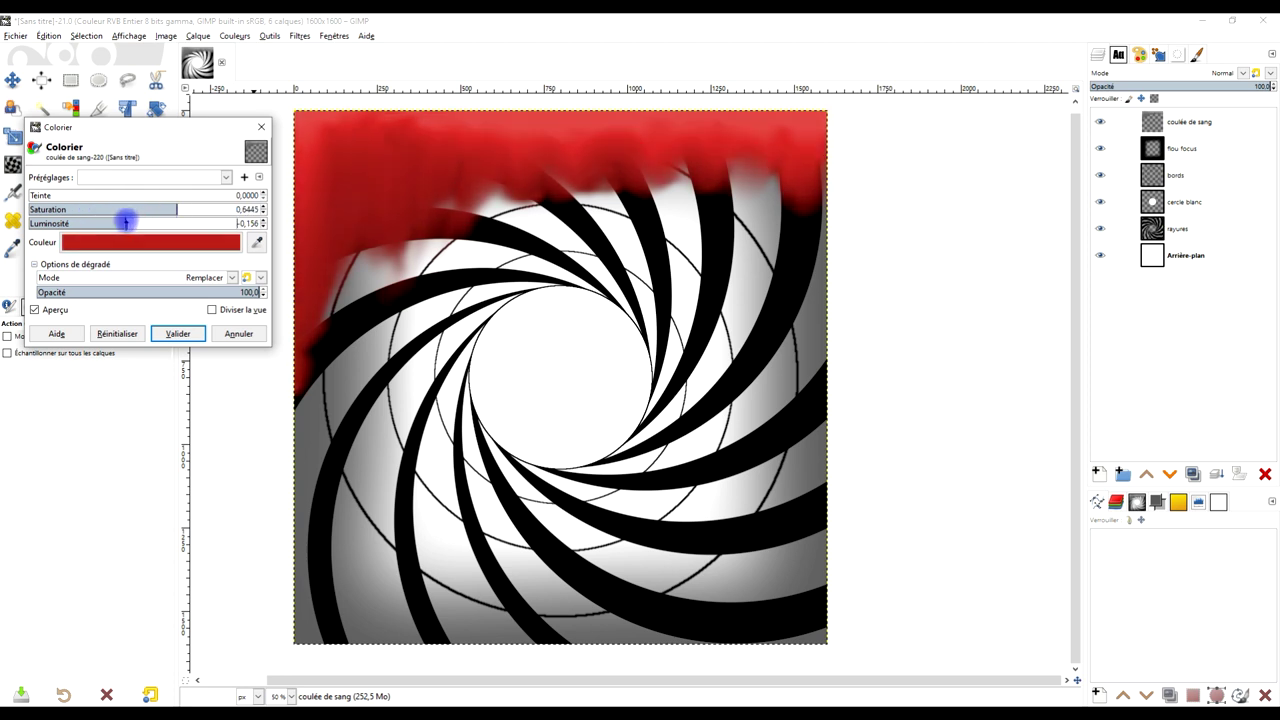
click(179, 336)
- Apply a Gaussian blur of size 17.48 to the red drips
click(299, 36)
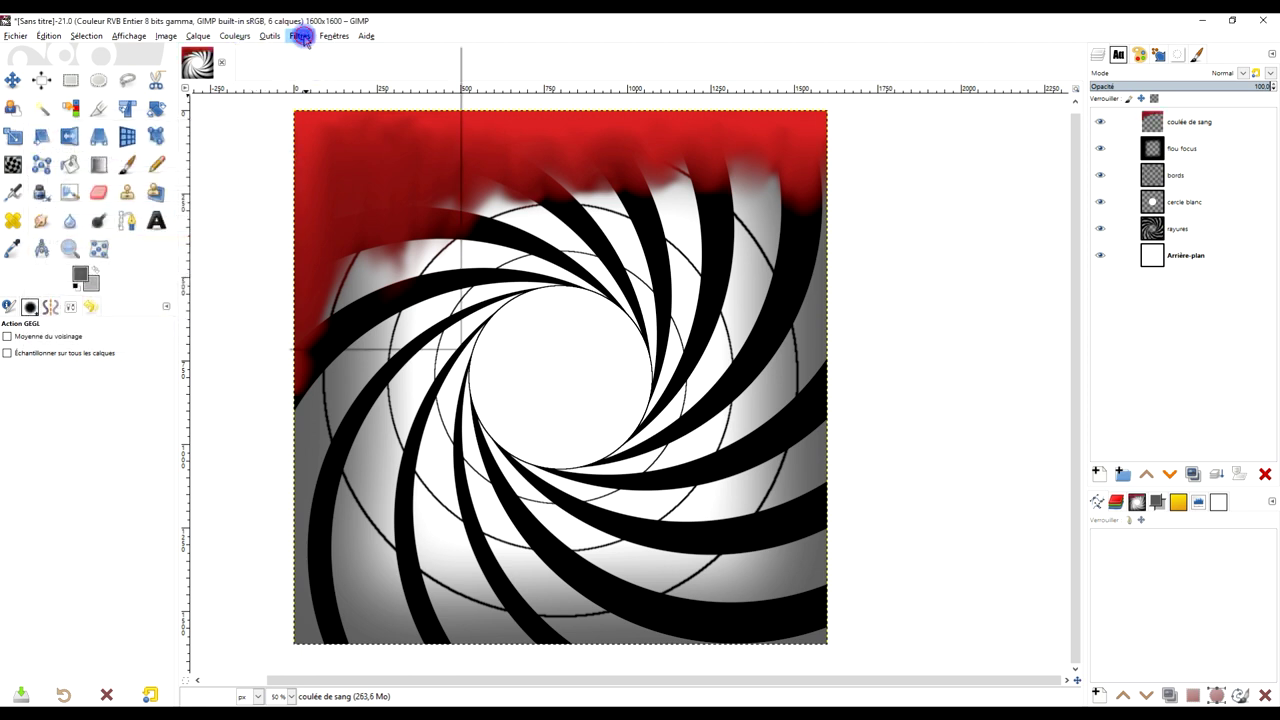
click(501, 128)
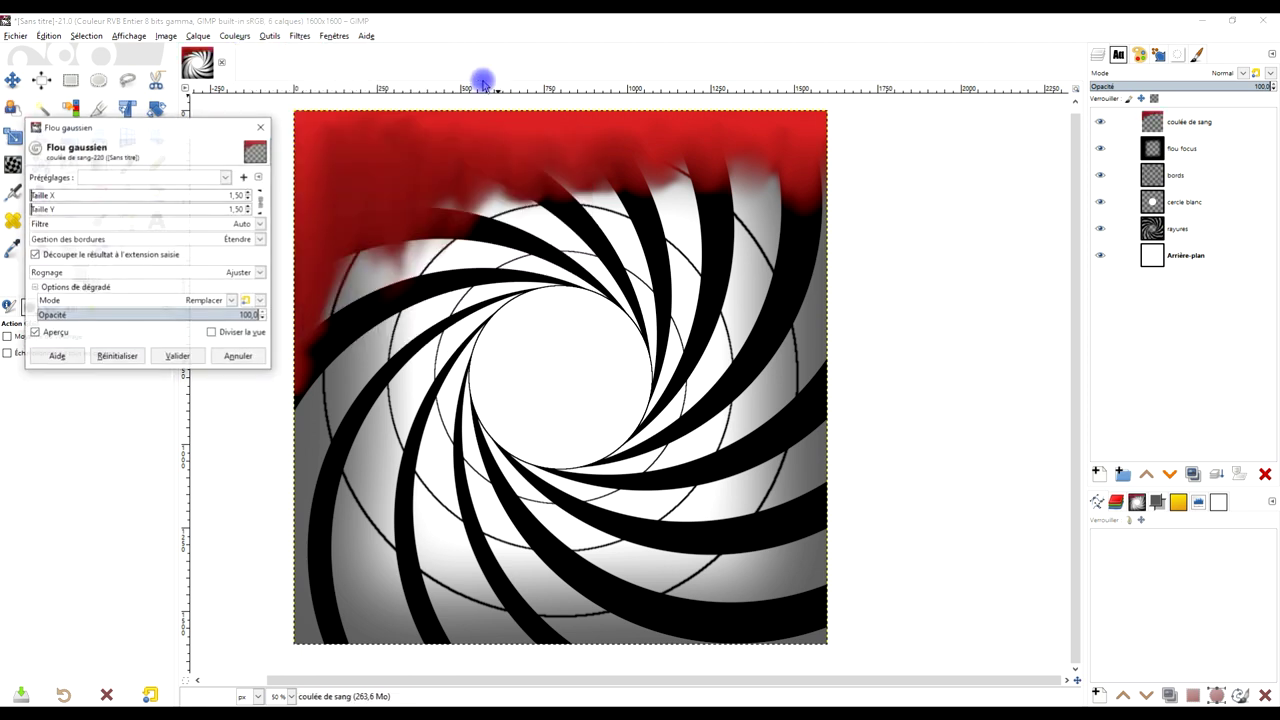
click(58, 195)
drag(62, 195, 65, 195)
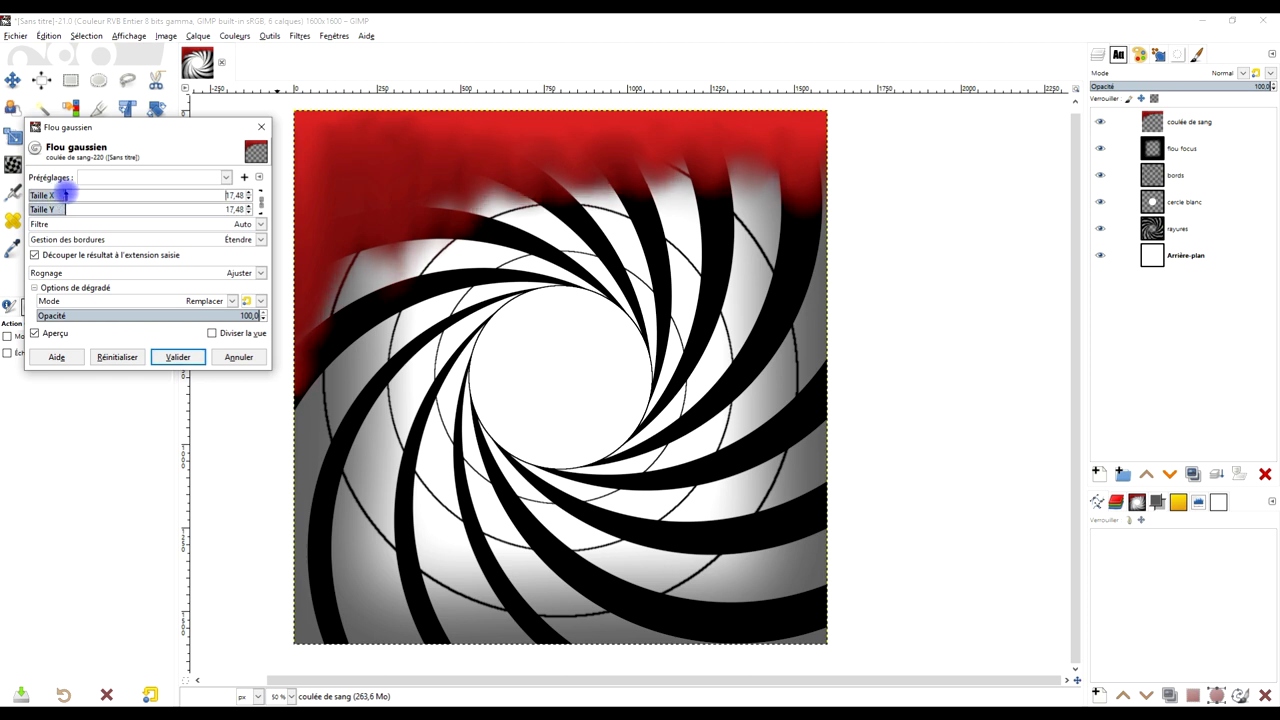
click(178, 357)
click(300, 36)
mouse_move(326, 124)
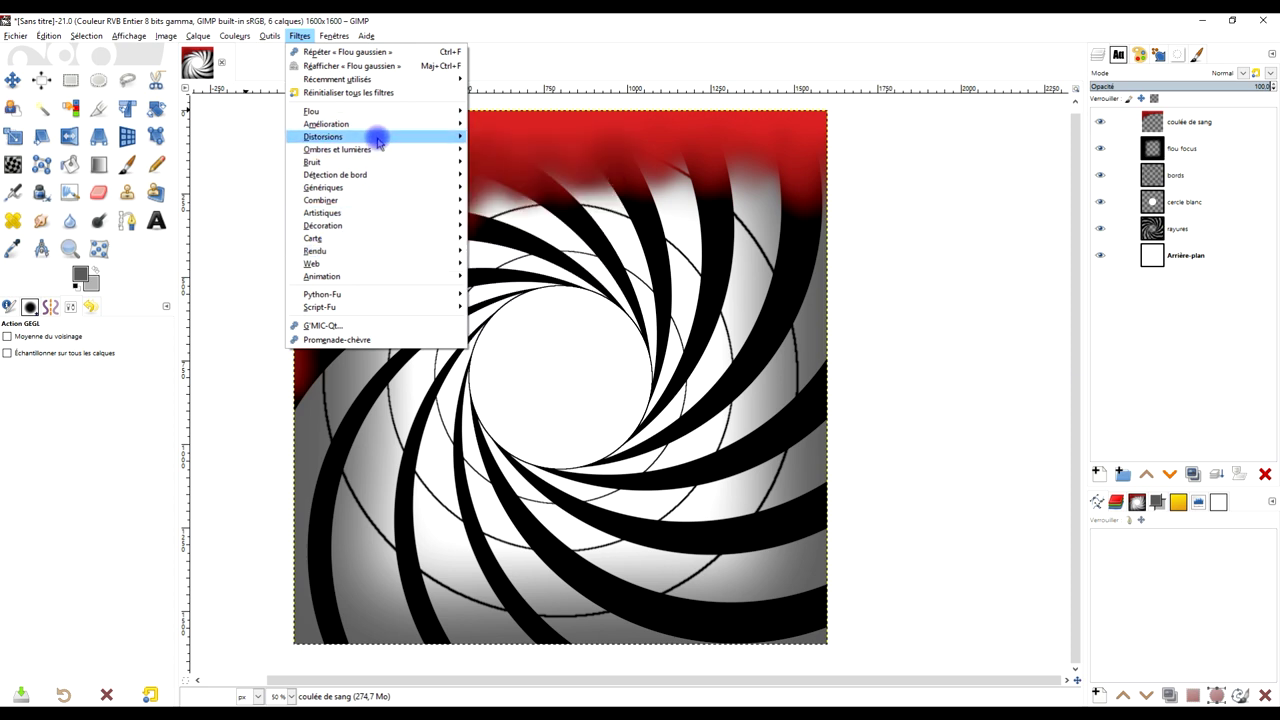
- Emboss the drips with colour-preserving Relief, azimuth about 30, with adjusted elevation and depth
click(530, 150)
click(248, 194)
click(181, 228)
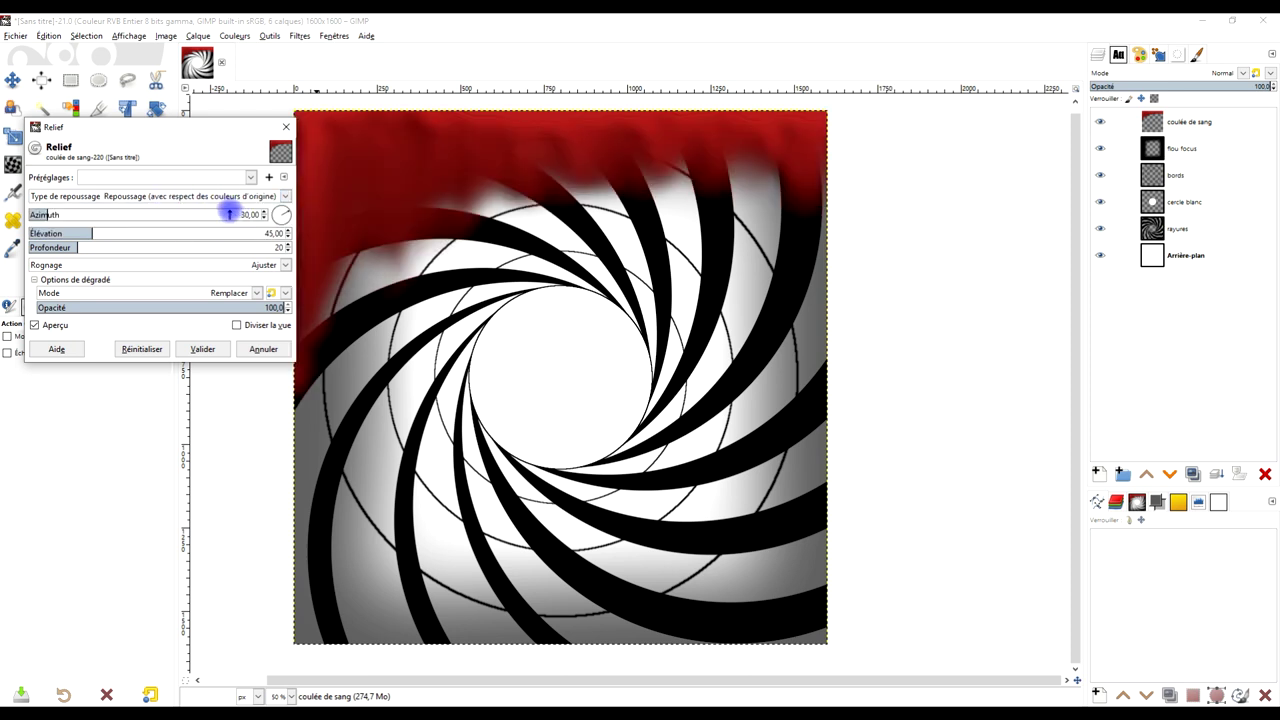
drag(76, 241, 116, 247)
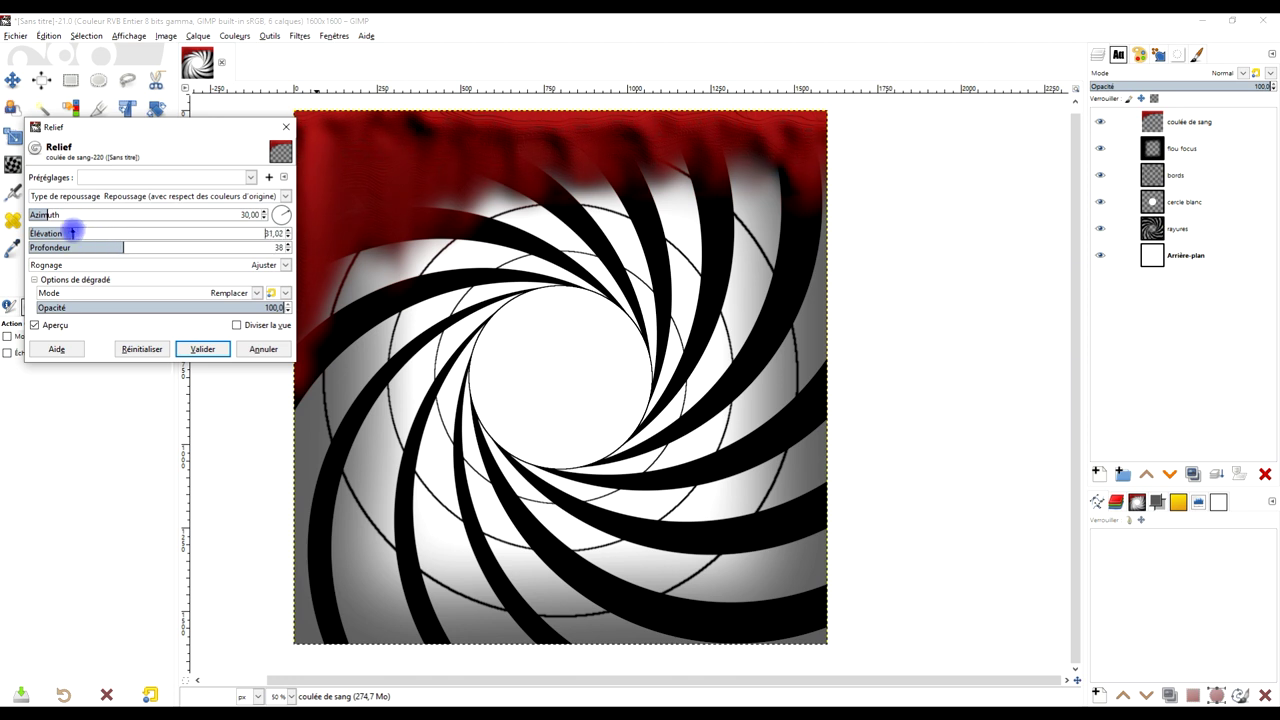
drag(71, 233, 58, 232)
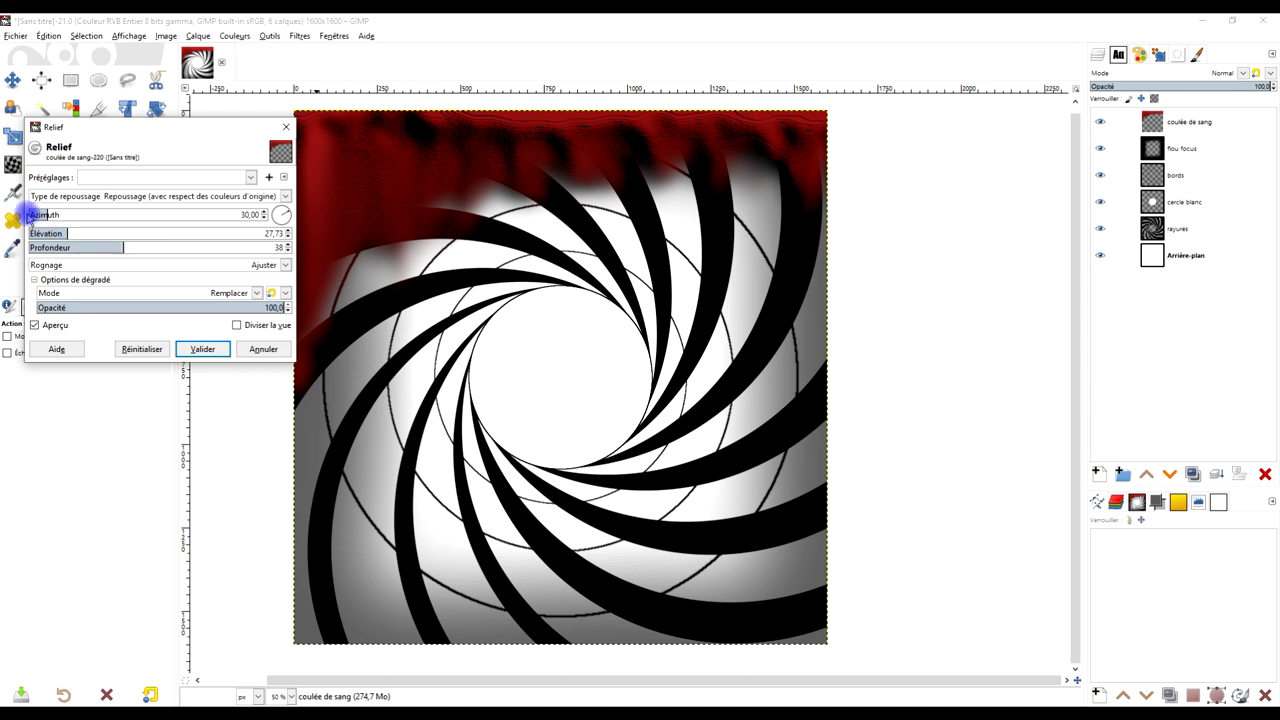
click(31, 214)
mouse_move(45, 214)
mouse_down()
mouse_move(64, 214)
mouse_move(45, 214)
mouse_up()
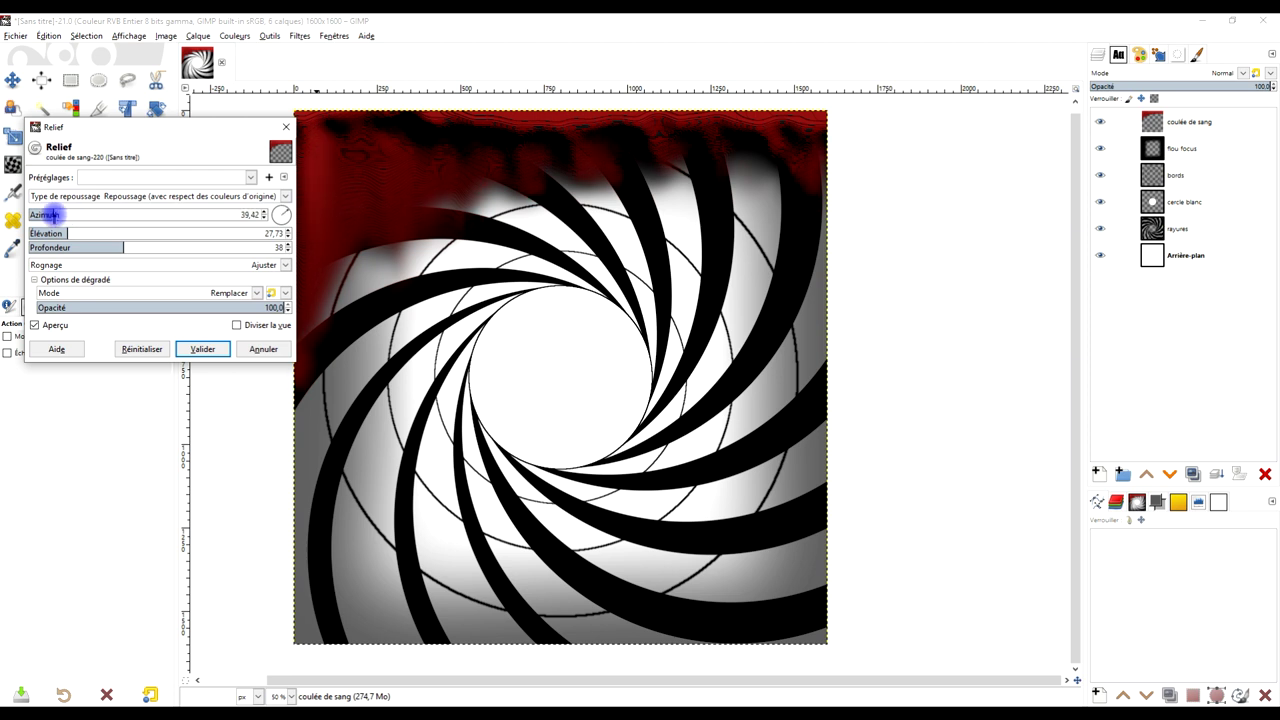
click(93, 247)
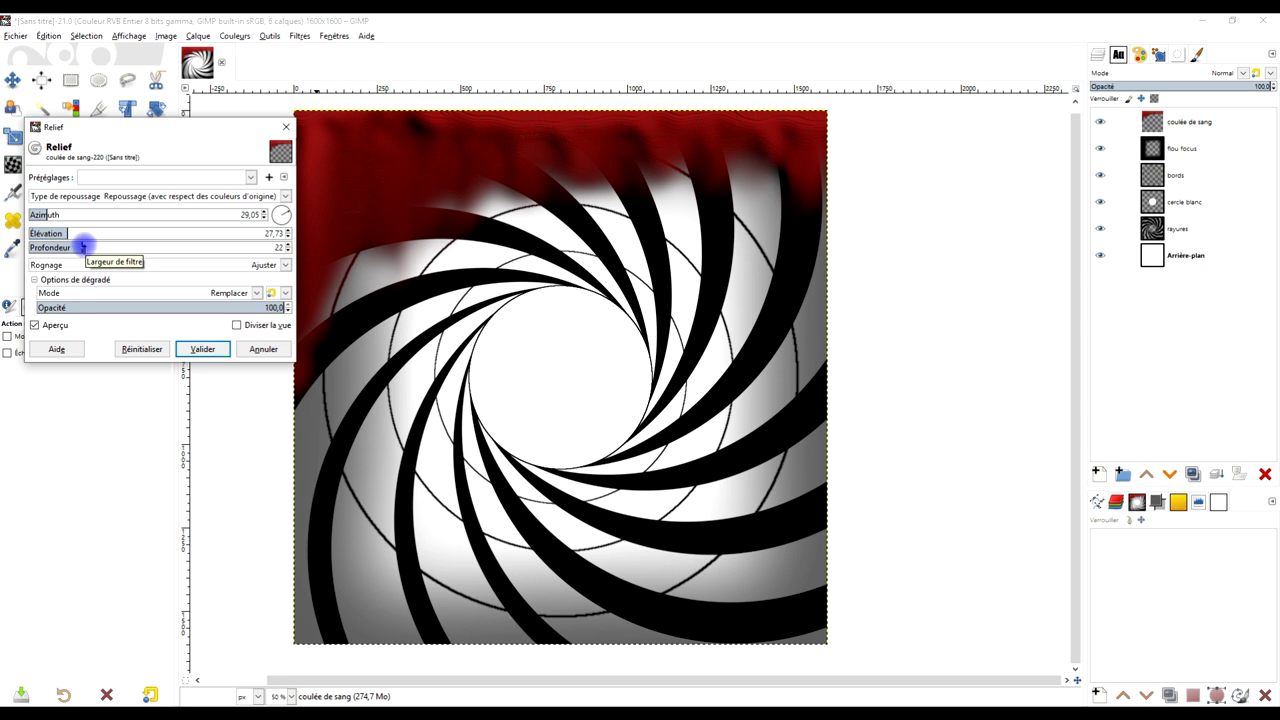
drag(68, 232, 61, 231)
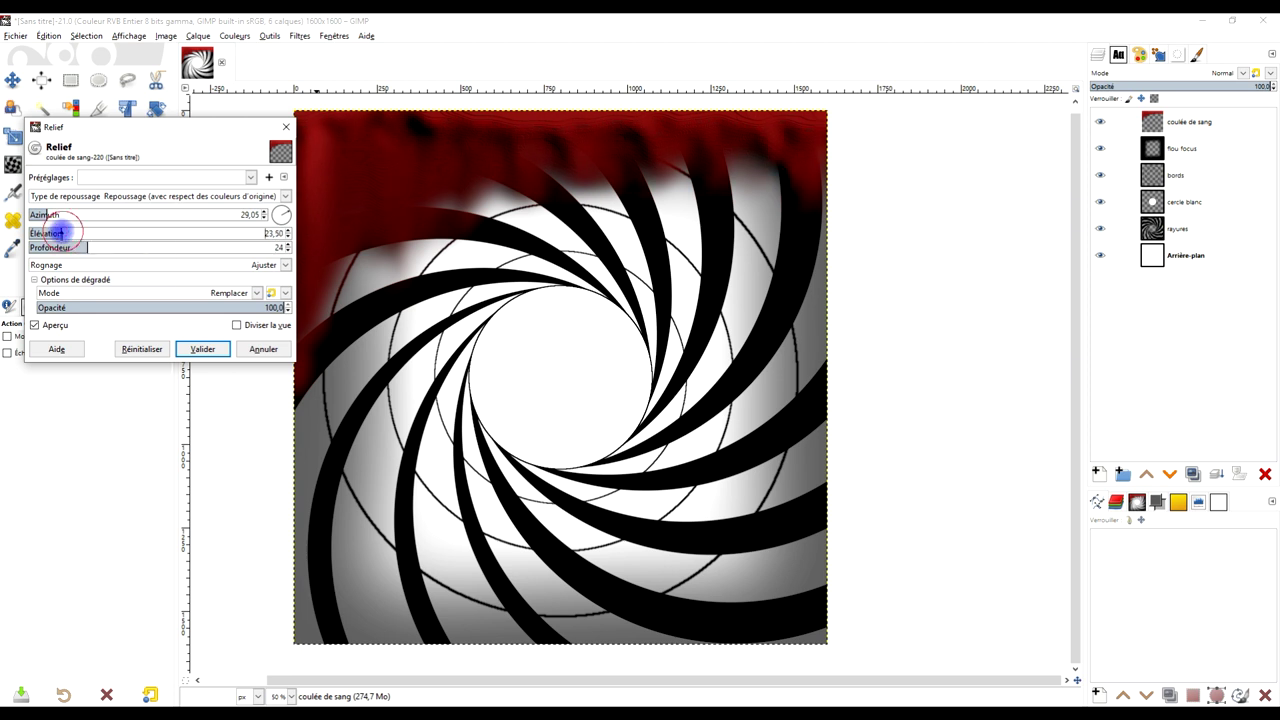
click(47, 214)
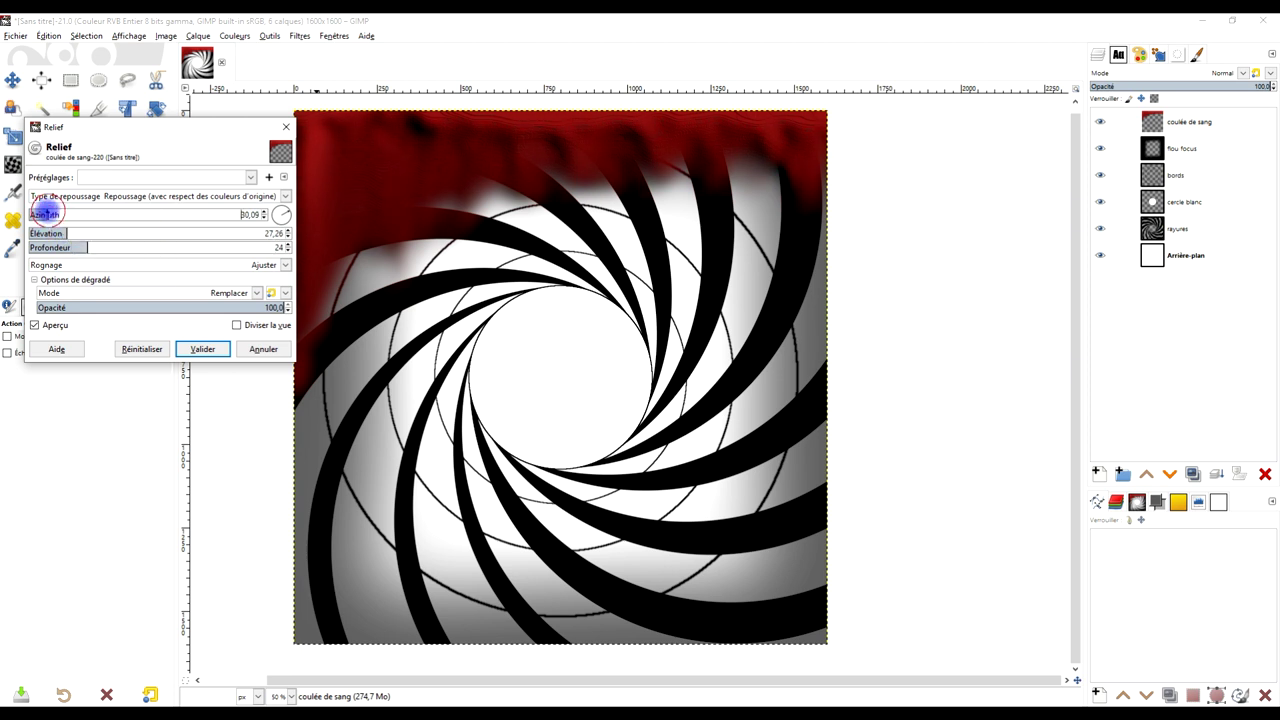
click(195, 347)
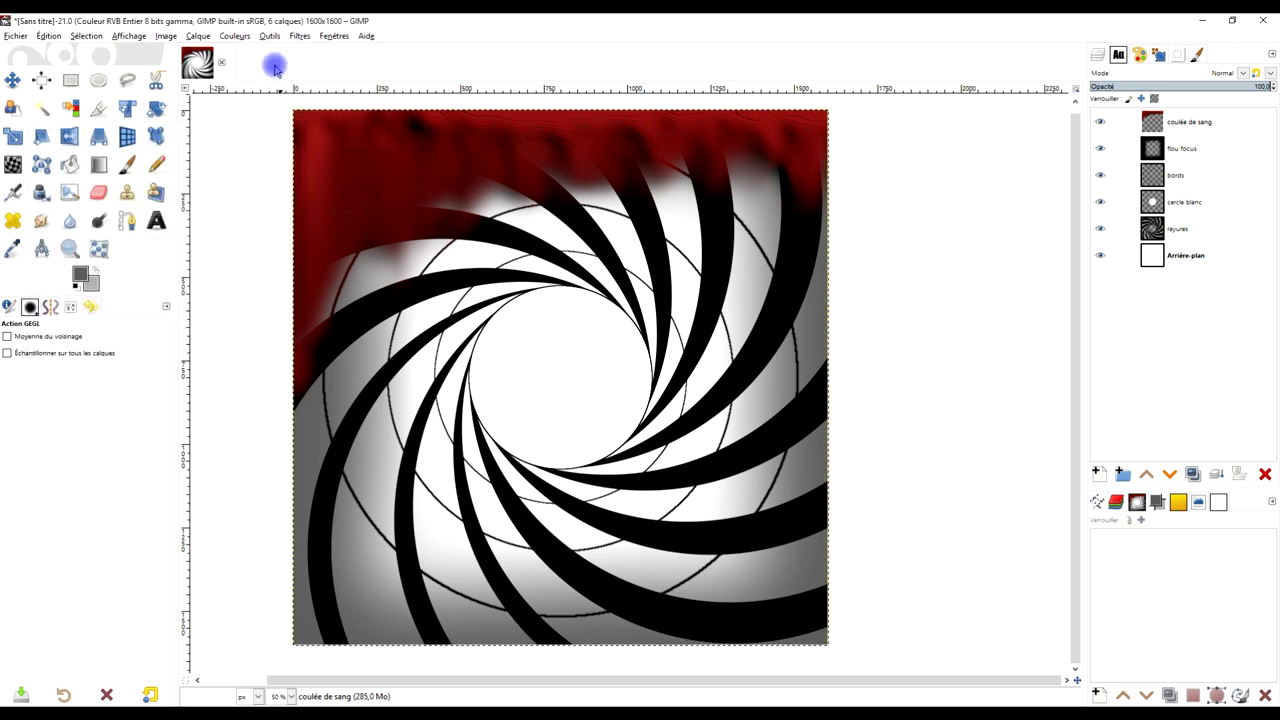
- Soften the embossed drips with a 2.50 Gaussian blur
click(300, 36)
mouse_move(312, 111)
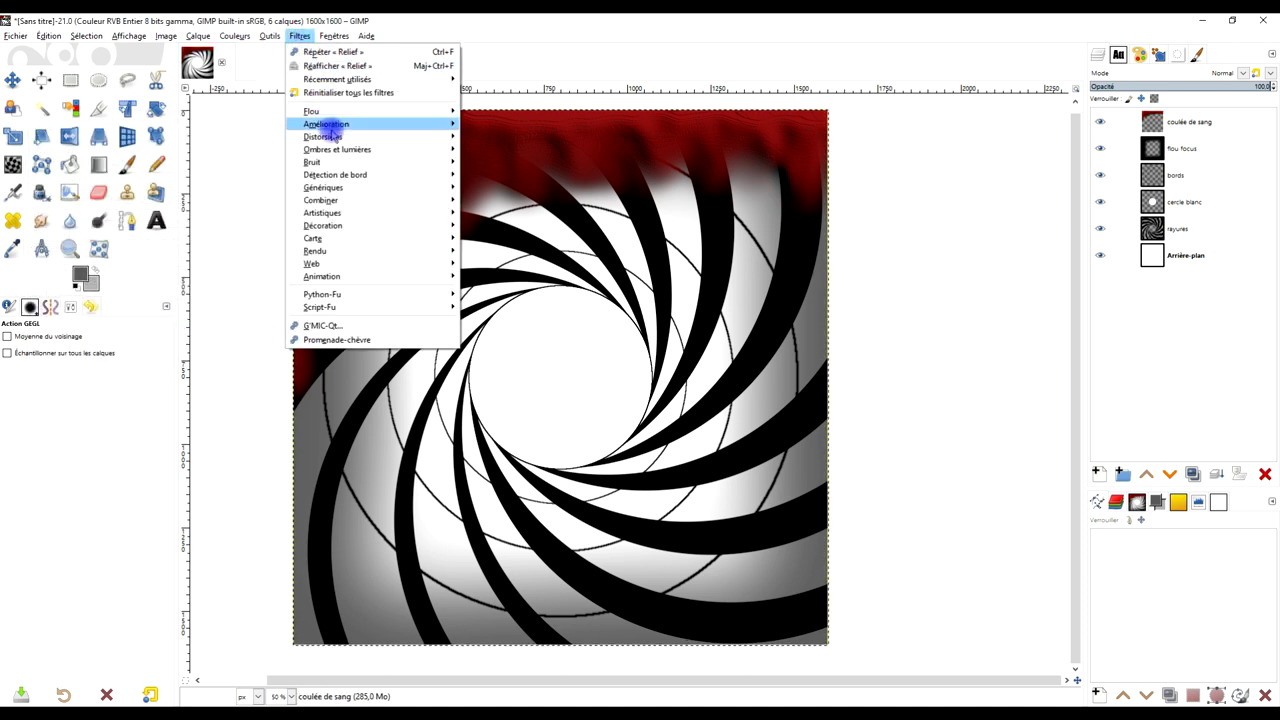
click(501, 126)
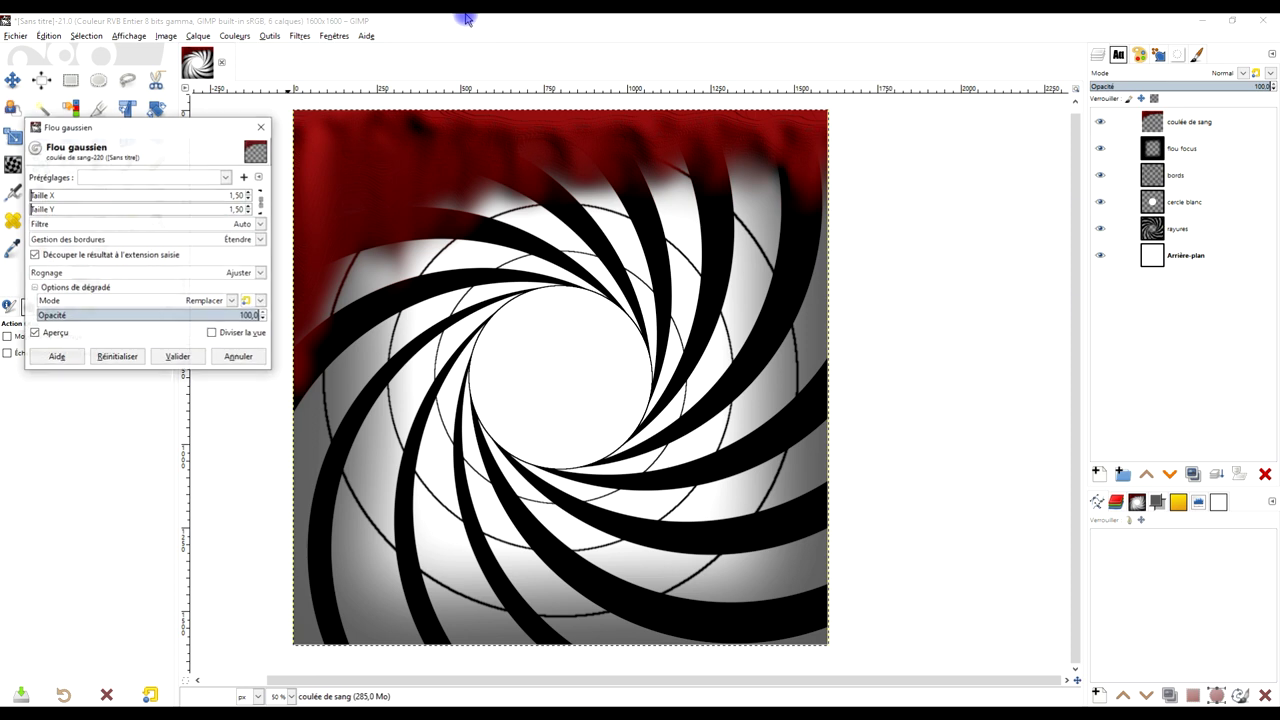
click(249, 193)
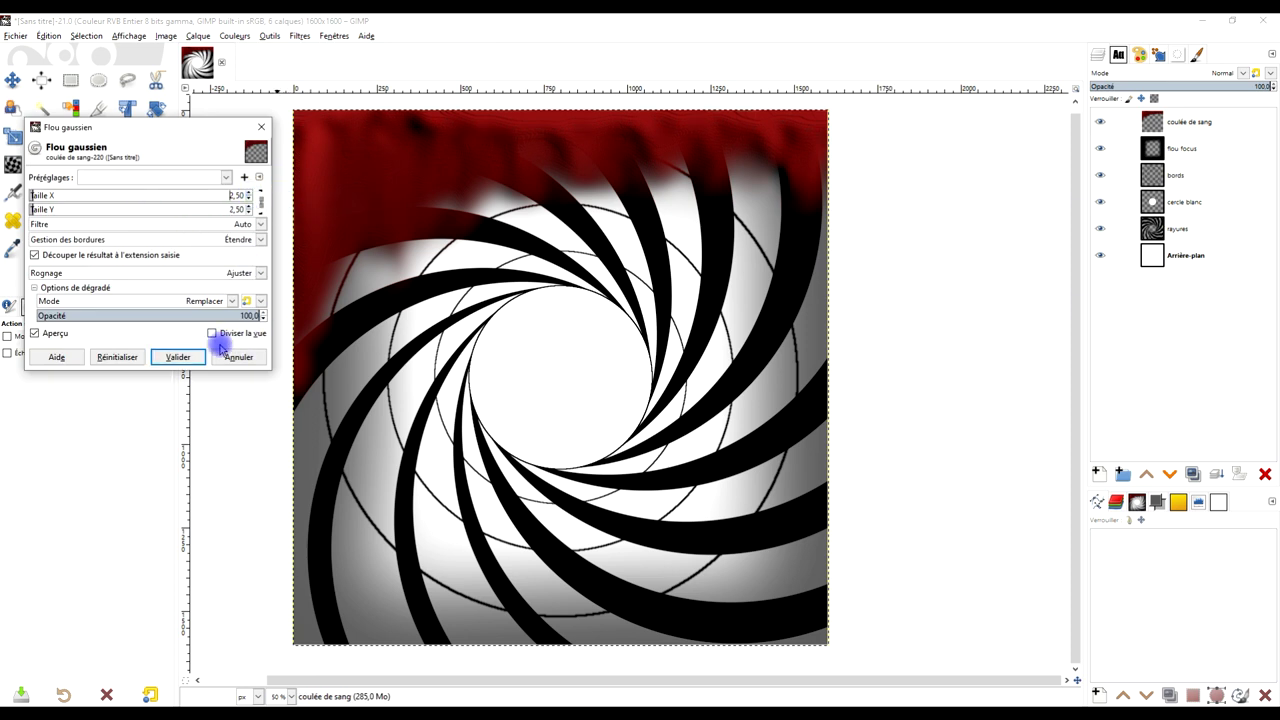
click(186, 357)
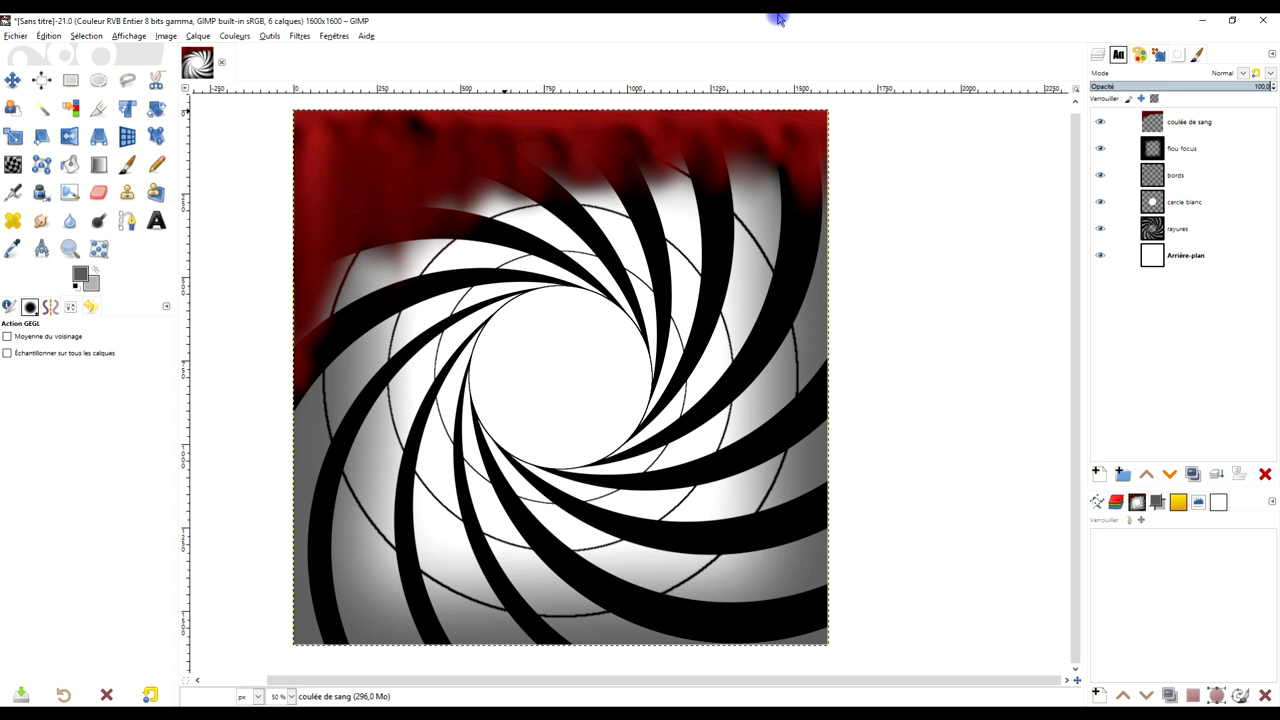
- Duplicate and merge down the coulée de sang layer, then move it below flou focus
click(1200, 122)
click(1192, 474)
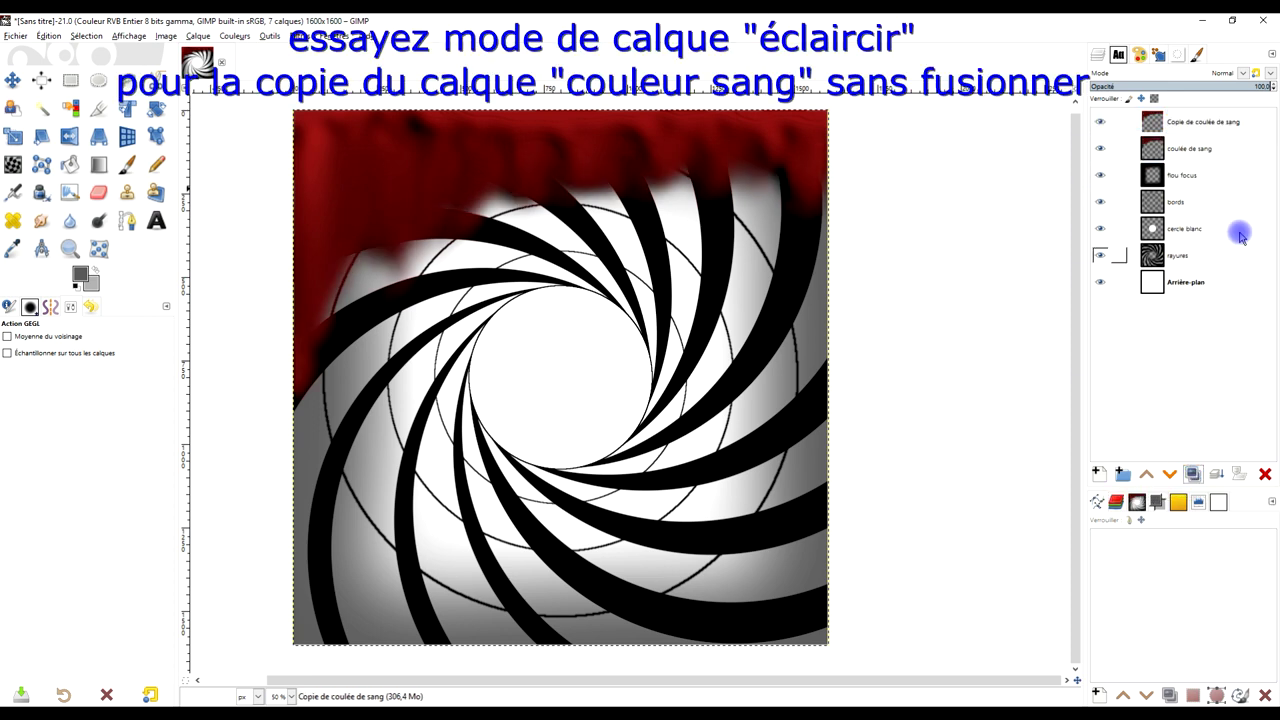
click(1218, 474)
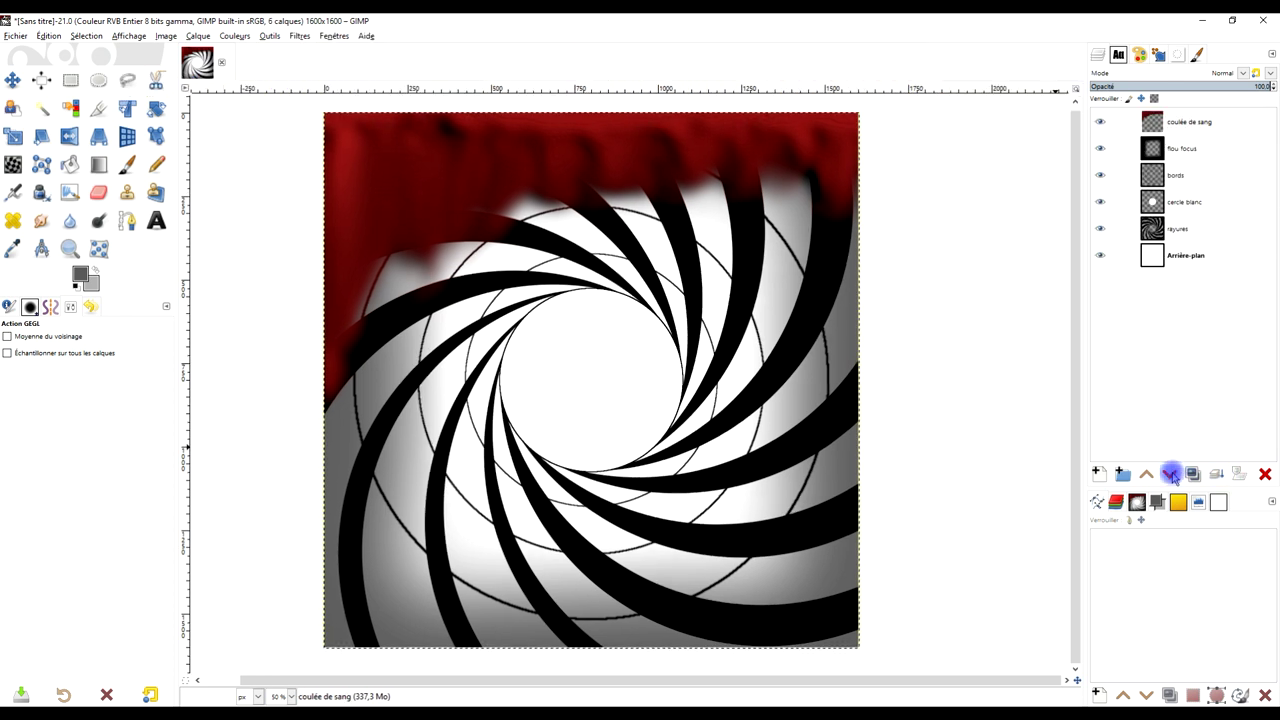
click(1171, 475)
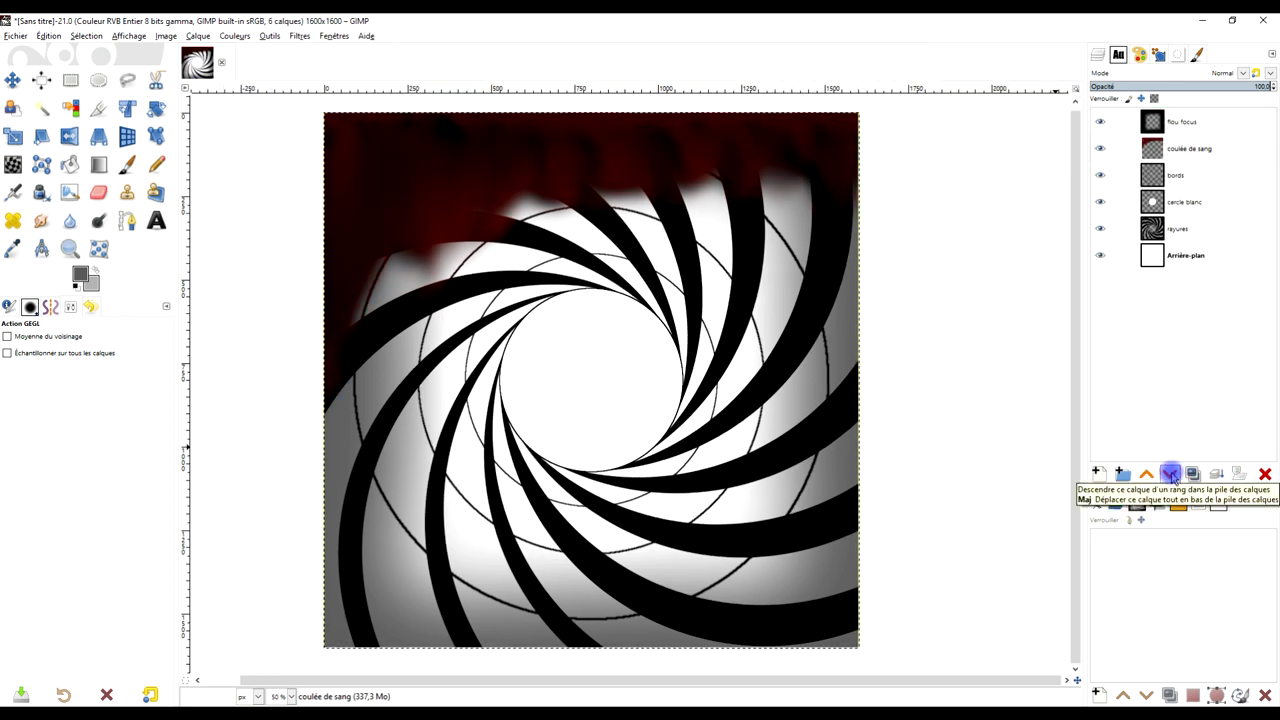
click(1146, 474)
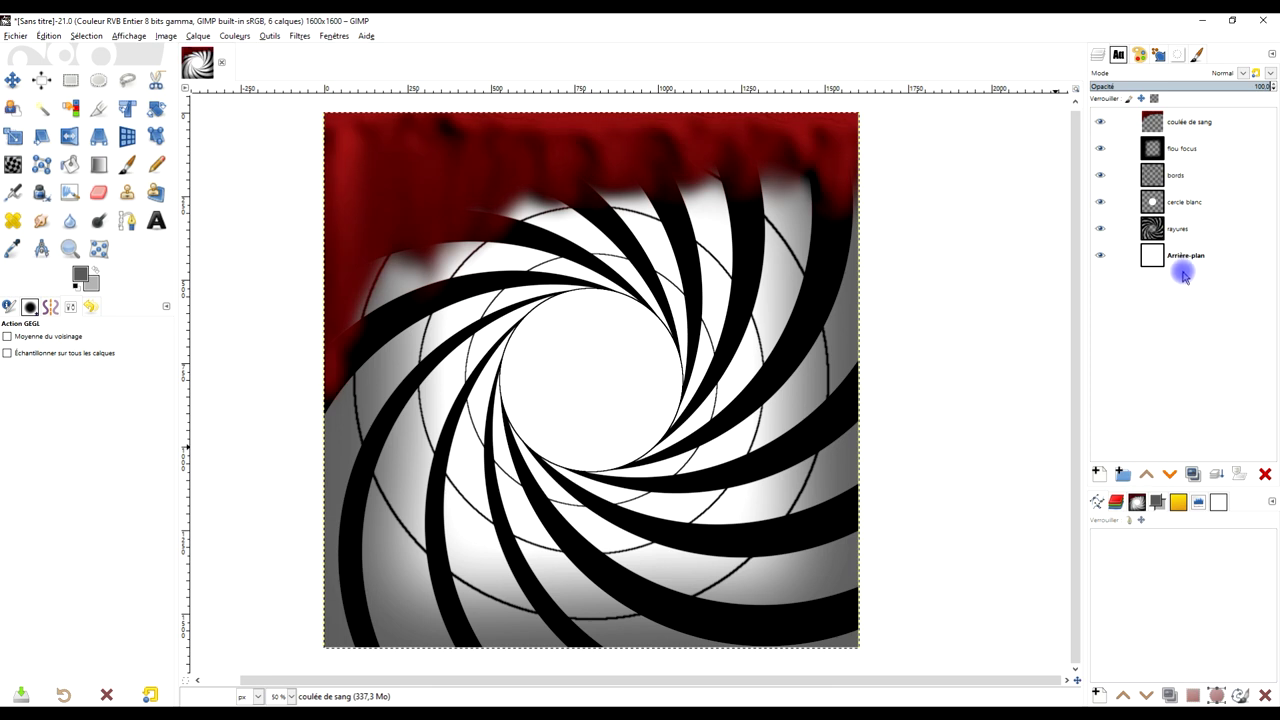
click(1171, 476)
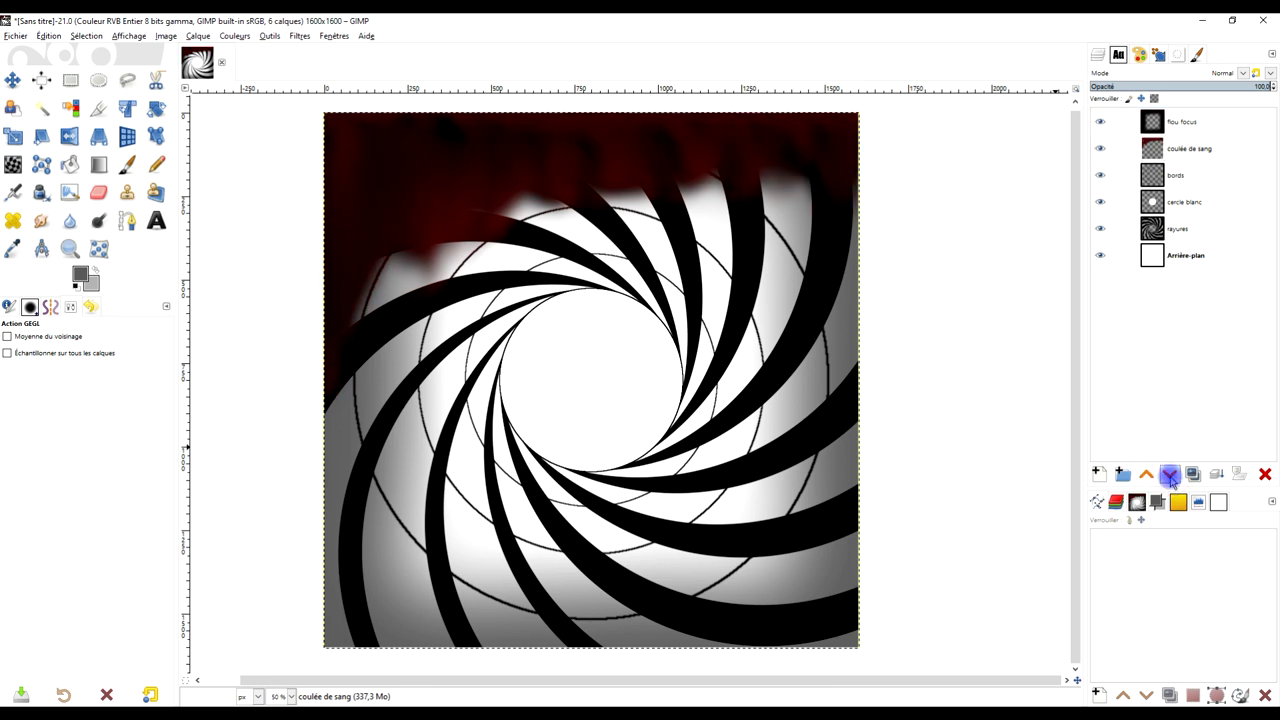
- Set the flou focus layer's opacity to 79
click(1194, 124)
mouse_move(1242, 86)
mouse_down()
mouse_move(1218, 86)
mouse_move(1240, 86)
mouse_up()
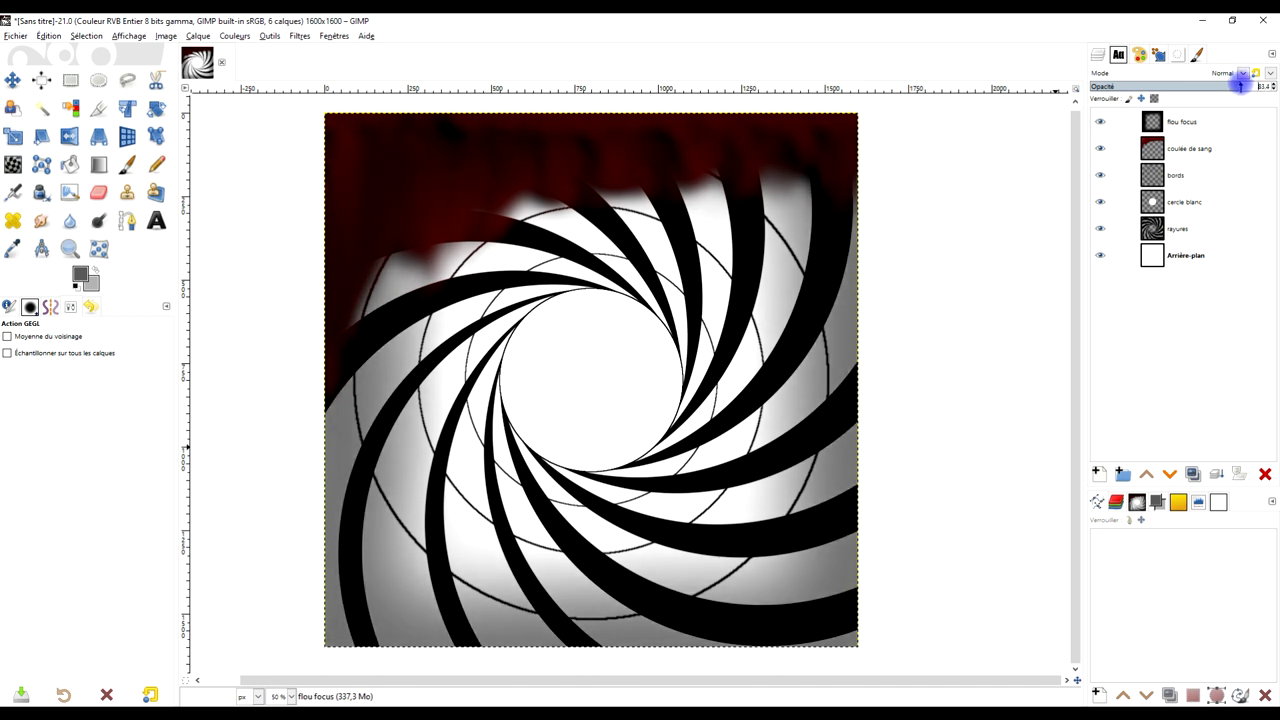
scroll(903, 394, down, 1)
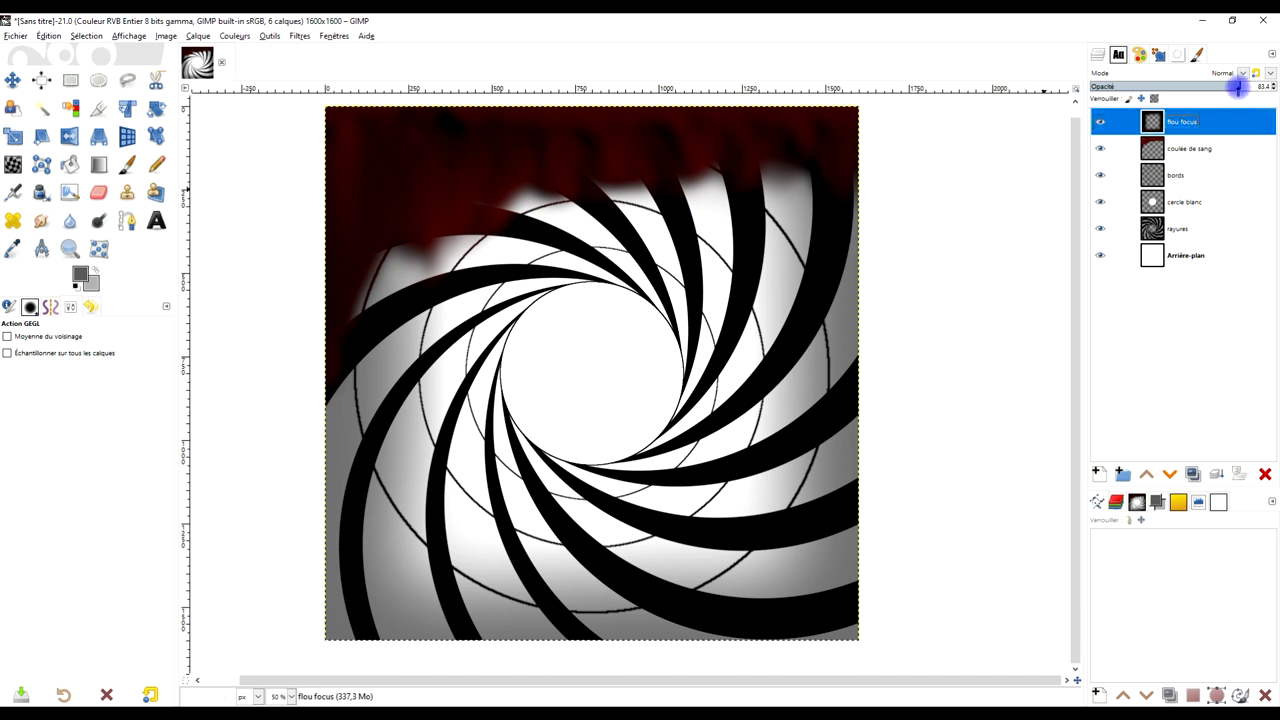
click(1248, 86)
drag(1248, 86, 1233, 86)
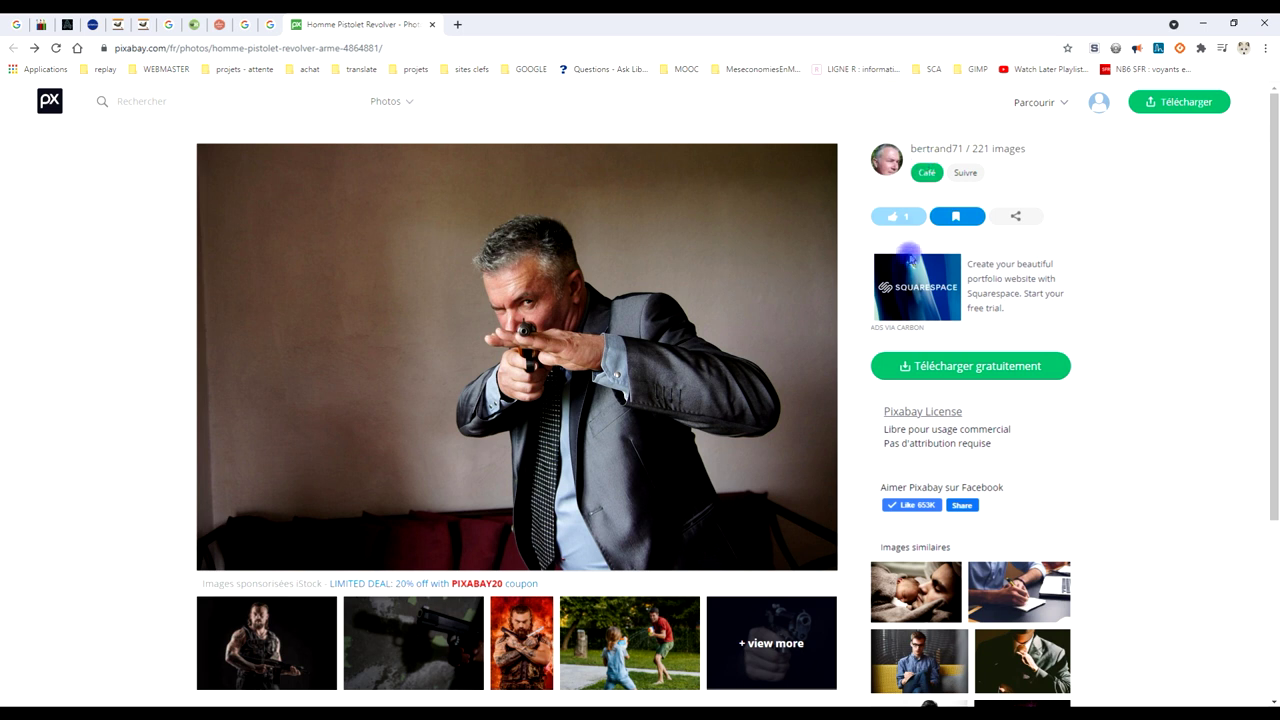
- Open the 1920×1277 gunman photo on Pixabay, copy the image, and return to GIMP
click(968, 369)
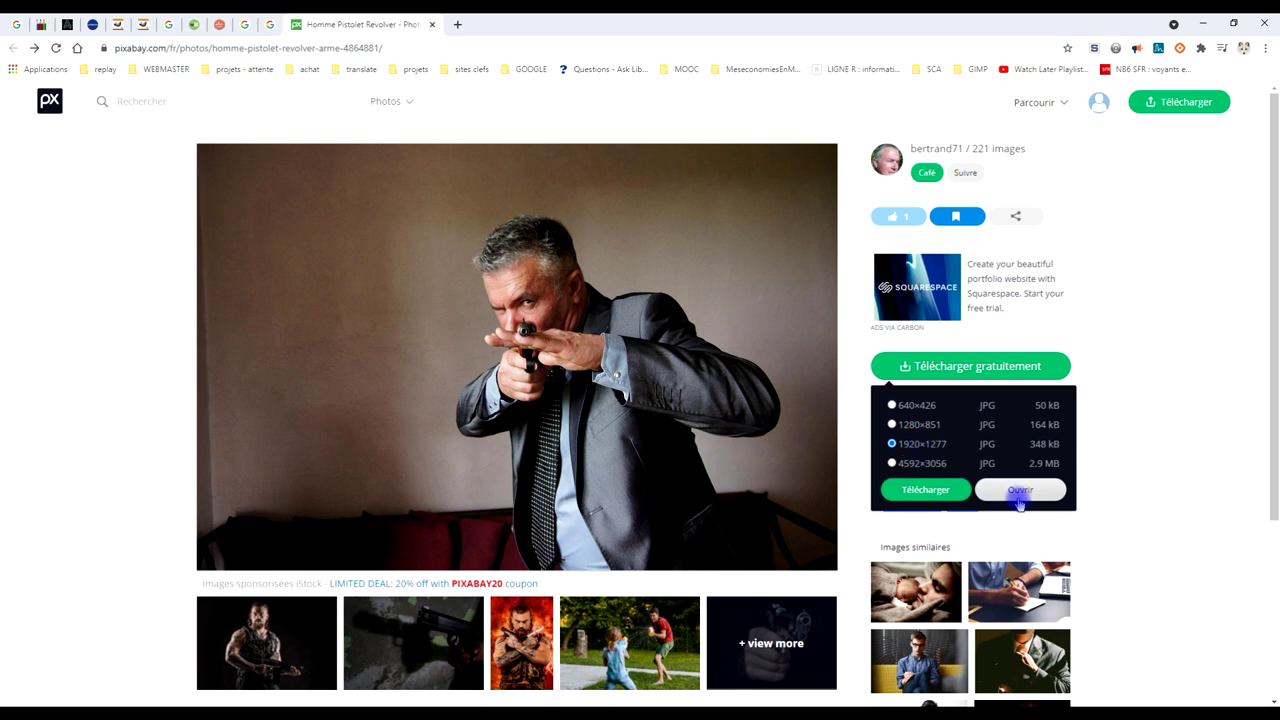
click(1021, 490)
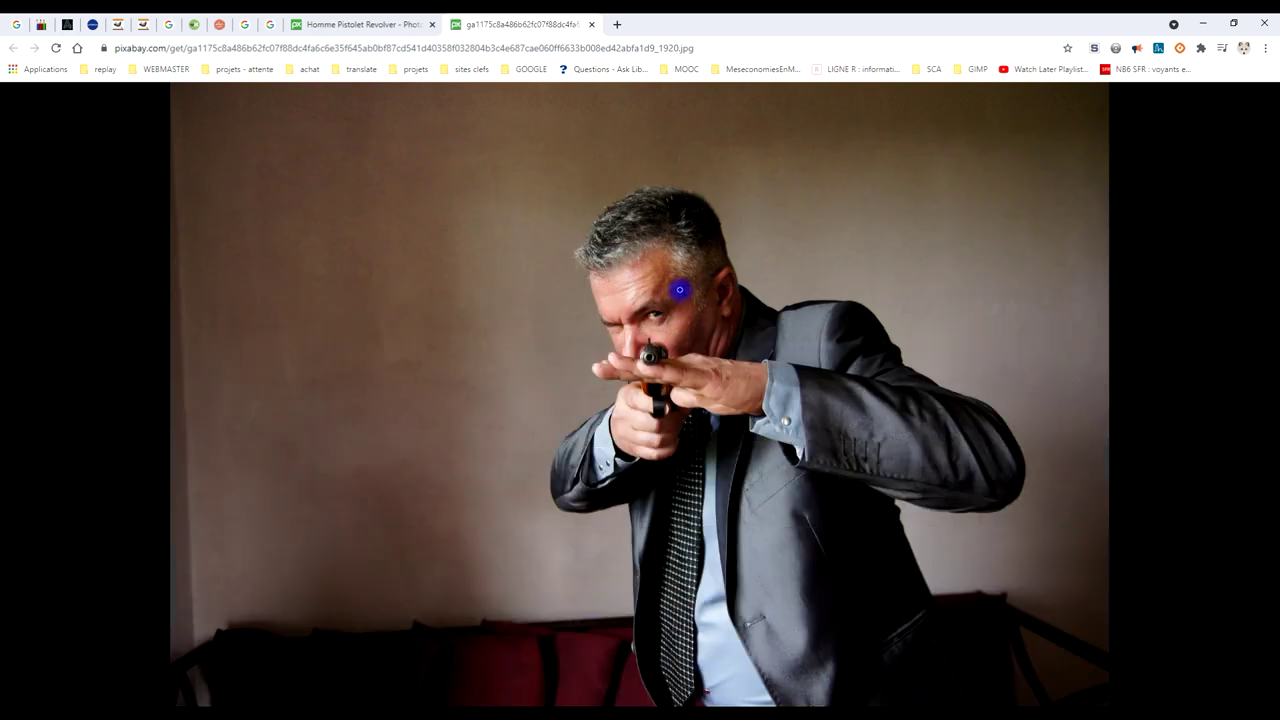
right_click(679, 290)
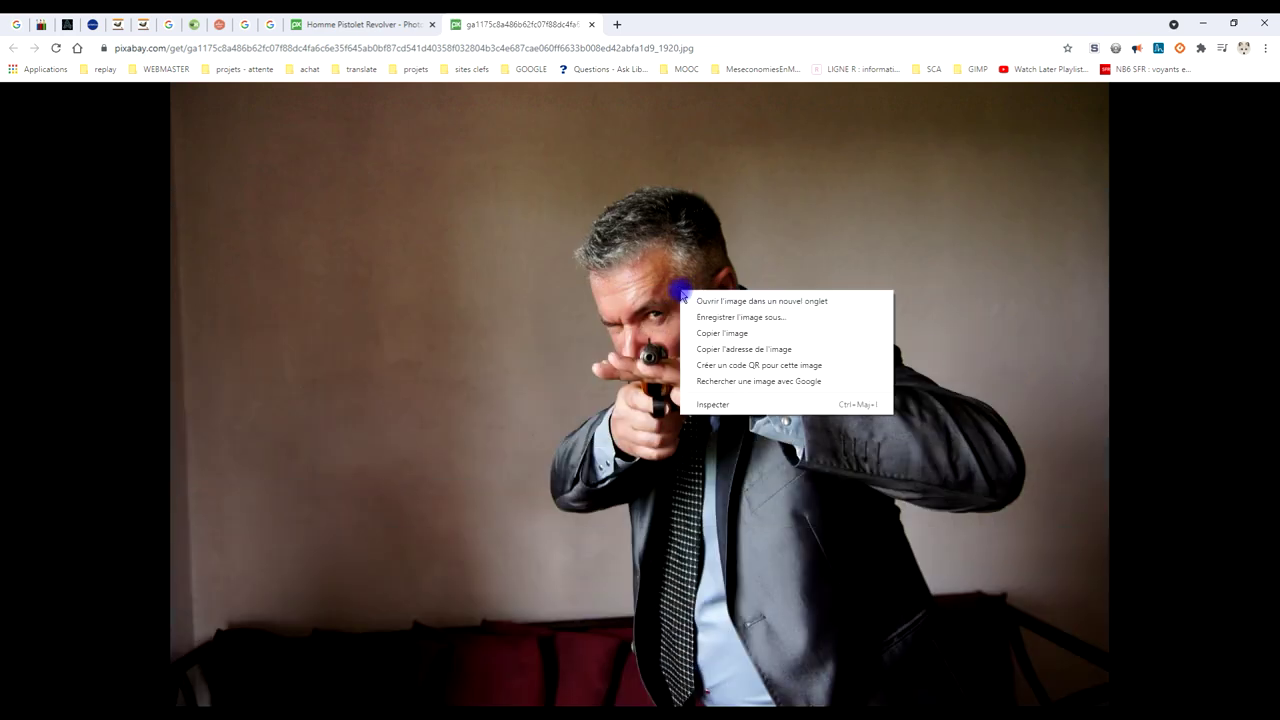
click(726, 336)
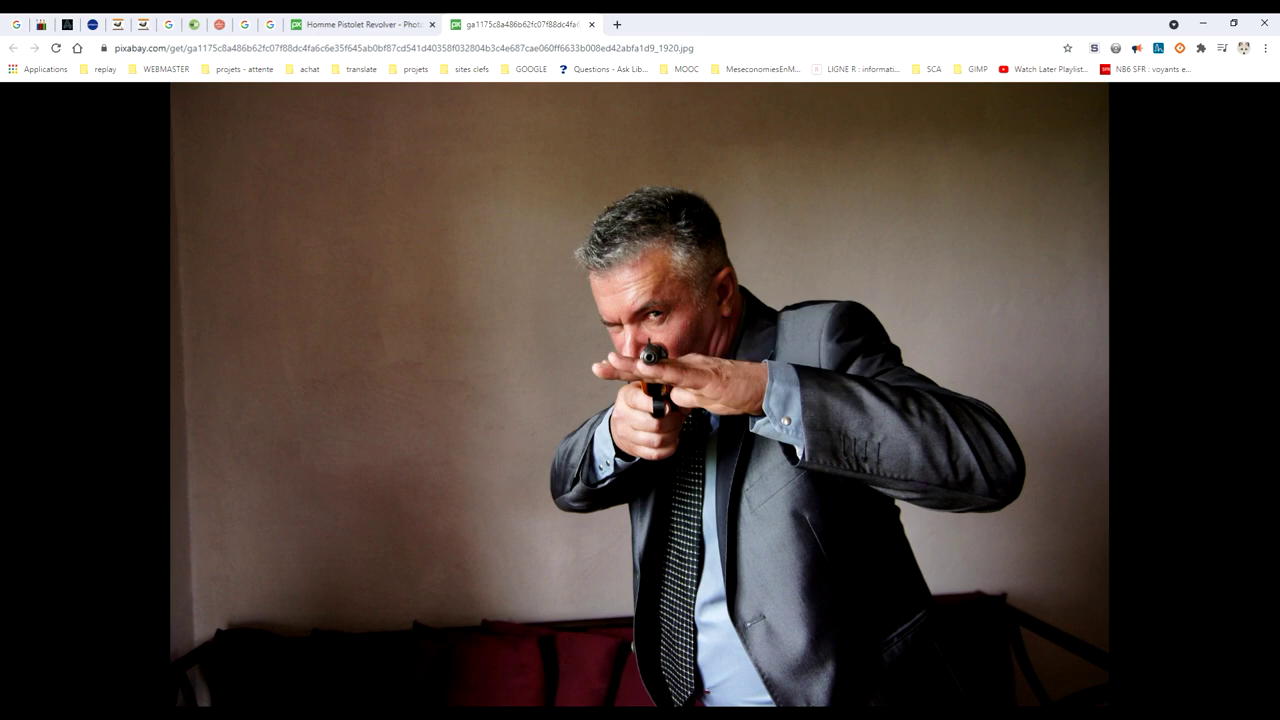
key(alt+Tab)
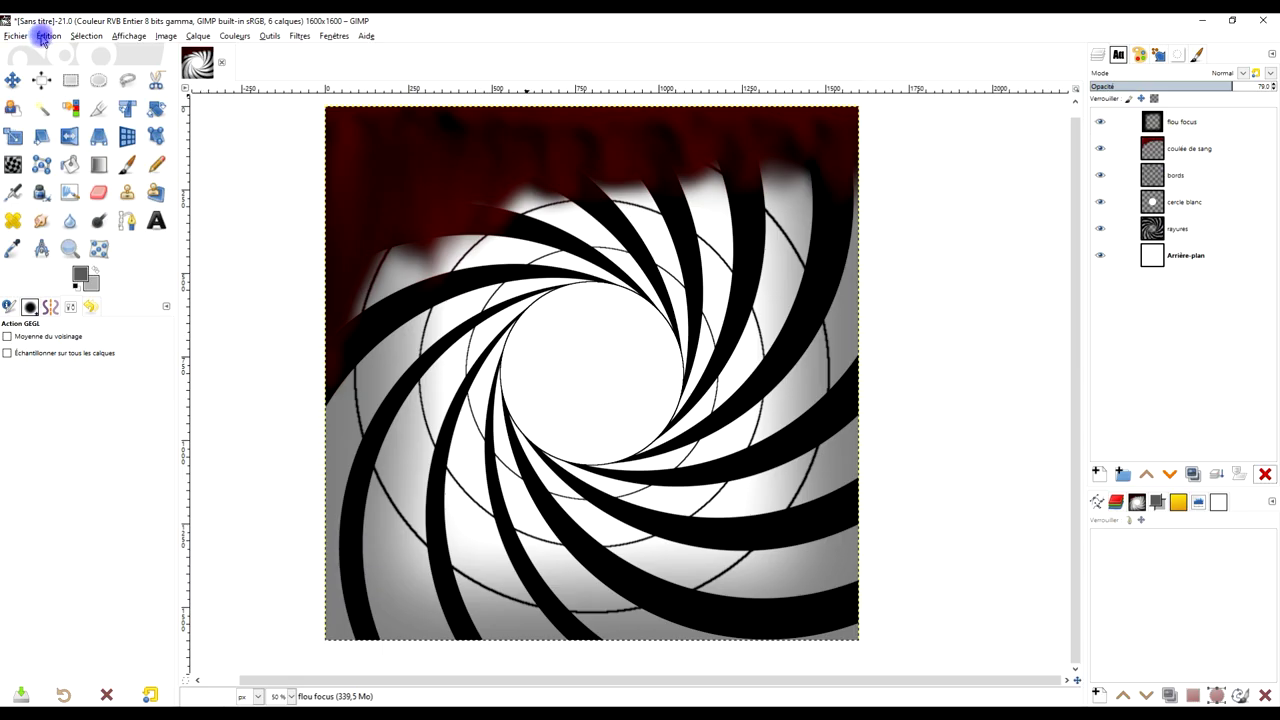
- Paste the gunman photo as new layer 'Calque copié' at about 49% opacity
click(42, 37)
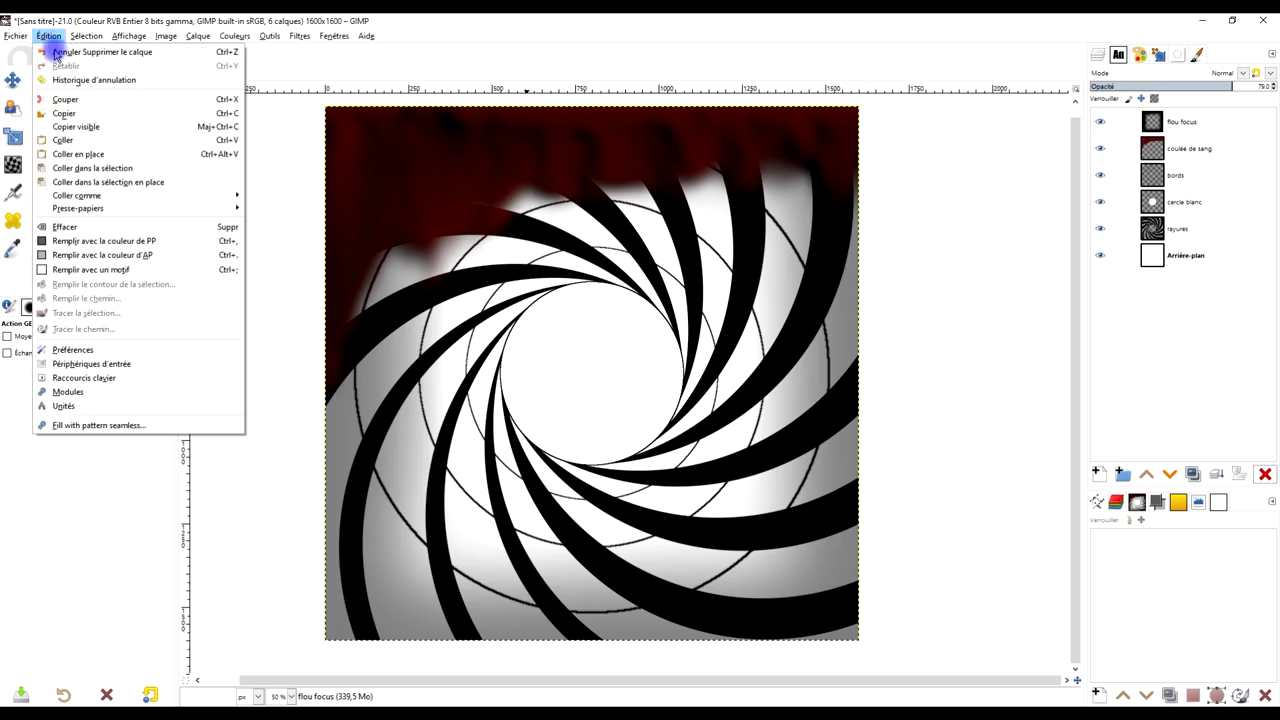
mouse_move(77, 195)
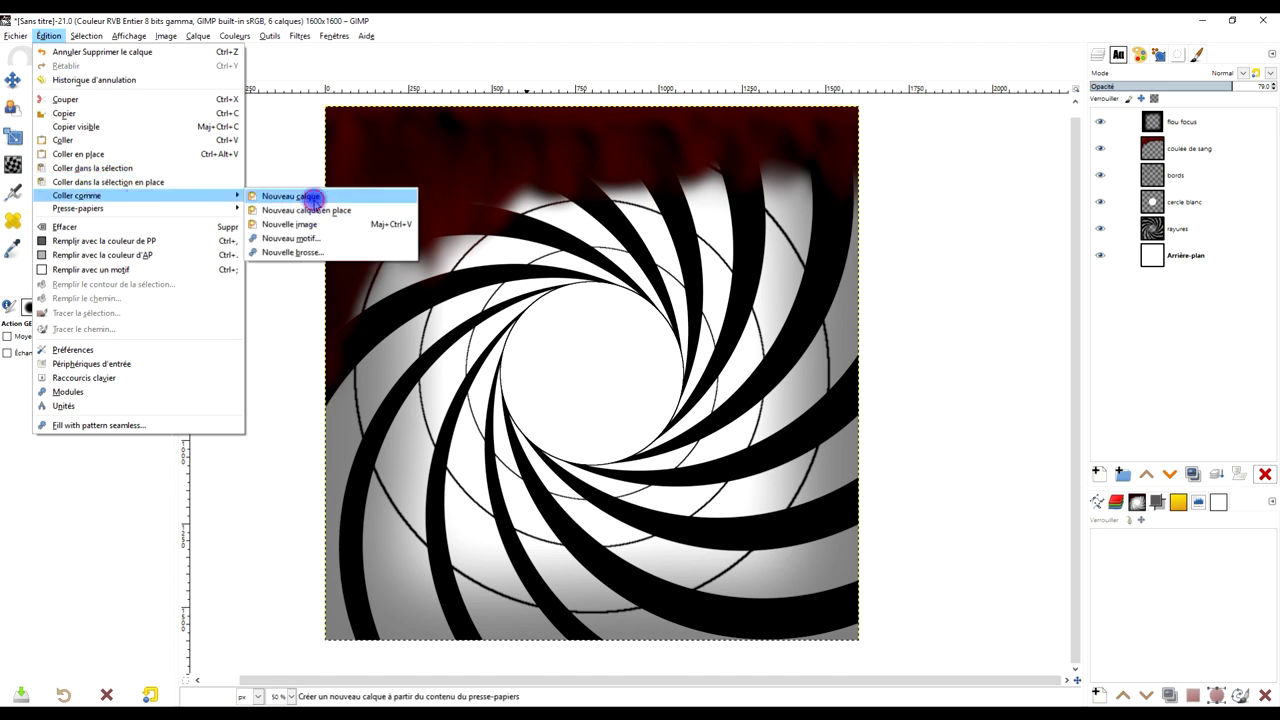
click(312, 200)
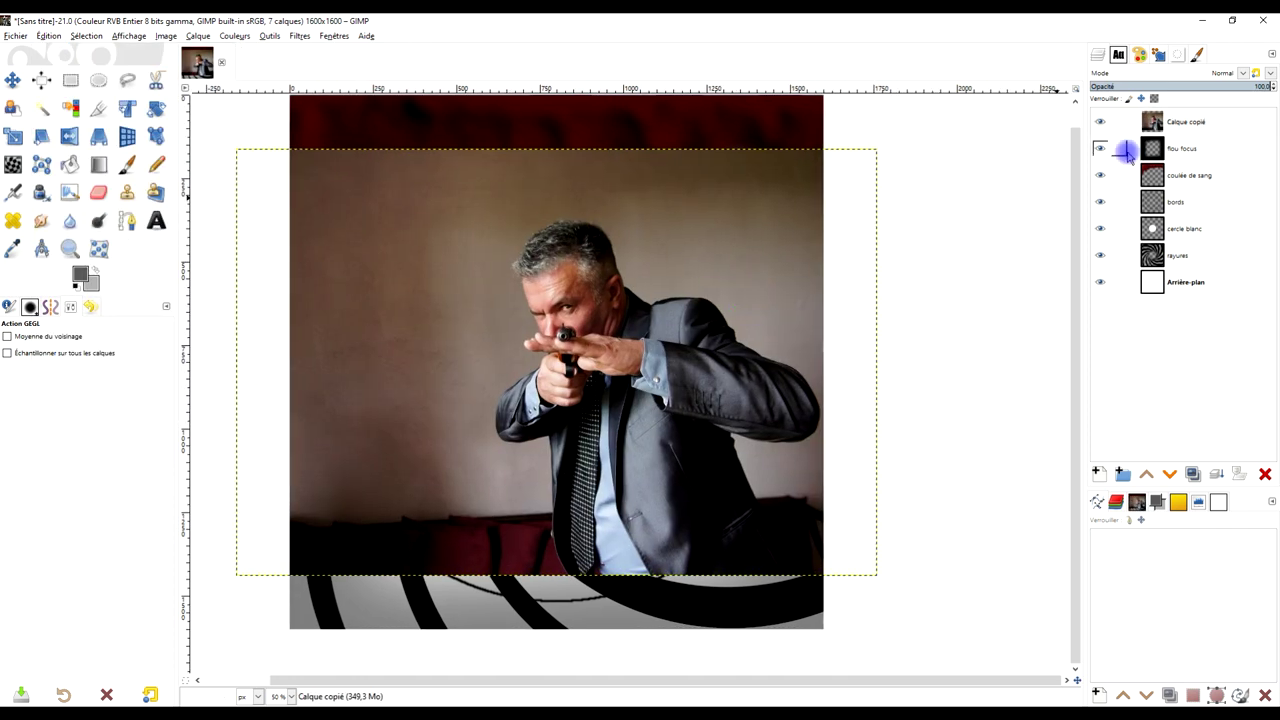
click(1204, 124)
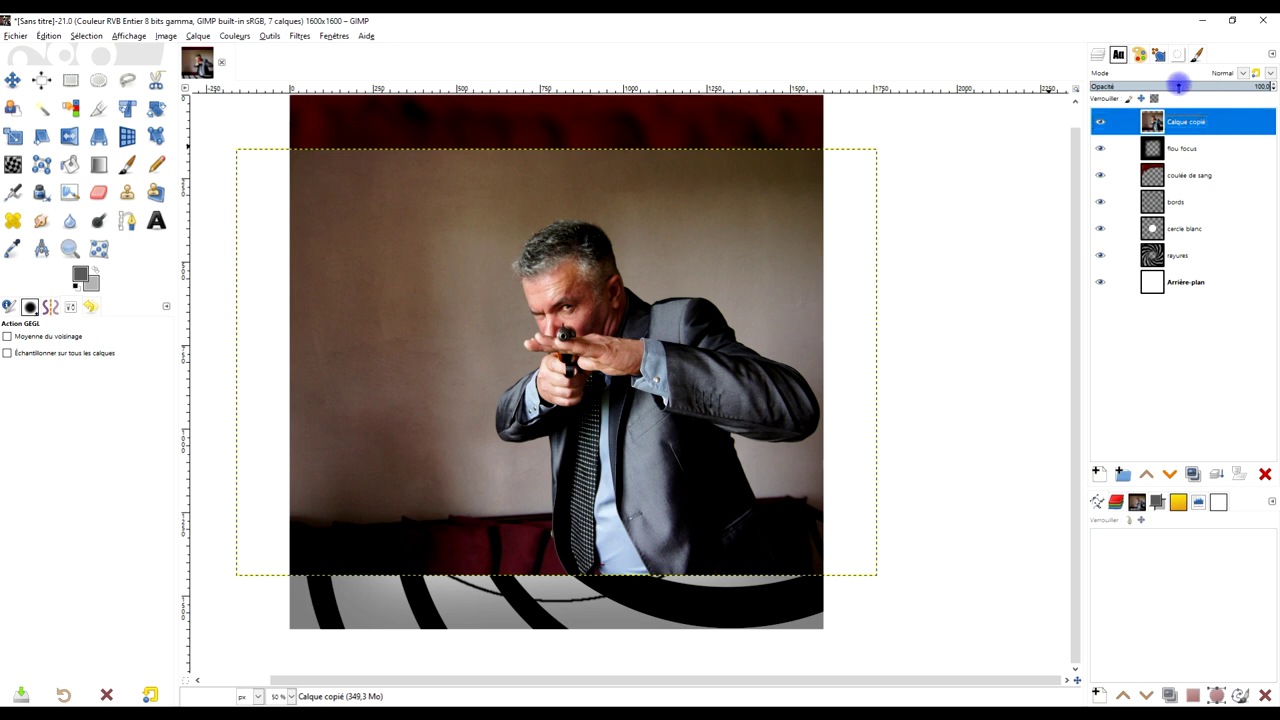
click(1179, 85)
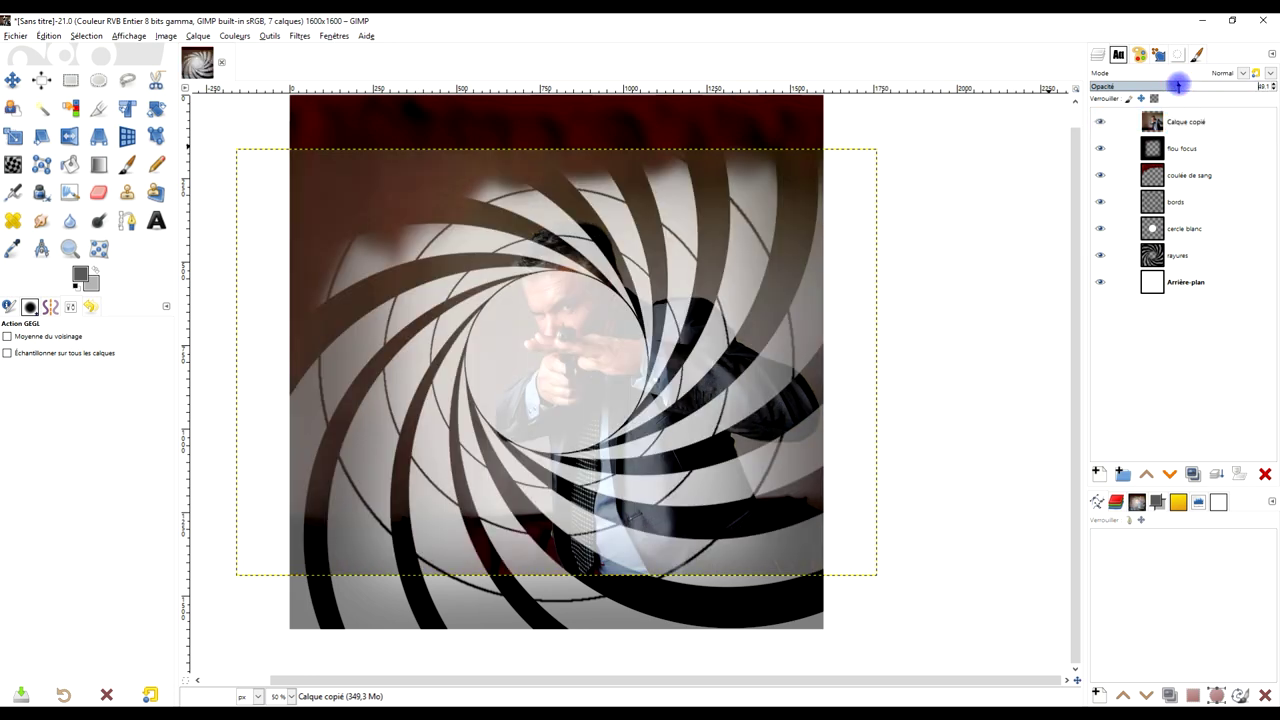
click(15, 138)
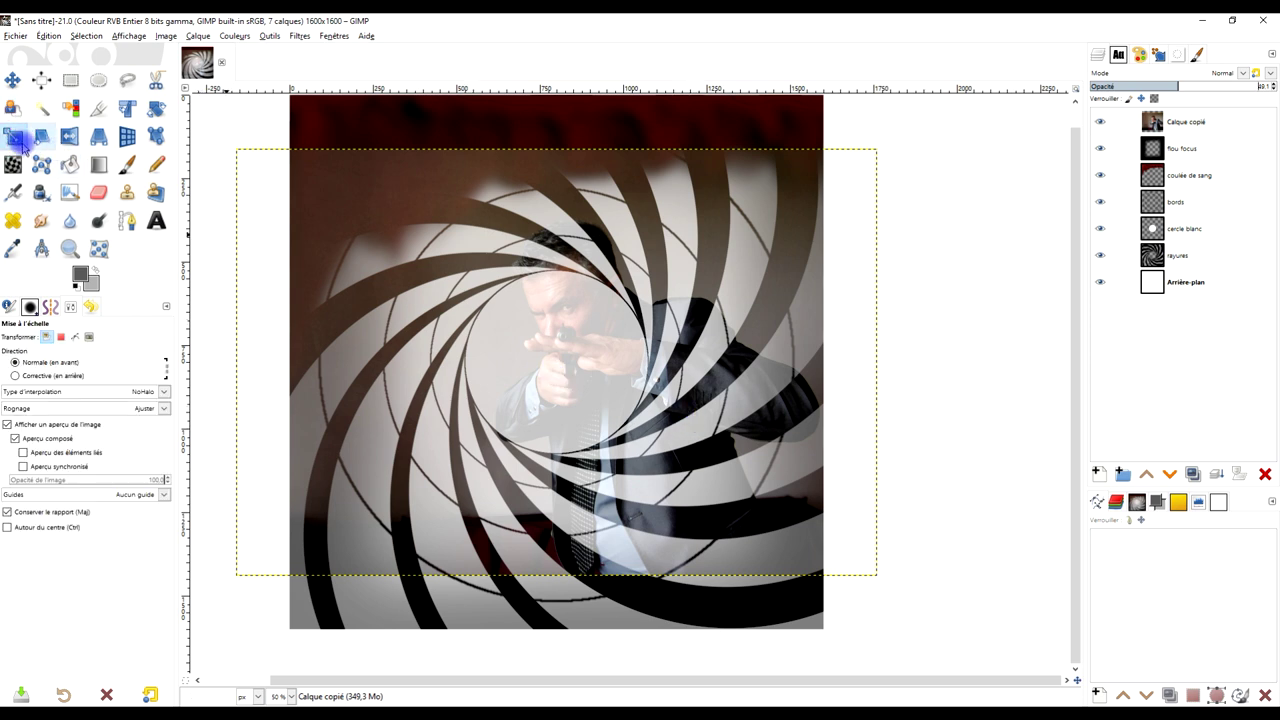
- Scale the Calque copié photo down to 1102×734 px, centring the gunman in the swirl
click(570, 358)
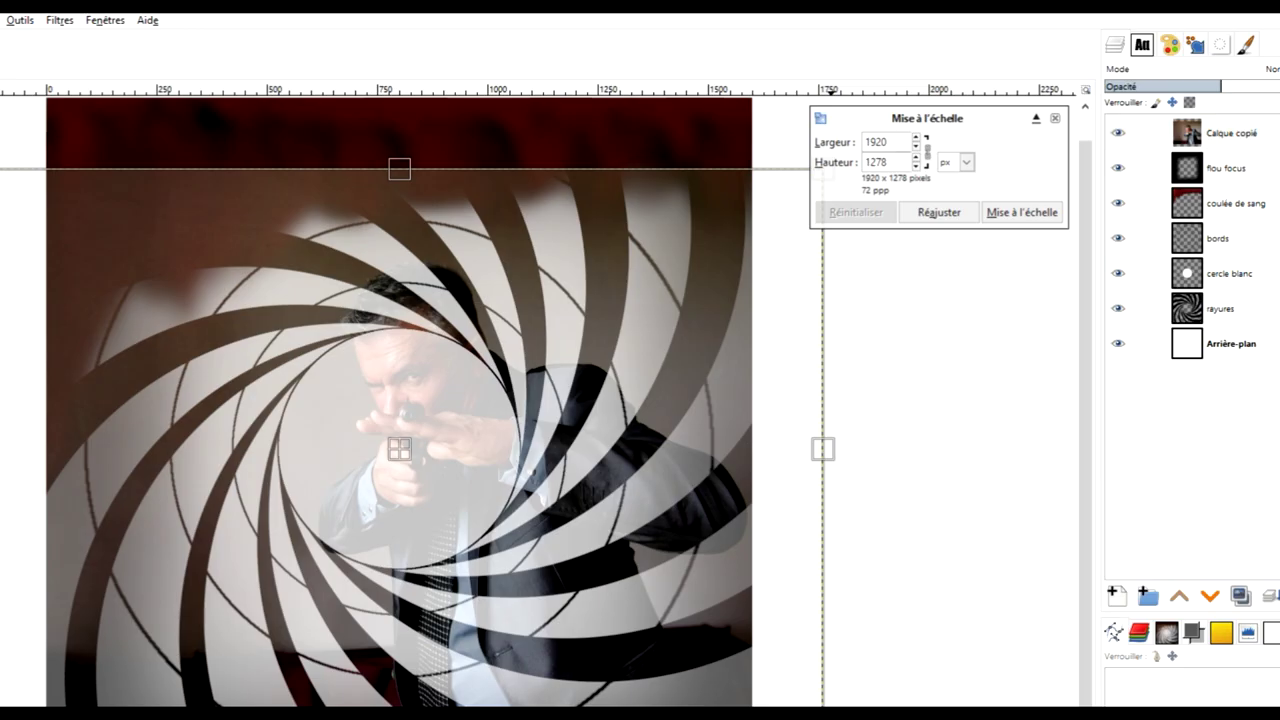
drag(876, 574, 701, 458)
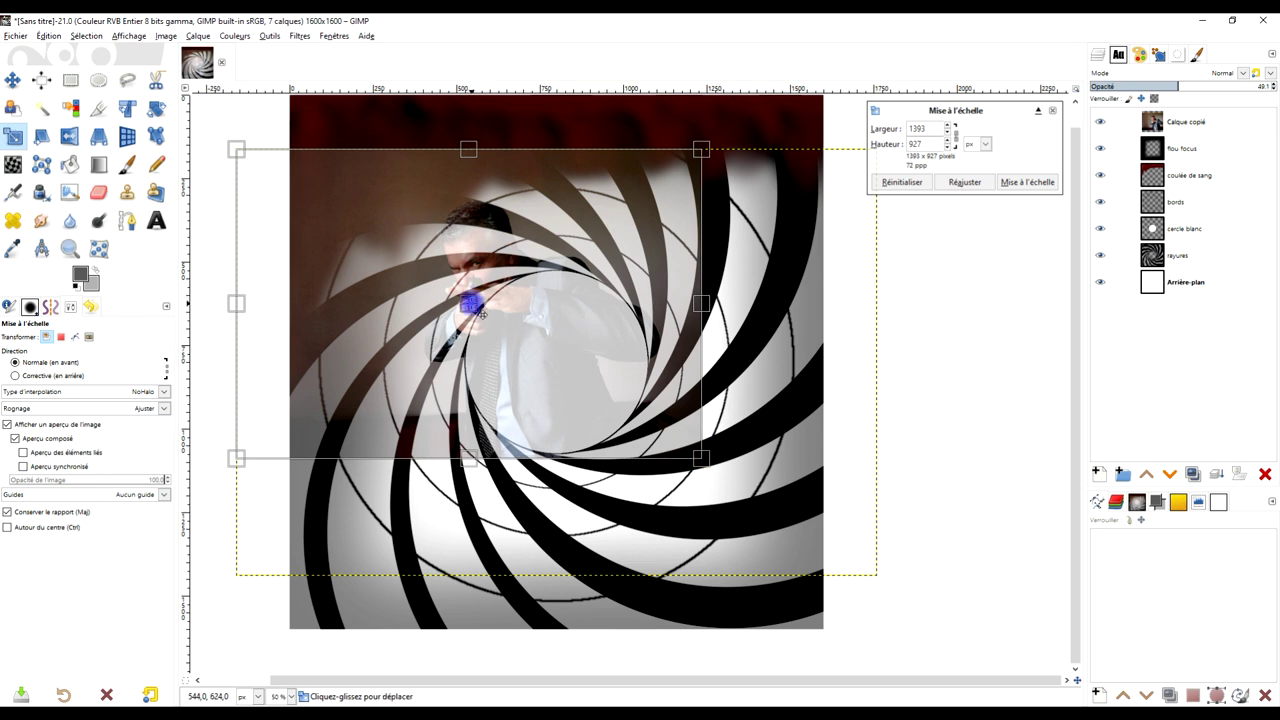
drag(484, 309, 530, 377)
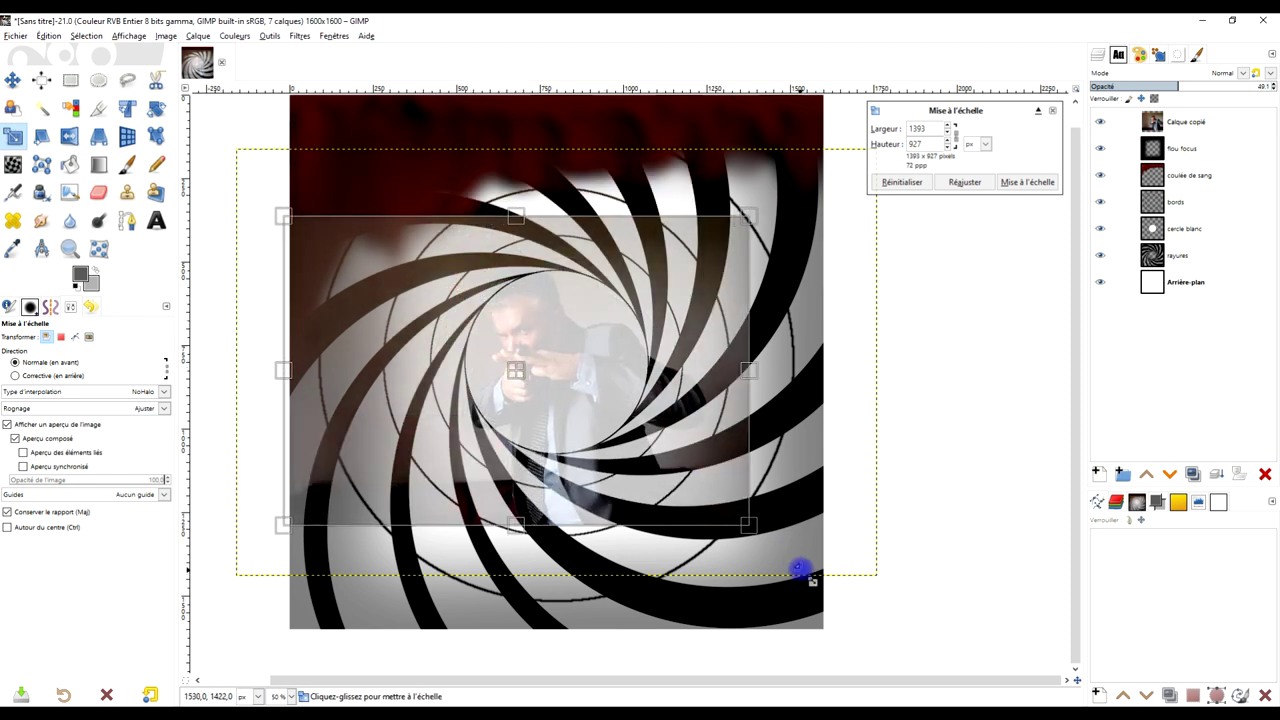
drag(748, 524, 662, 452)
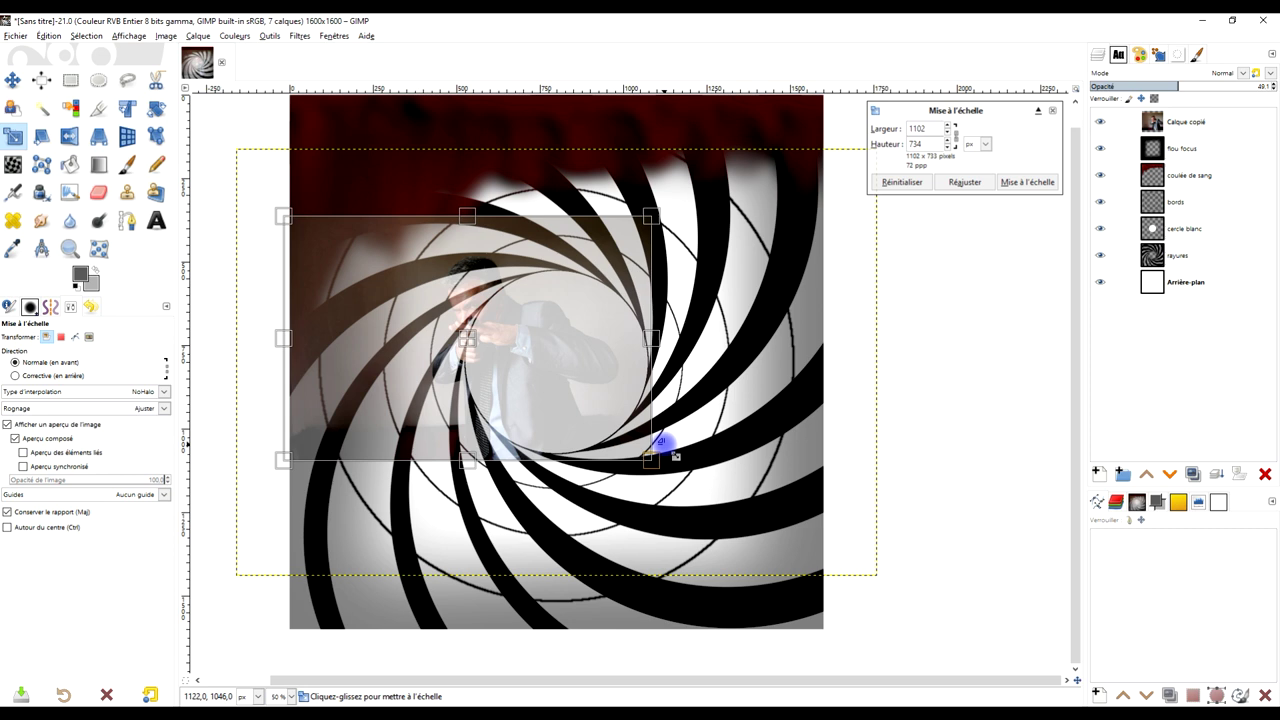
drag(466, 337, 533, 369)
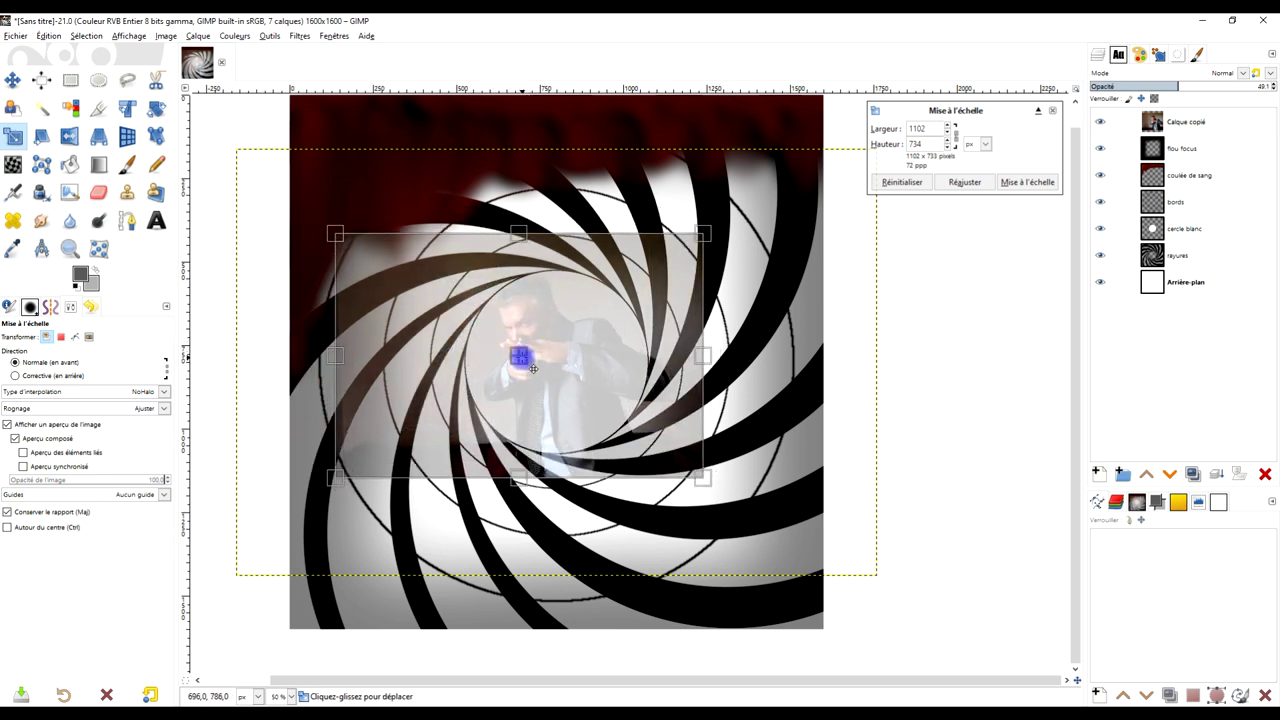
drag(533, 369, 566, 372)
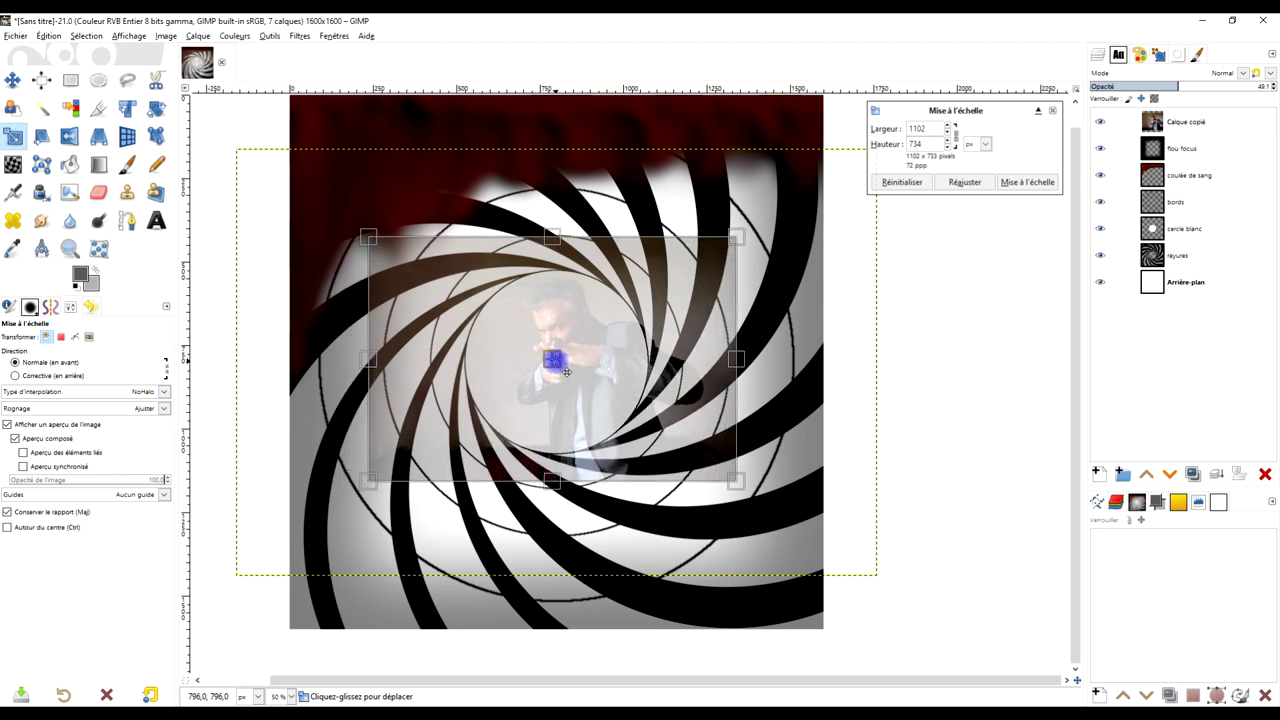
drag(566, 372, 560, 372)
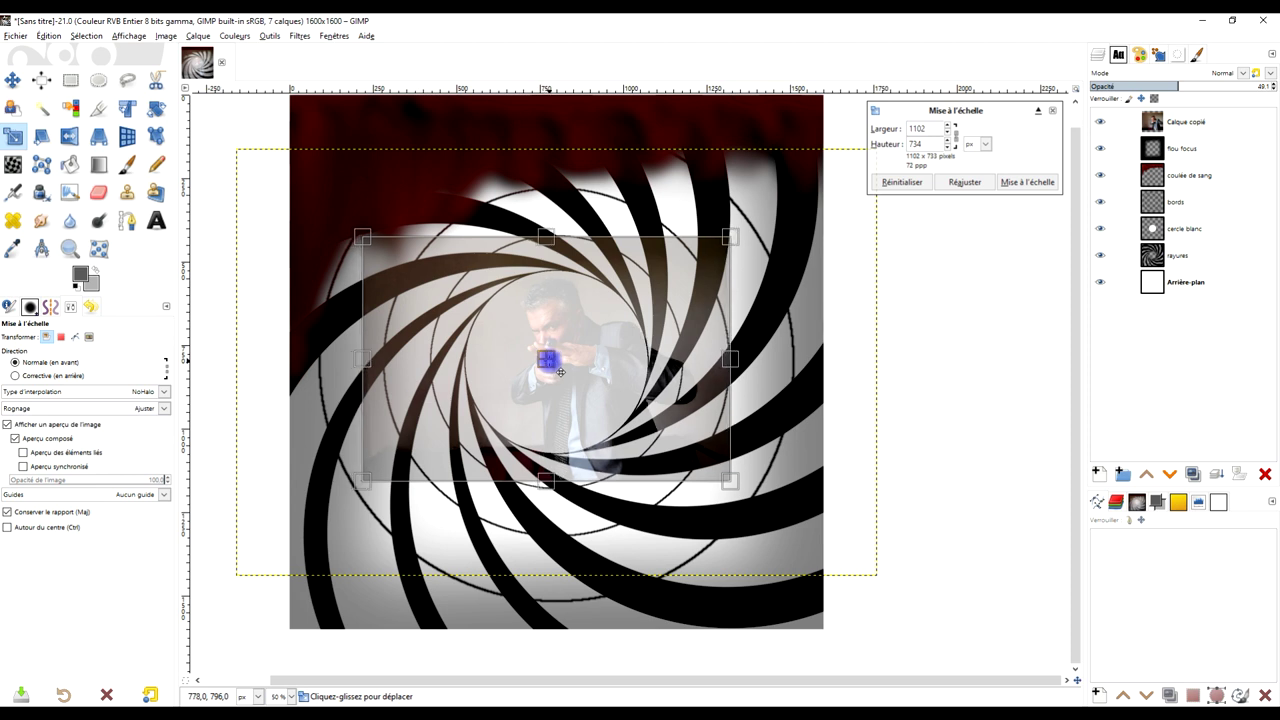
click(1040, 183)
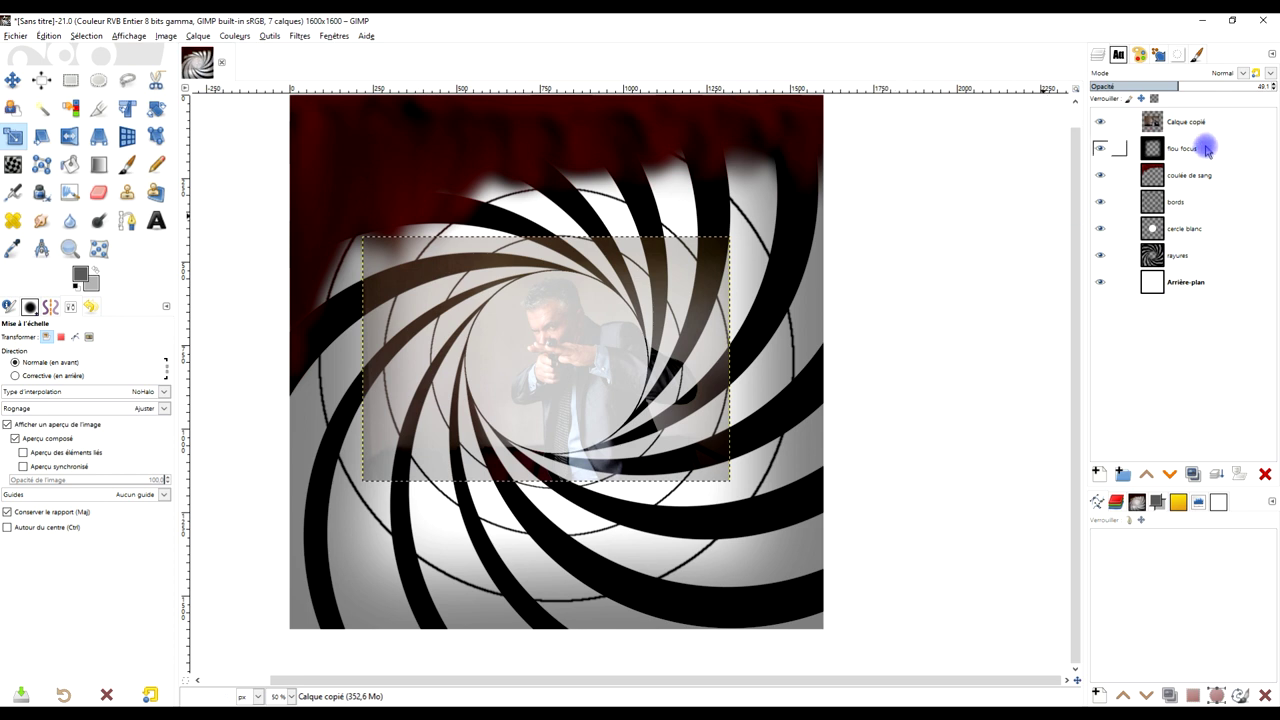
- Load the white circle's shape as a selection and name the pasted photo layer 'tireur'
drag(1172, 127, 1160, 231)
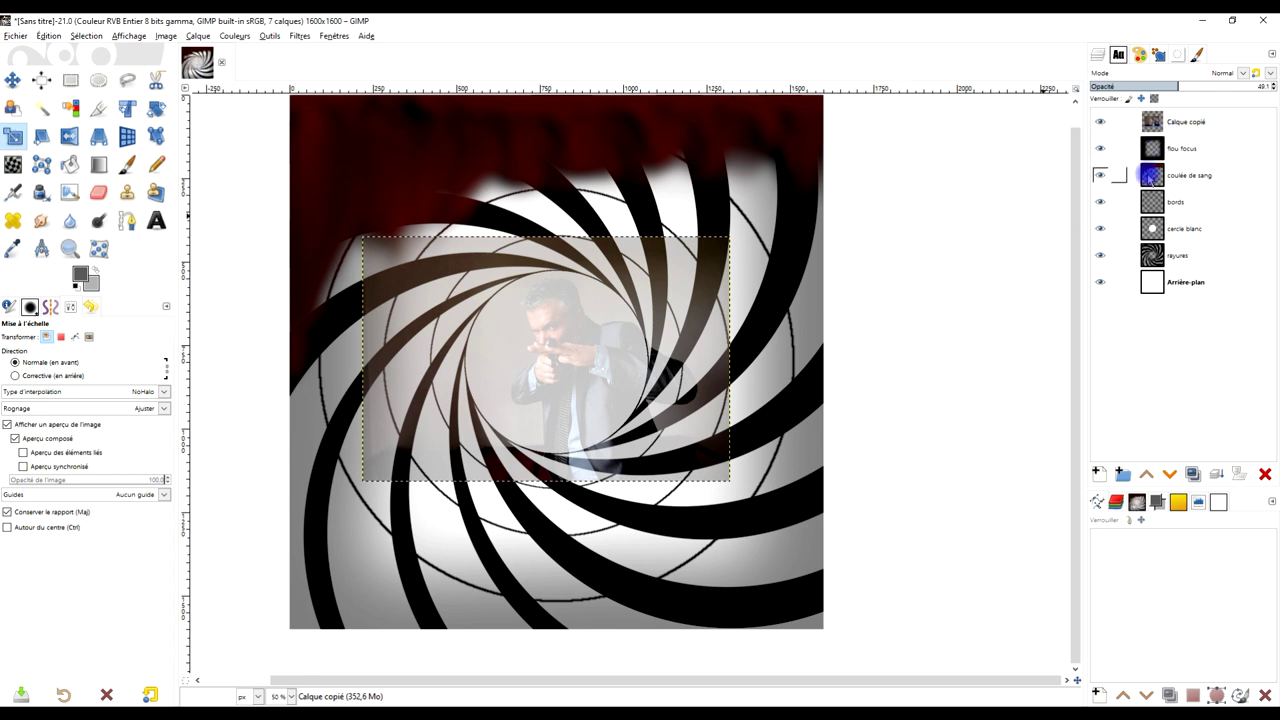
right_click(1152, 230)
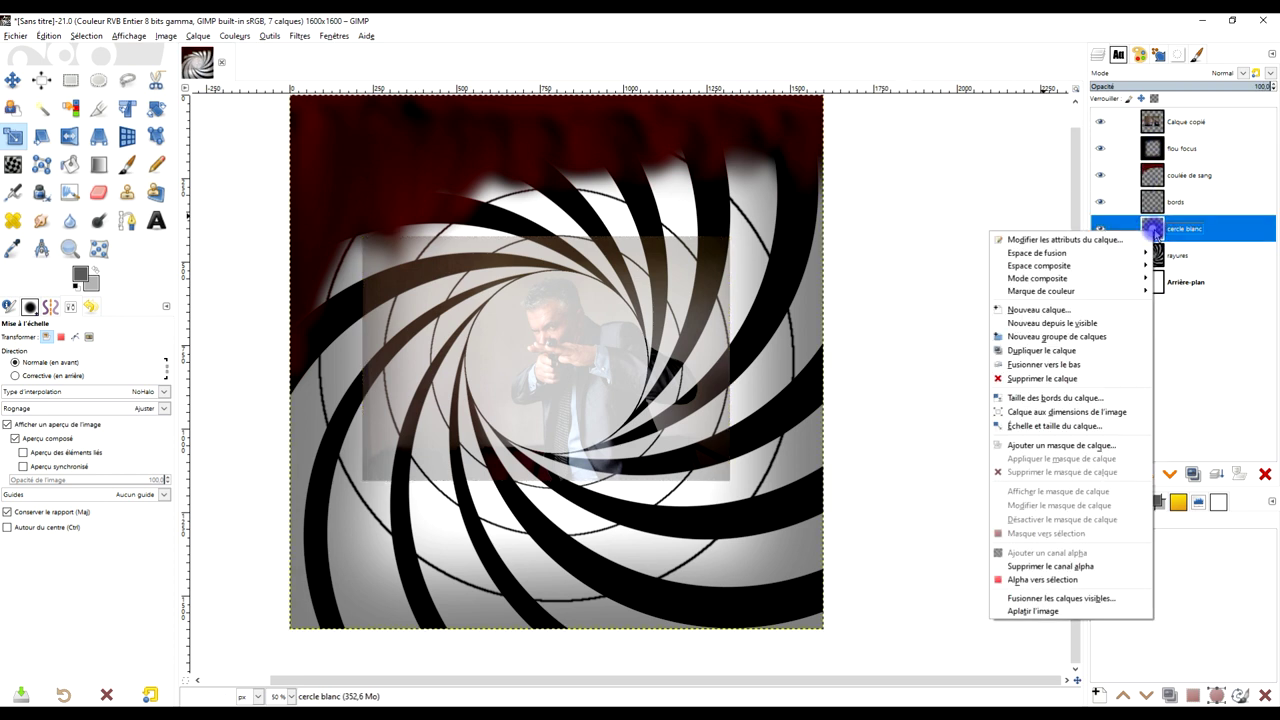
click(1036, 580)
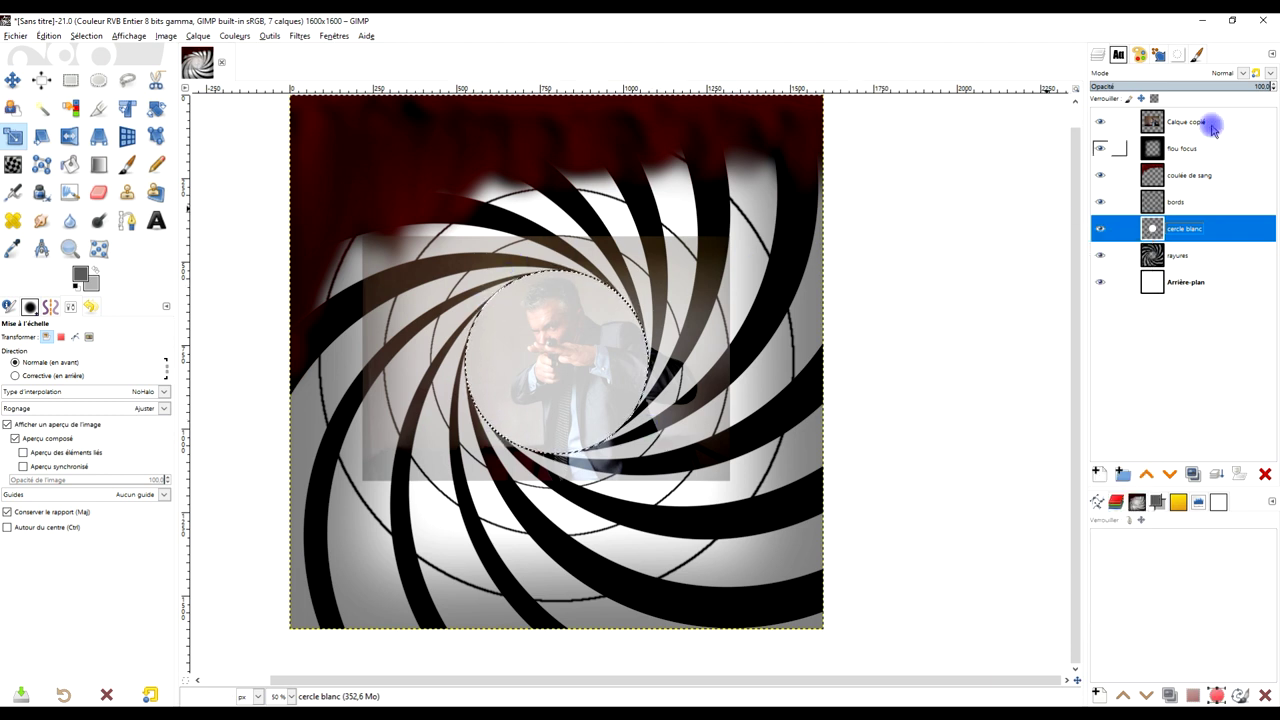
click(1152, 122)
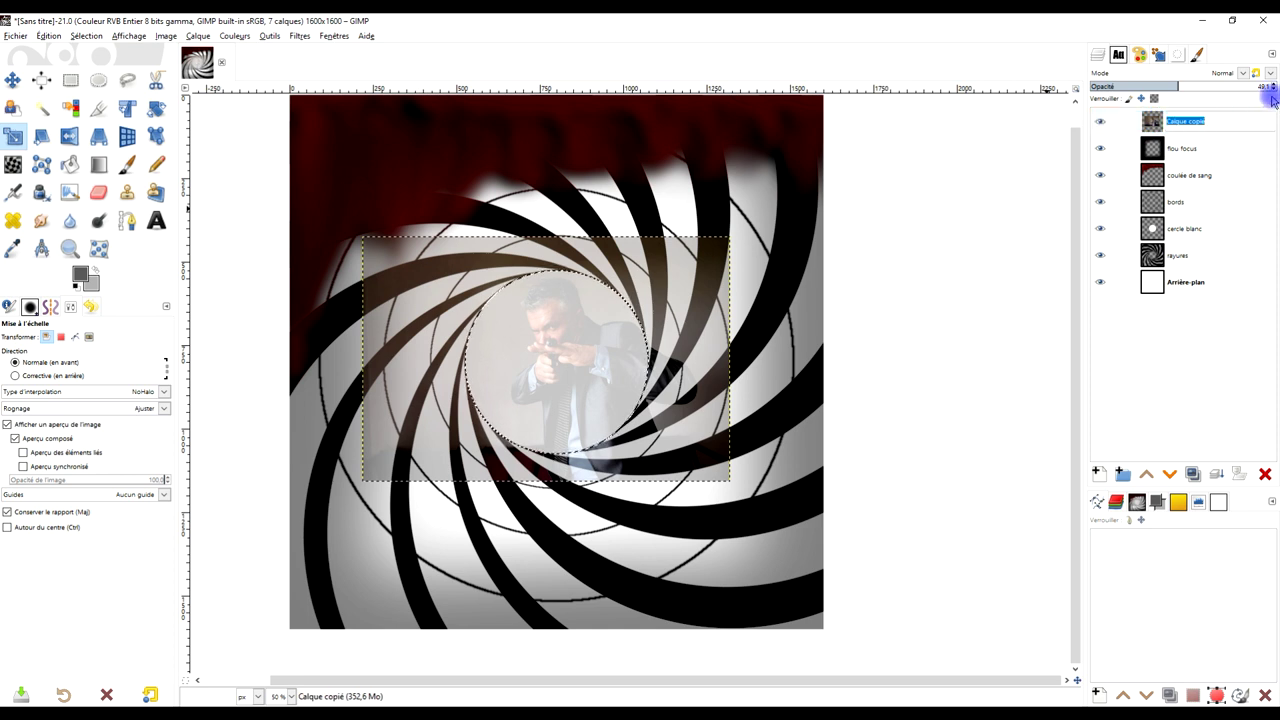
text(trou)
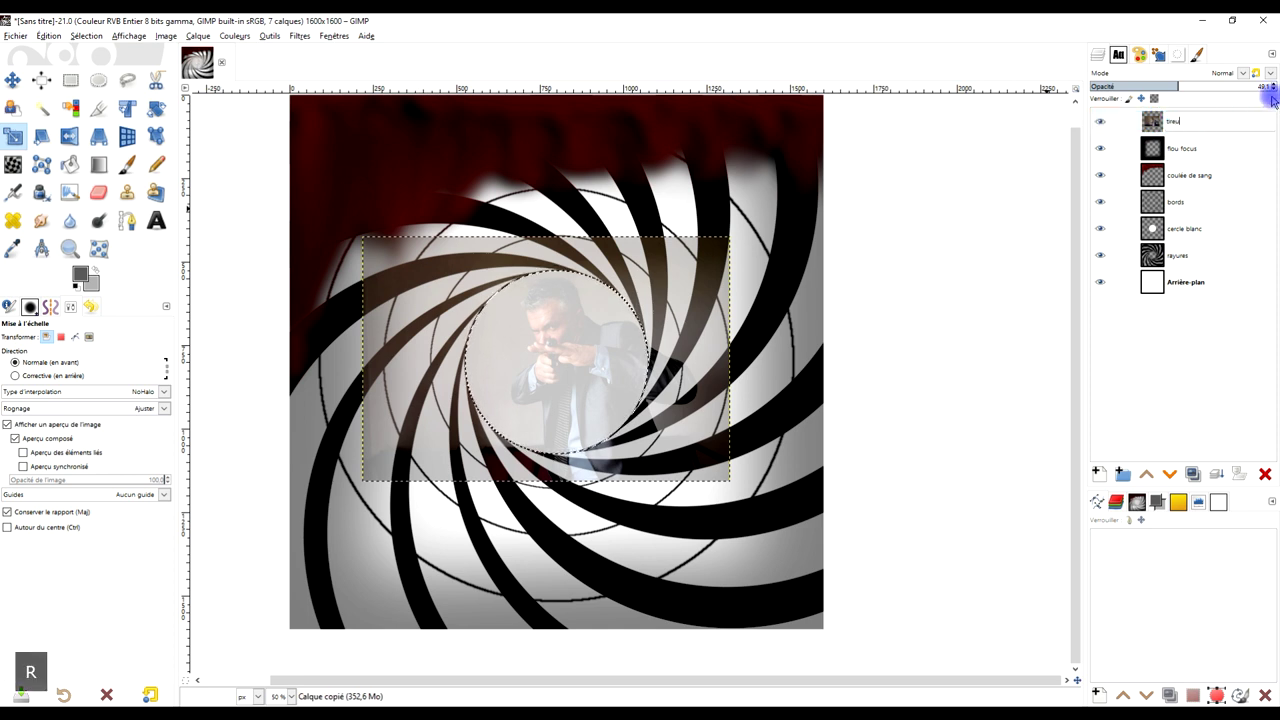
key(Return)
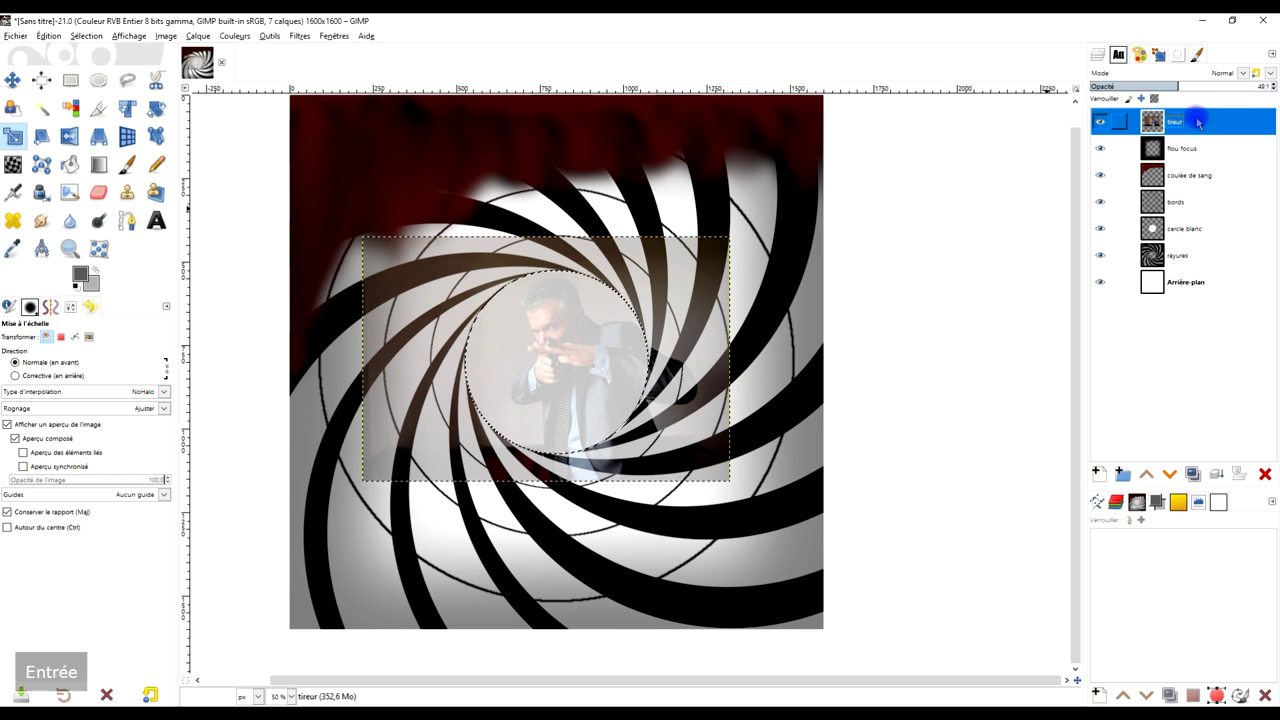
- Give tireur a layer mask initialised from the selection, at 100 opacity
right_click(1157, 121)
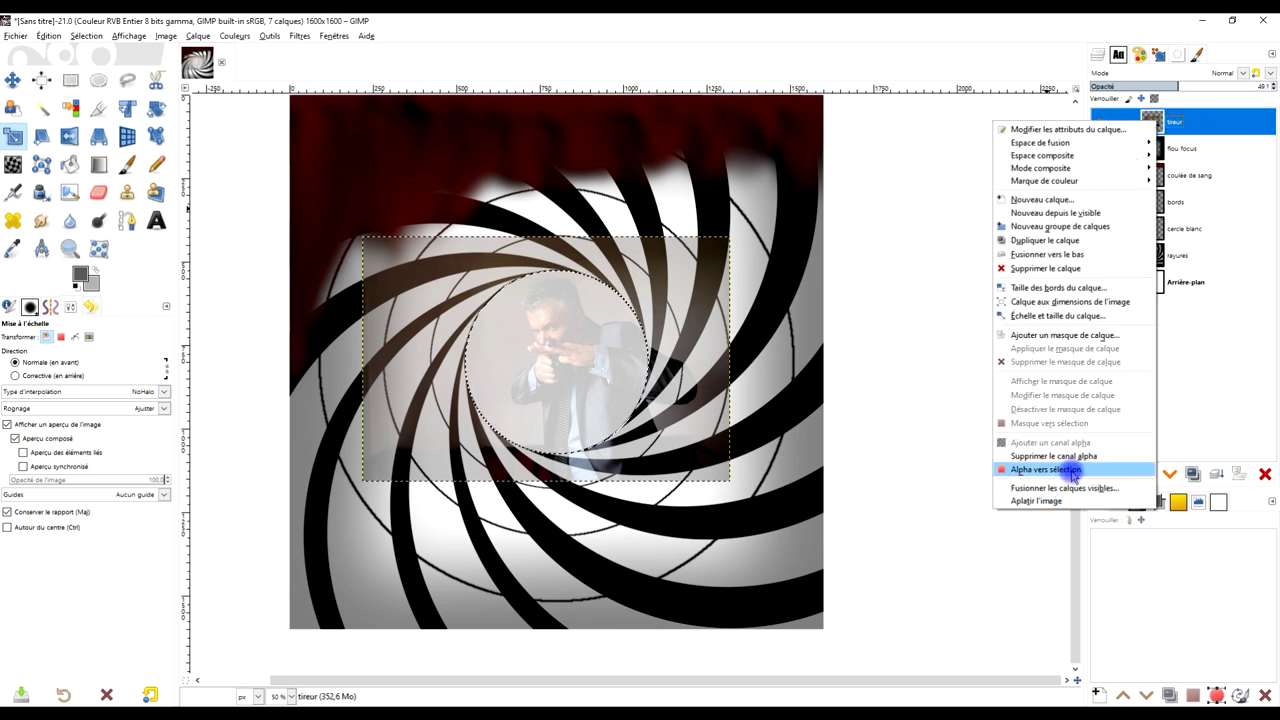
click(1070, 335)
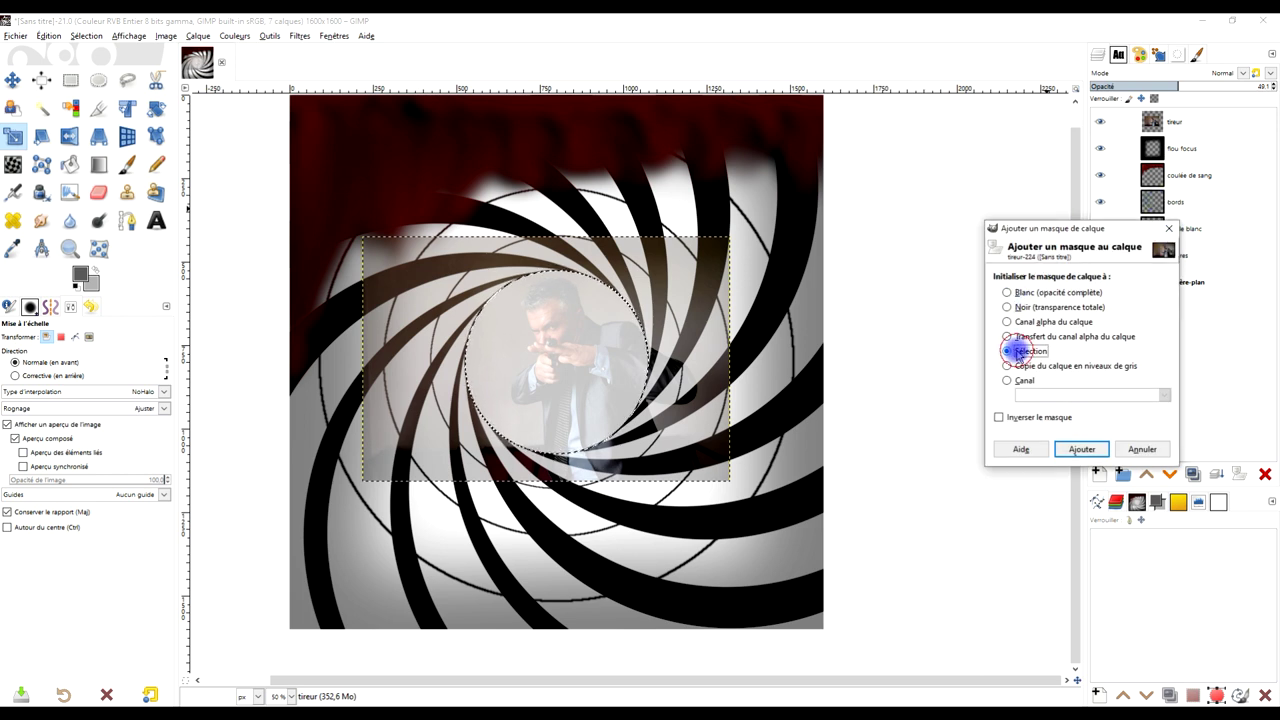
click(1078, 450)
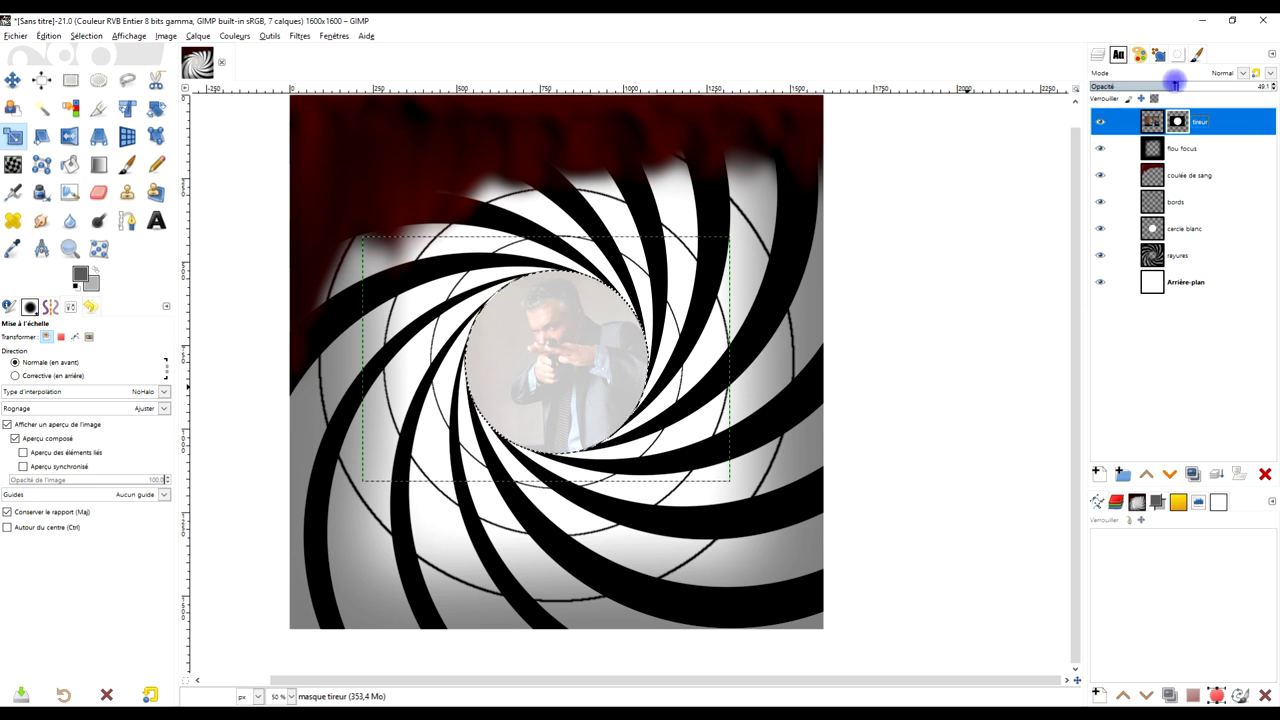
drag(1182, 86, 1272, 88)
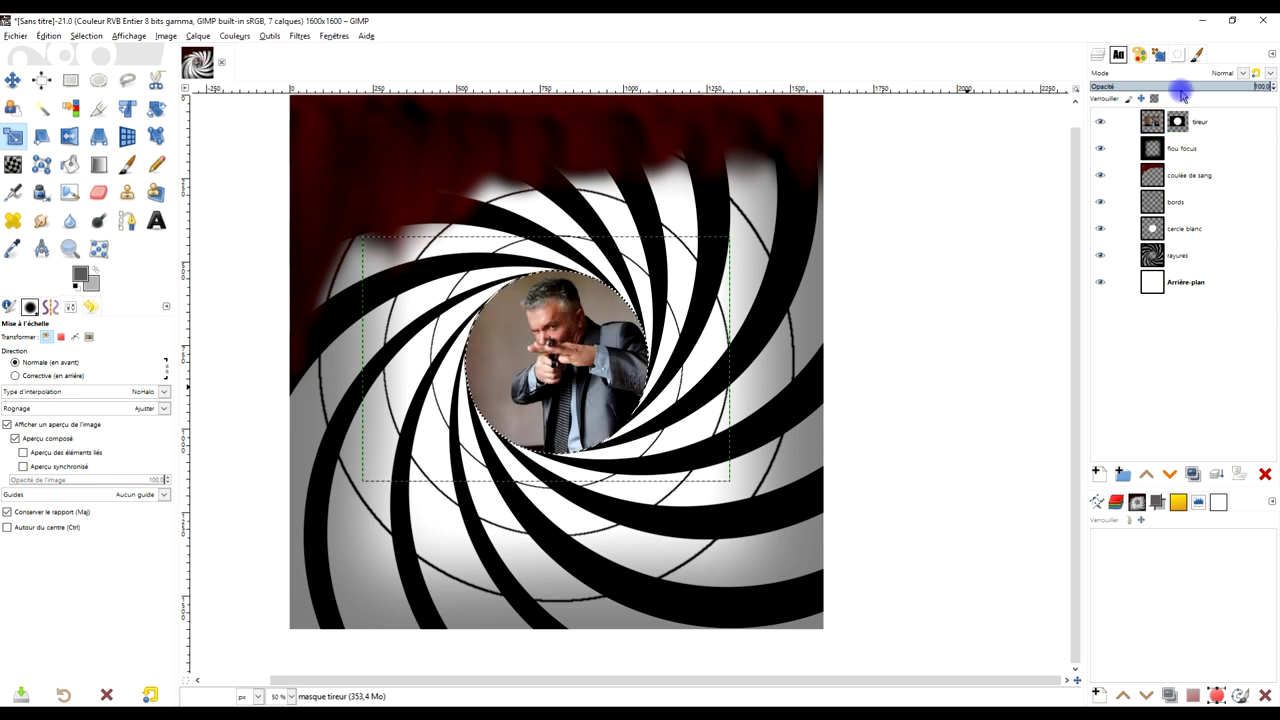
- Fit tireur to the image size, deselect all, and move it just below bords
click(70, 80)
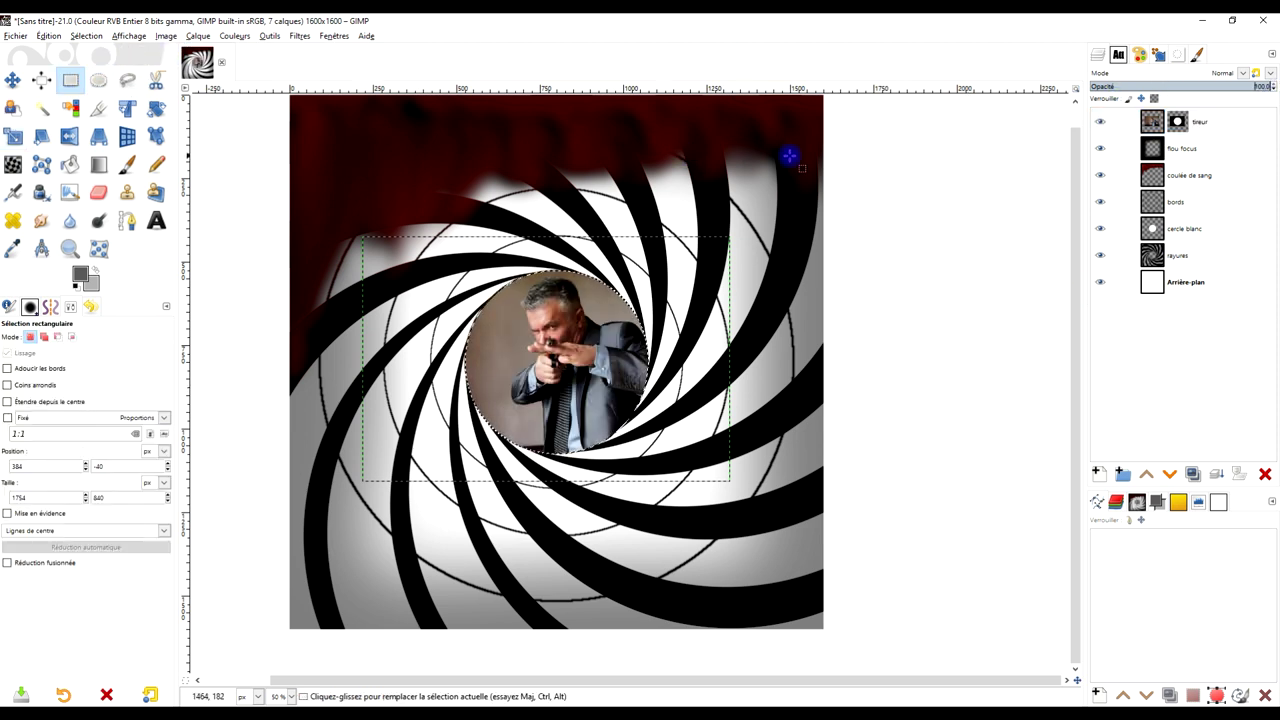
right_click(1146, 118)
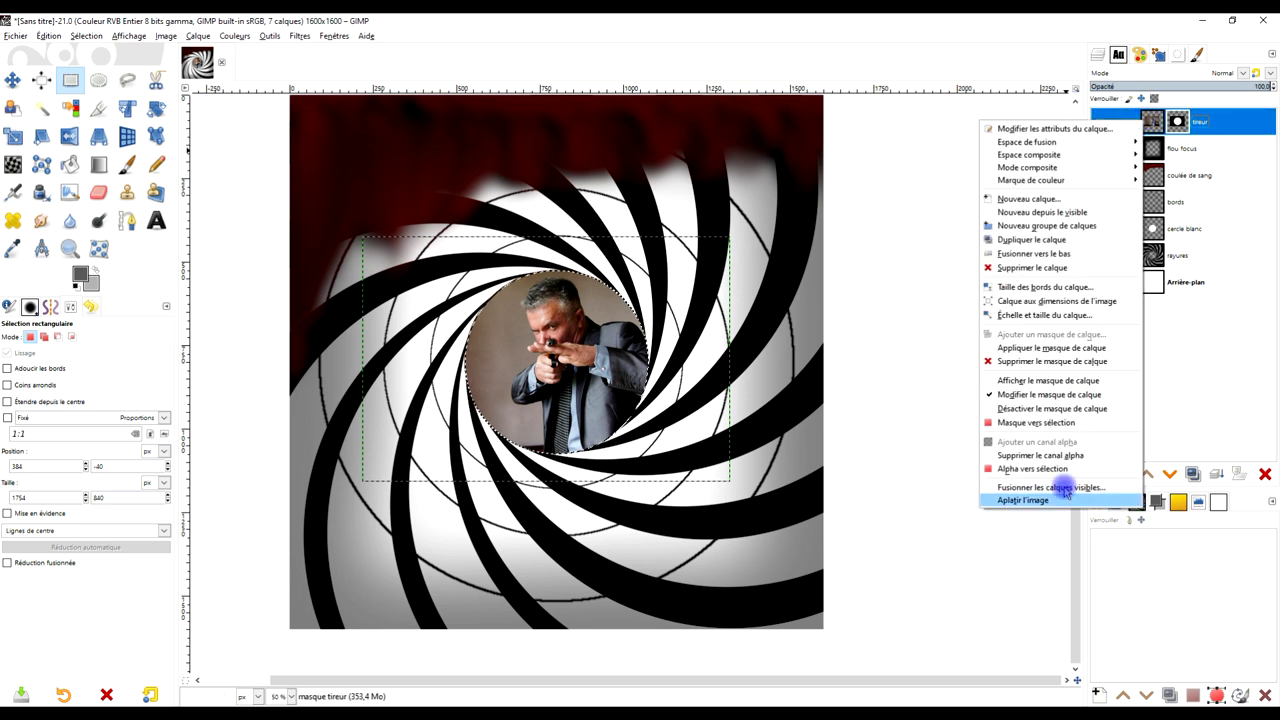
click(1085, 301)
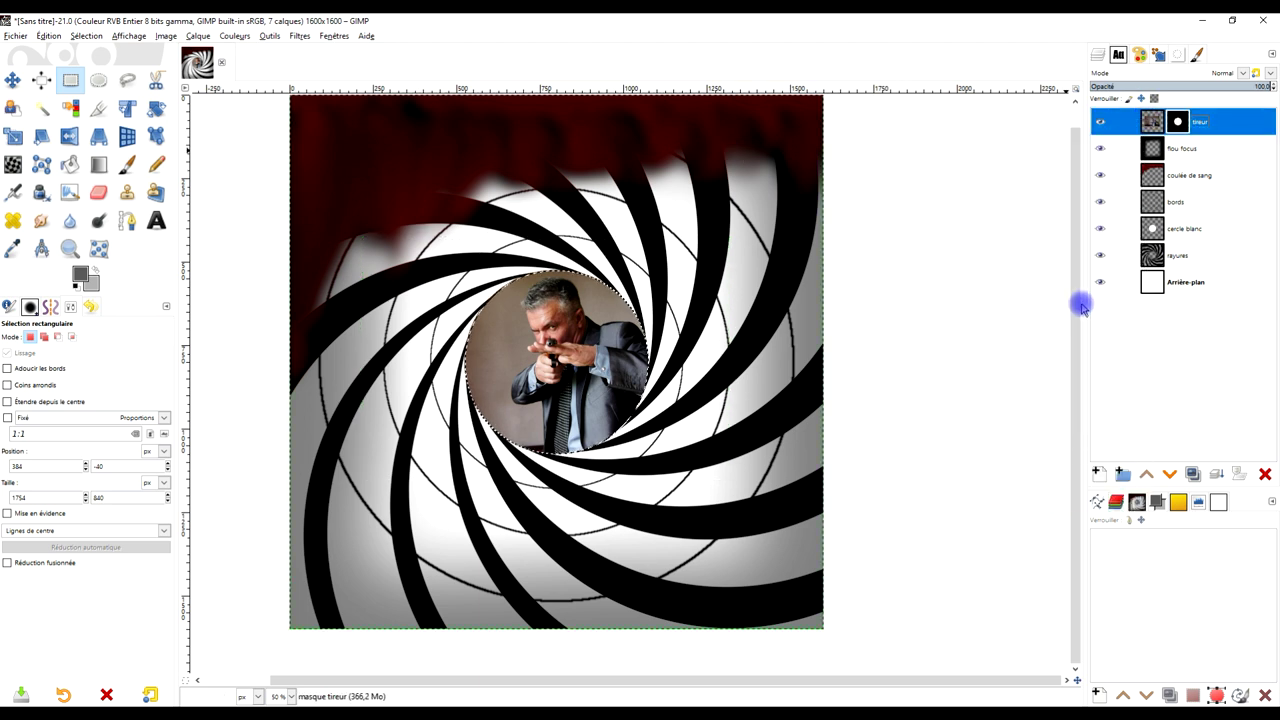
click(86, 35)
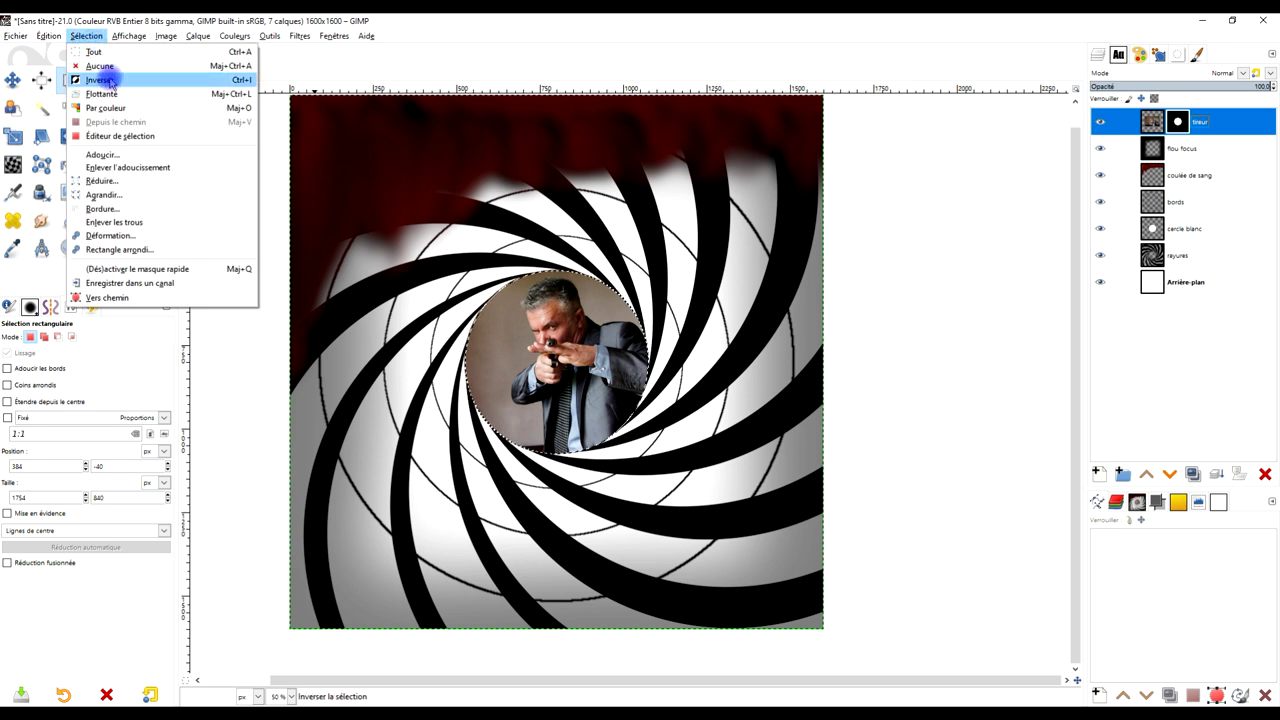
click(86, 77)
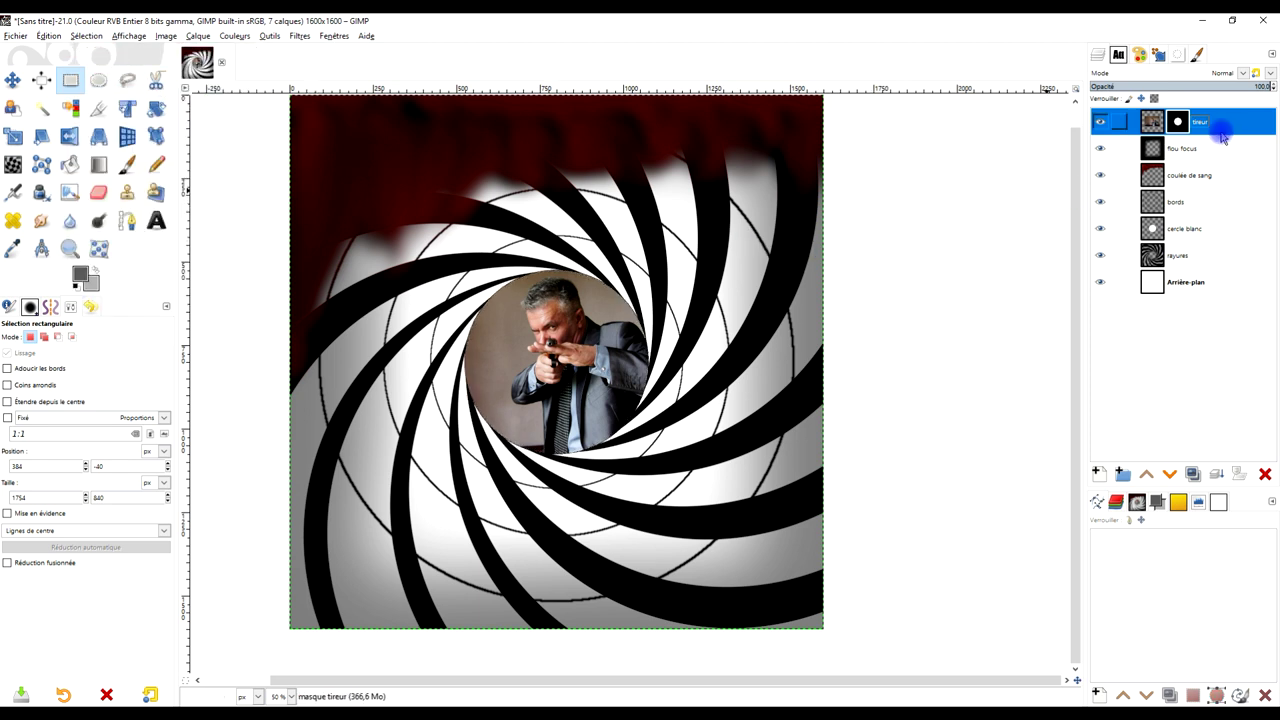
click(1153, 122)
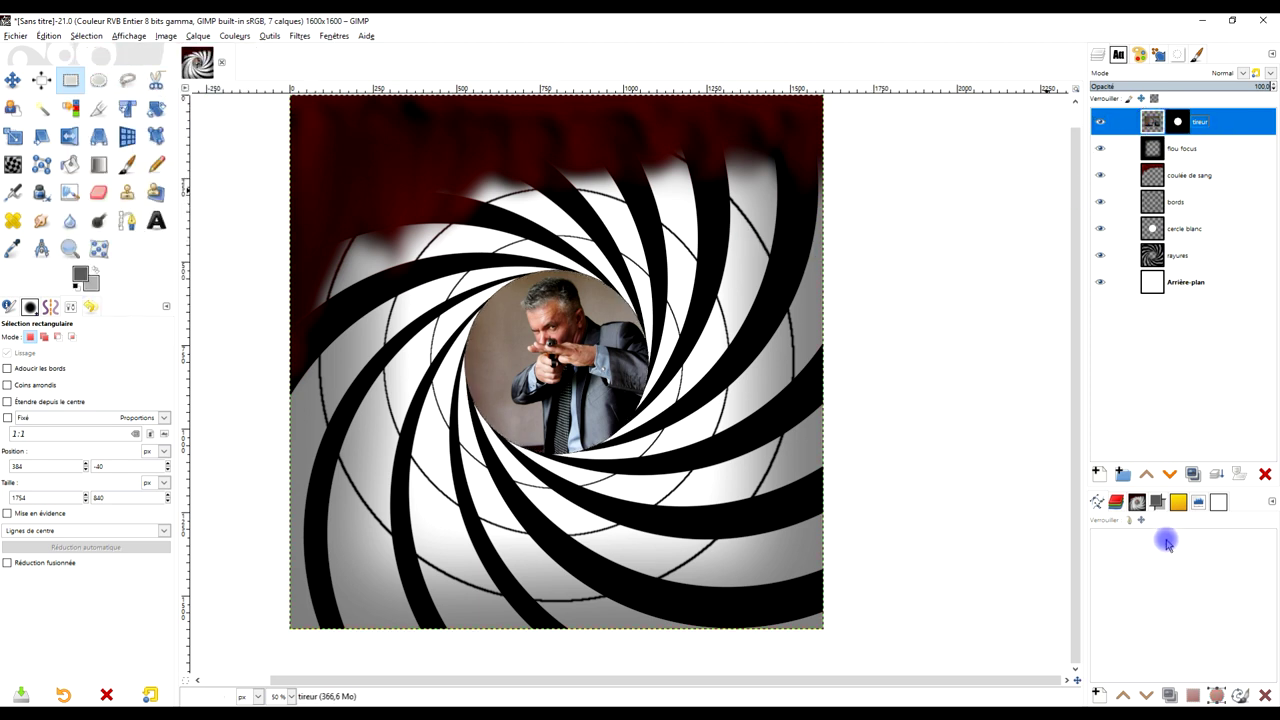
click(1170, 474)
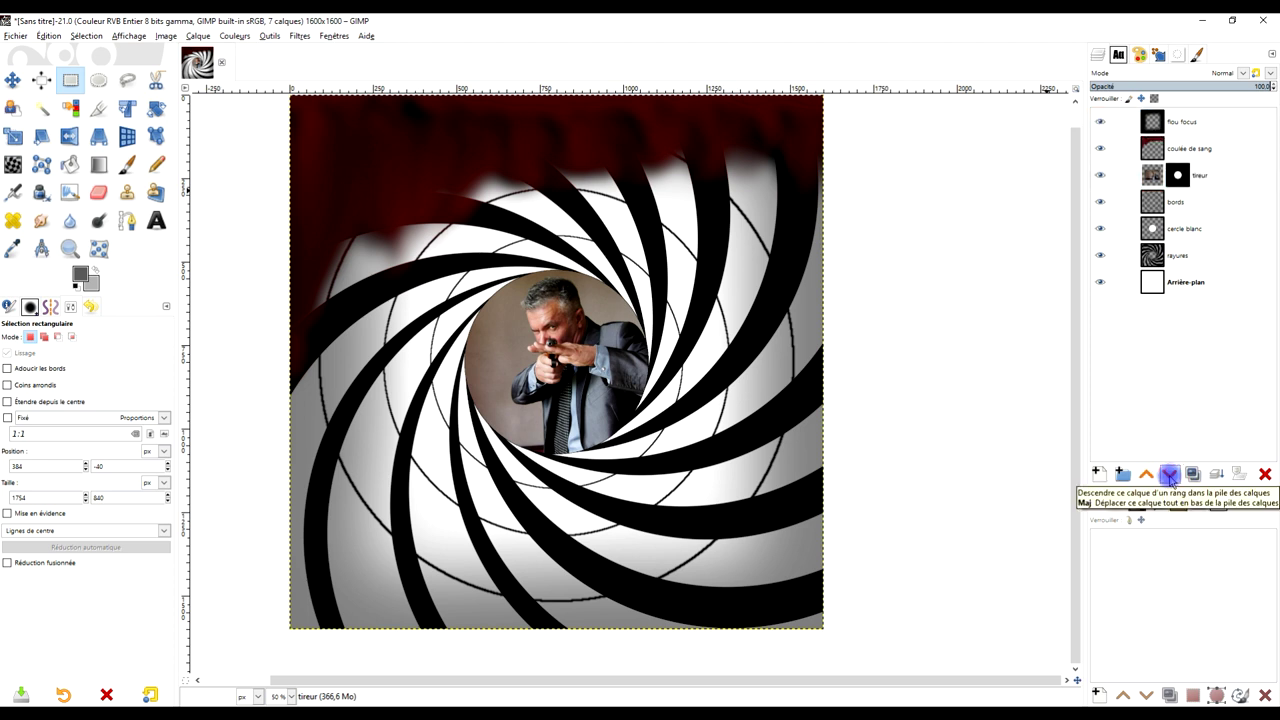
click(1170, 474)
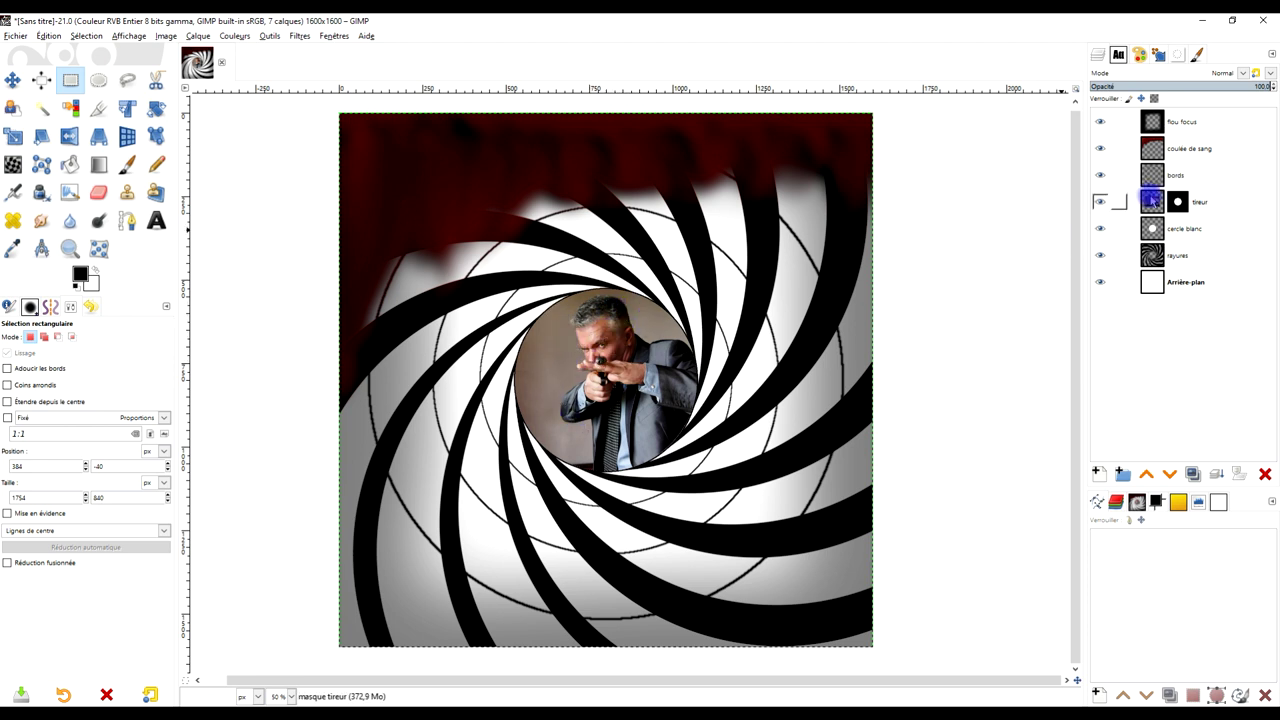
click(1152, 200)
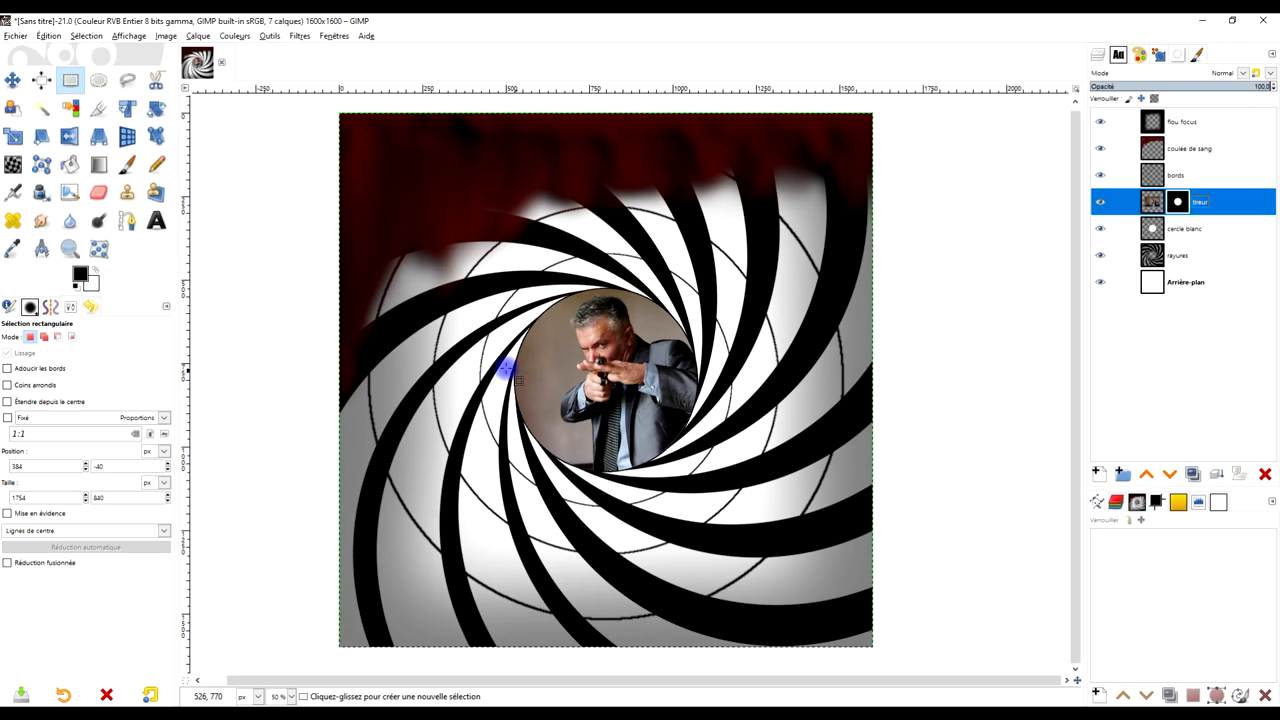
- Zoom to about 150% and pan to the gunman inside the circle
scroll(507, 370, up, 2)
scroll(595, 350, up, 1)
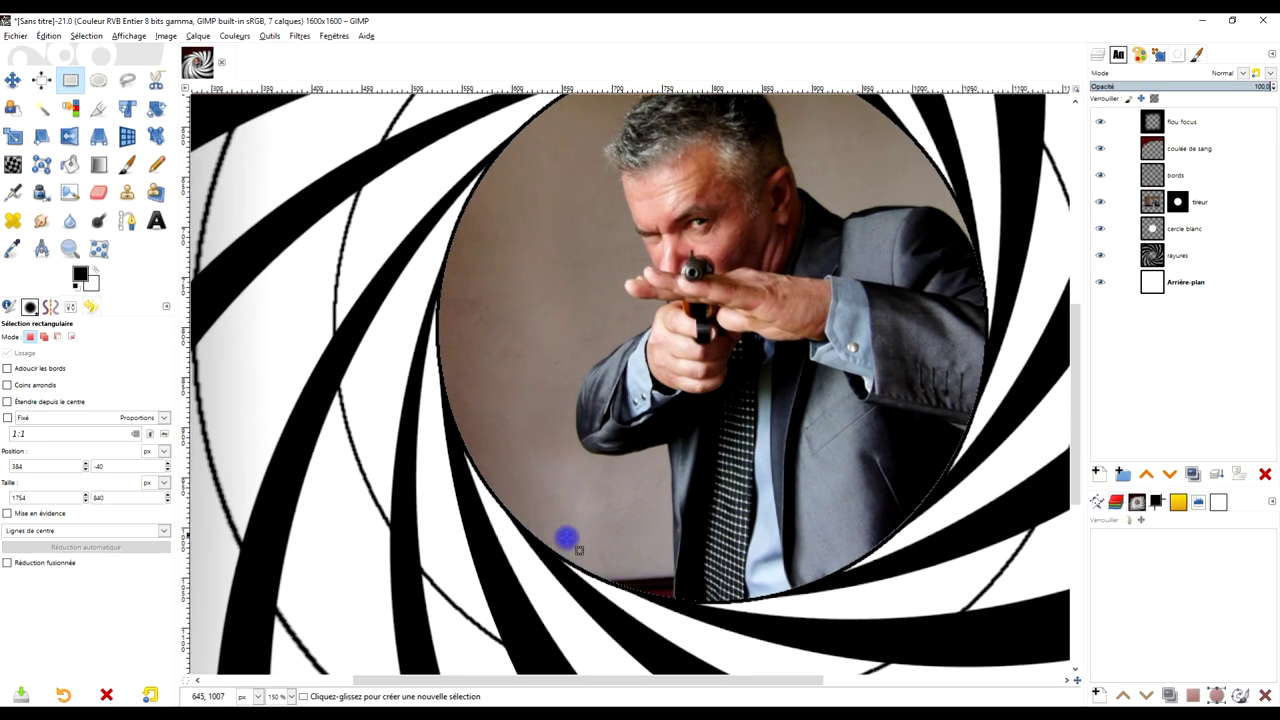
scroll(790, 250, right, 2)
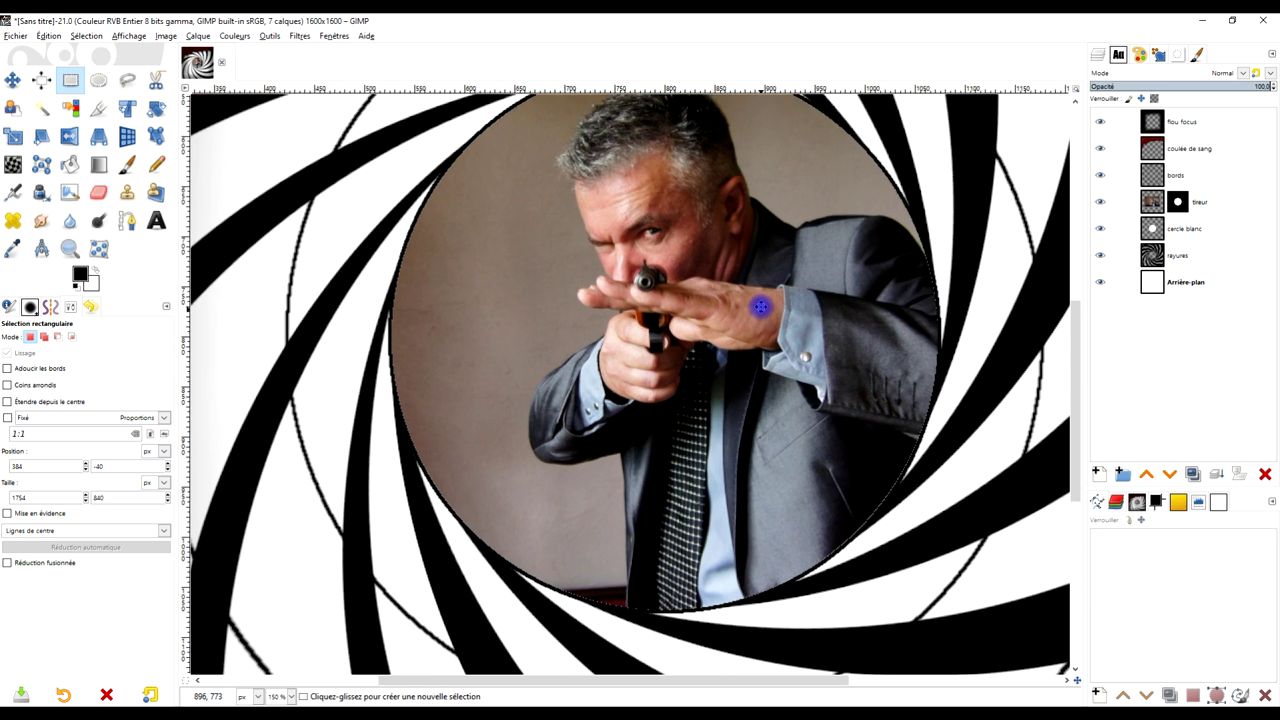
scroll(805, 200, up, 1)
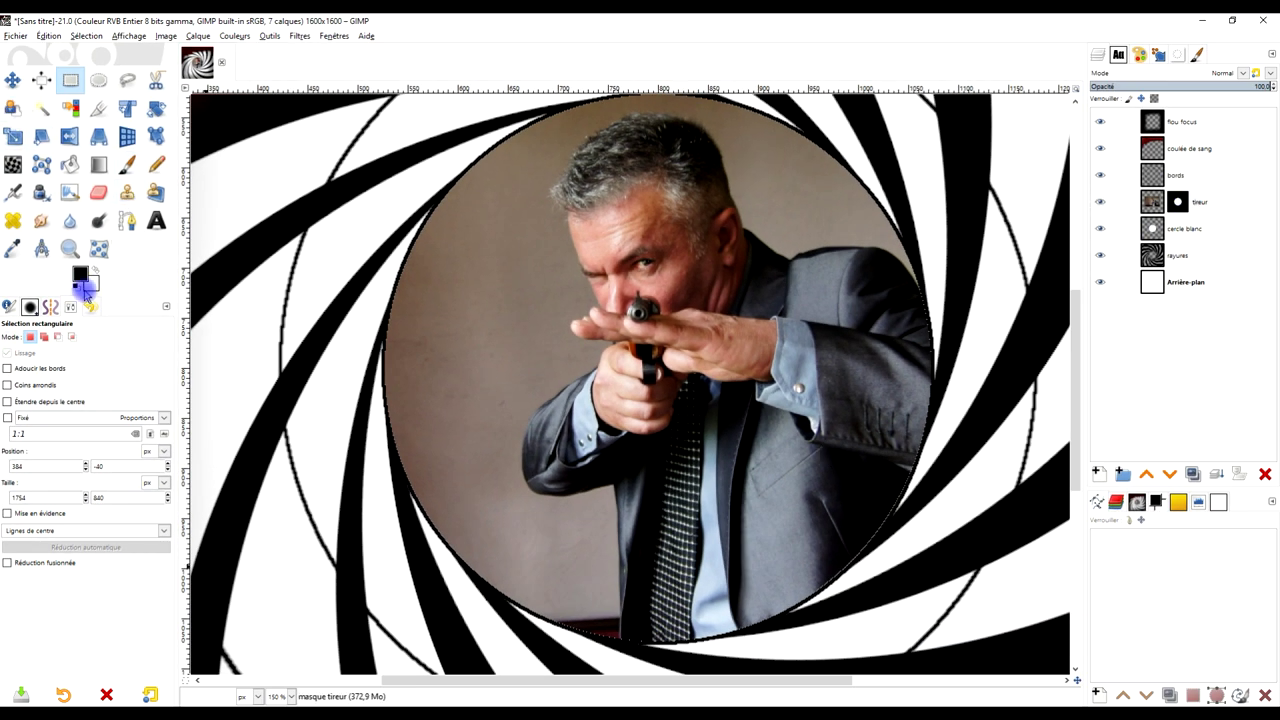
- With the Paintbrush, paint the tireur mask beside the circle and above the head and shoulder
click(128, 166)
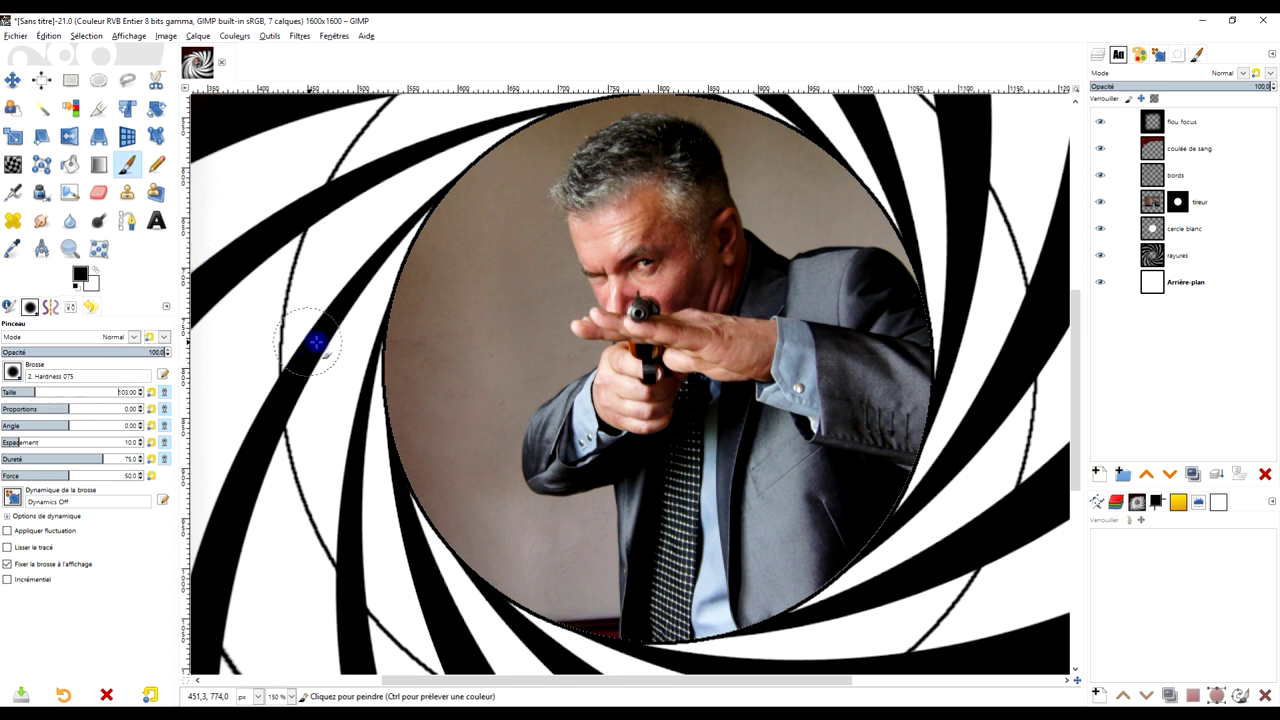
mouse_move(462, 300)
mouse_down()
mouse_move(423, 366)
mouse_move(423, 297)
mouse_move(422, 376)
mouse_move(403, 337)
mouse_move(417, 471)
mouse_move(474, 277)
mouse_move(442, 205)
mouse_move(514, 143)
mouse_move(480, 329)
mouse_move(470, 590)
mouse_move(480, 558)
mouse_move(561, 614)
mouse_move(549, 549)
mouse_move(486, 503)
mouse_move(493, 385)
mouse_up()
scroll(541, 229, up, 2)
mouse_move(462, 218)
mouse_down()
mouse_move(591, 166)
mouse_move(669, 166)
mouse_move(872, 312)
mouse_move(760, 205)
mouse_up()
ctrl+scroll(916, 342, up, 2)
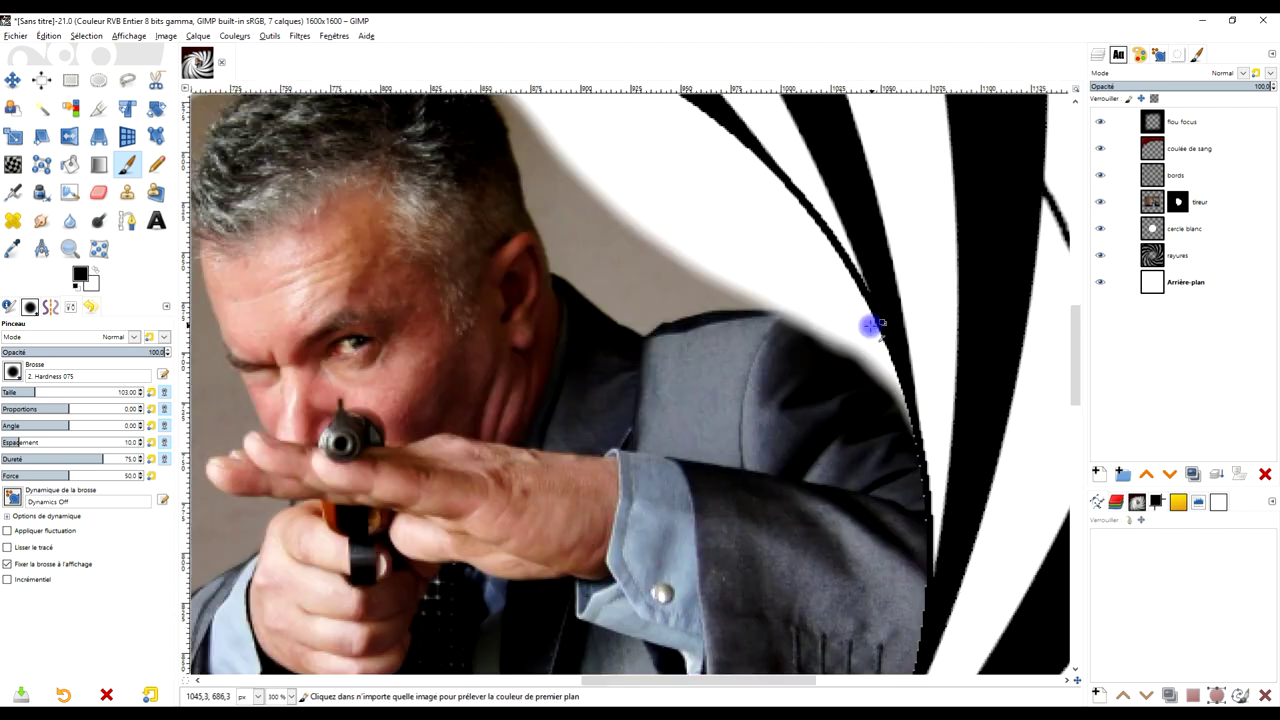
ctrl+scroll(877, 323, up, 2)
mouse_move(729, 277)
mouse_down()
mouse_move(654, 271)
mouse_move(471, 309)
mouse_move(666, 294)
mouse_move(706, 274)
mouse_move(455, 323)
mouse_move(290, 198)
mouse_up()
- Extend the mask painting along the head's edge, the grey patch beside it, and the shoulder
scroll(514, 260, up, 3)
scroll(530, 300, left, 2)
scroll(560, 380, up, 2)
scroll(637, 469, left, 2)
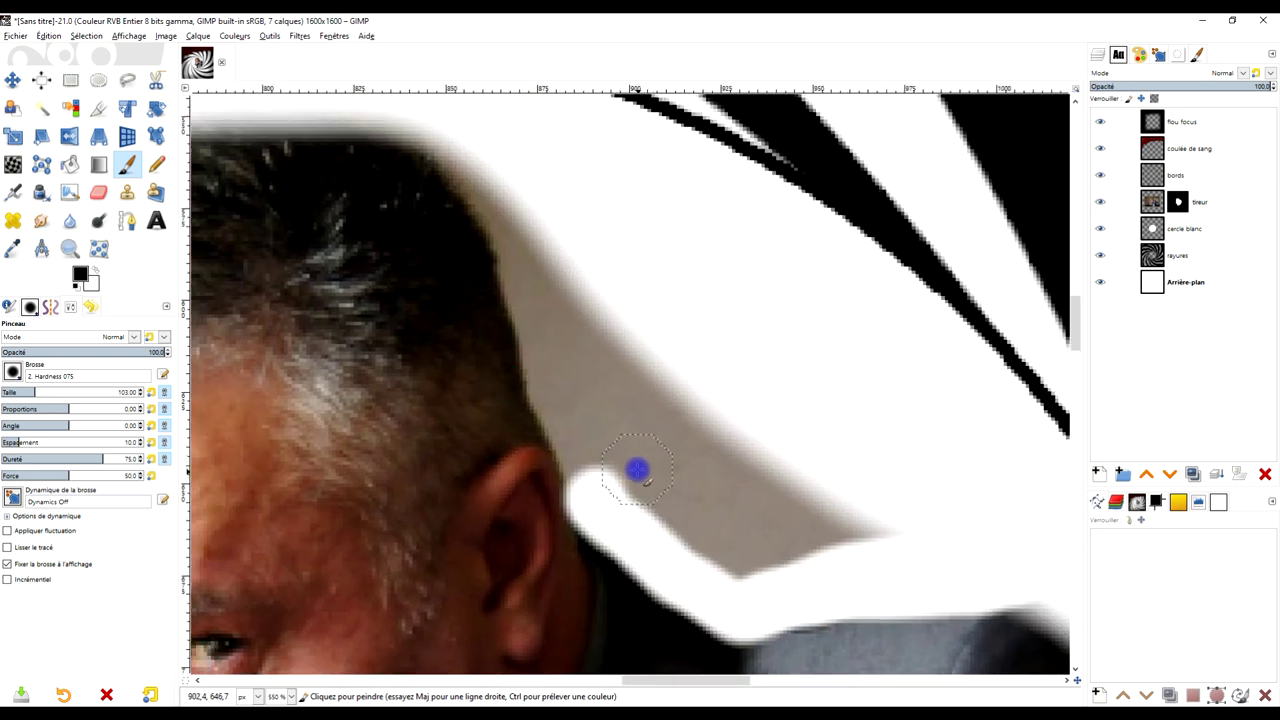
mouse_move(603, 472)
mouse_down()
mouse_move(560, 400)
mouse_move(497, 197)
mouse_move(420, 125)
mouse_up()
mouse_move(560, 183)
mouse_down()
mouse_move(626, 407)
mouse_move(573, 238)
mouse_up()
mouse_move(604, 387)
mouse_down()
mouse_move(654, 346)
mouse_move(806, 520)
mouse_move(859, 534)
mouse_up()
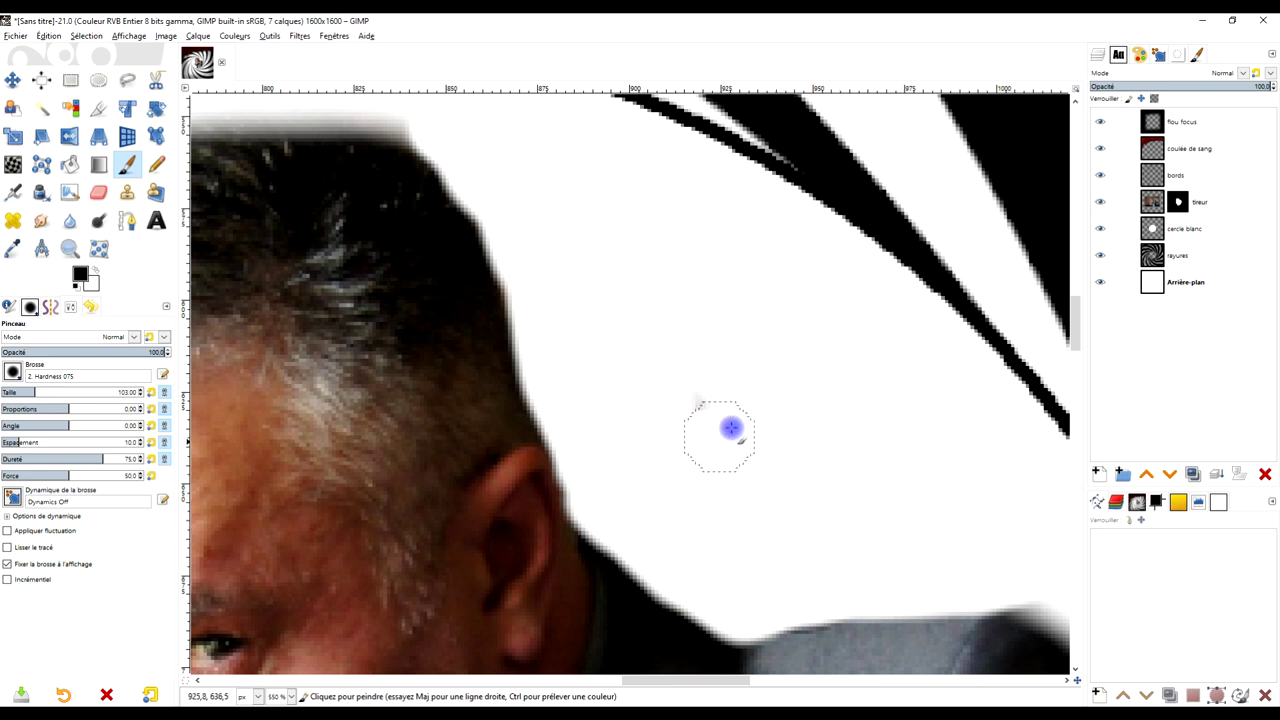
drag(932, 494, 569, 298)
mouse_move(666, 376)
mouse_down()
mouse_move(766, 446)
mouse_move(894, 594)
mouse_up()
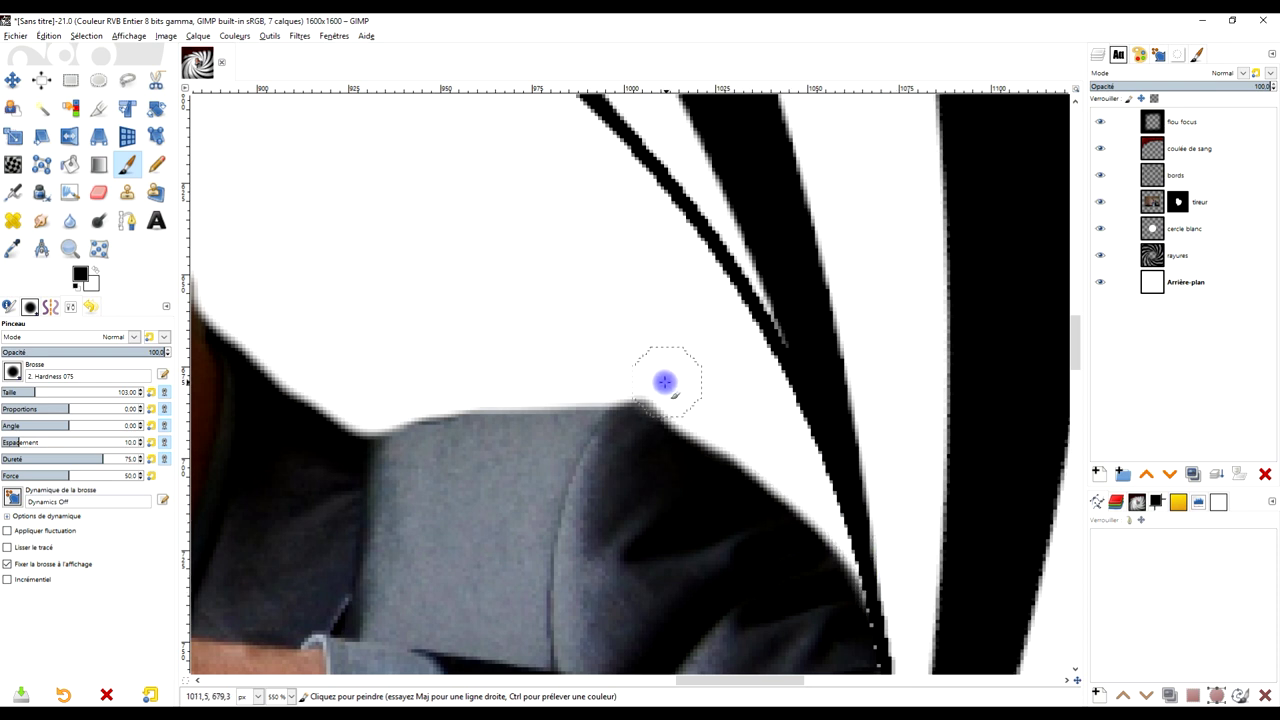
scroll(795, 434, down, 5)
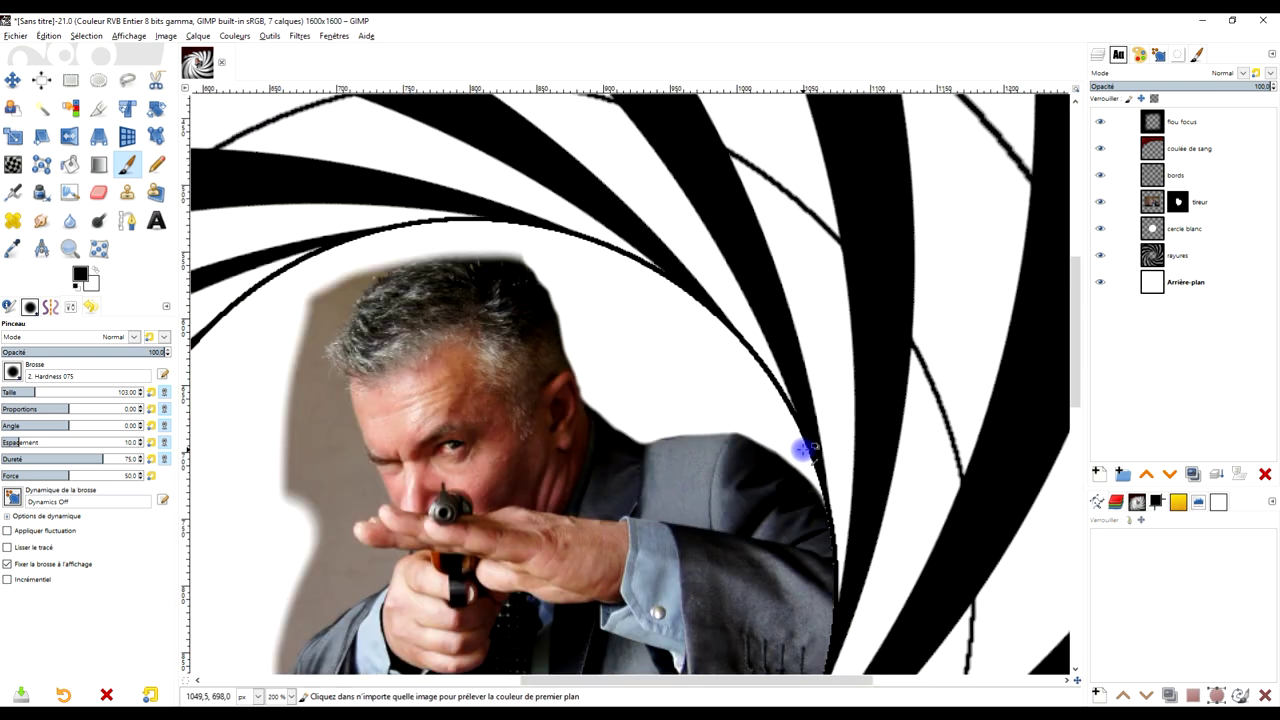
scroll(795, 434, down, 2)
scroll(489, 260, up, 2)
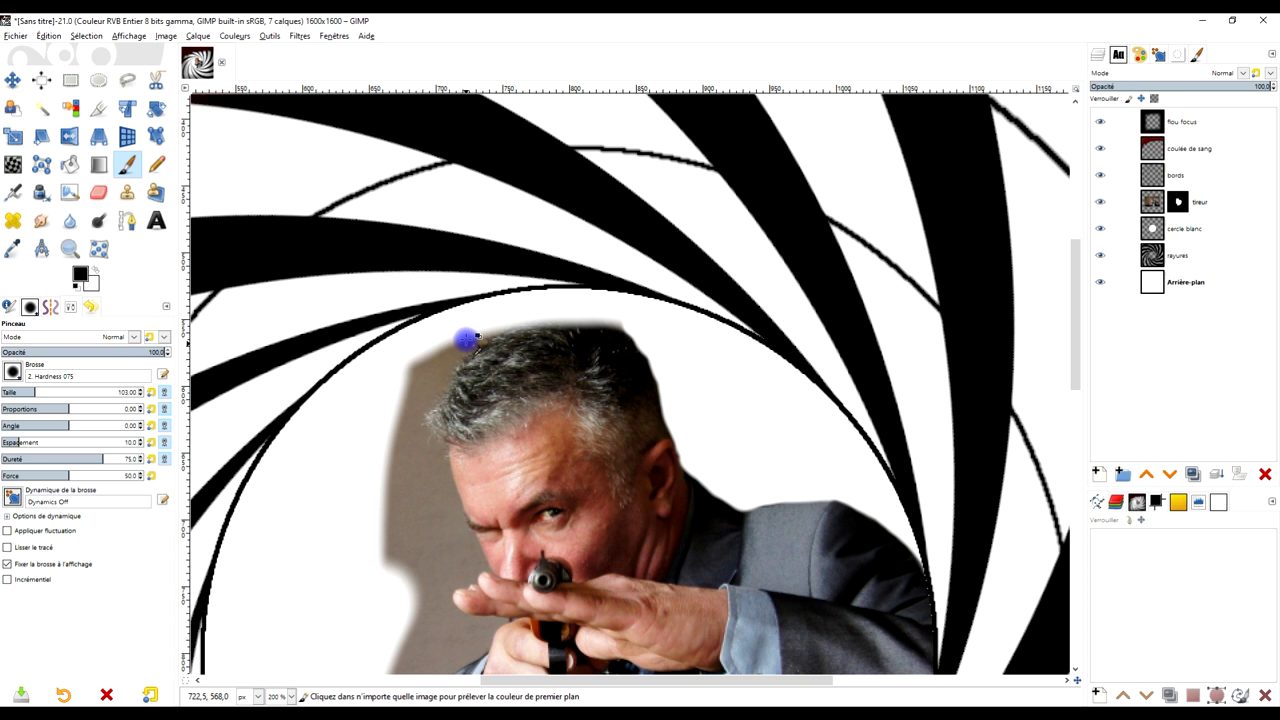
scroll(466, 337, up, 5)
- Paint out the grey shadow along the gunman's hairline and the top edge of his hair
mouse_move(500, 318)
mouse_down()
mouse_move(466, 334)
mouse_move(363, 503)
mouse_move(351, 486)
mouse_move(432, 312)
mouse_up()
mouse_move(551, 270)
mouse_down()
mouse_move(543, 300)
mouse_move(475, 351)
mouse_up()
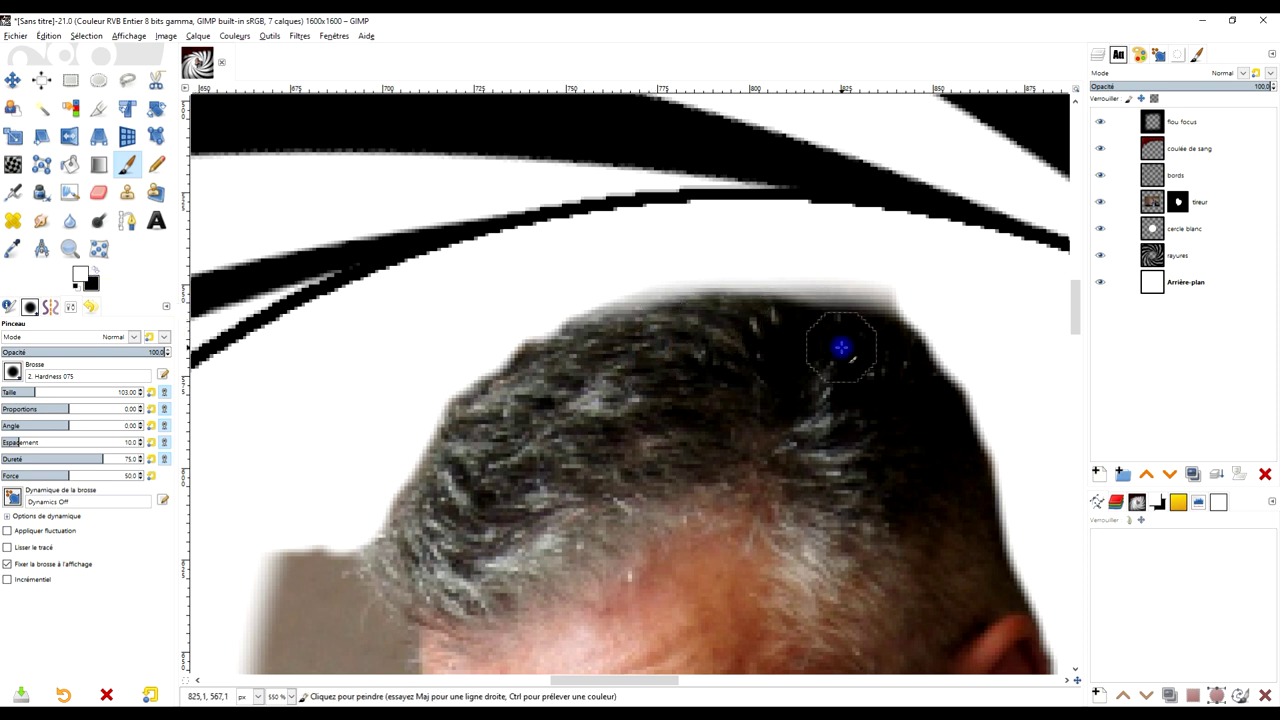
mouse_move(680, 310)
mouse_down()
mouse_move(808, 309)
mouse_move(890, 348)
mouse_up()
drag(821, 310, 673, 316)
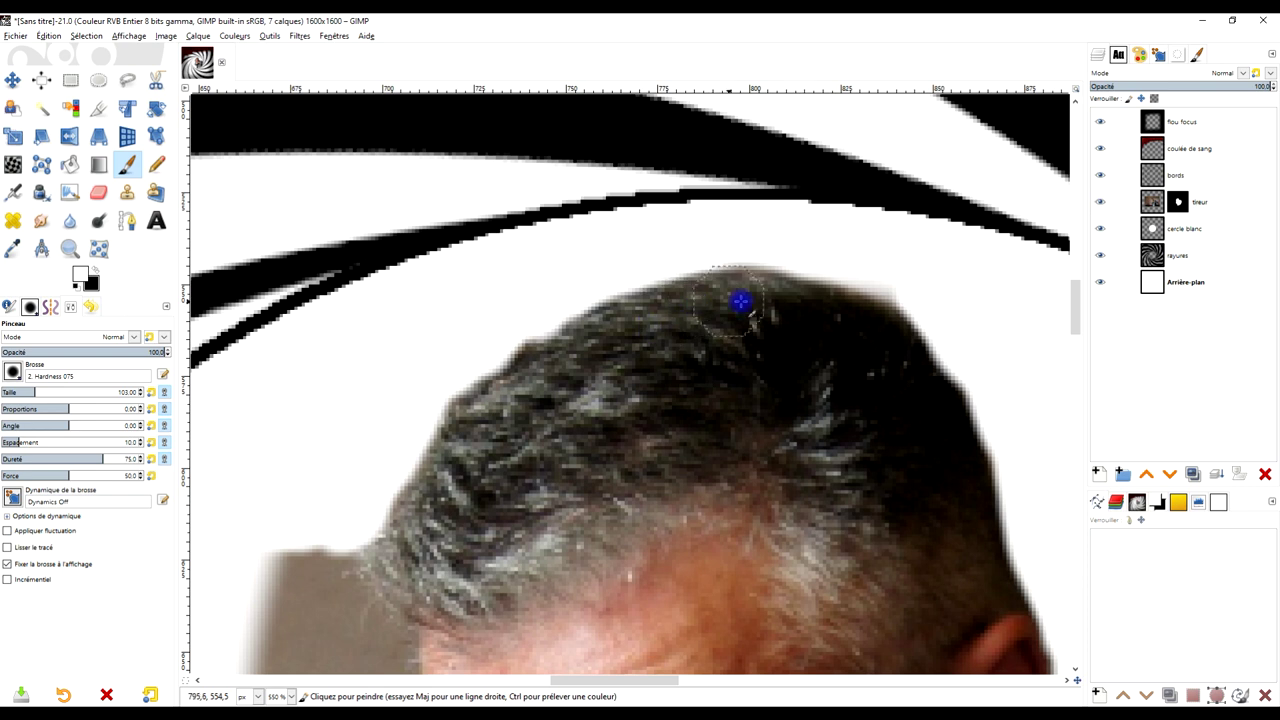
scroll(674, 457, down, 1)
scroll(697, 191, down, 1)
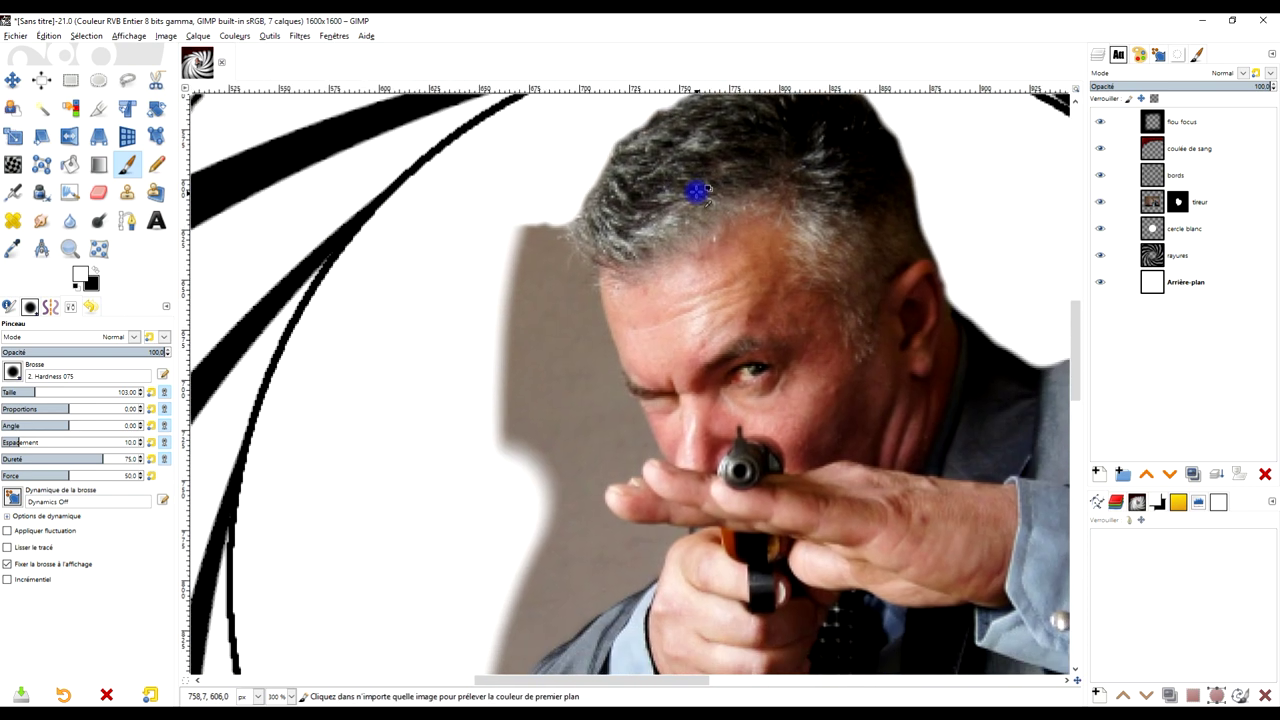
- Paint away the grey backdrop left of the head and beside the face
mouse_move(560, 223)
mouse_down()
mouse_move(500, 329)
mouse_move(531, 266)
mouse_move(557, 266)
mouse_move(569, 283)
mouse_move(526, 357)
mouse_move(537, 480)
mouse_move(626, 391)
mouse_up()
scroll(576, 262, up, 2)
mouse_move(551, 228)
mouse_down()
mouse_move(549, 266)
mouse_move(583, 363)
mouse_move(569, 428)
mouse_move(545, 401)
mouse_up()
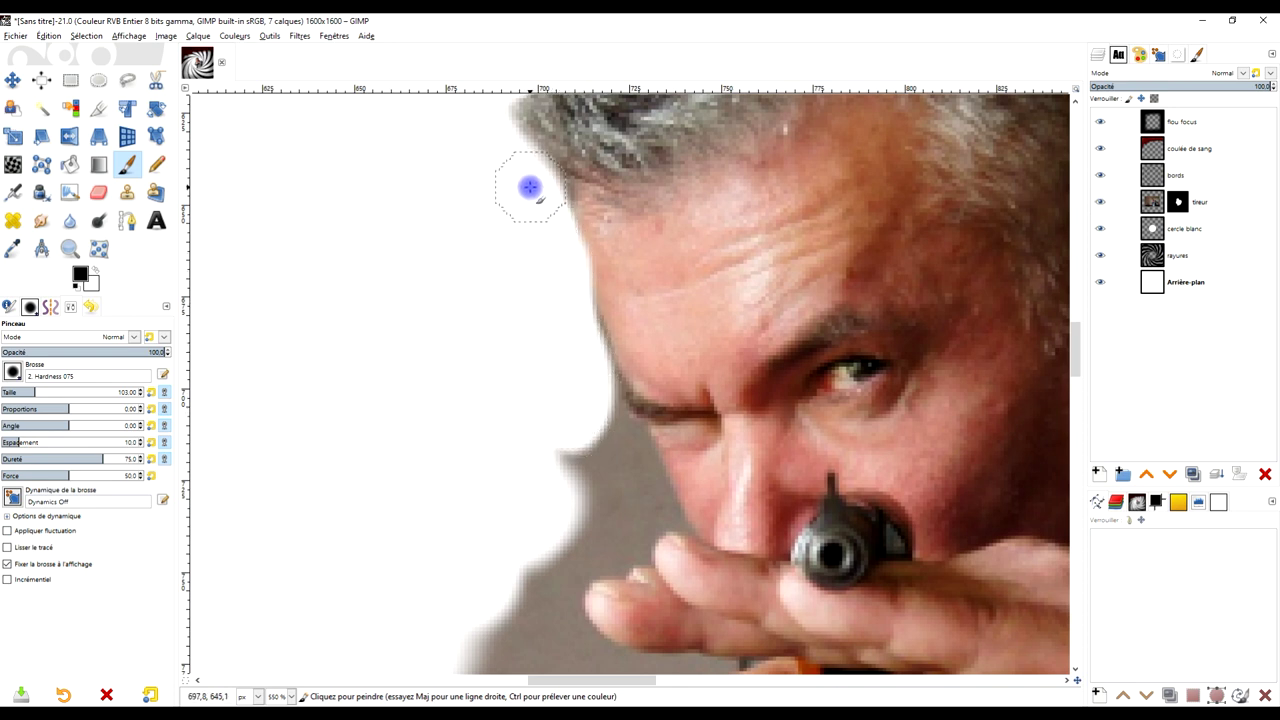
drag(708, 354, 719, 146)
mouse_move(620, 143)
mouse_down()
mouse_move(677, 246)
mouse_move(600, 200)
mouse_move(643, 274)
mouse_move(620, 277)
mouse_move(608, 201)
mouse_move(546, 360)
mouse_move(594, 466)
mouse_up()
mouse_move(594, 356)
mouse_down()
mouse_move(616, 238)
mouse_move(609, 251)
mouse_move(697, 289)
mouse_move(702, 322)
mouse_move(491, 471)
mouse_move(591, 354)
mouse_move(560, 238)
mouse_move(480, 411)
mouse_up()
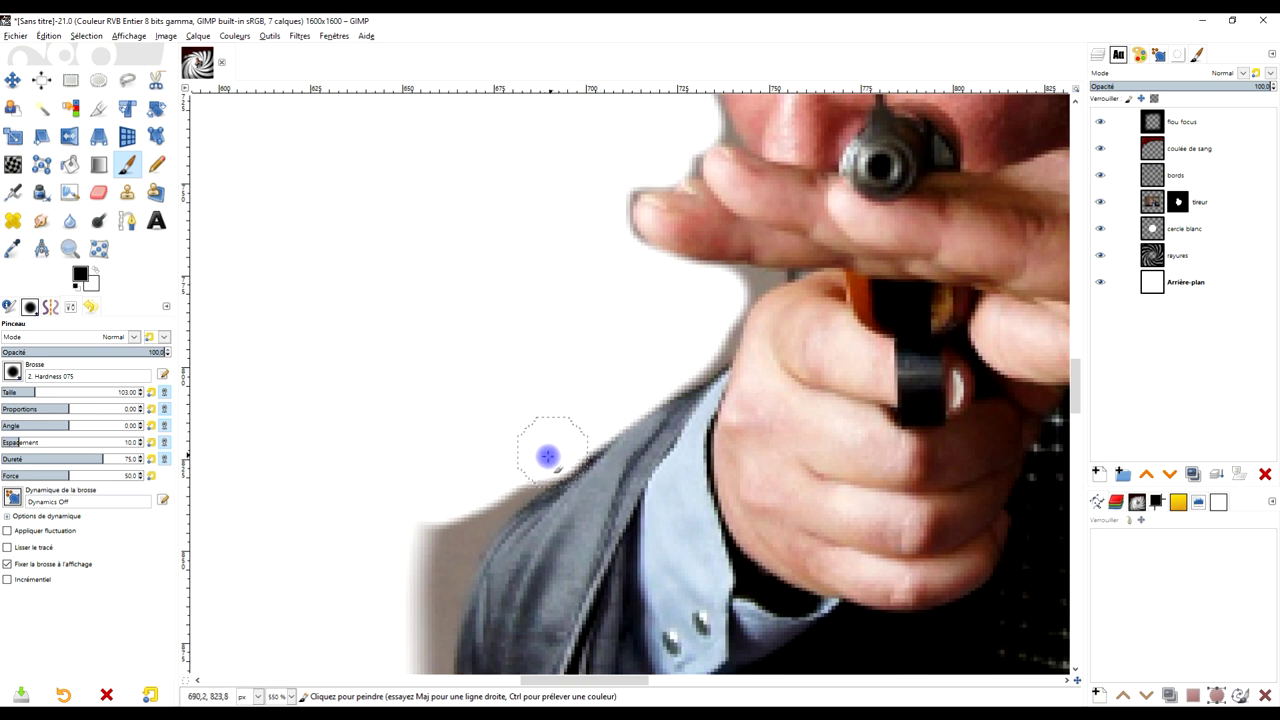
- Paint white over the grey shadow beside and below the sleeve
scroll(522, 458, down, 5)
mouse_move(509, 205)
mouse_down()
mouse_move(423, 337)
mouse_move(430, 250)
mouse_up()
scroll(495, 343, up, 3)
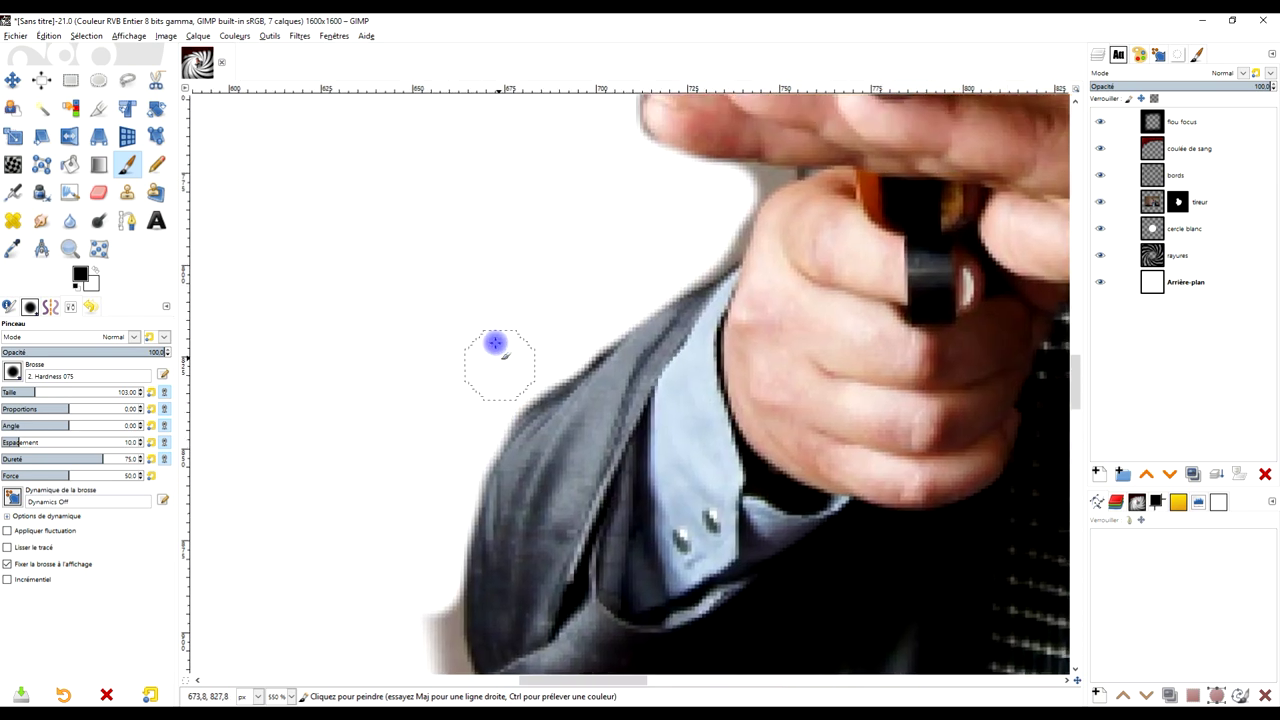
scroll(566, 319, down, 5)
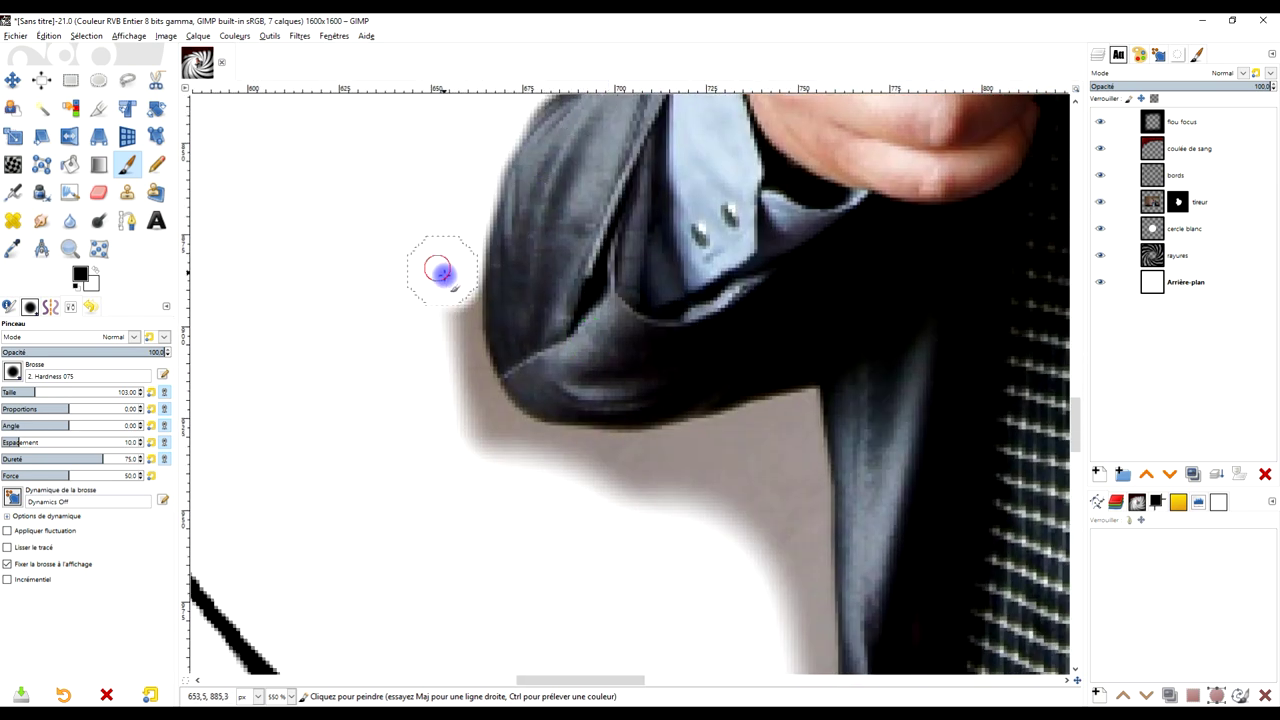
mouse_move(447, 319)
mouse_down()
mouse_move(457, 286)
mouse_move(466, 374)
mouse_move(500, 443)
mouse_move(703, 446)
mouse_move(800, 420)
mouse_up()
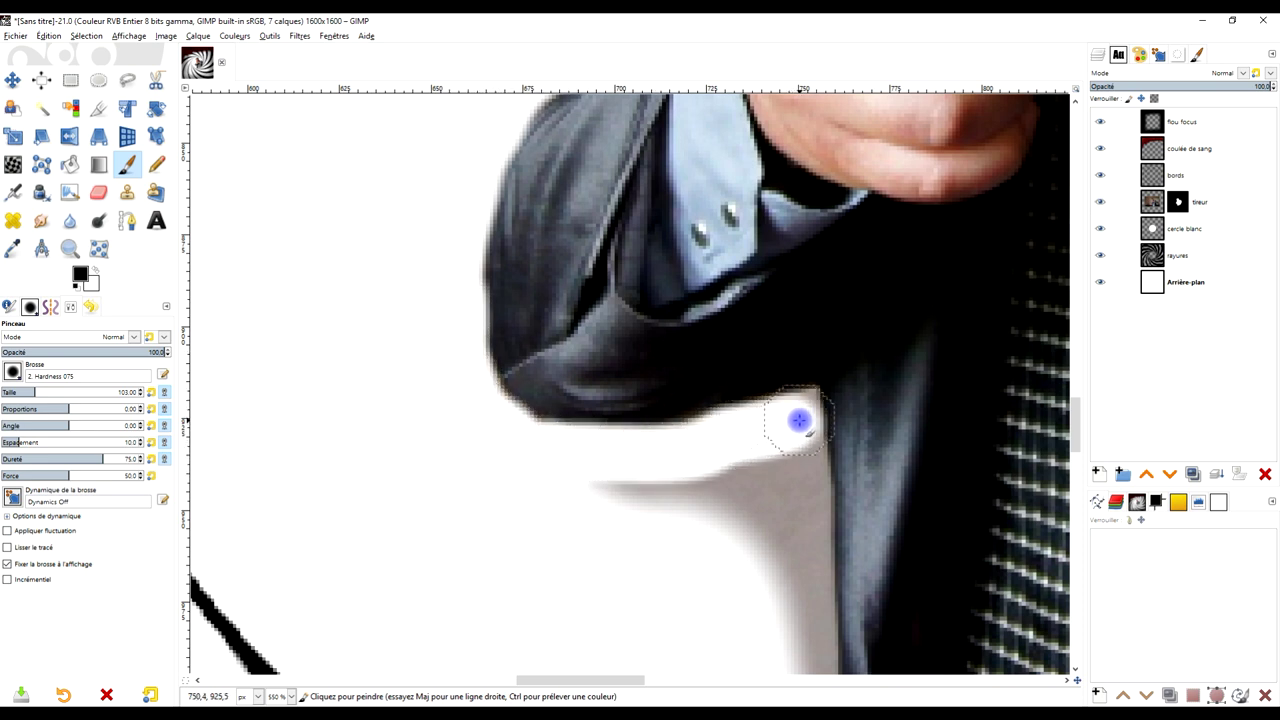
scroll(714, 329, down, 1)
scroll(457, 237, down, 3)
mouse_move(457, 237)
mouse_down()
mouse_move(654, 232)
mouse_move(734, 214)
mouse_move(746, 291)
mouse_move(726, 254)
mouse_move(628, 323)
mouse_up()
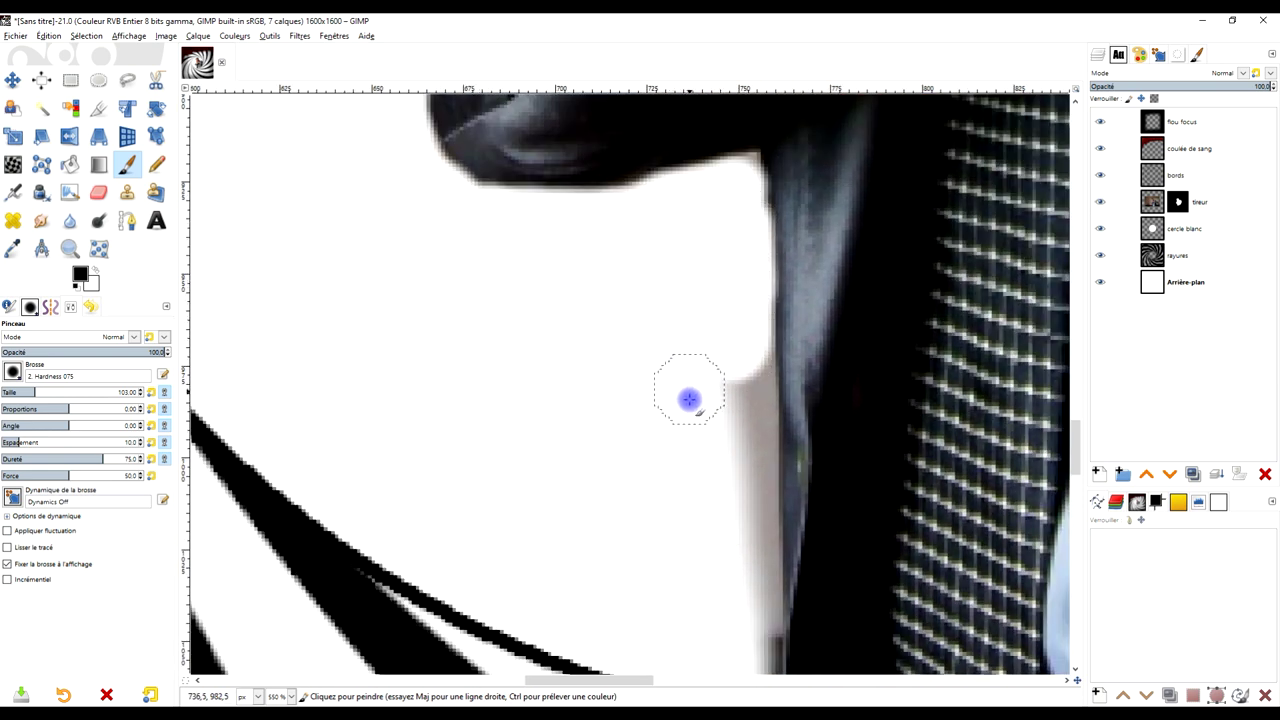
scroll(757, 354, down, 3)
scroll(629, 192, right, 2)
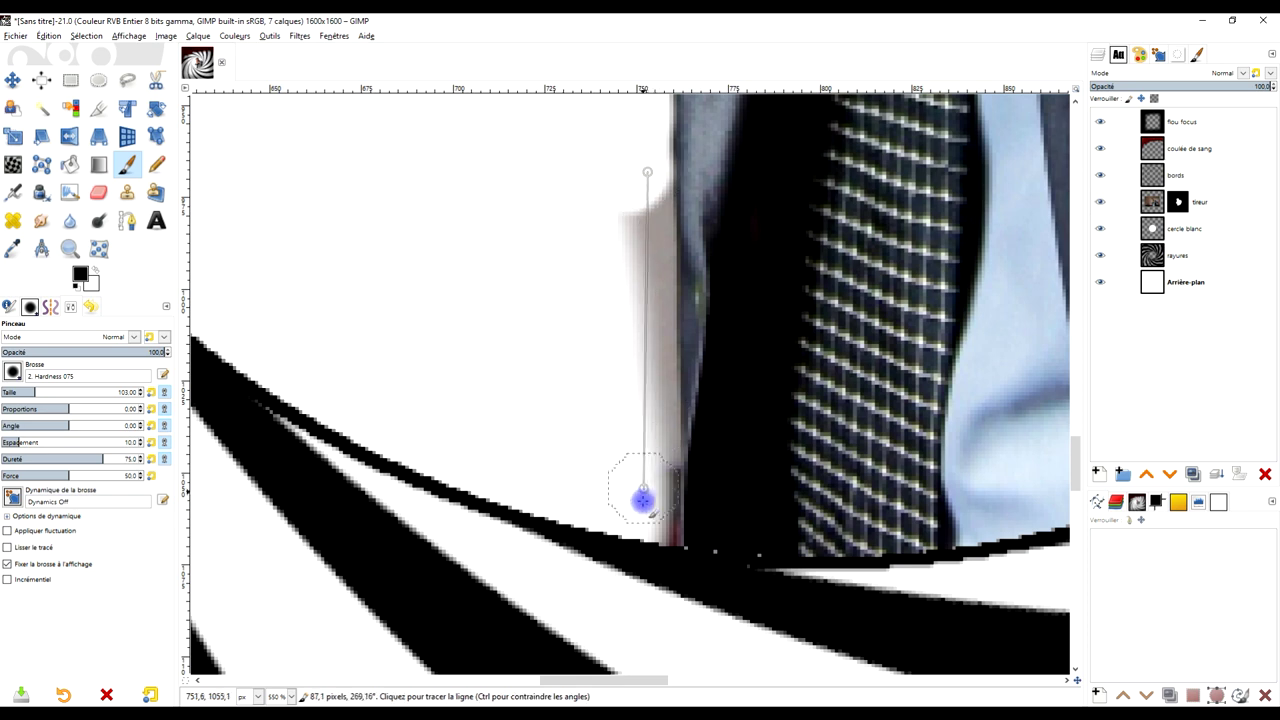
- Whiten the grey fringe pixels along the sleeve strip, hand outline and finger edges
shift+click(651, 520)
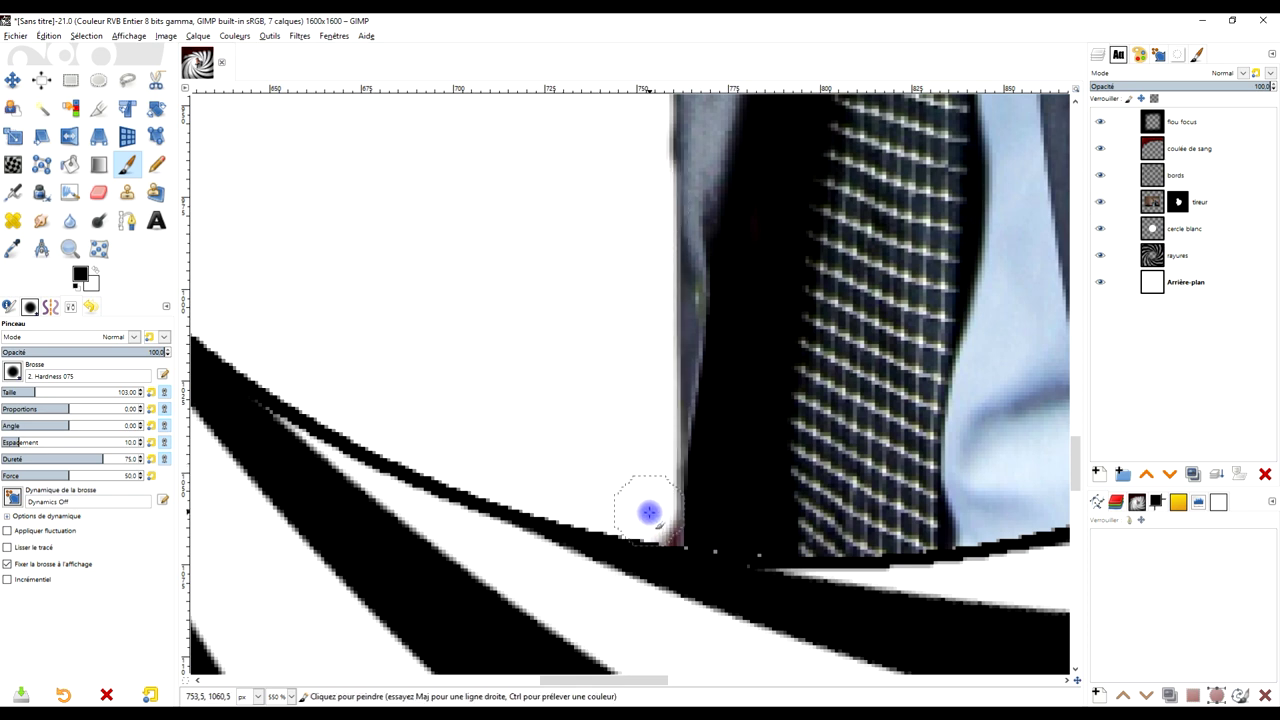
scroll(675, 438, up, 5)
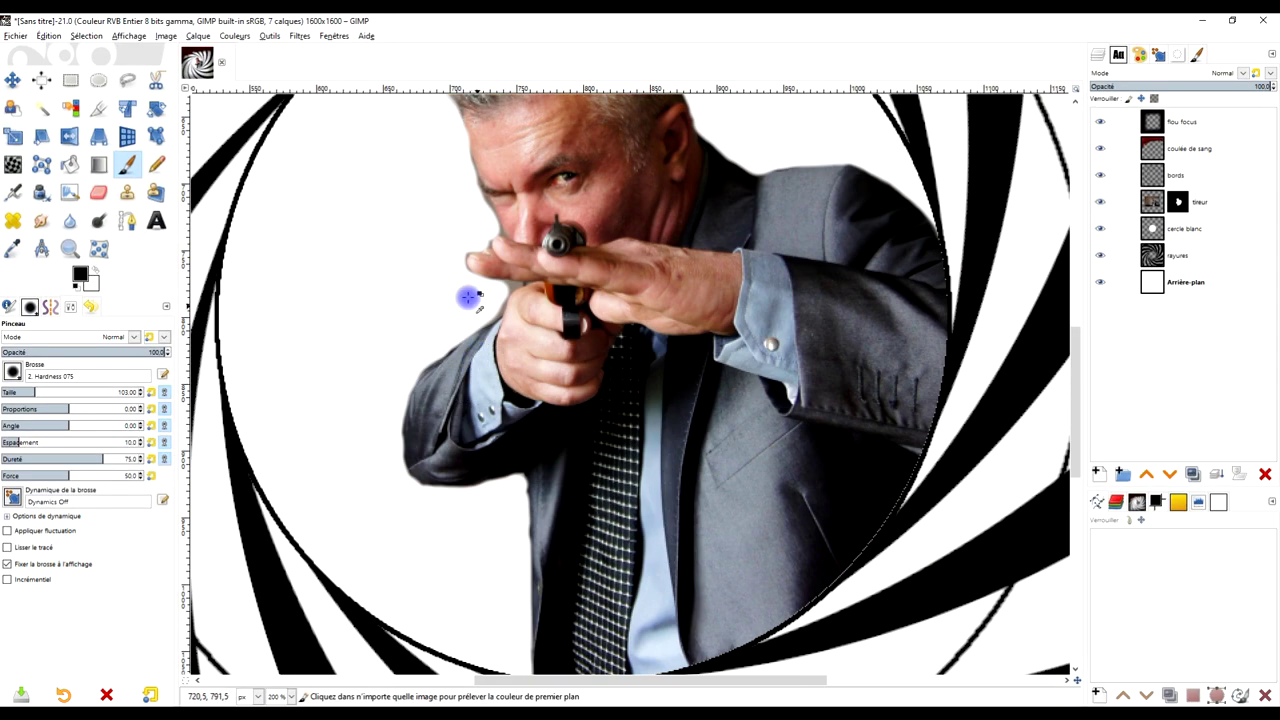
scroll(626, 295, up, 5)
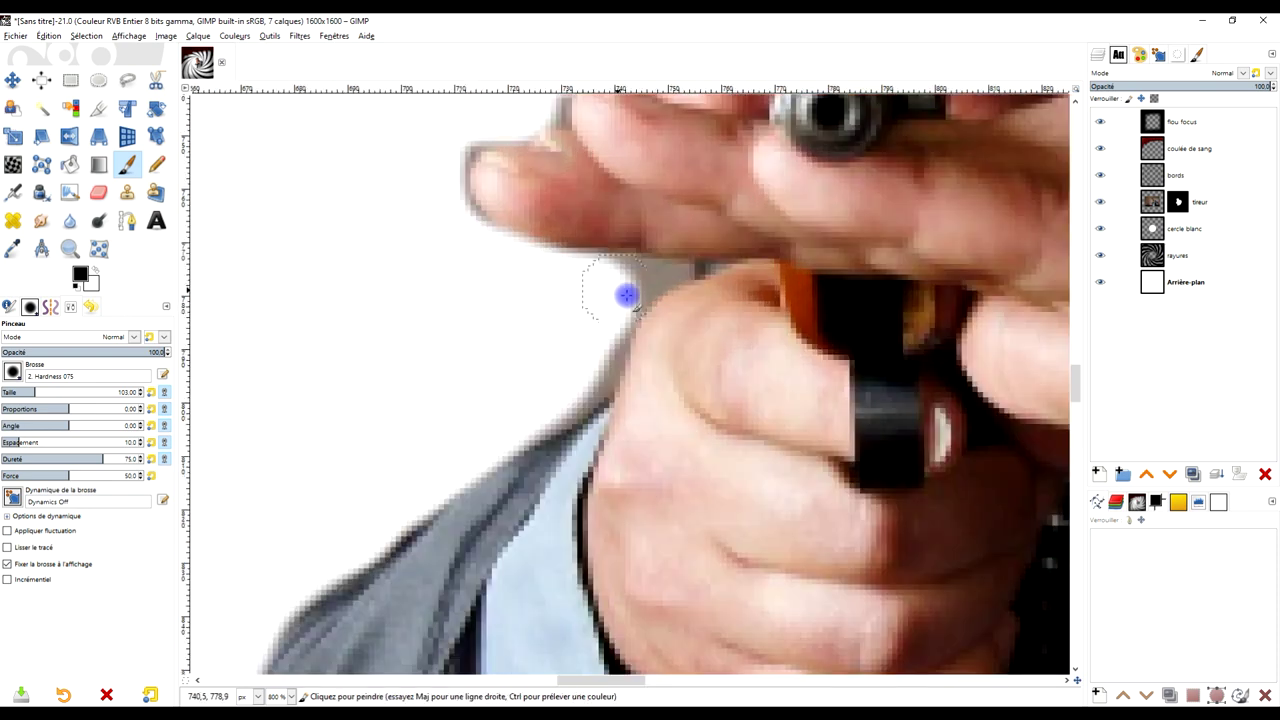
scroll(597, 366, down, 1)
scroll(577, 340, up, 5)
mouse_move(723, 320)
mouse_down()
mouse_move(557, 291)
mouse_move(543, 449)
mouse_move(601, 436)
mouse_move(668, 363)
mouse_up()
scroll(660, 280, down, 3)
mouse_move(592, 228)
mouse_down()
mouse_move(509, 420)
mouse_move(420, 457)
mouse_move(457, 443)
mouse_move(223, 601)
mouse_up()
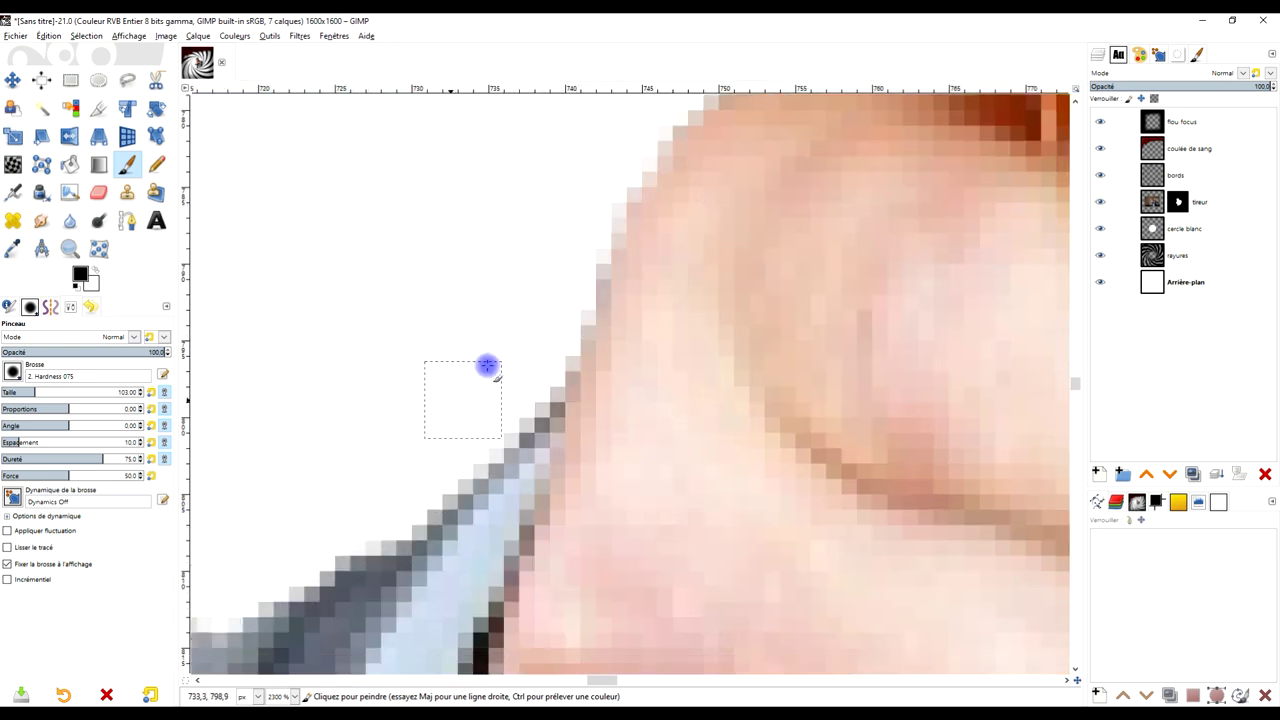
scroll(543, 269, down, 3)
scroll(648, 294, up, 4)
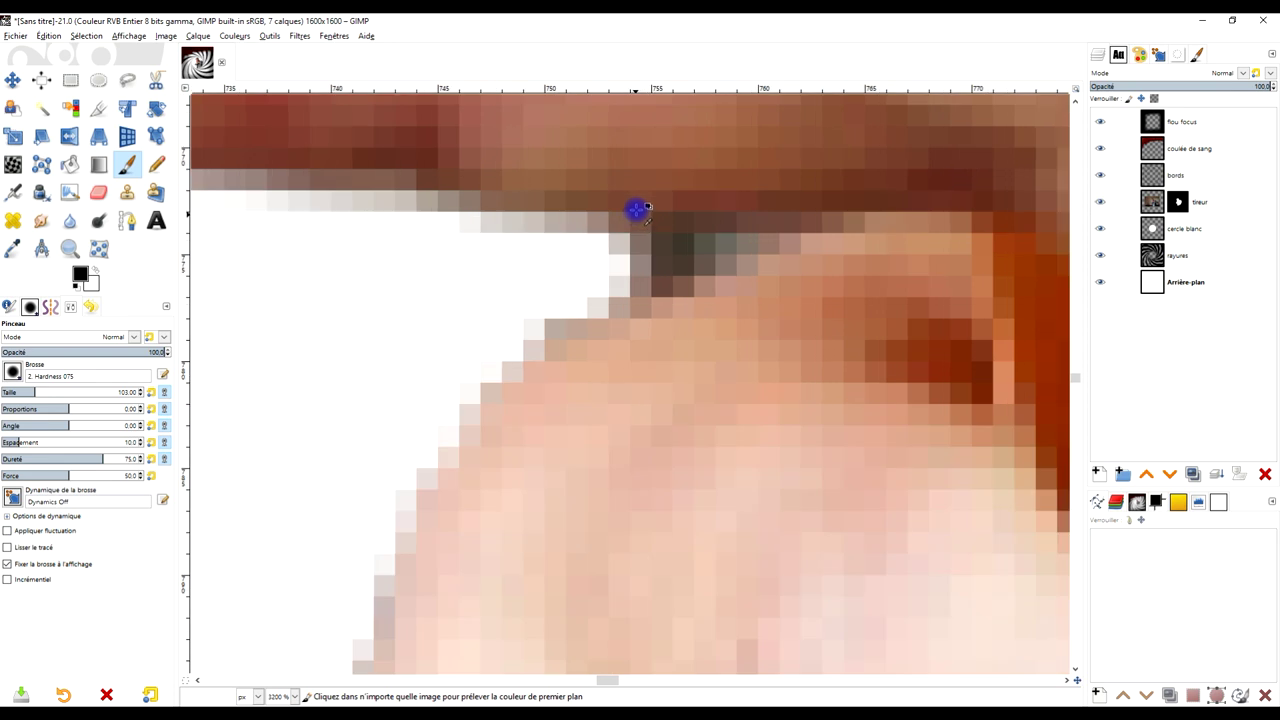
scroll(634, 209, up, 1)
mouse_move(566, 294)
mouse_down()
mouse_move(689, 263)
mouse_move(459, 320)
mouse_up()
- Clean the remaining dark fringe along the sleeve edge and face edge, then reselect tireur
scroll(459, 330, down, 3)
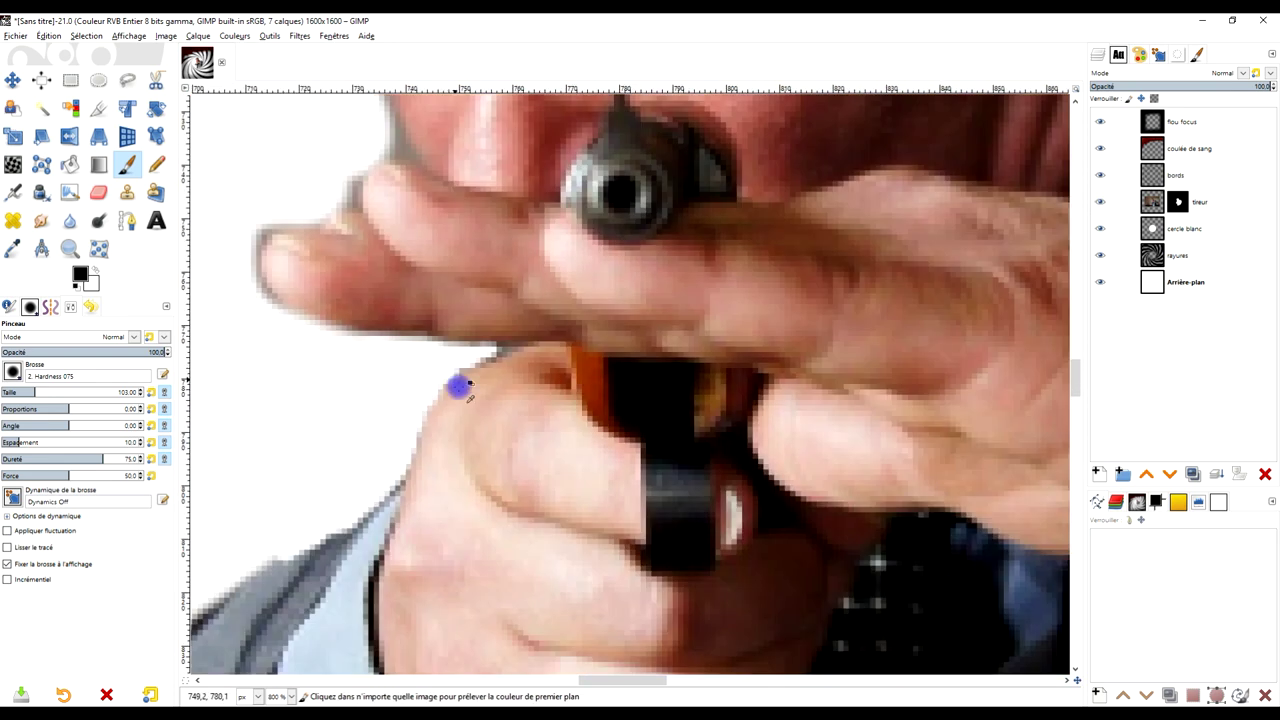
scroll(577, 257, up, 1)
scroll(463, 337, up, 1)
scroll(587, 167, down, 2)
mouse_move(594, 173)
mouse_down()
mouse_move(470, 185)
mouse_move(265, 365)
mouse_up()
scroll(560, 195, down, 6)
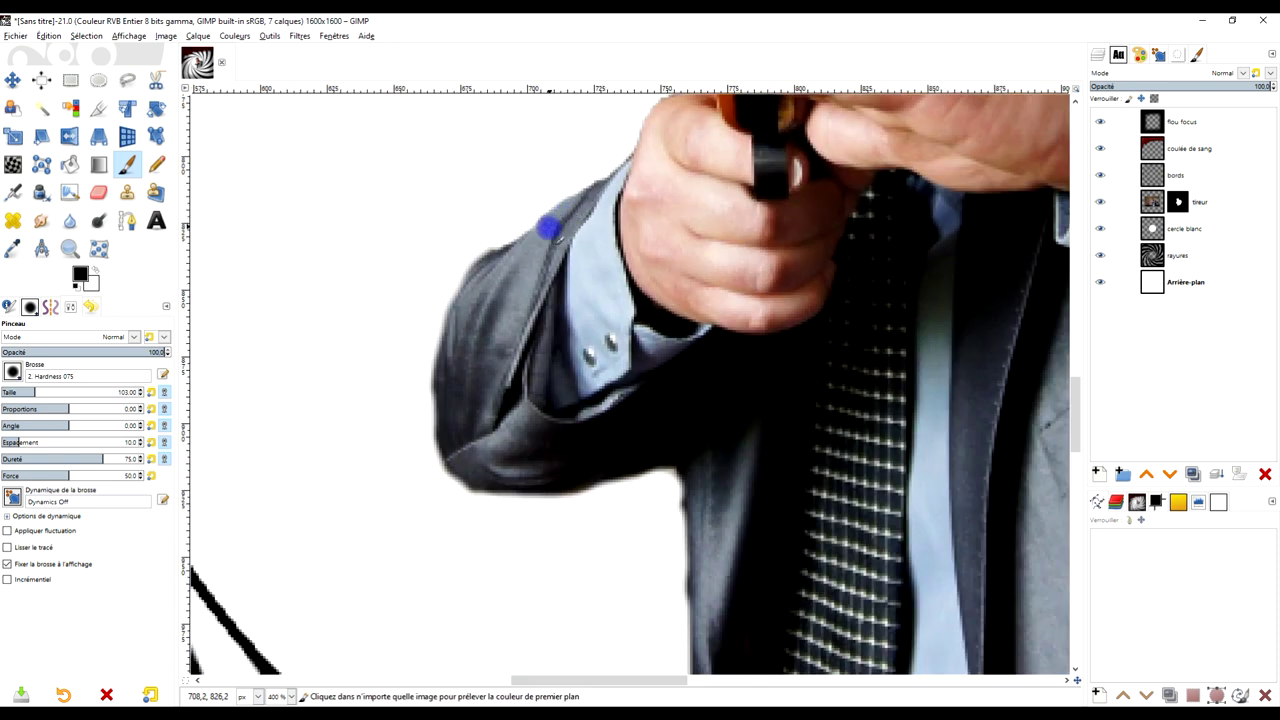
scroll(494, 240, up, 5)
scroll(470, 300, down, 4)
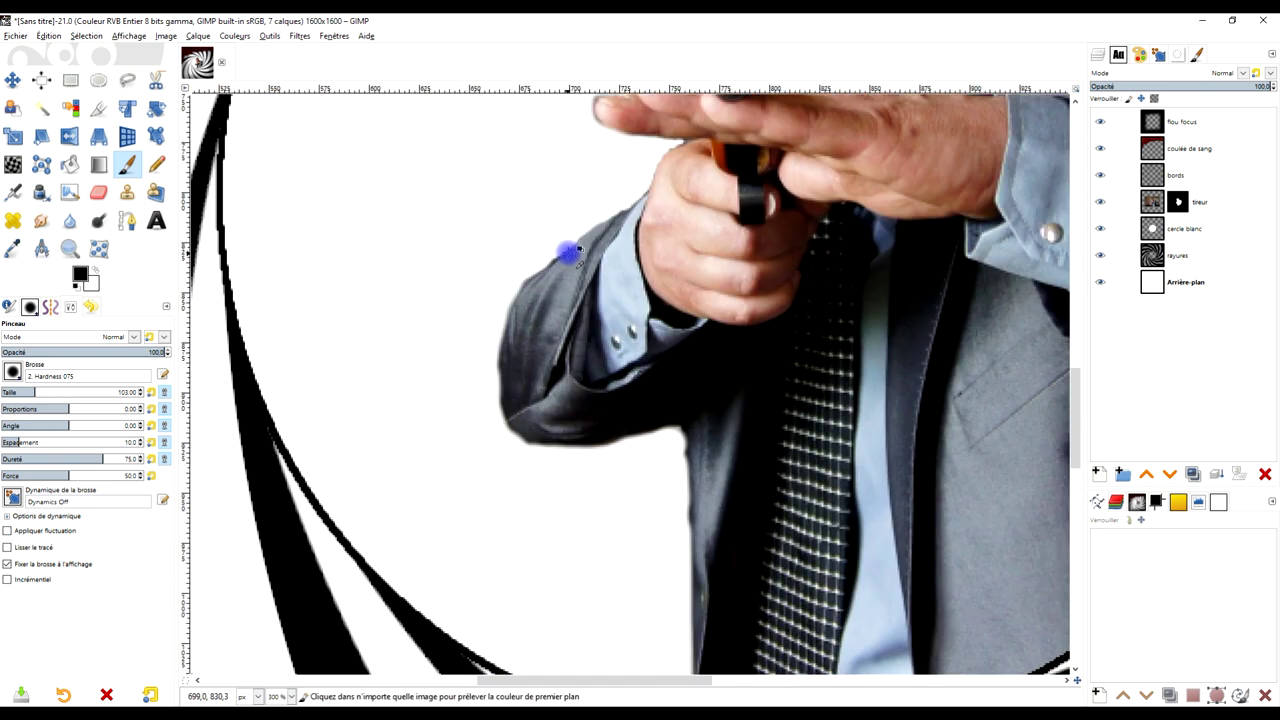
scroll(566, 251, down, 2)
scroll(575, 300, up, 1)
scroll(581, 357, up, 4)
scroll(591, 285, up, 3)
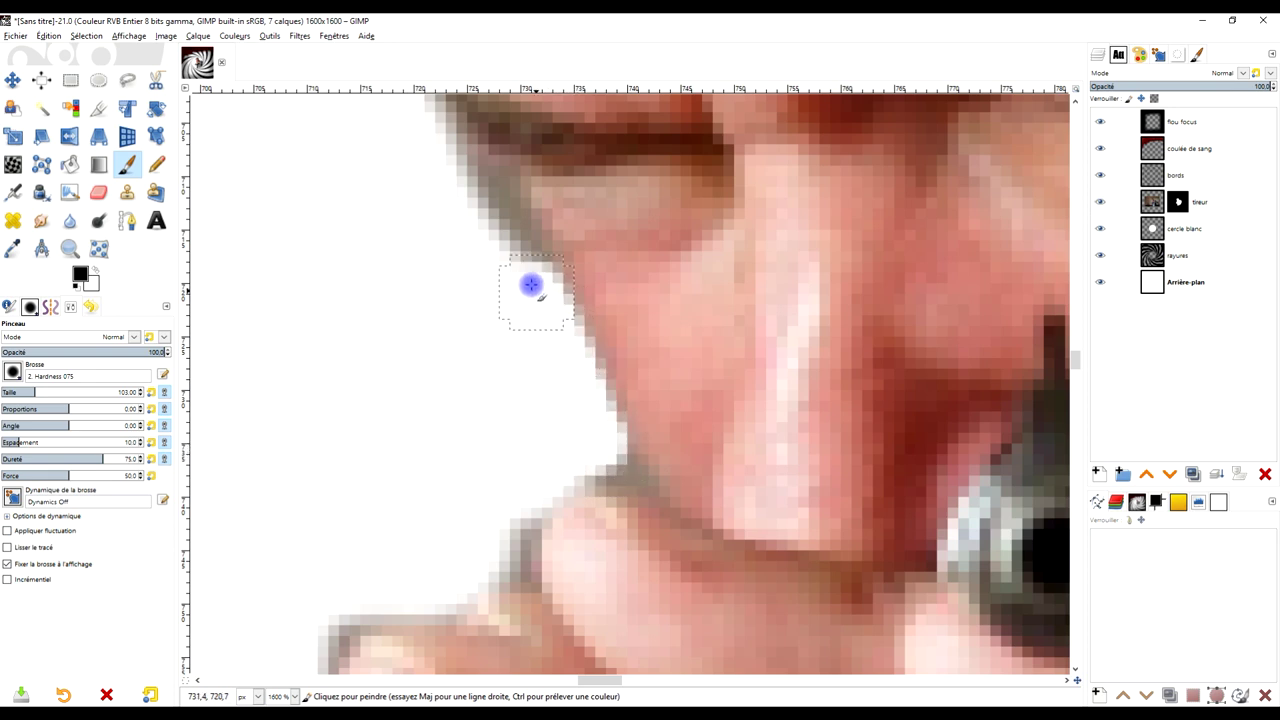
mouse_move(491, 485)
mouse_down()
mouse_move(509, 563)
mouse_move(536, 480)
mouse_up()
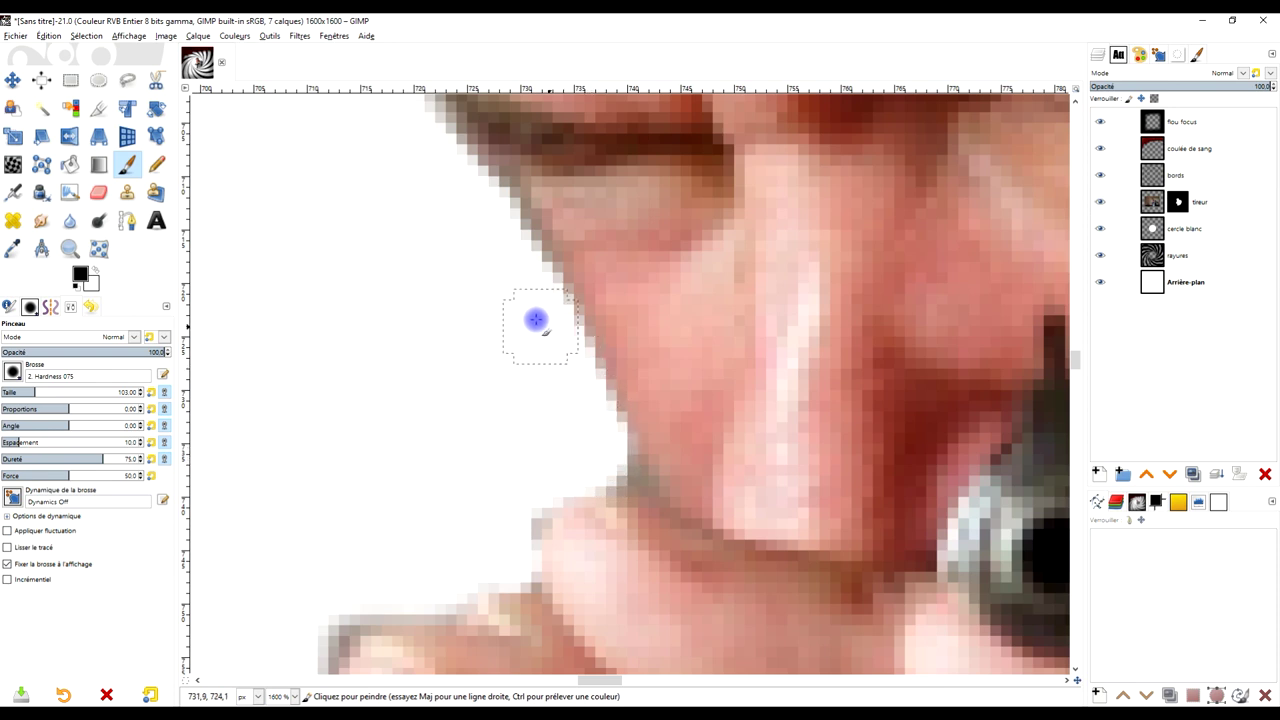
scroll(543, 310, down, 8)
scroll(571, 294, down, 1)
scroll(530, 220, up, 8)
scroll(517, 250, down, 2)
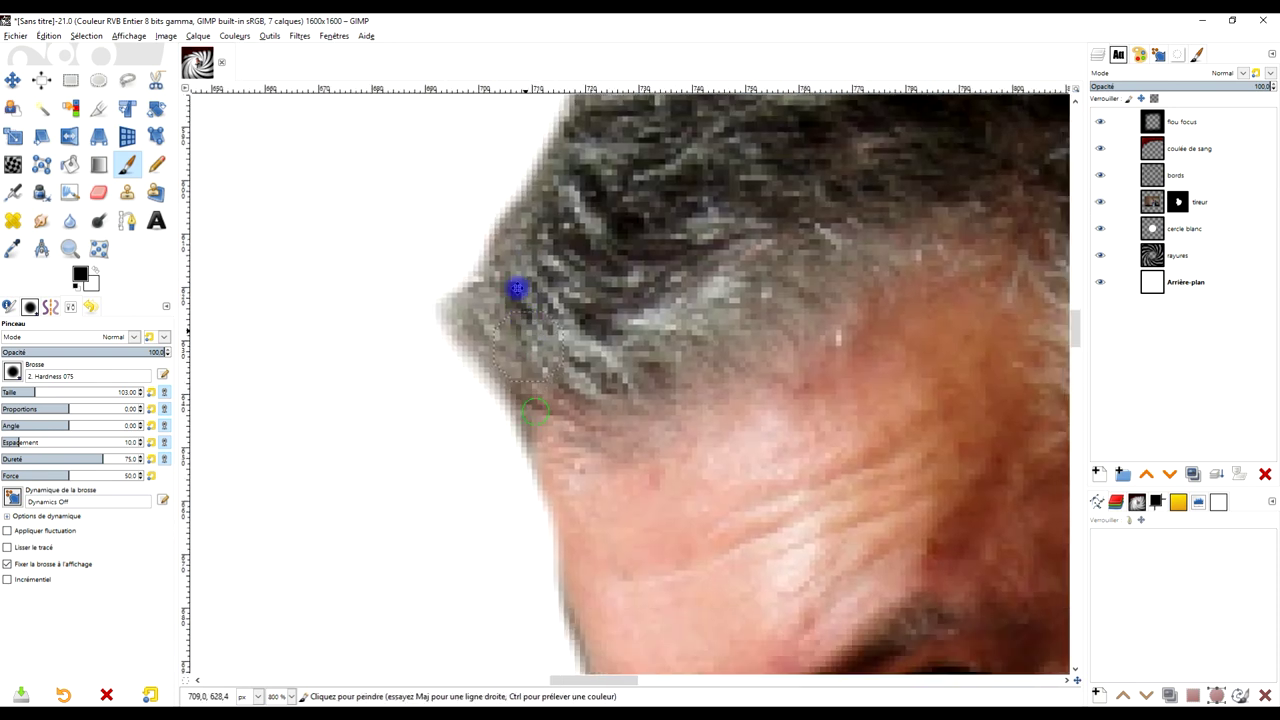
scroll(500, 350, down, 2)
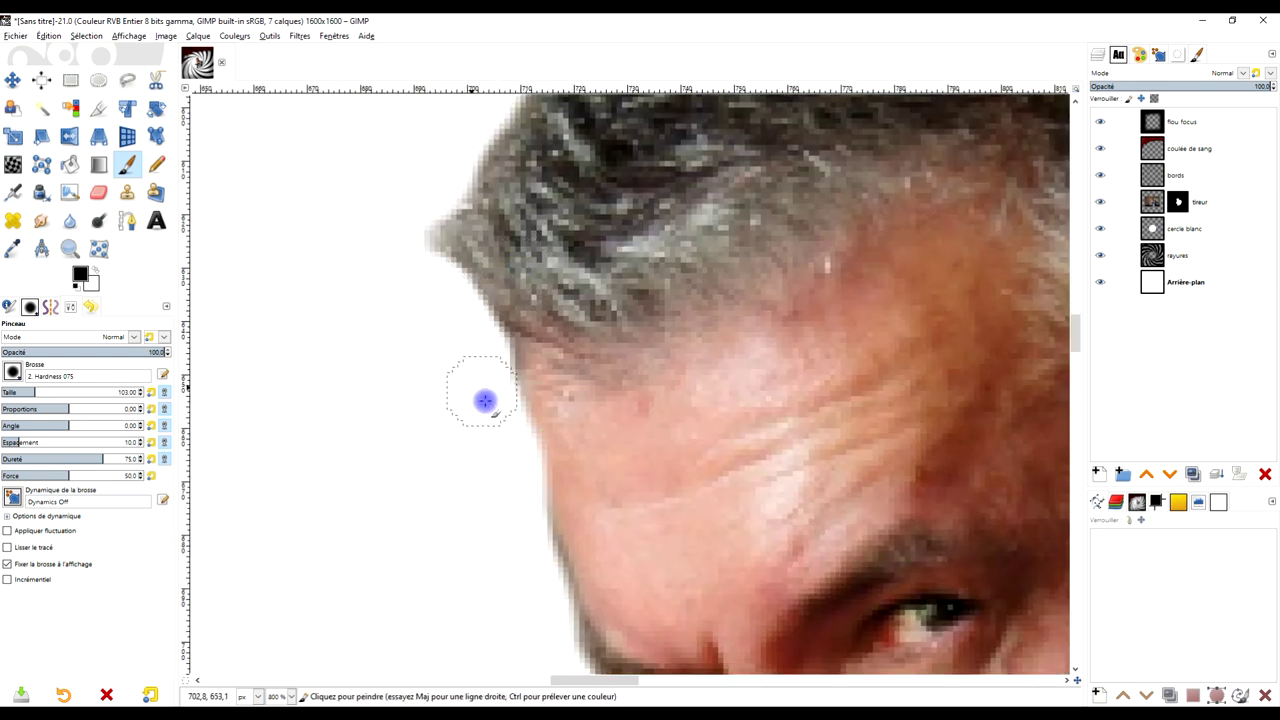
scroll(522, 537, down, 3)
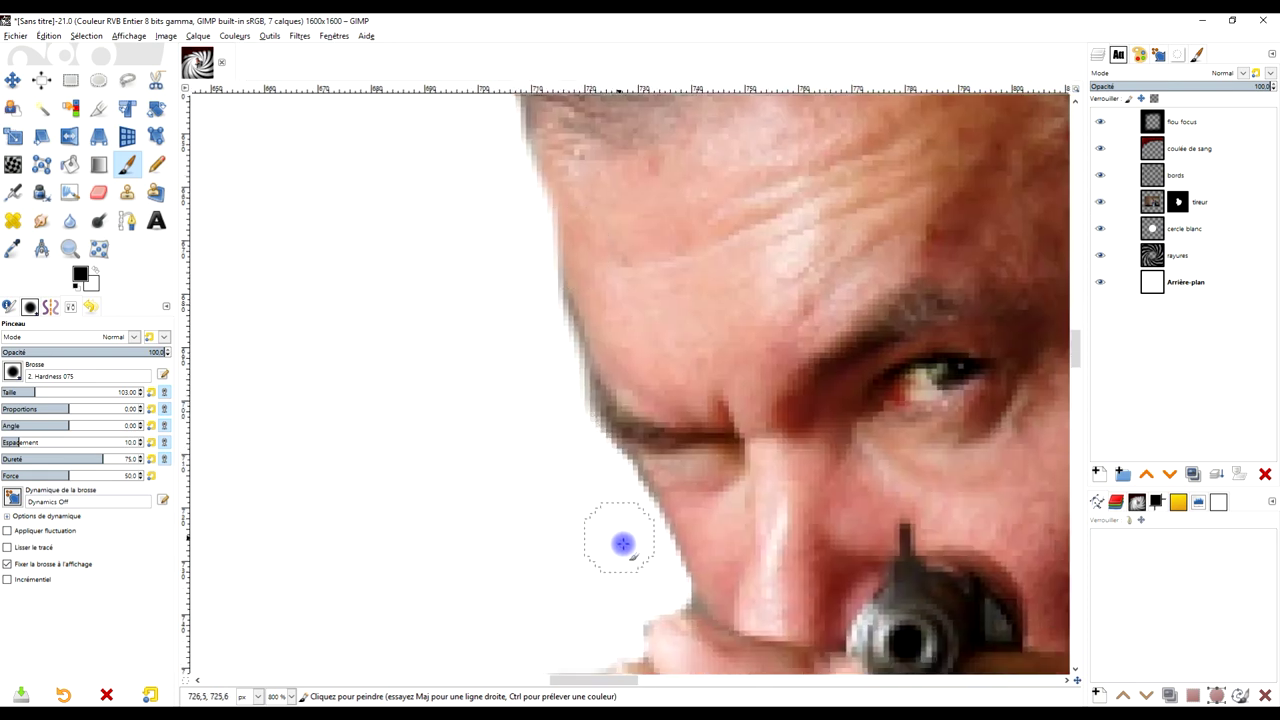
scroll(657, 548, down, 5)
scroll(651, 420, down, 2)
scroll(703, 380, down, 1)
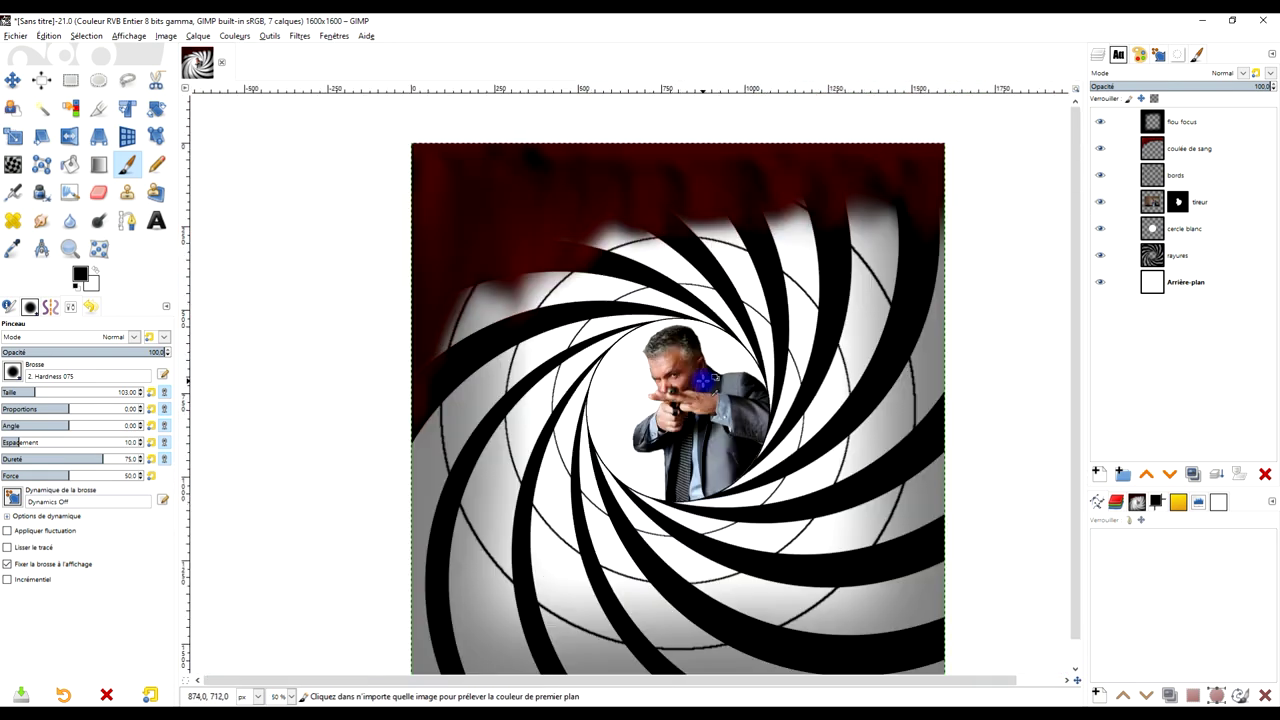
scroll(680, 390, up, 2)
scroll(720, 380, up, 1)
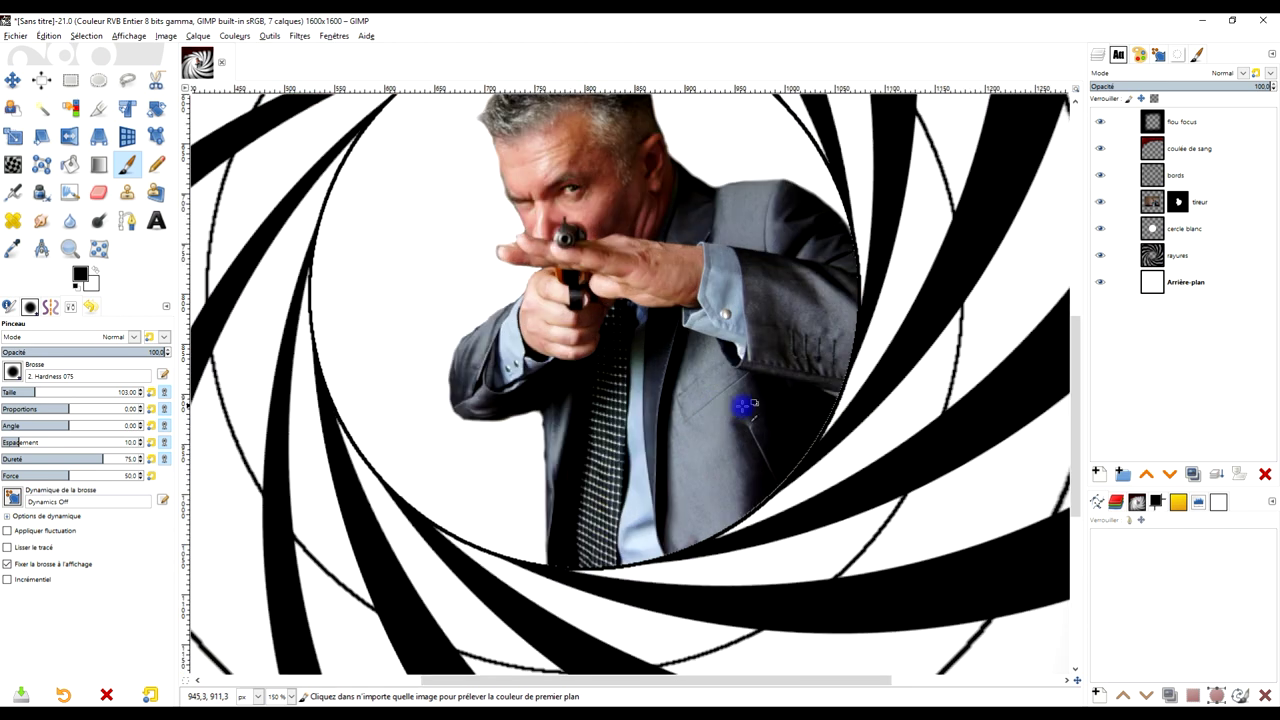
scroll(743, 405, up, 1)
scroll(871, 406, up, 1)
scroll(843, 211, up, 1)
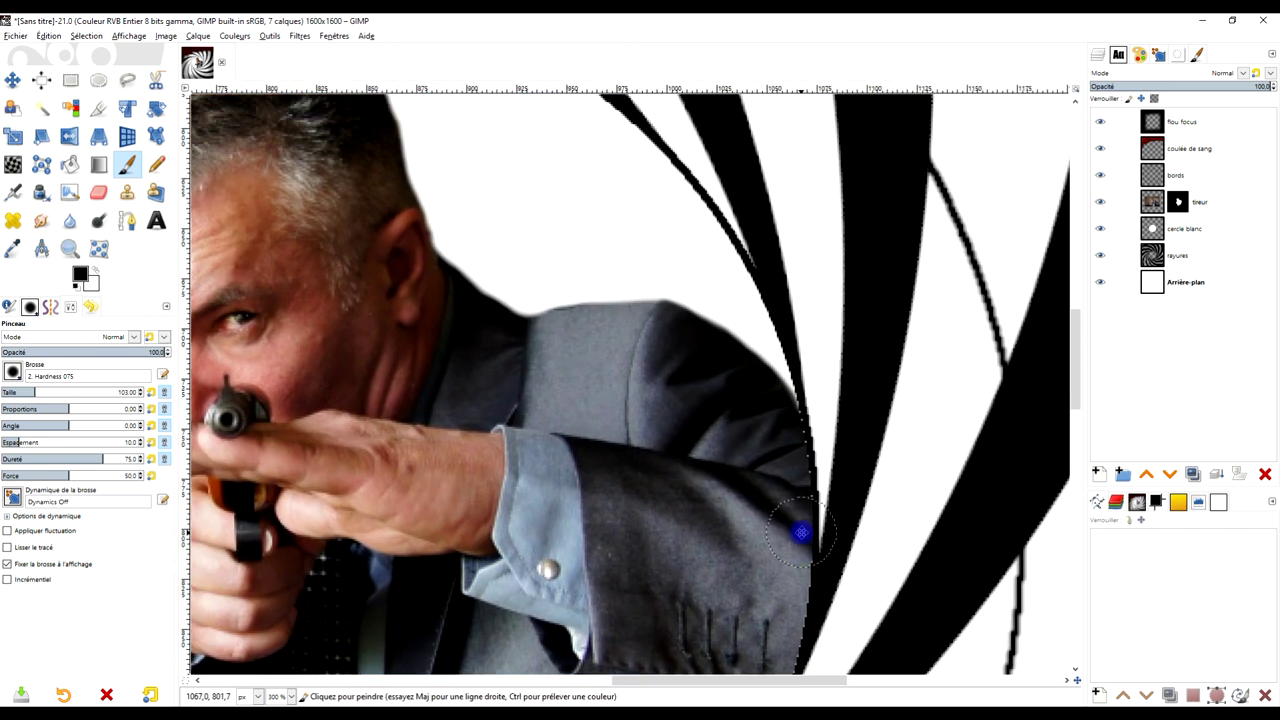
scroll(797, 487, down, 3)
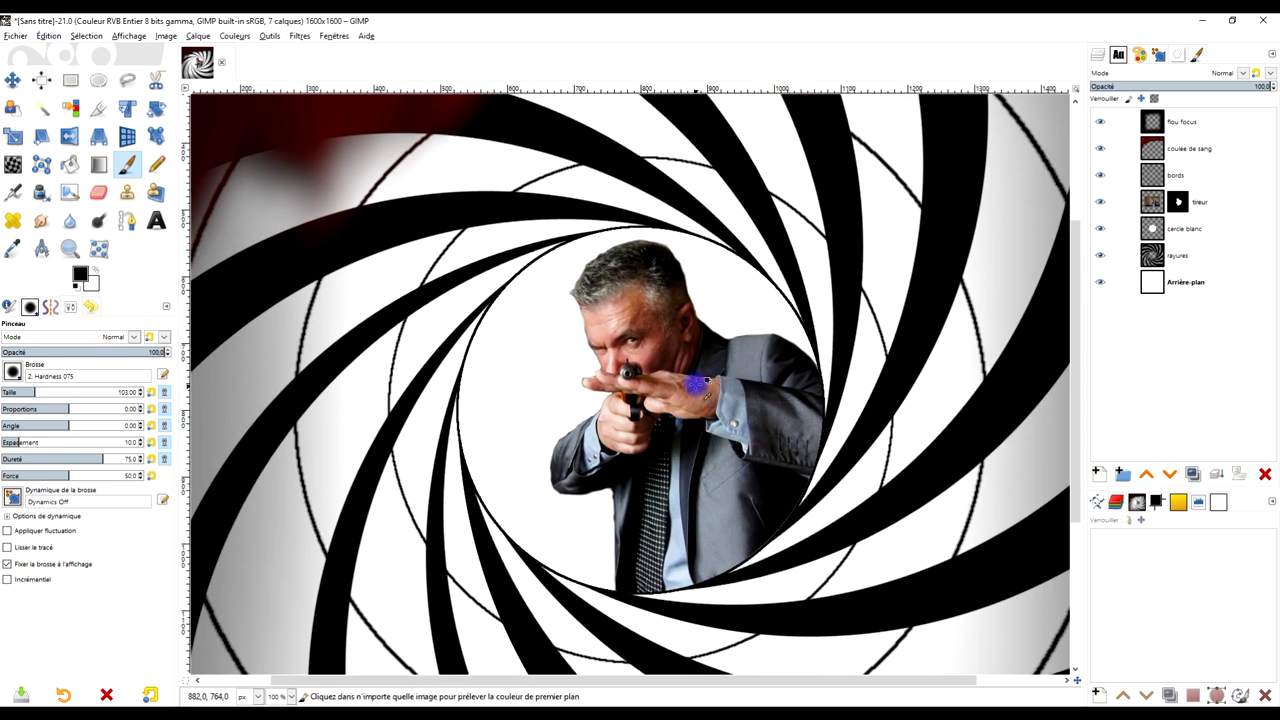
scroll(805, 230, down, 1)
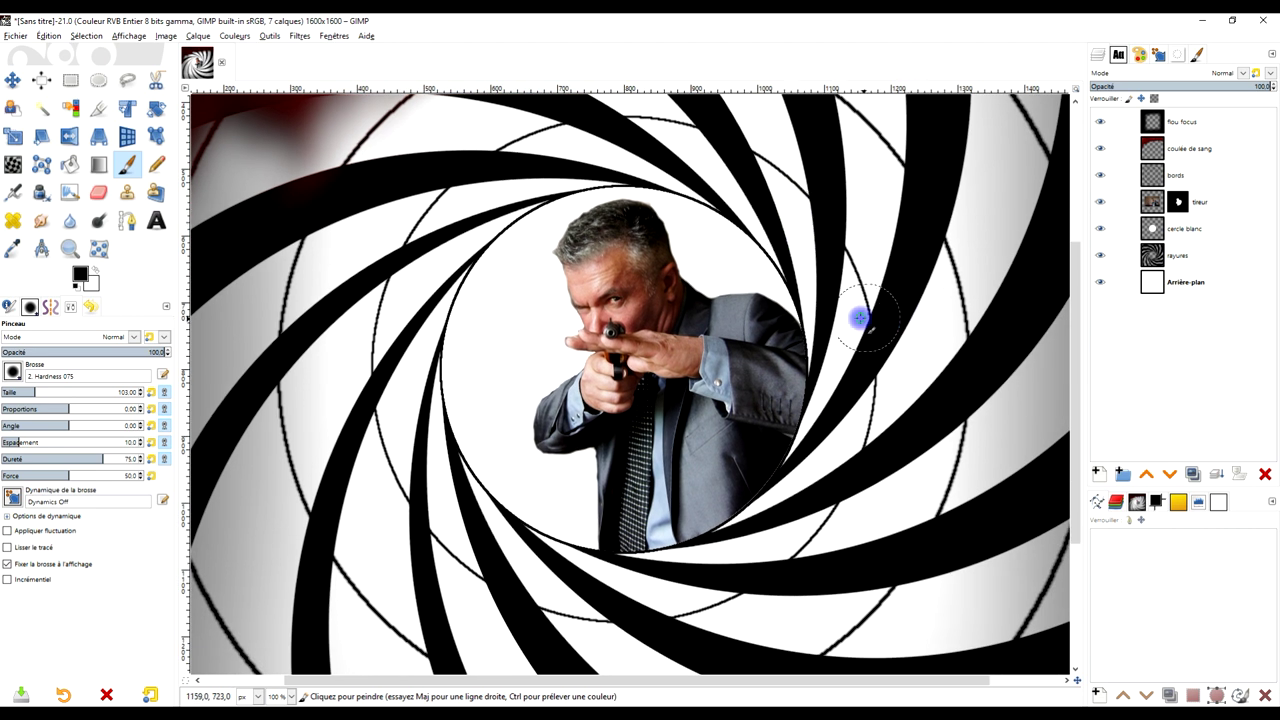
scroll(860, 318, right, 1)
click(1154, 206)
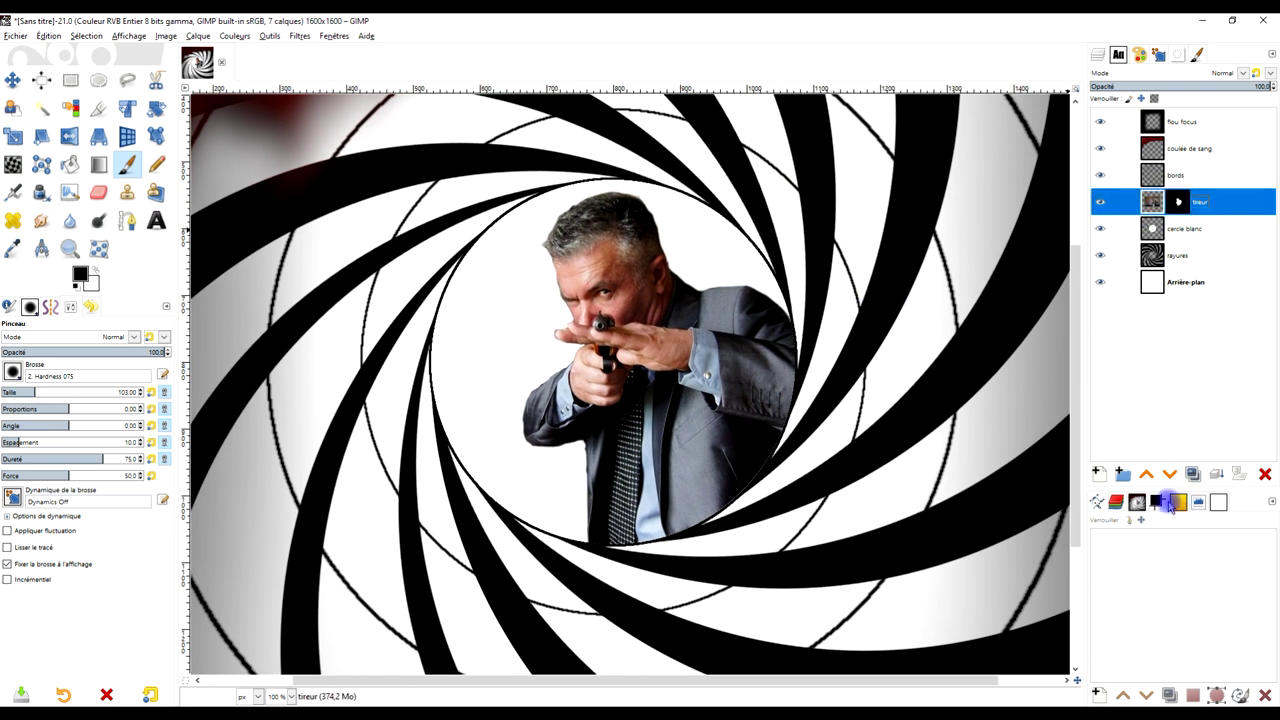
- Duplicate tireur as Copie de tireur, apply its layer mask, and bring up Ombre portée
click(1194, 476)
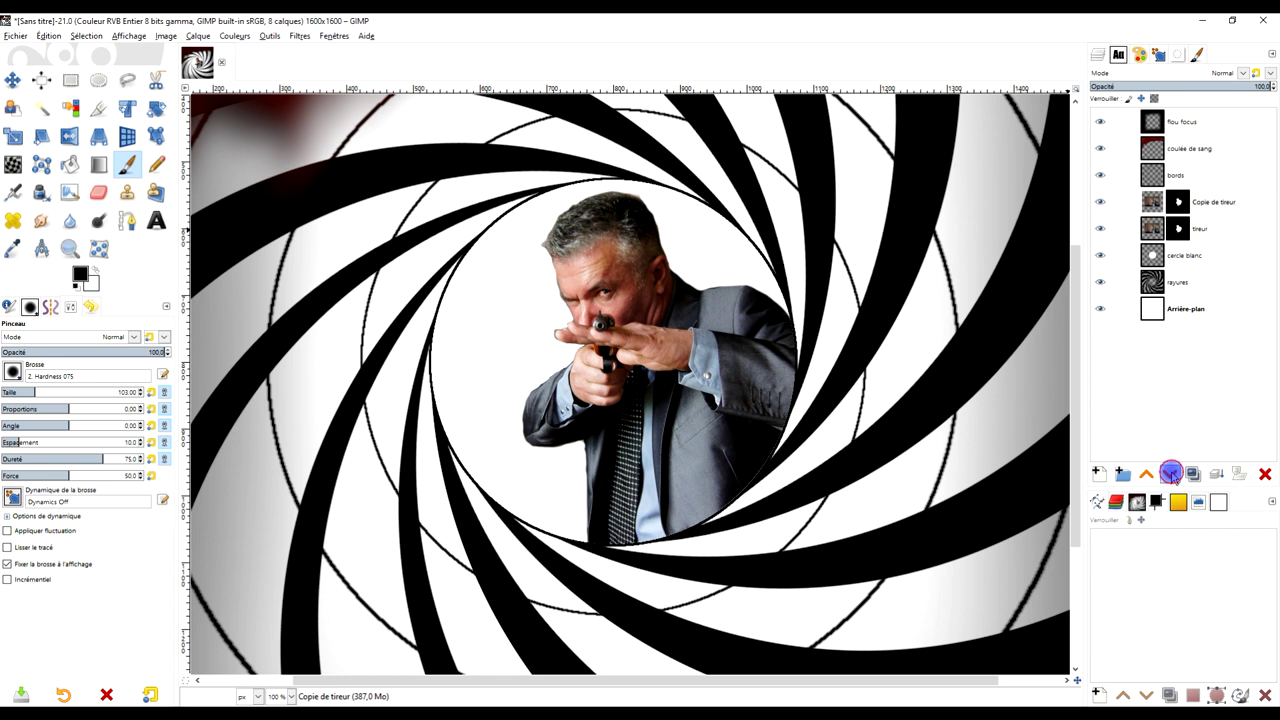
right_click(1180, 231)
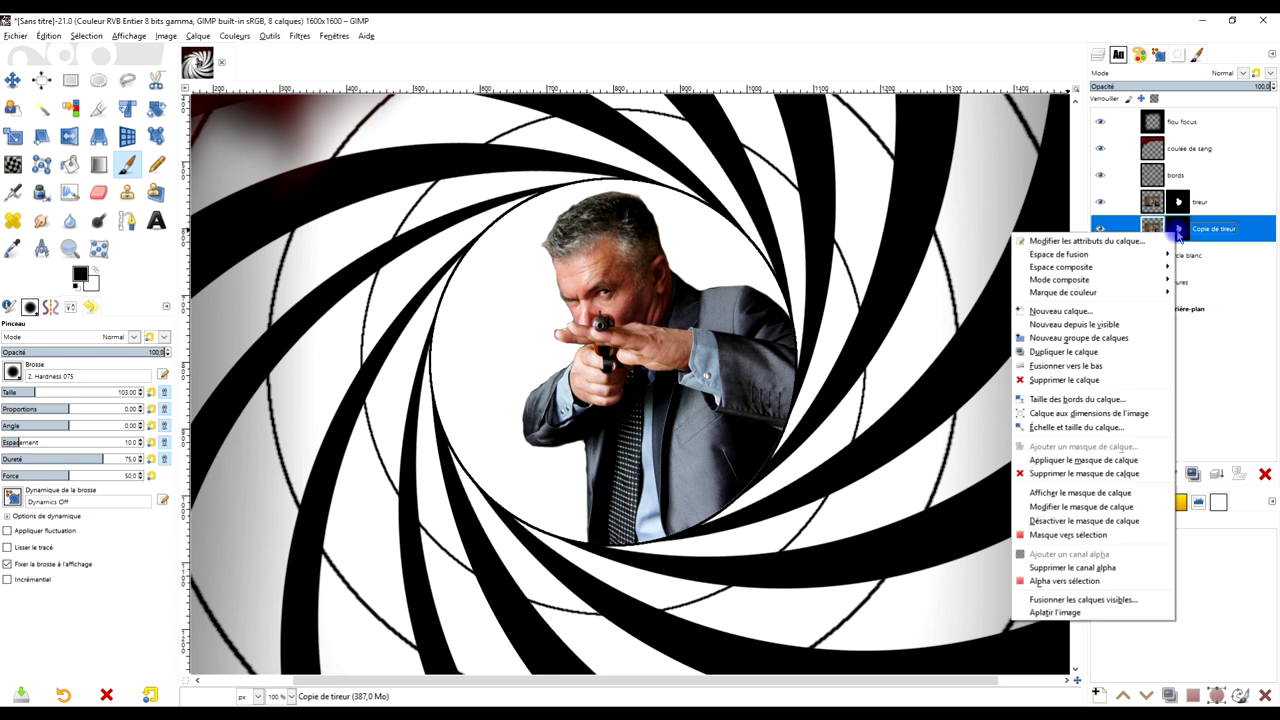
click(1058, 459)
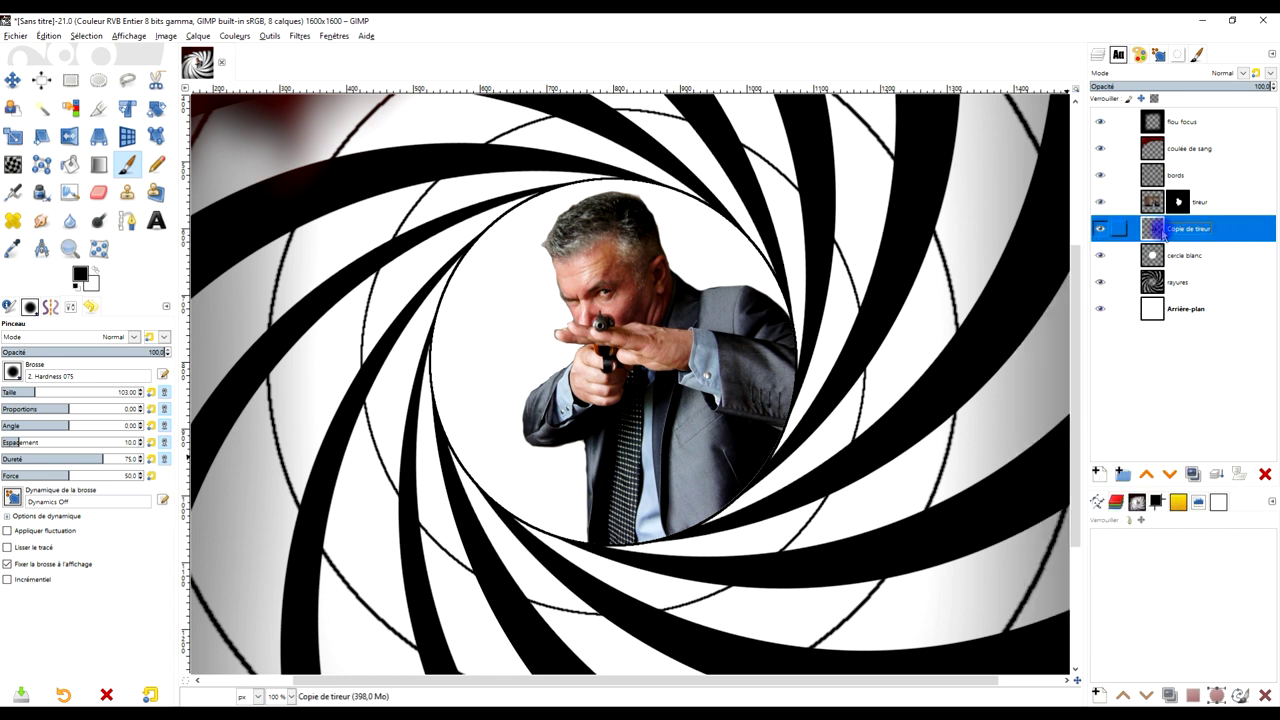
click(298, 36)
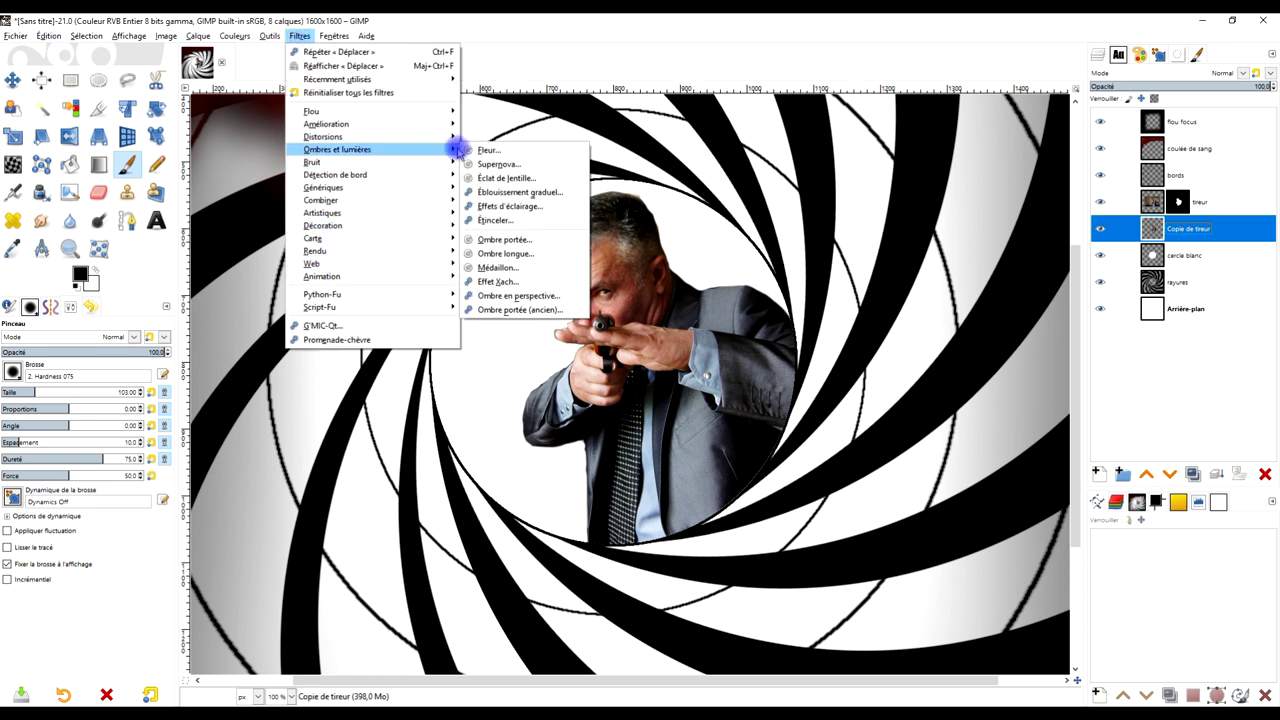
click(530, 240)
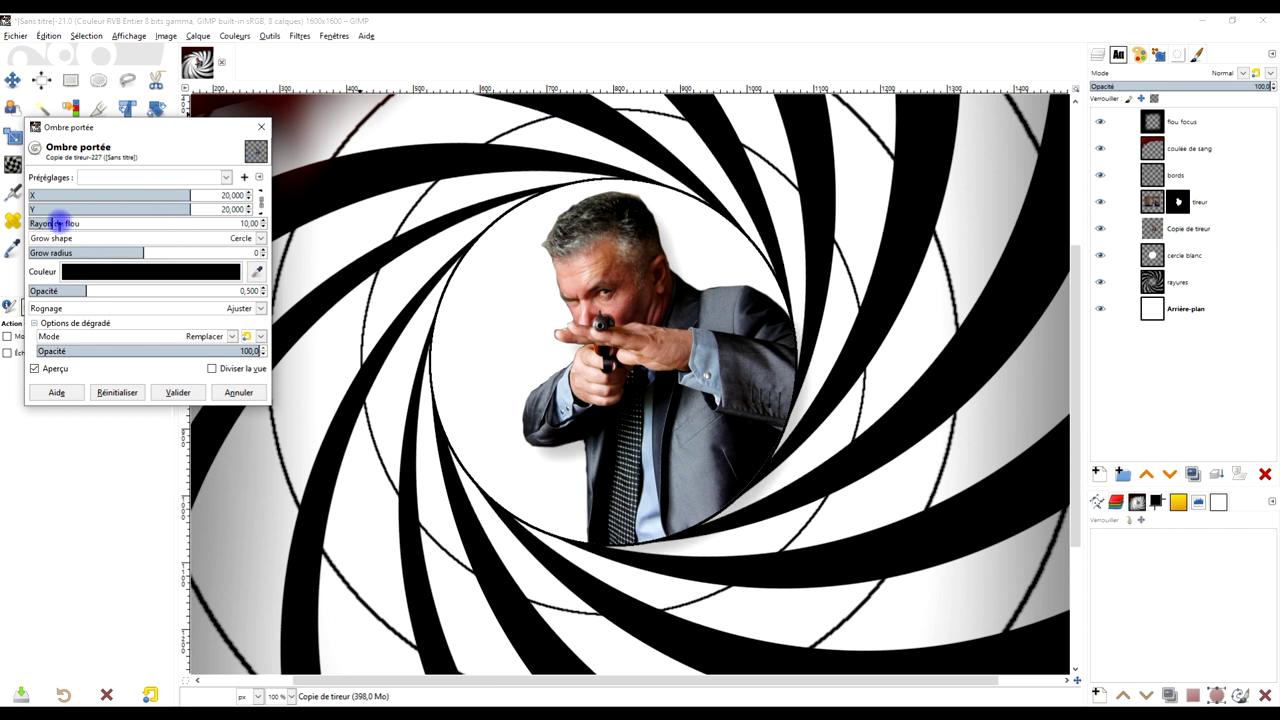
- Apply Ombre portée with offsets about 38.8 and 9.4, blur 7.66, opacity 0.902
drag(139, 290, 203, 290)
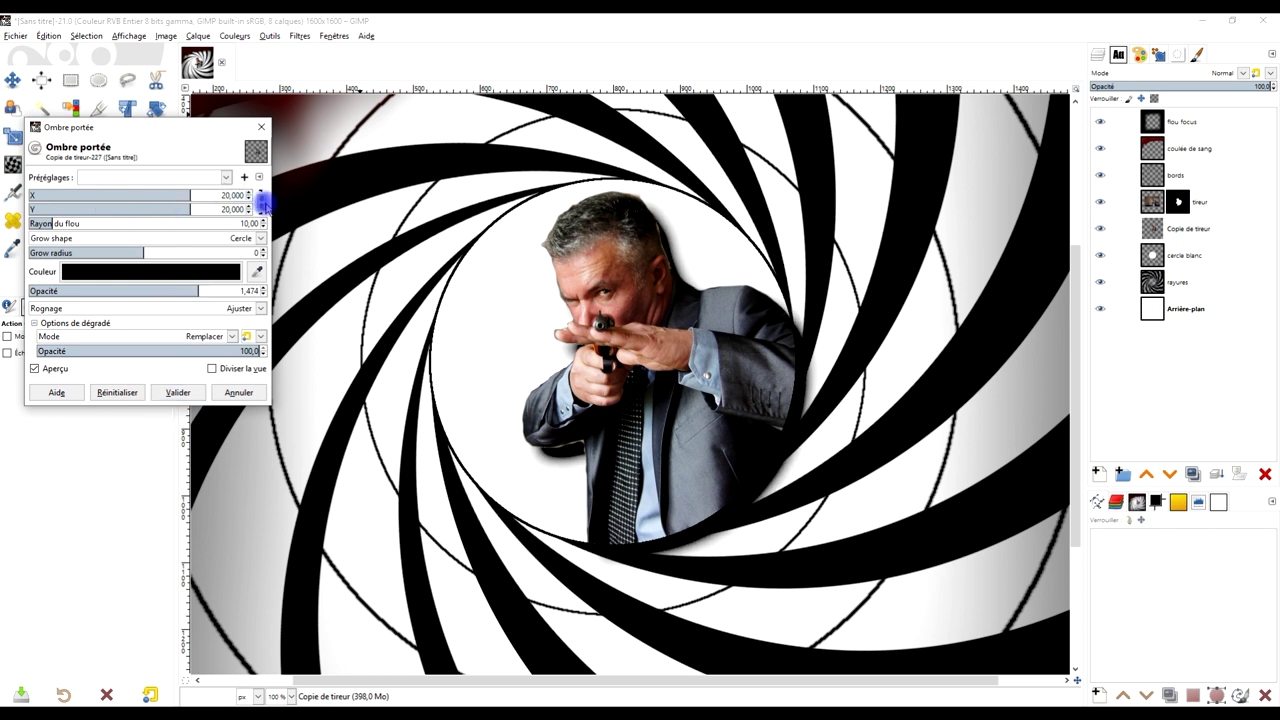
drag(190, 195, 133, 196)
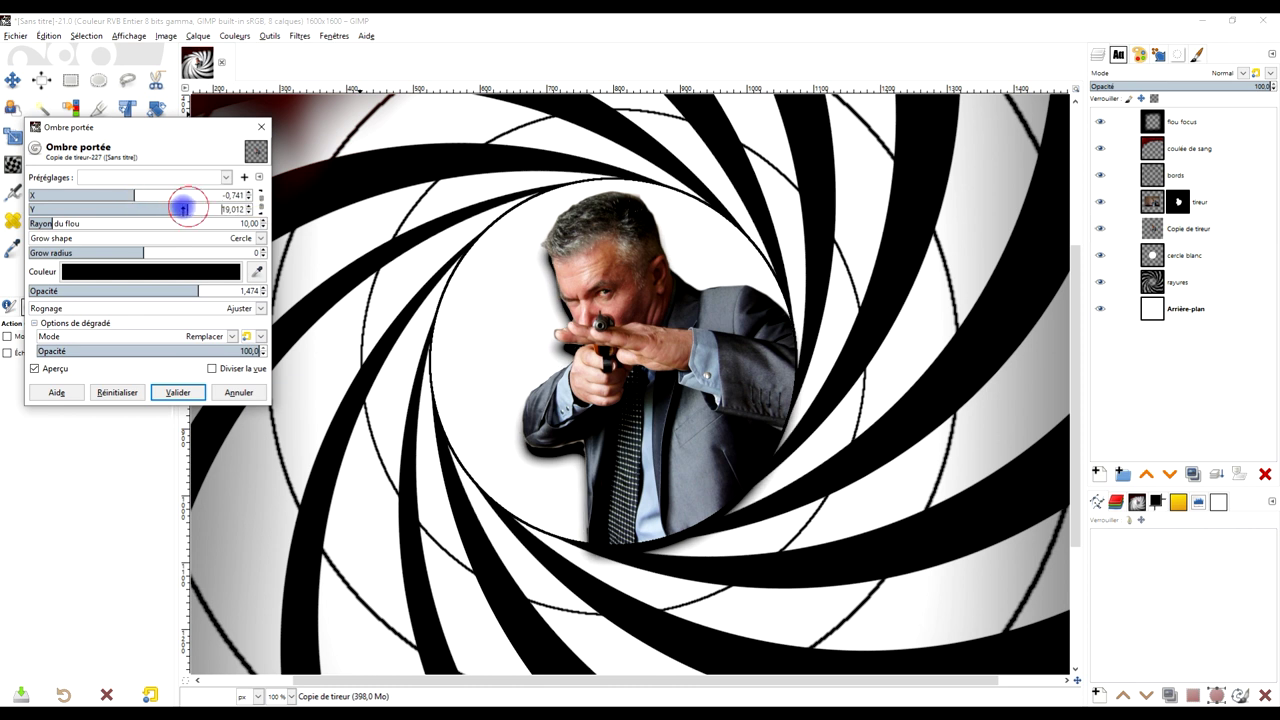
drag(177, 208, 171, 208)
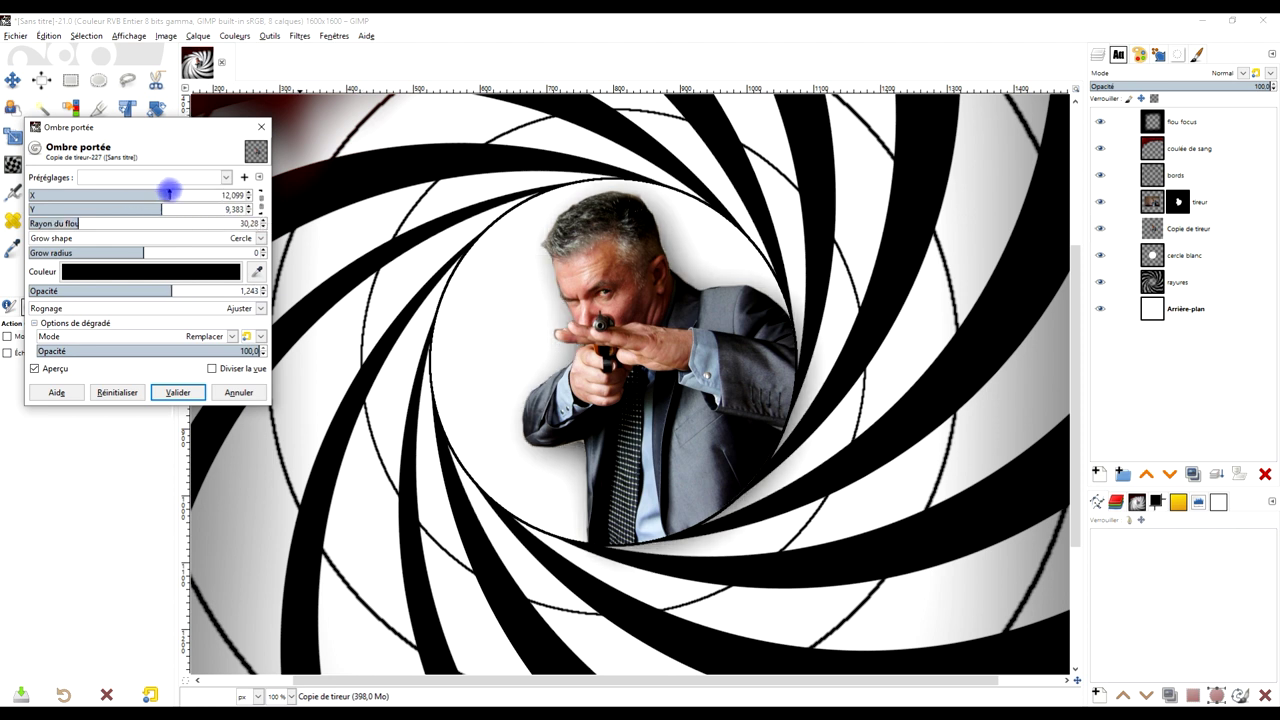
drag(133, 195, 212, 195)
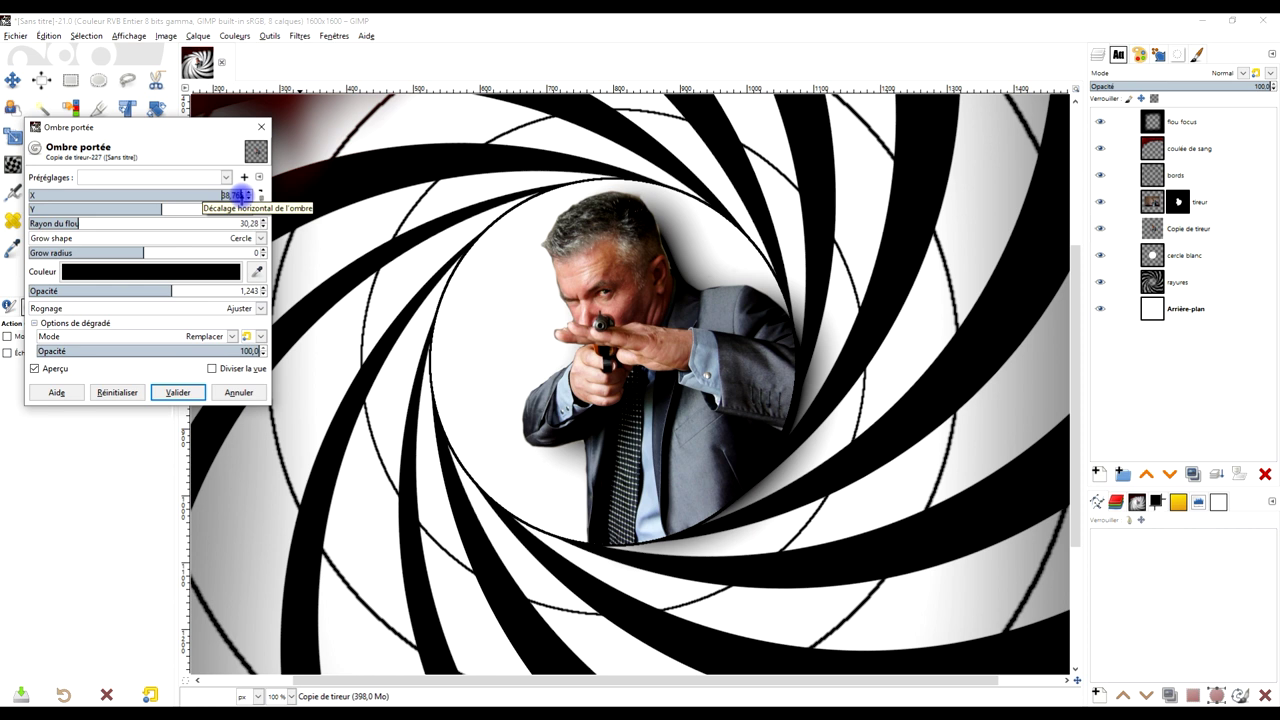
mouse_move(80, 222)
mouse_down()
mouse_move(60, 222)
mouse_move(76, 222)
mouse_up()
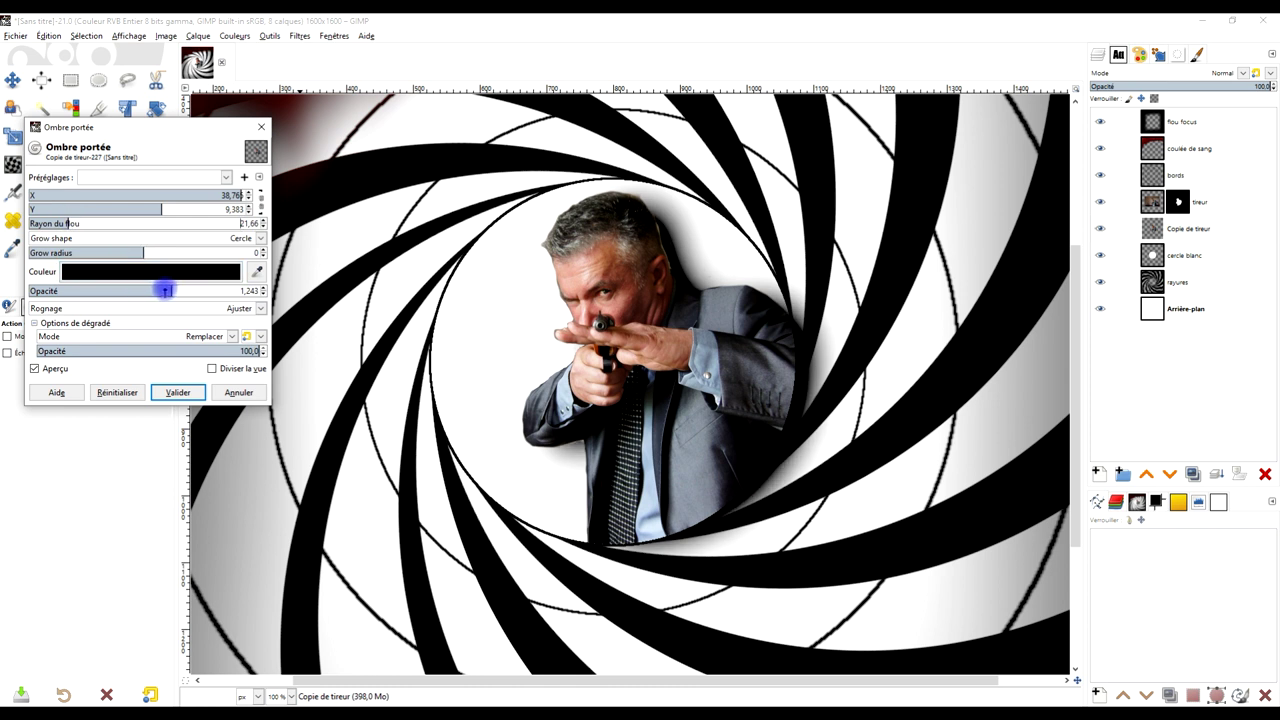
drag(166, 290, 122, 290)
drag(66, 222, 47, 222)
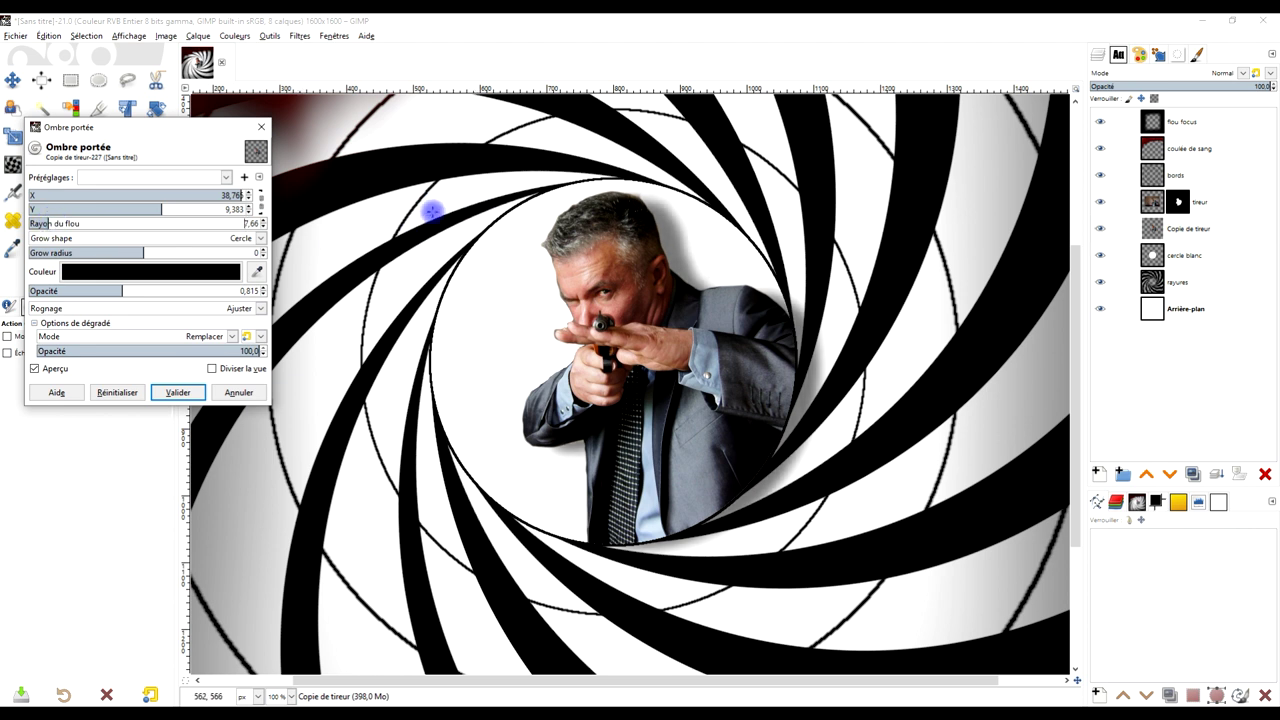
drag(119, 300, 132, 291)
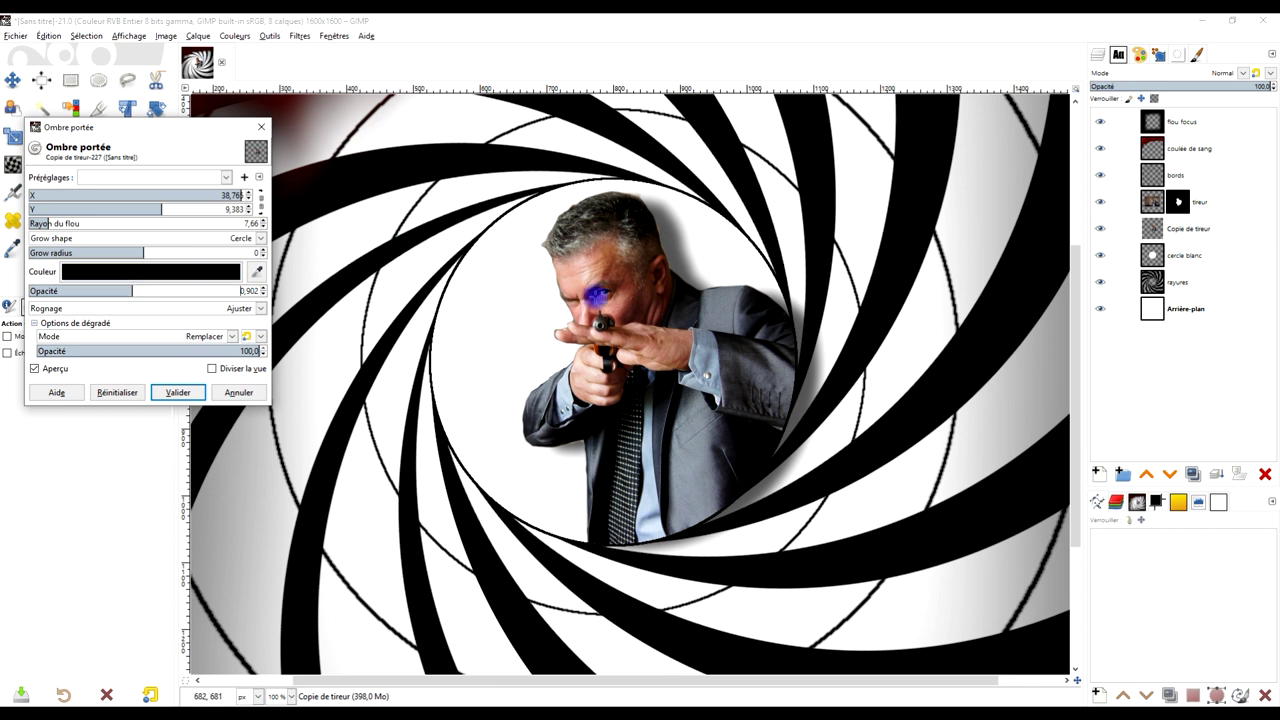
click(186, 392)
- Fit Copie de tireur to the image size and make bords the active layer
scroll(520, 370, down, 3)
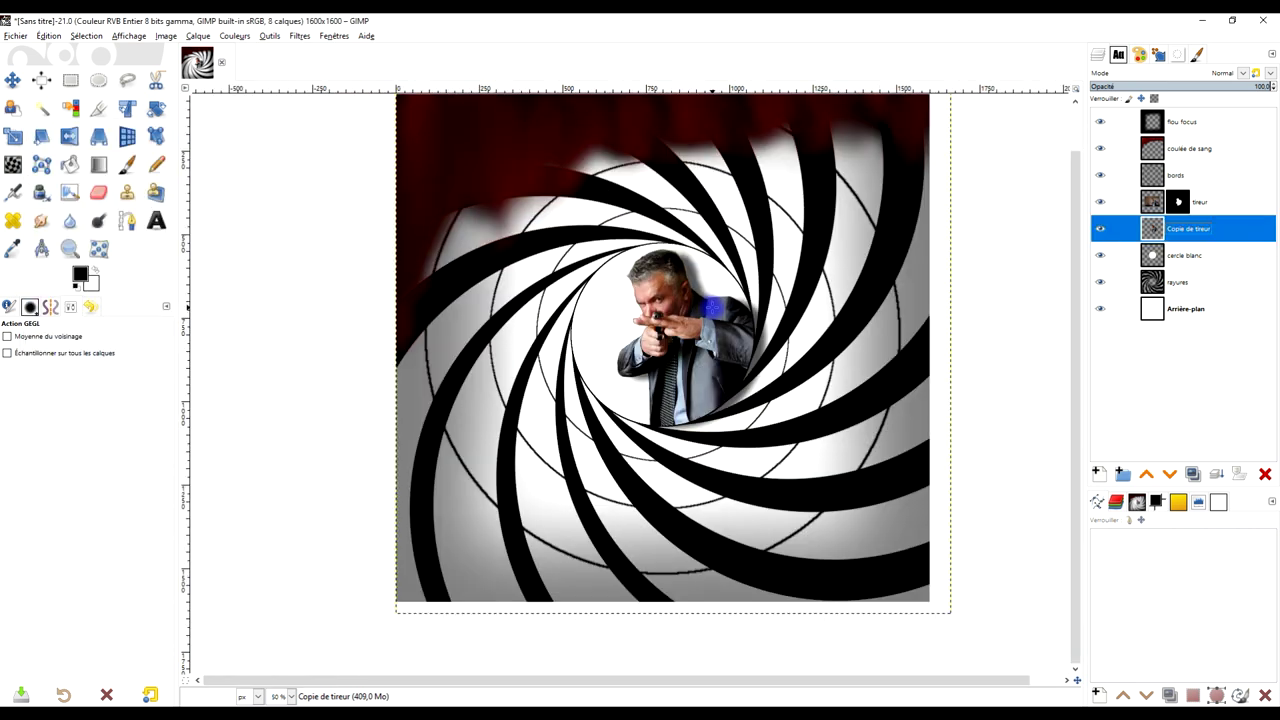
scroll(712, 312, up, 1)
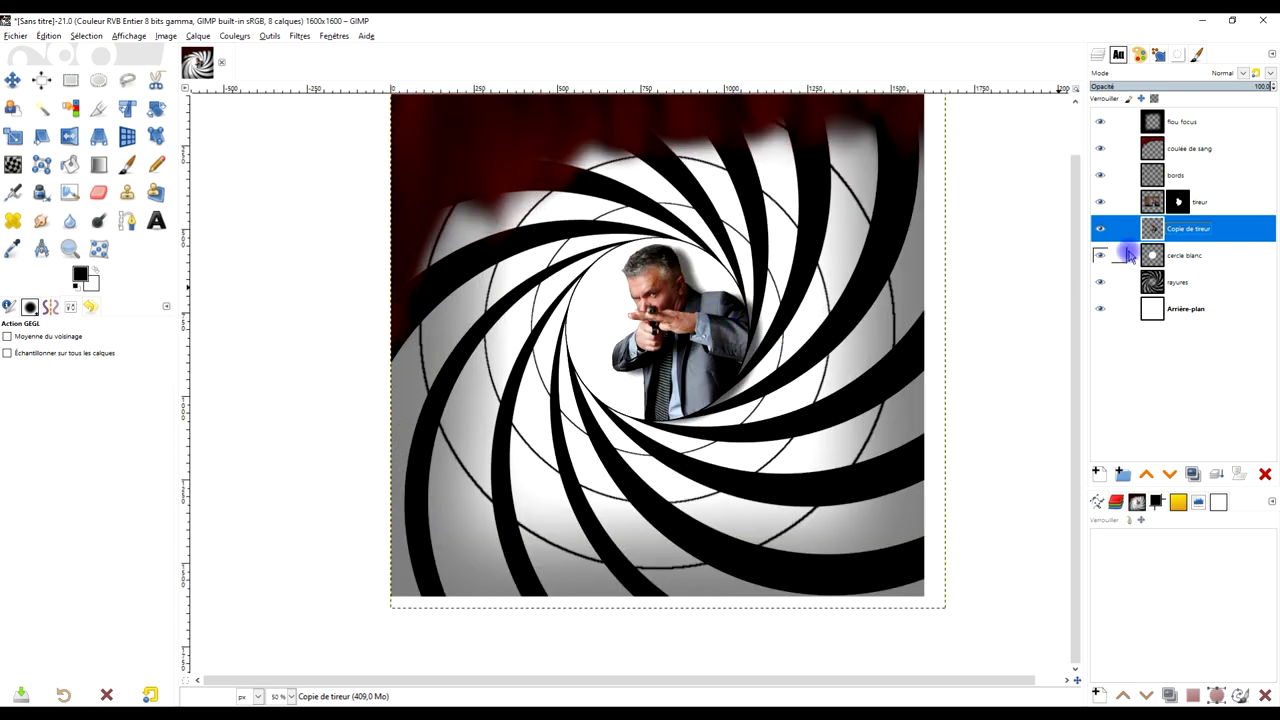
right_click(1158, 228)
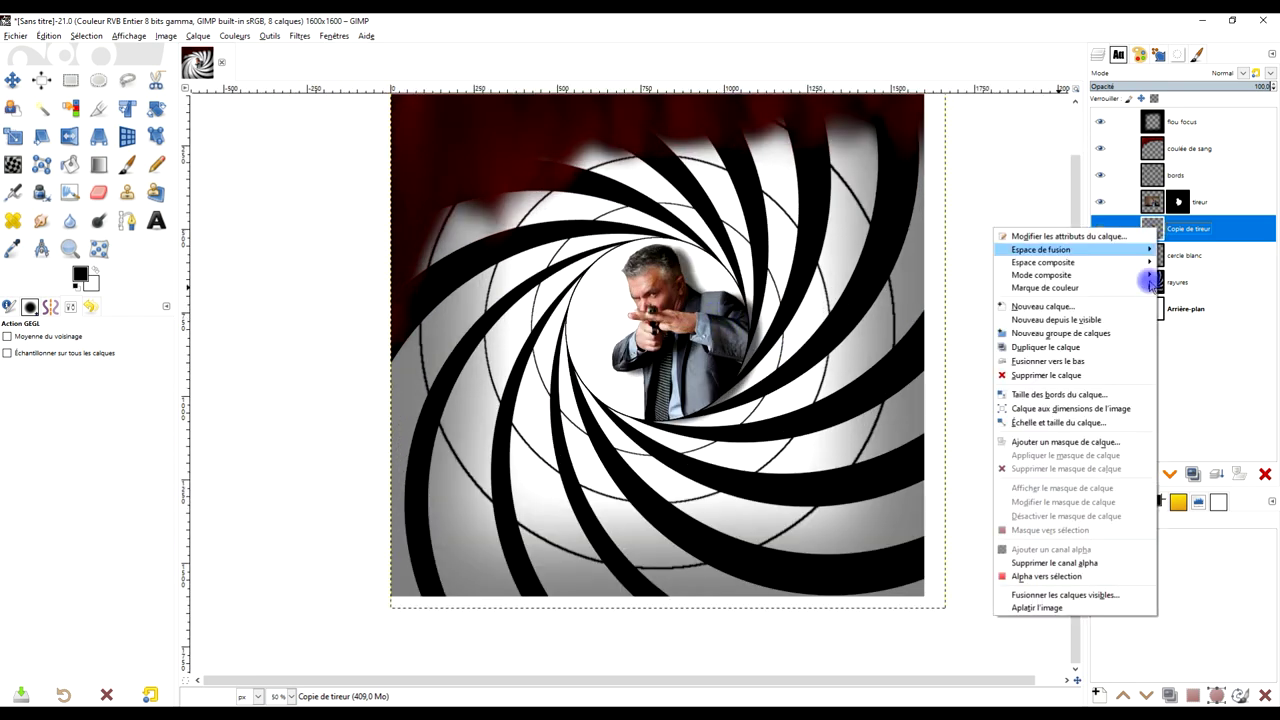
click(1110, 408)
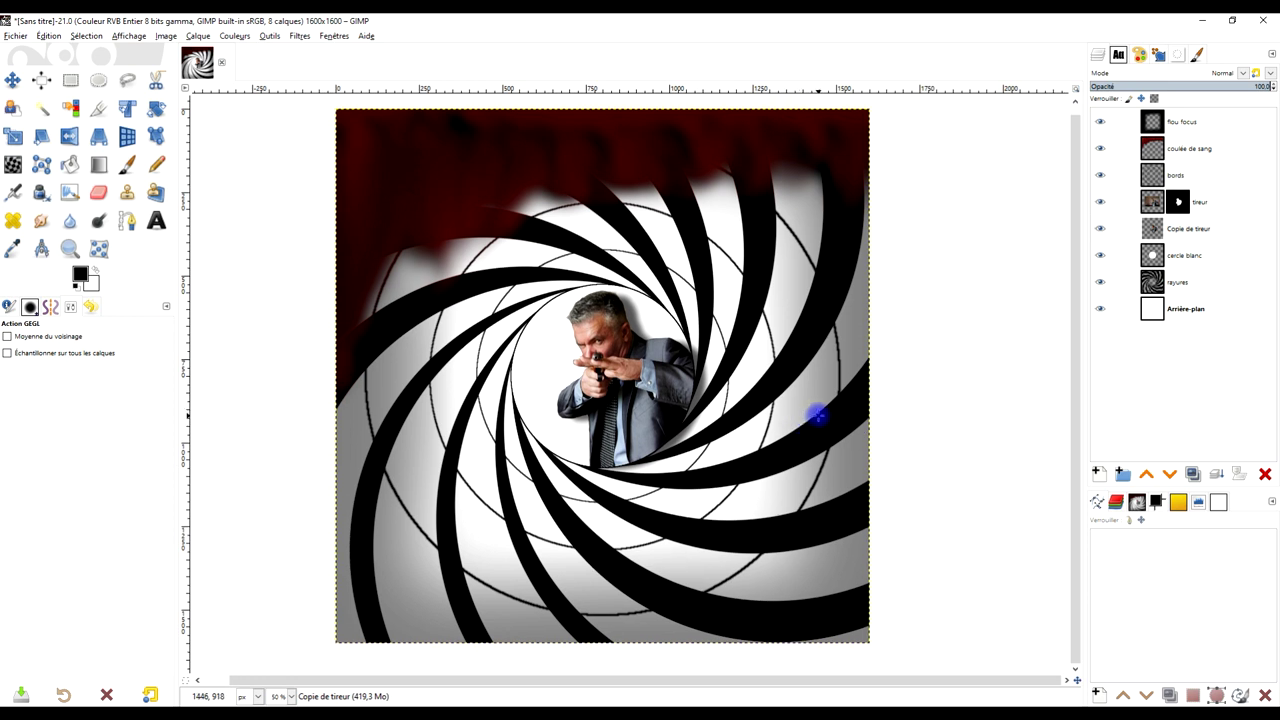
click(1152, 175)
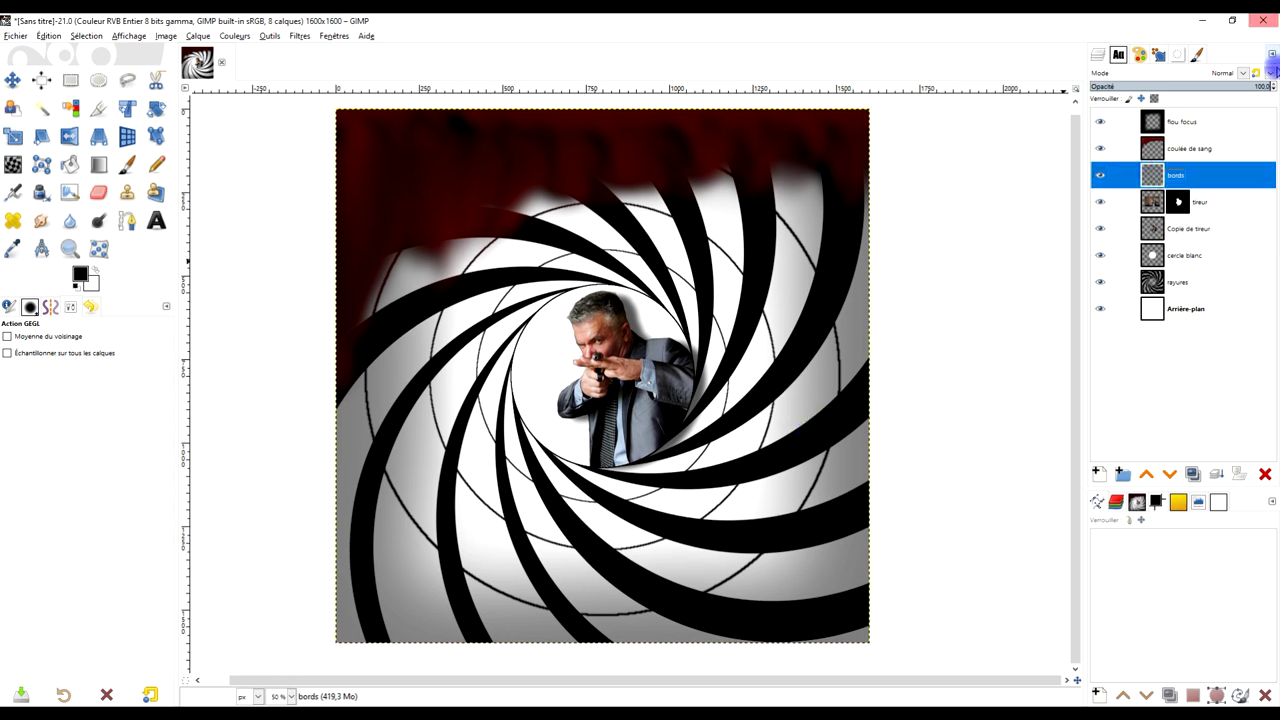
click(1175, 178)
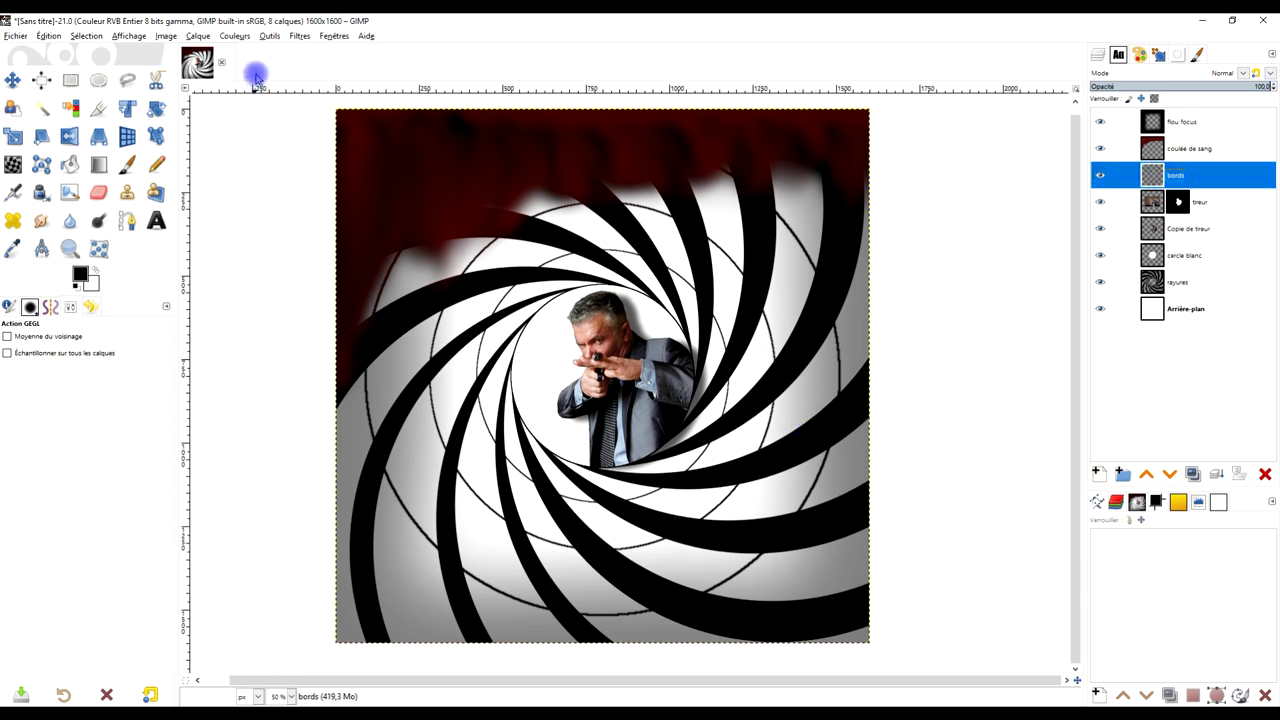
- Apply Flou cinétique de zoom with factor 0.035 to bords and fit it to the image size
click(300, 40)
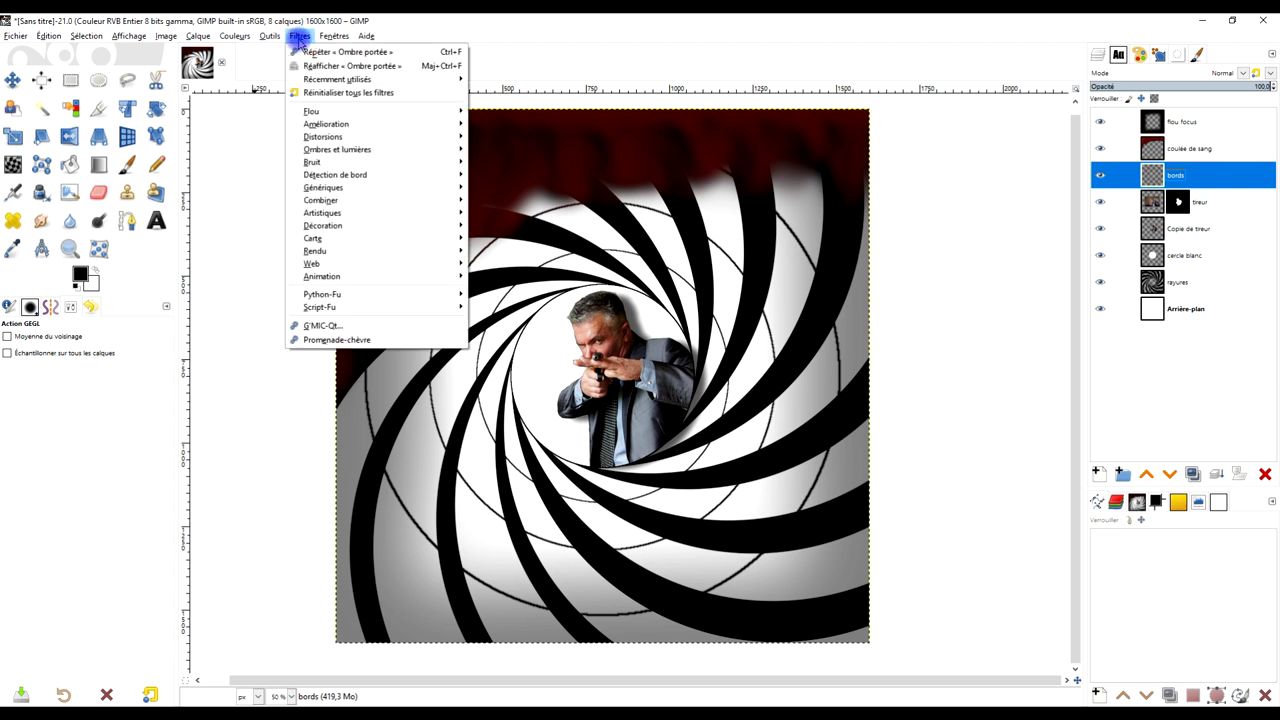
click(327, 113)
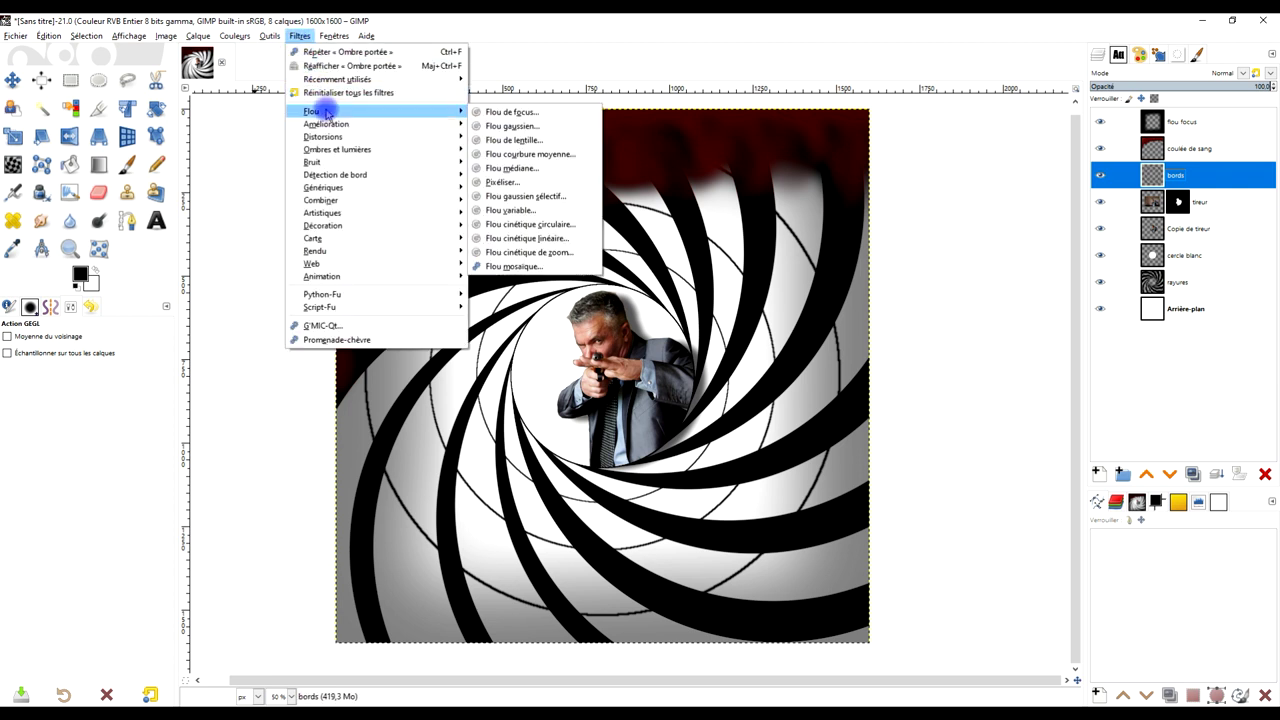
click(576, 258)
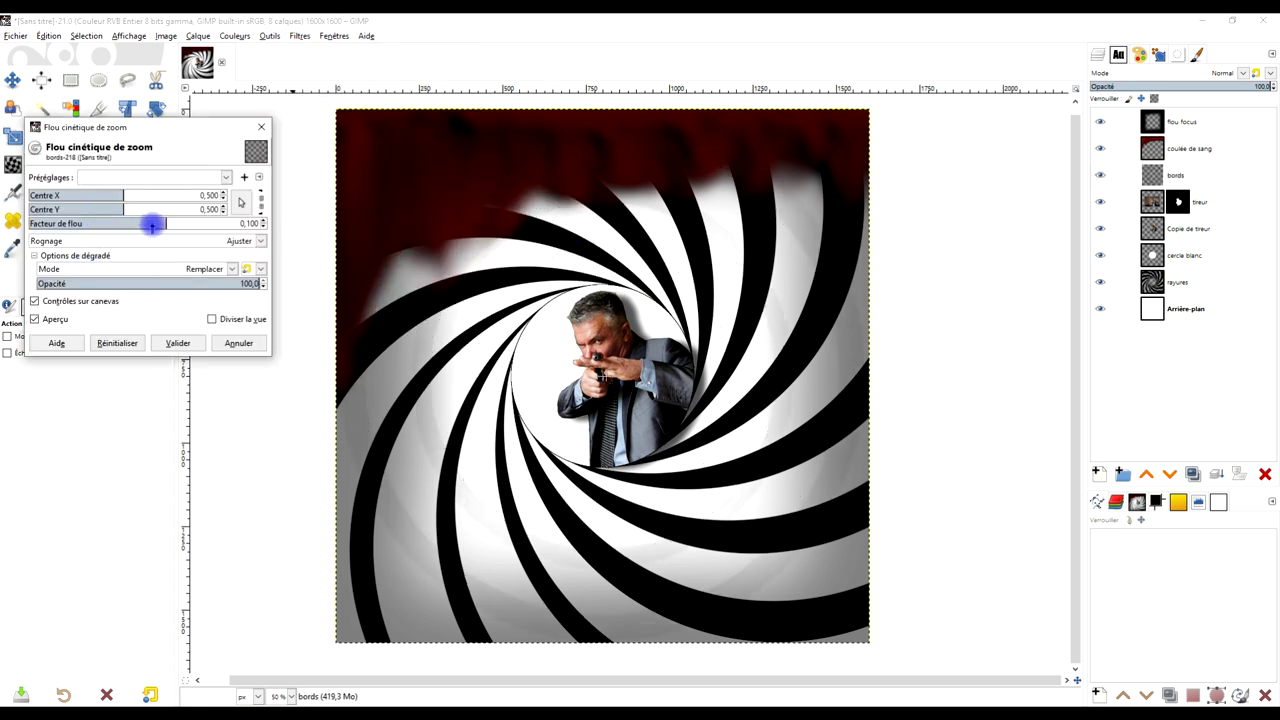
drag(138, 224, 149, 223)
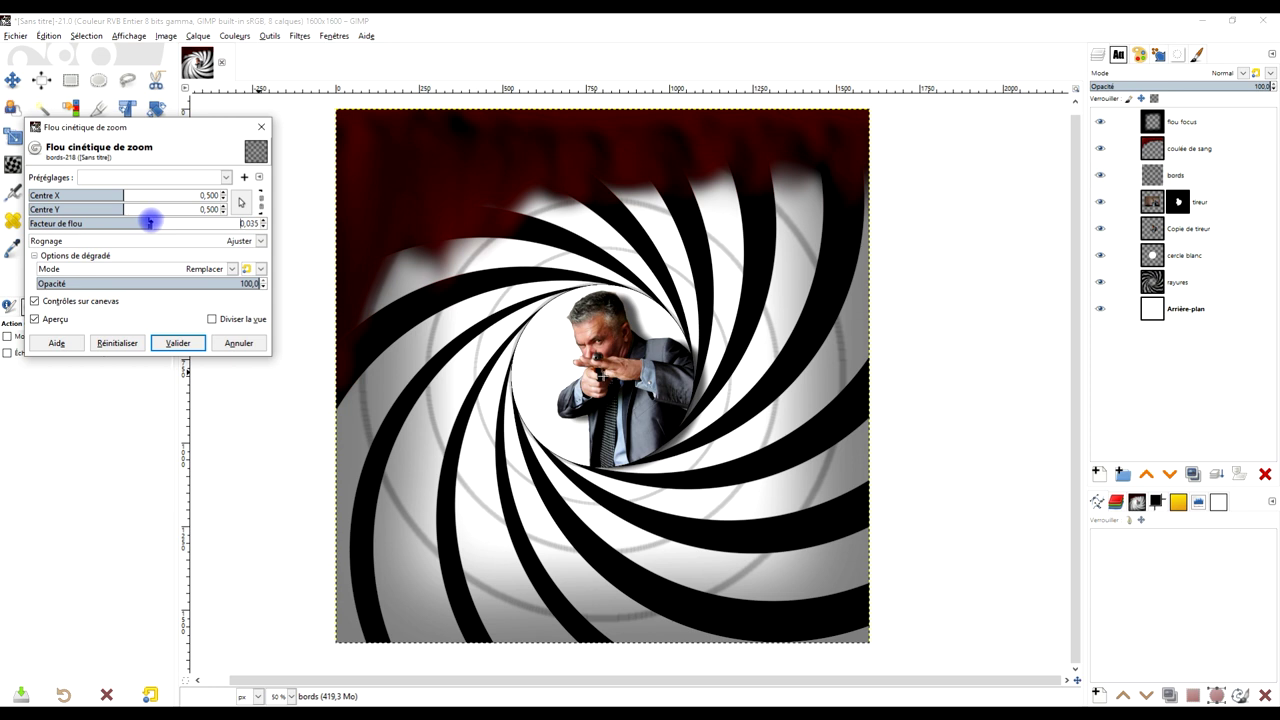
drag(151, 222, 154, 222)
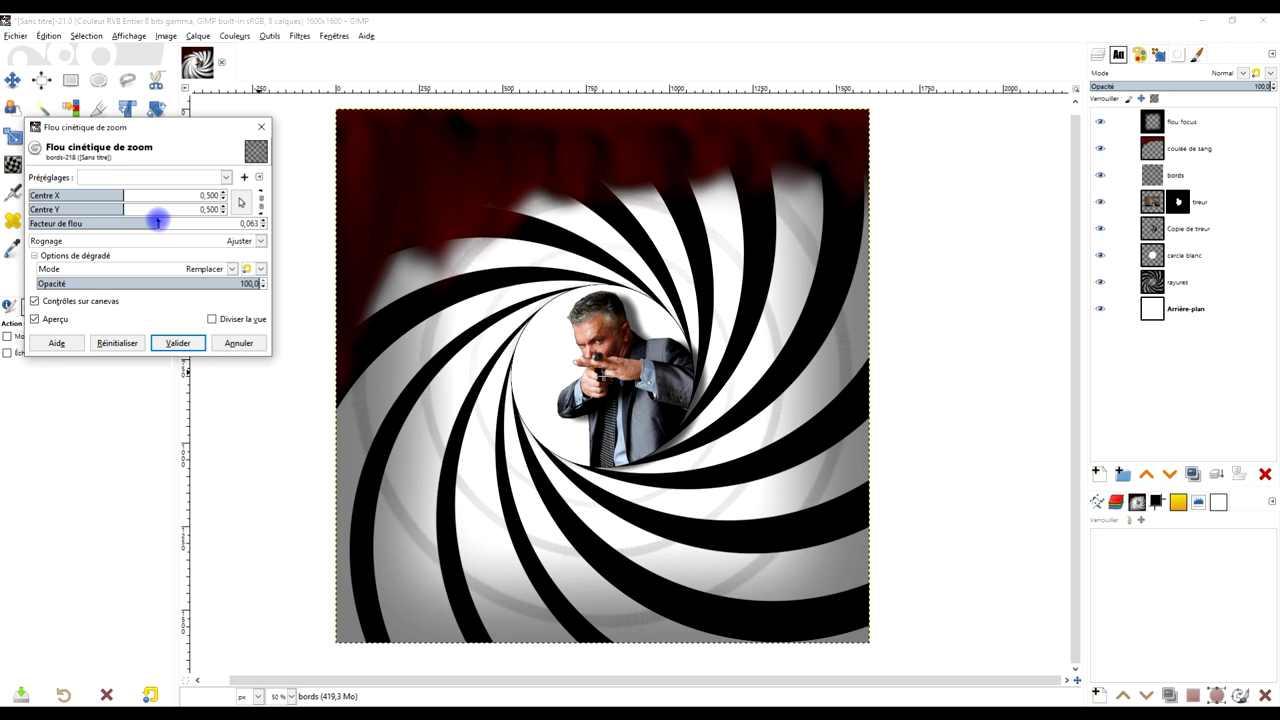
drag(160, 222, 150, 222)
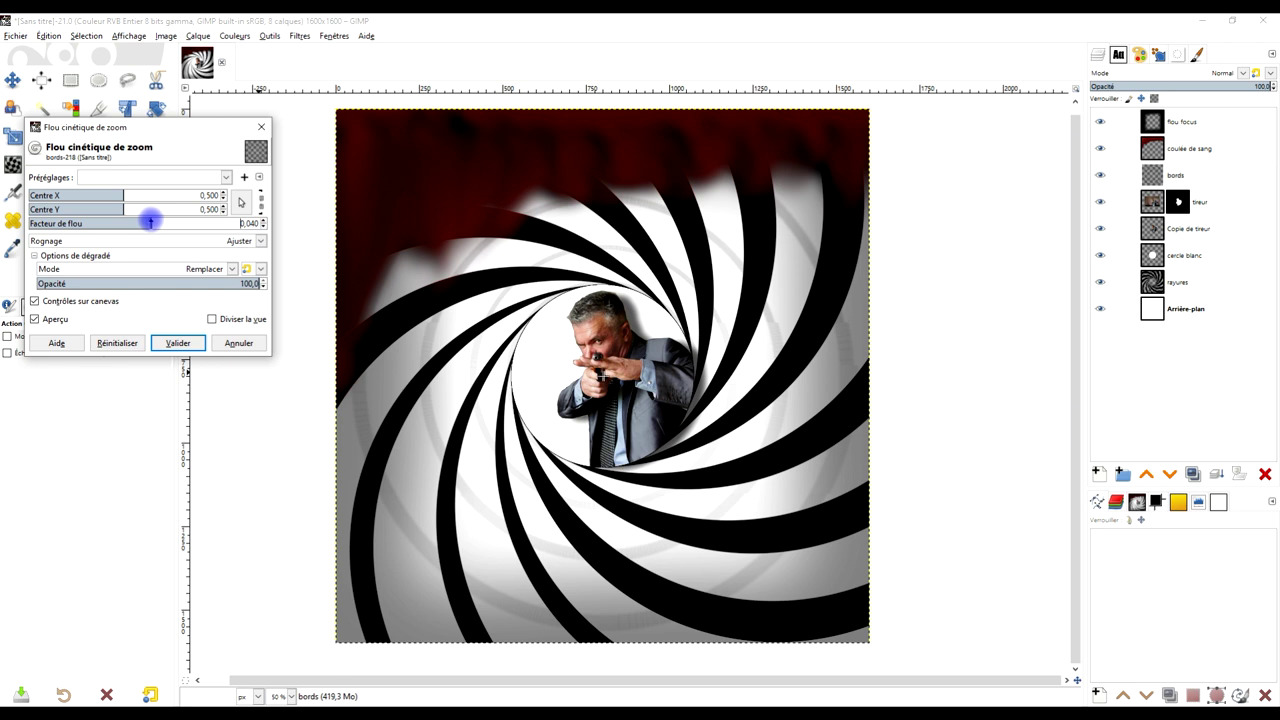
click(175, 343)
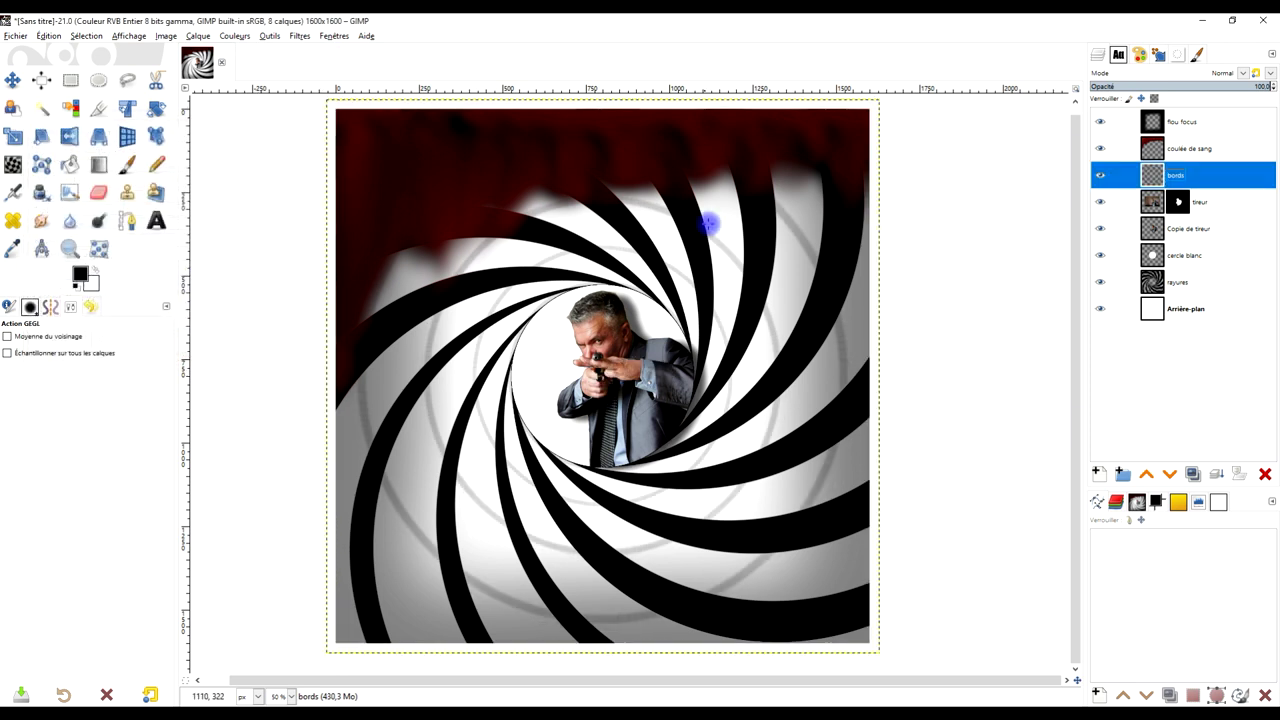
right_click(1146, 178)
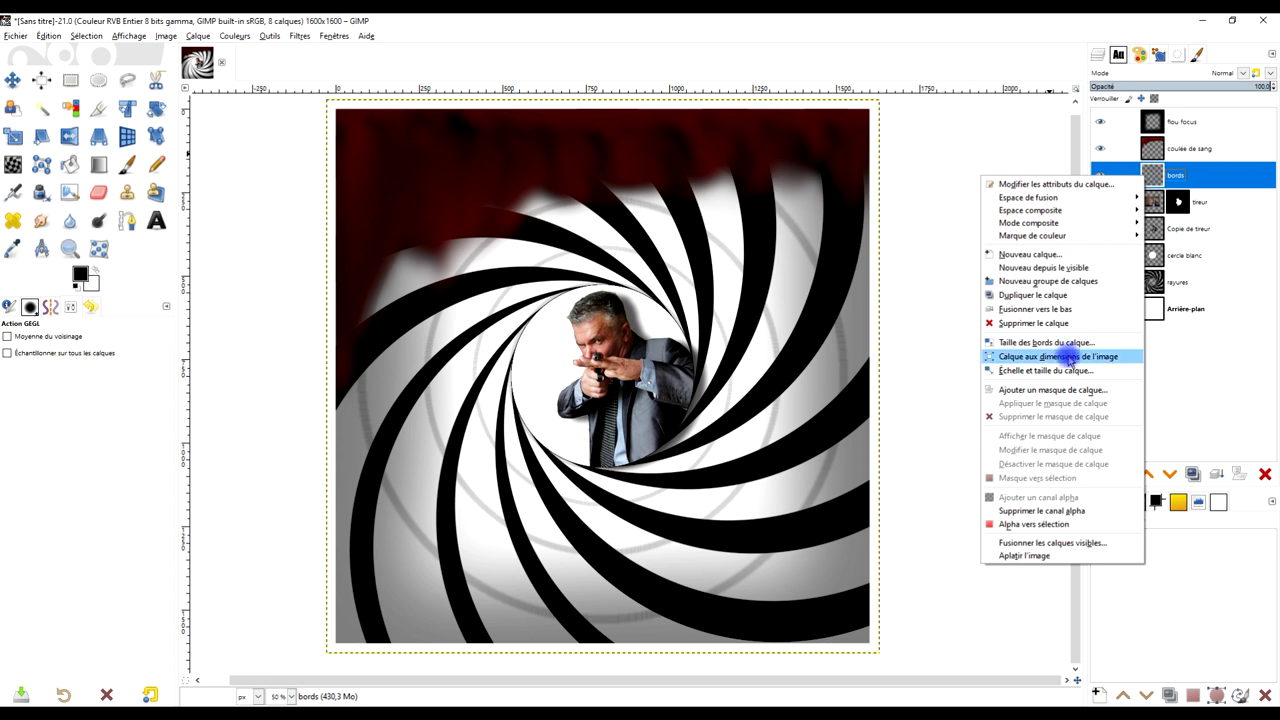
click(1068, 358)
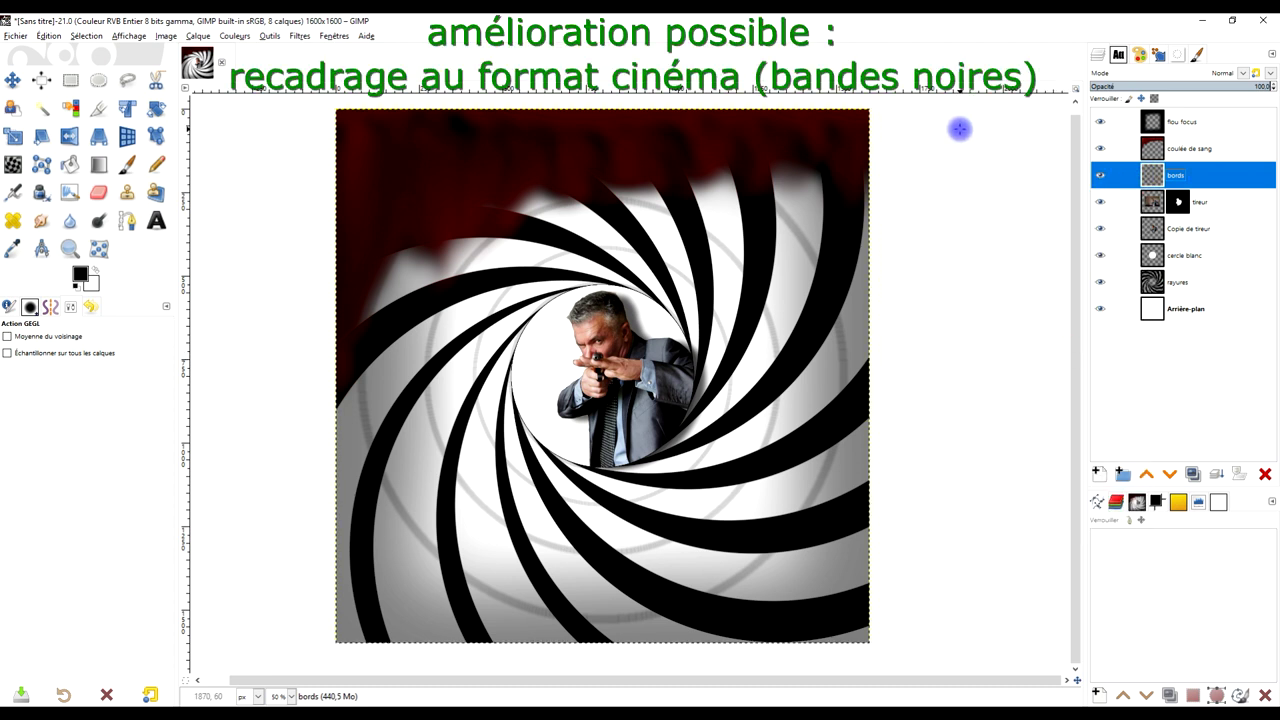
- Save the layered poster as 'gun barrel bond2.xcf' in the GIMP folder via Save As
click(16, 36)
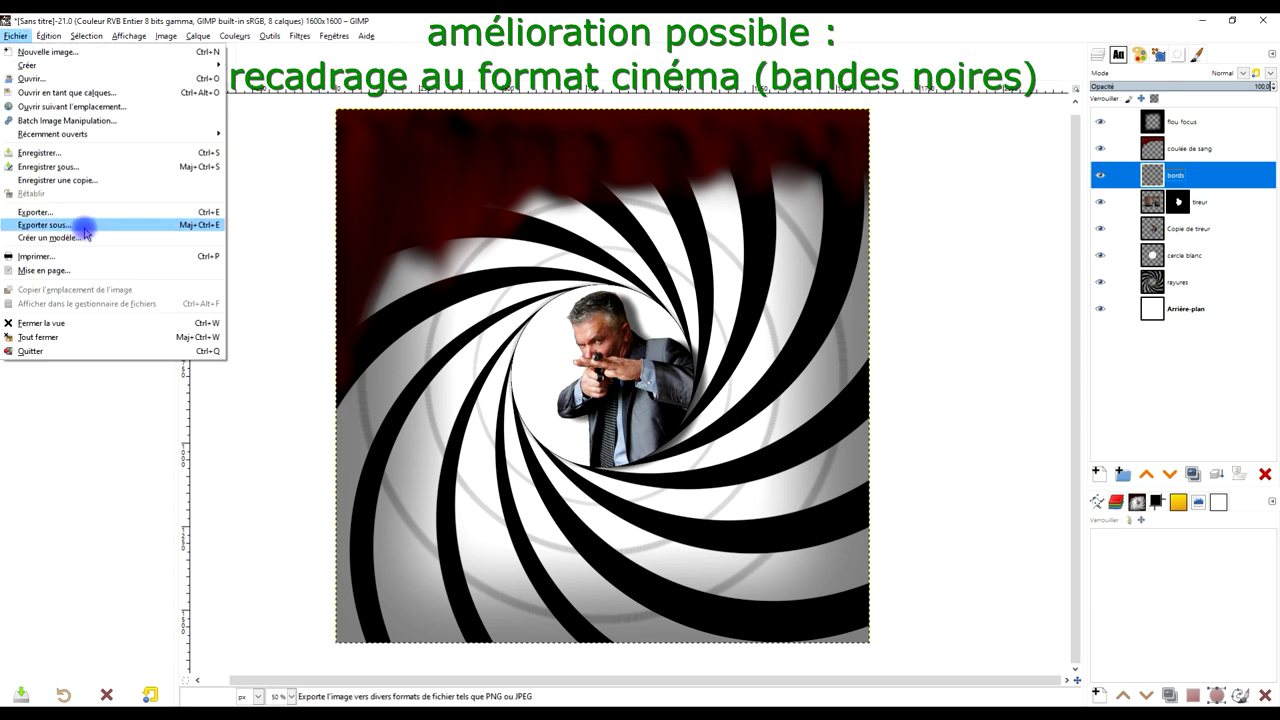
click(100, 166)
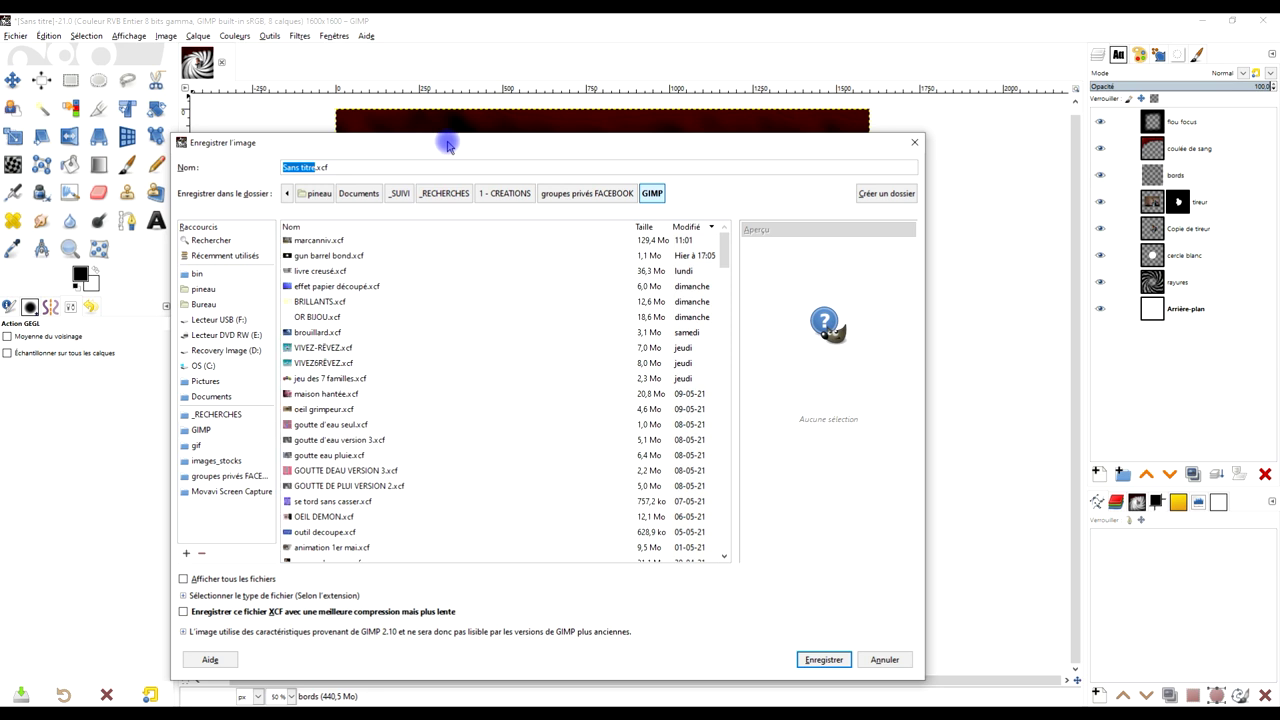
text(gun barrel)
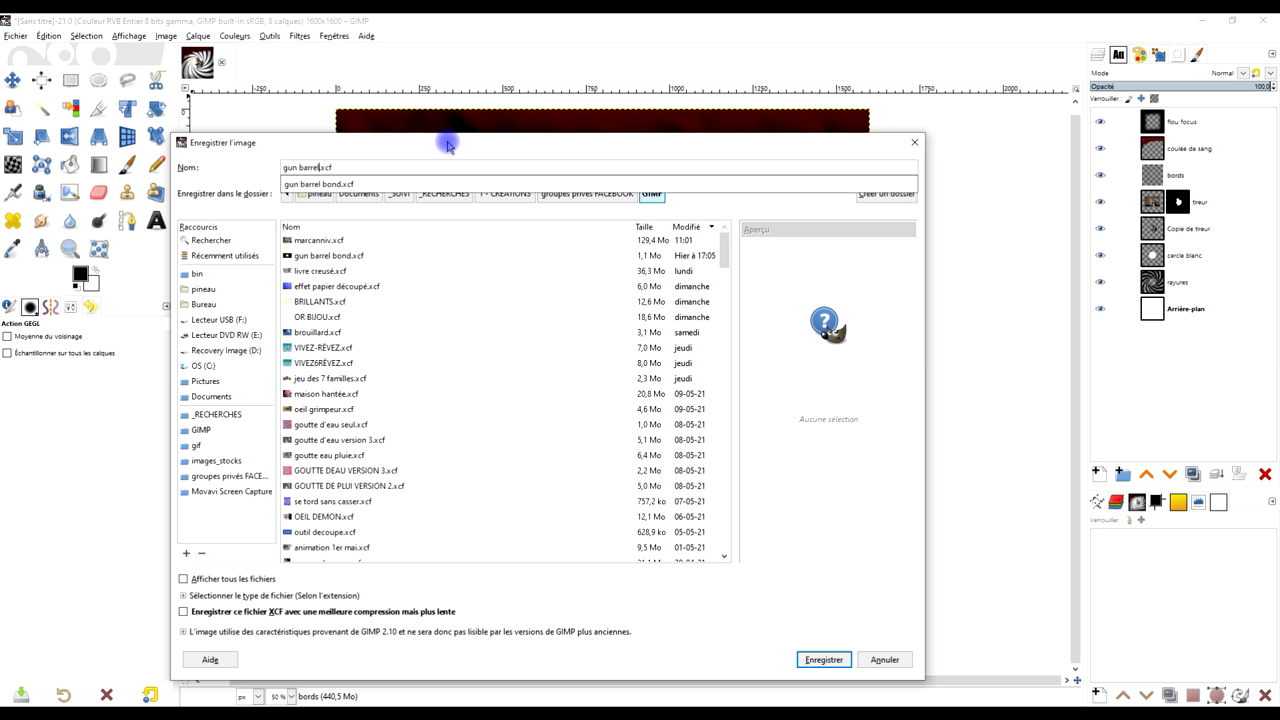
text( bond)
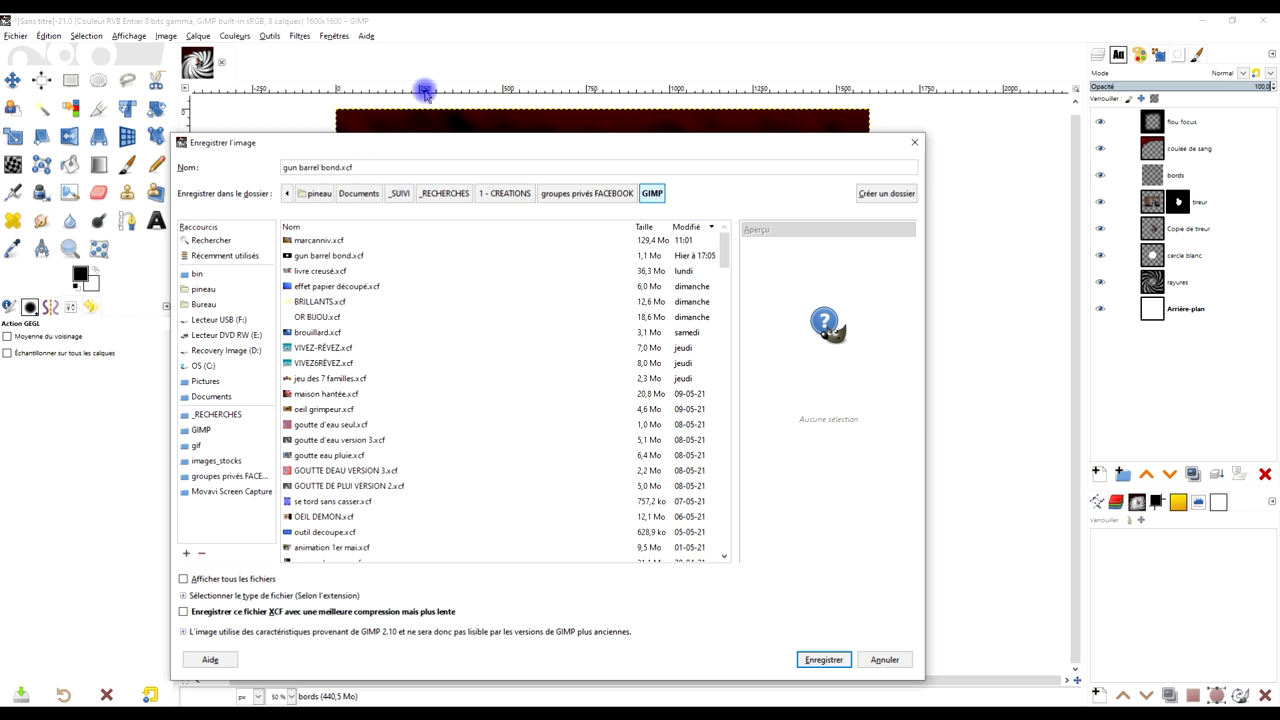
text(2)
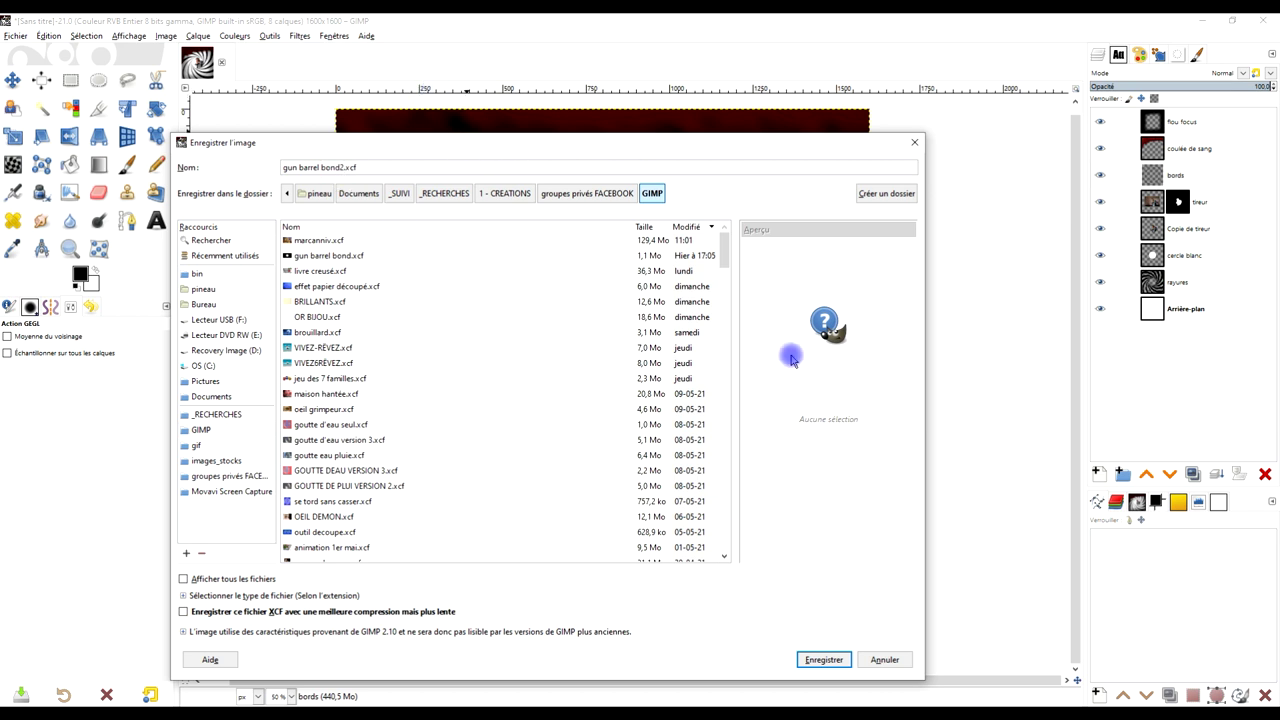
click(822, 660)
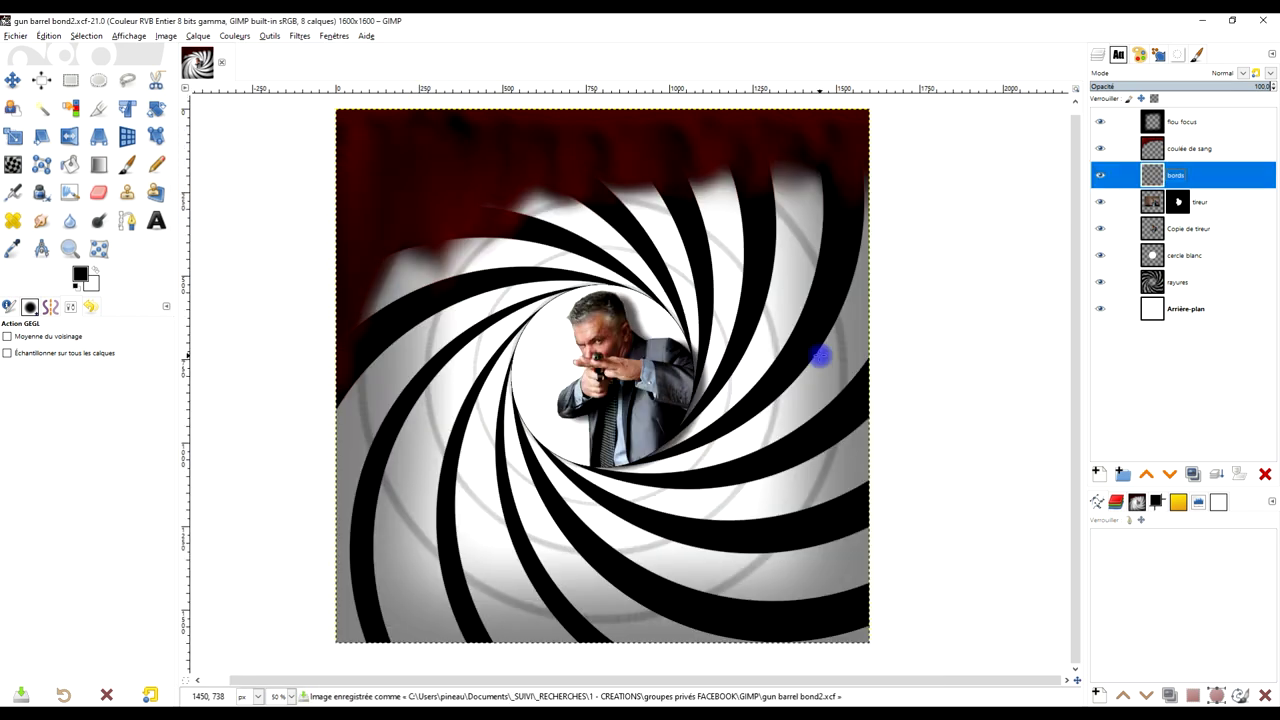